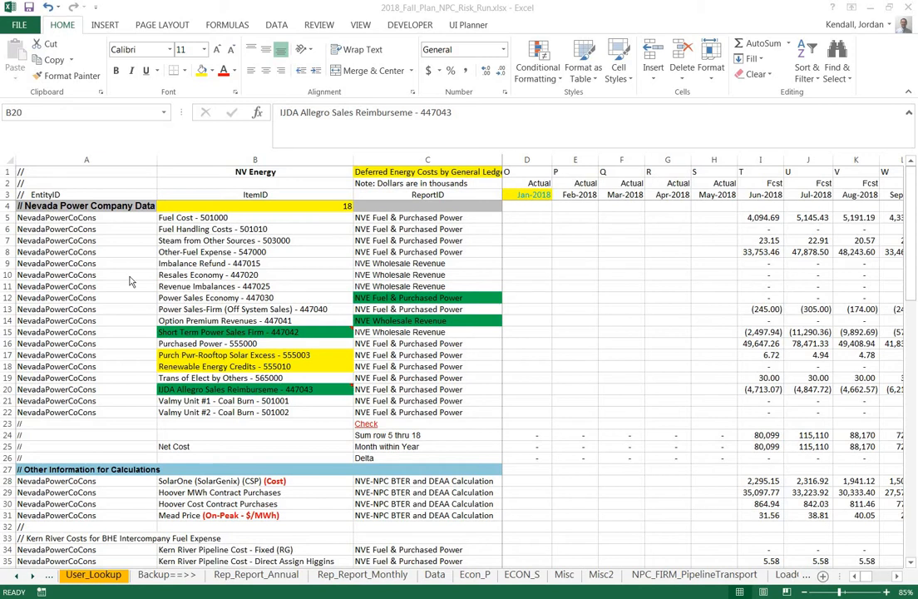
Switch to UIPlanner and close the NVE Depreciation calculation view
{"action": "left_click", "coordinate": [71, 306]}
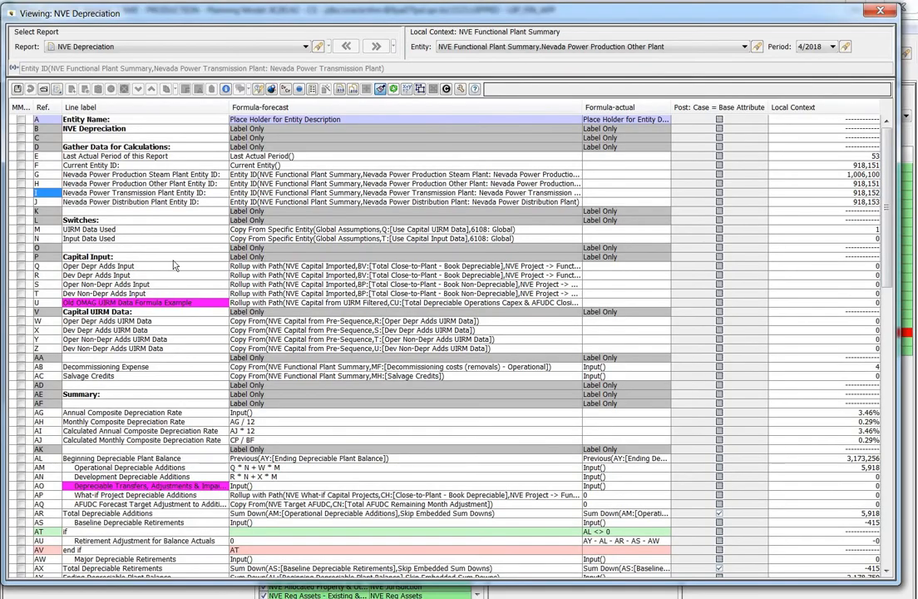
{"action": "left_click", "coordinate": [881, 11]}
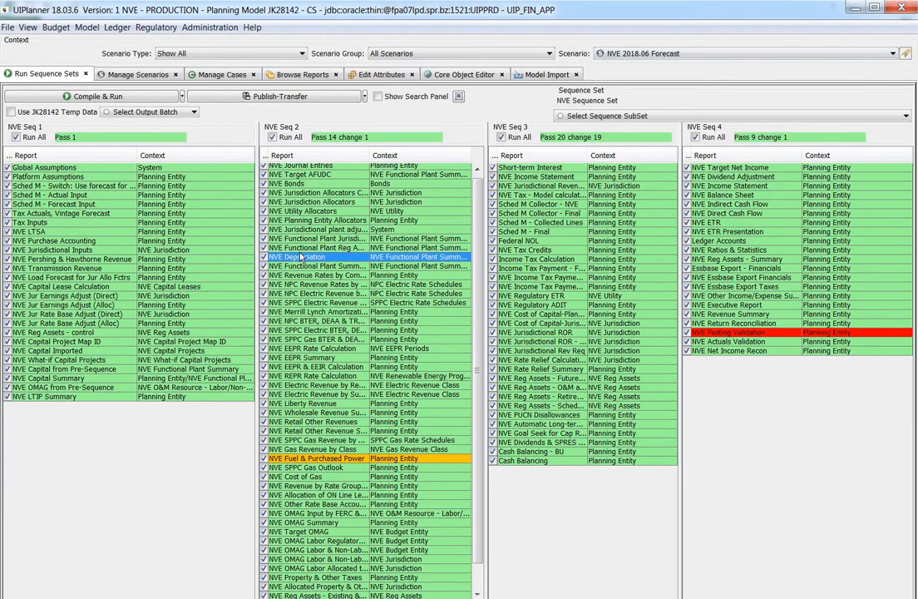
Examine the Edit Time Data options for the NVE Depreciation report in NVE Seq 2 and close them without editing
{"action": "right_click", "coordinate": [304, 259]}
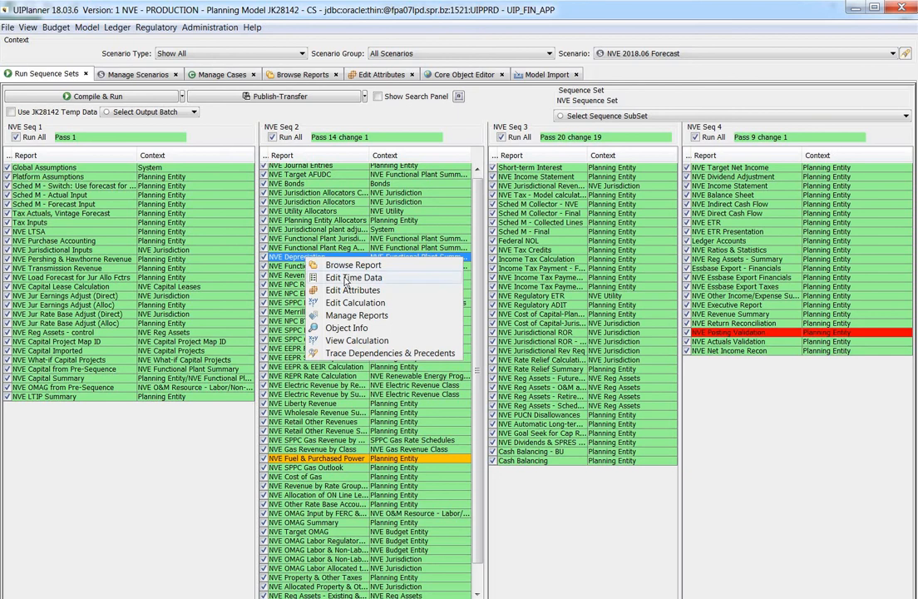
{"action": "left_click", "coordinate": [383, 277]}
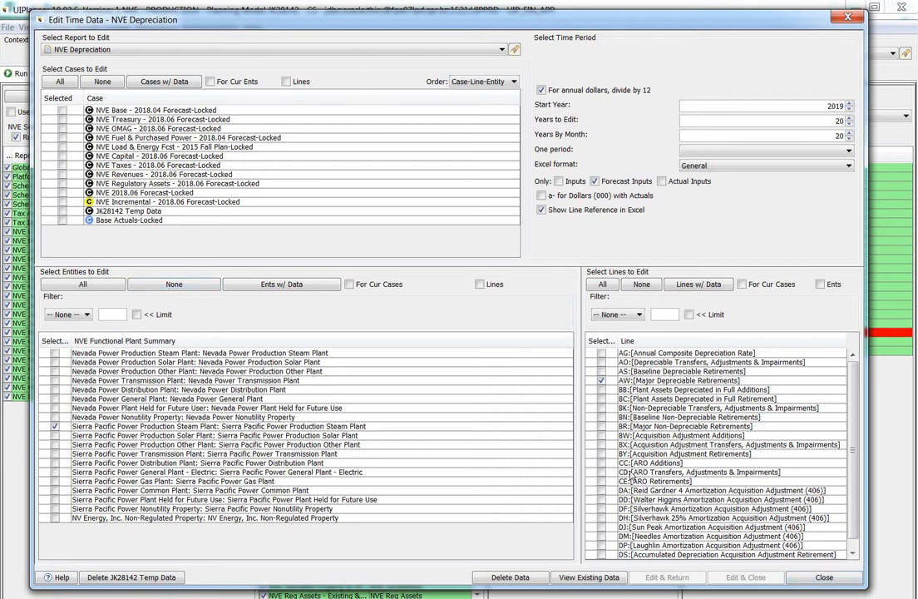
{"action": "left_click", "coordinate": [848, 584]}
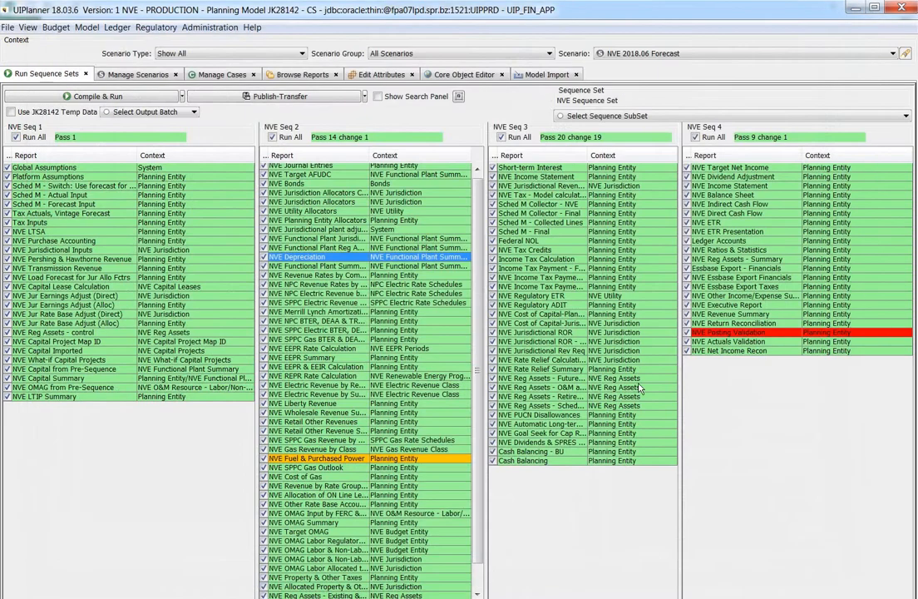
Go to Model Import, suppress the duplicate interface code prompt for this session, and dismiss the duplicate code warnings
{"action": "left_click", "coordinate": [536, 75]}
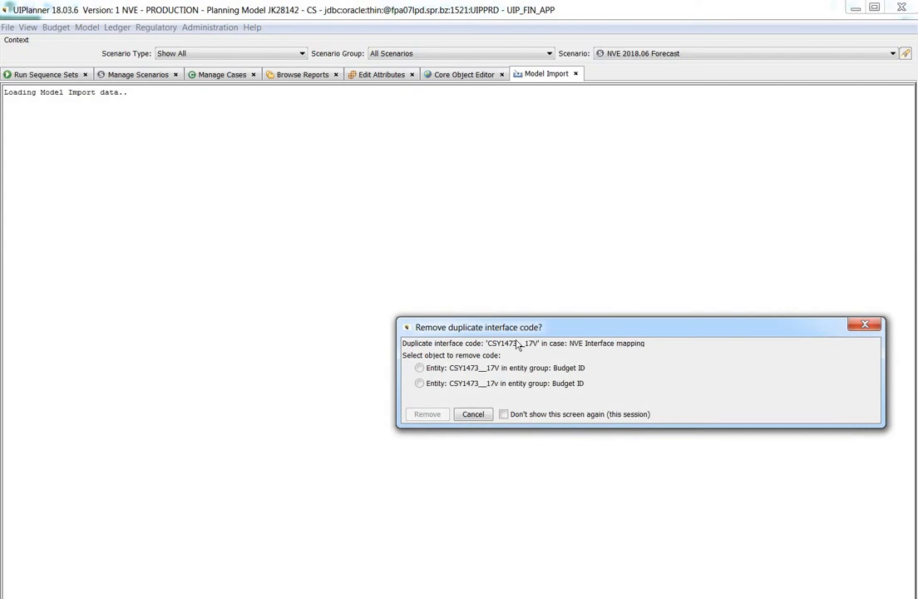
{"action": "left_click", "coordinate": [503, 414]}
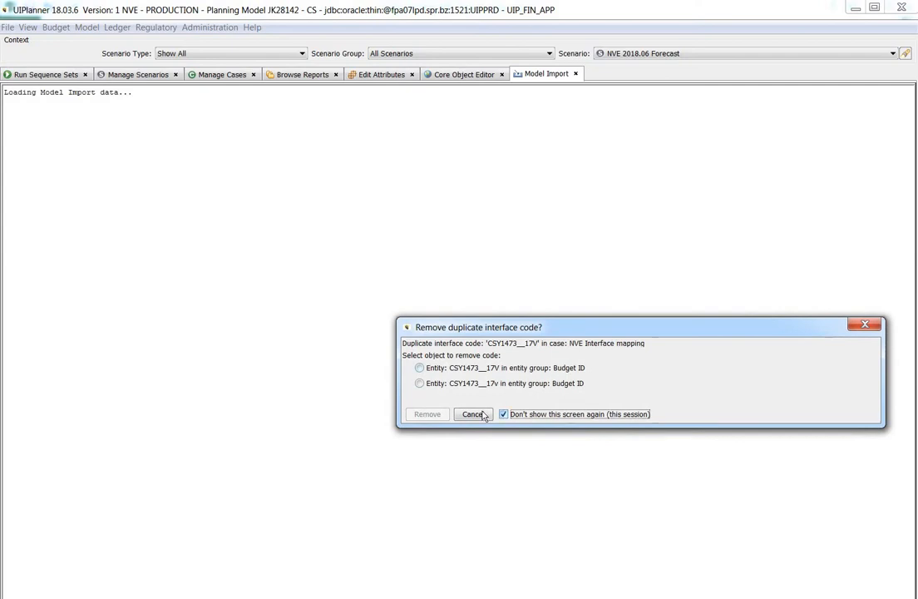
{"action": "left_click", "coordinate": [478, 414]}
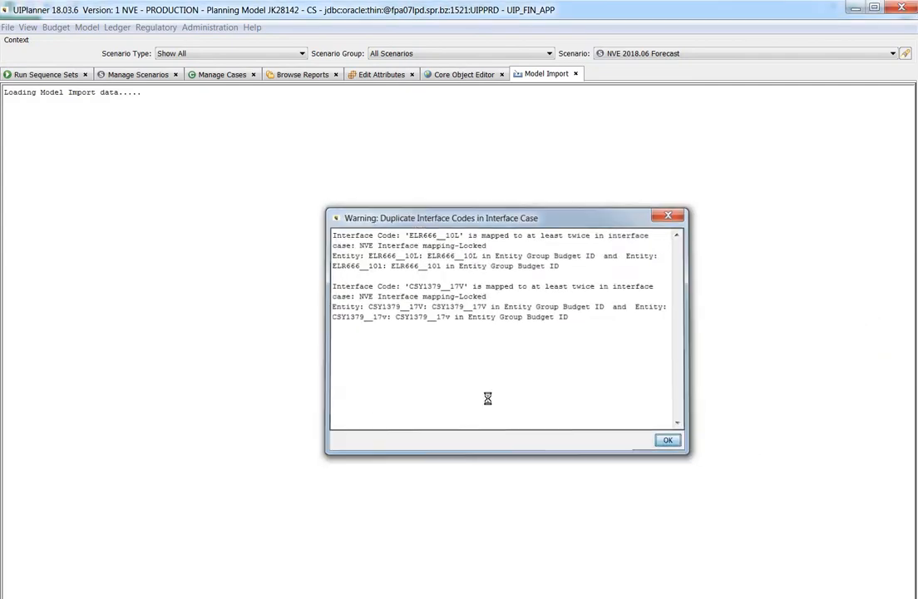
{"action": "key", "text": "Return"}
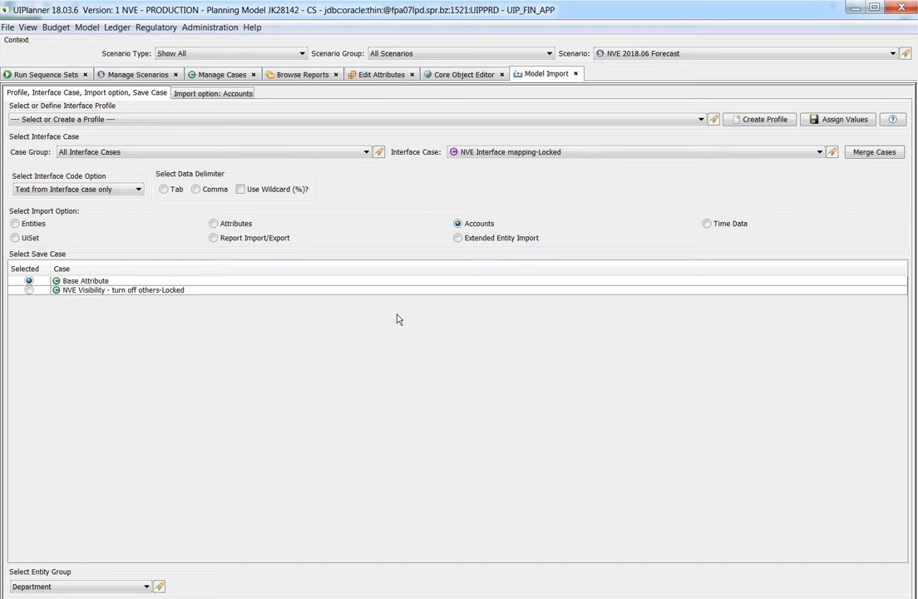
Load the NVE Time Across Import interface profile
{"action": "left_click", "coordinate": [114, 121]}
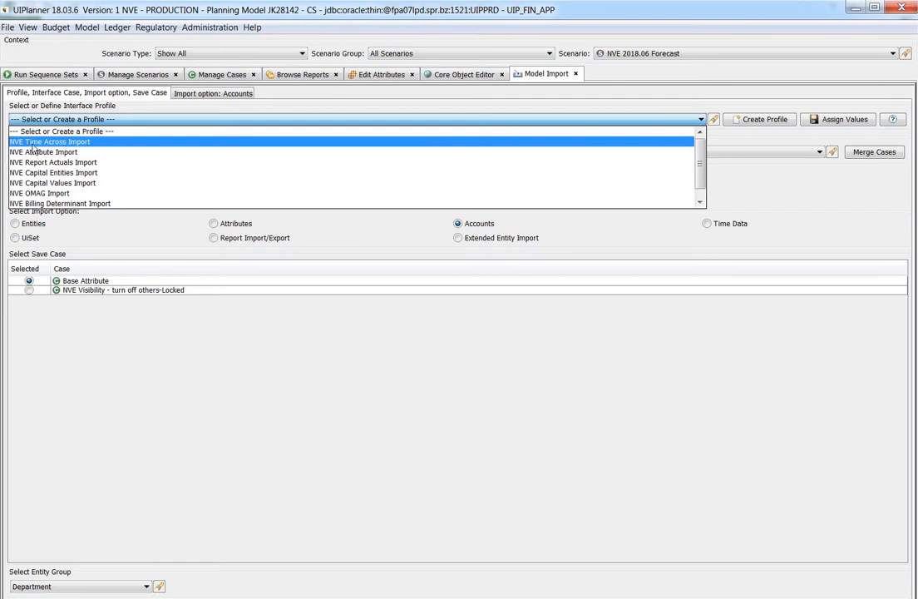
{"action": "left_click", "coordinate": [81, 143]}
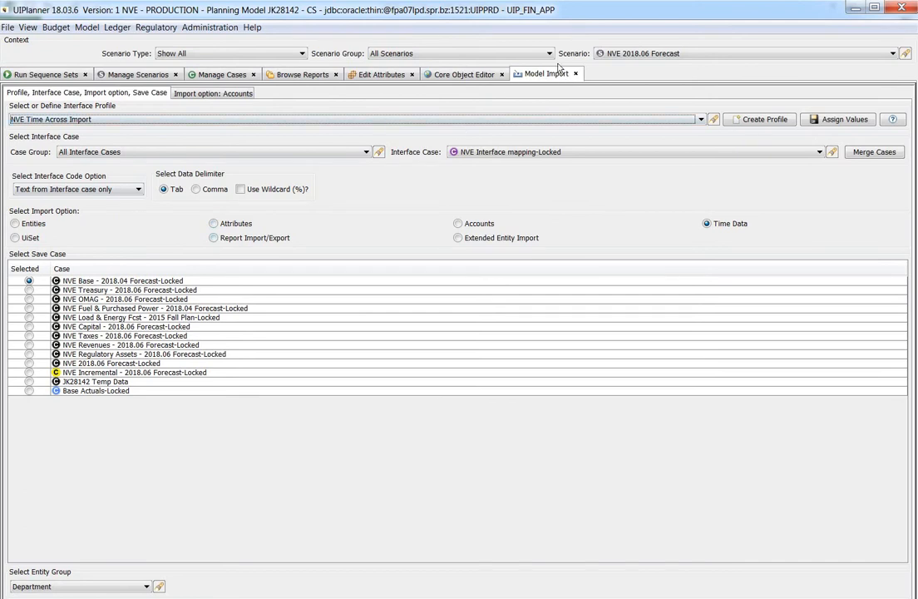
Look up Model Import among the administration commands and in the menu item search using "model im"
{"action": "left_click", "coordinate": [213, 29]}
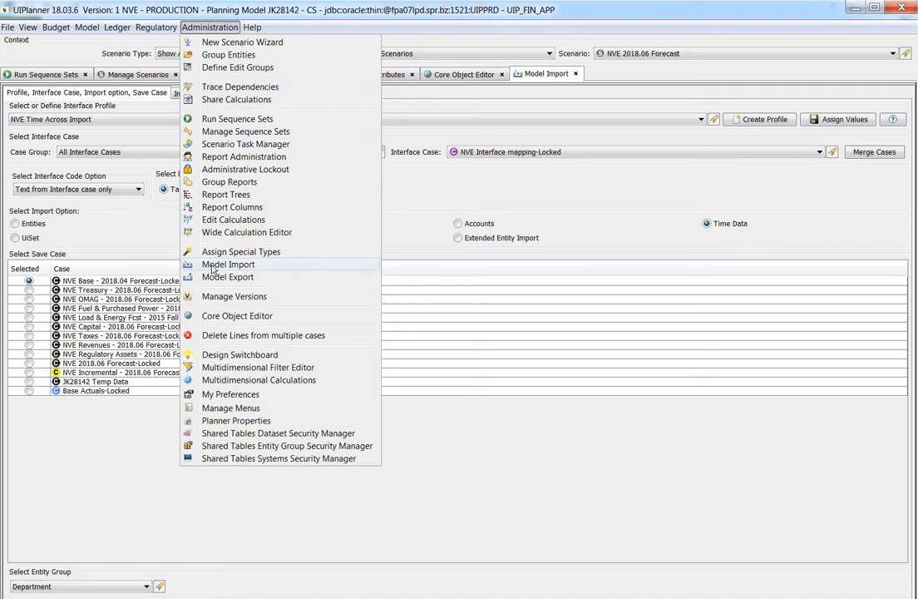
{"action": "left_click", "coordinate": [407, 98]}
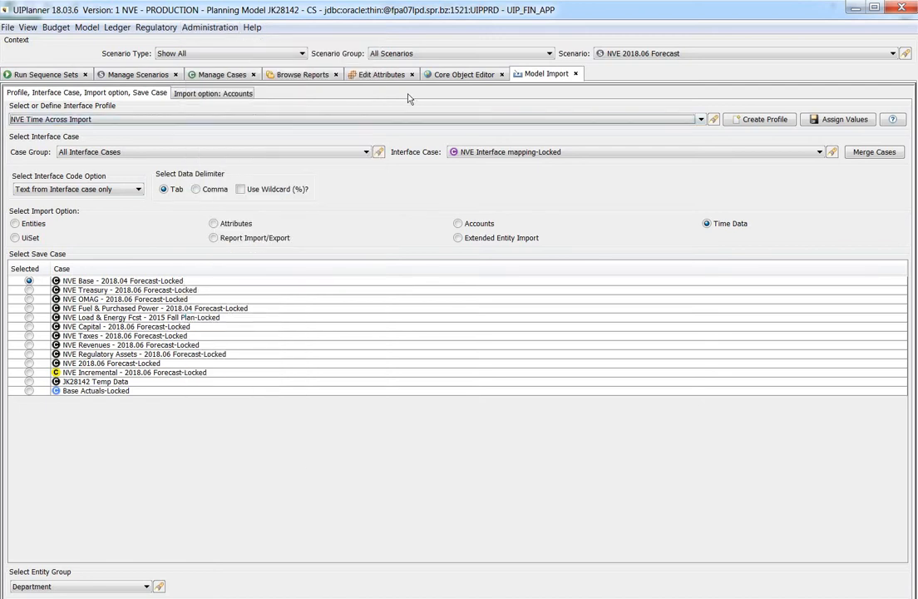
{"action": "key", "text": "ctrl+m"}
{"action": "type", "text": "m"}
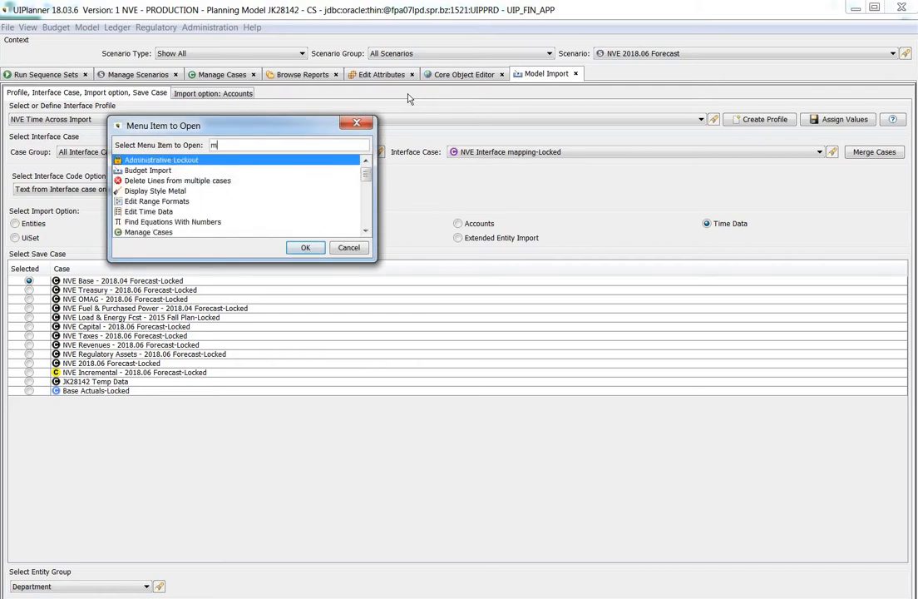
{"action": "type", "text": "odel "}
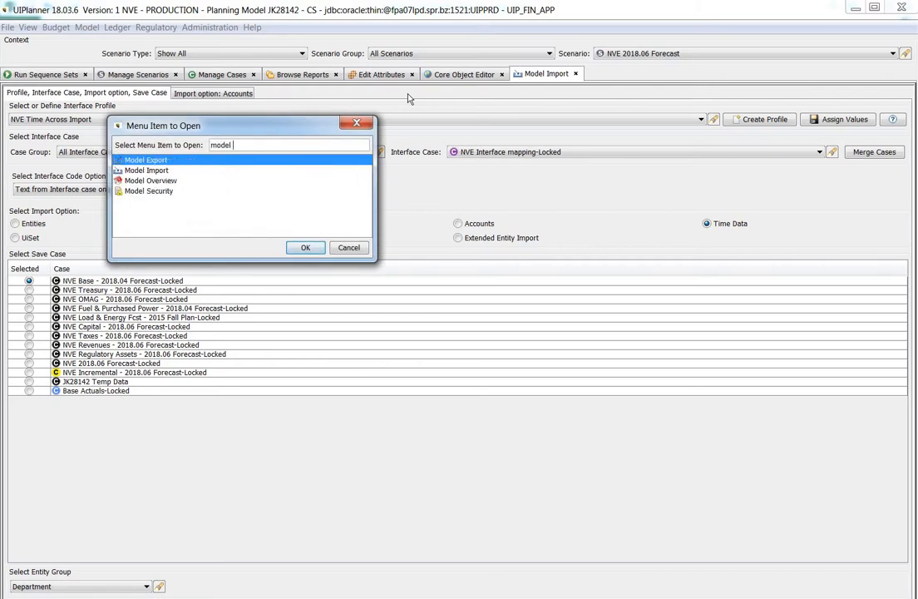
{"action": "type", "text": "im"}
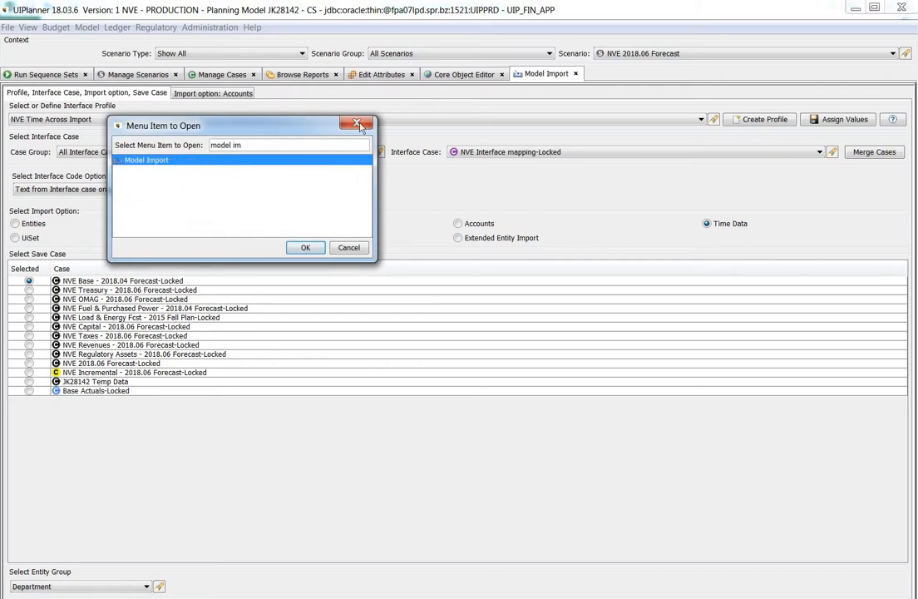
{"action": "key", "text": "Return"}
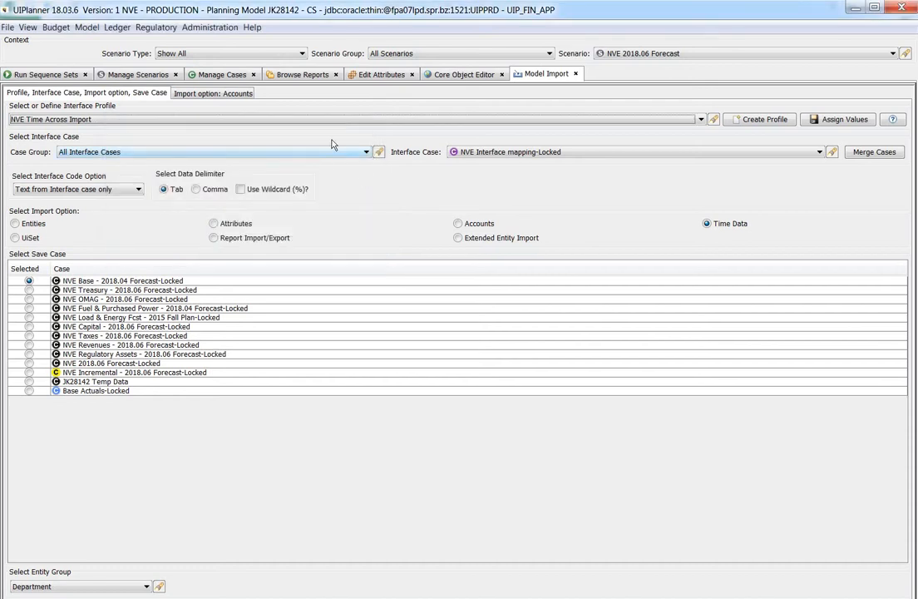
Keep the NVE Time Across Import profile and choose NVE Fuel & Purchased Power - 2018.04 Forecast-Locked as the save case
{"action": "left_click", "coordinate": [81, 119]}
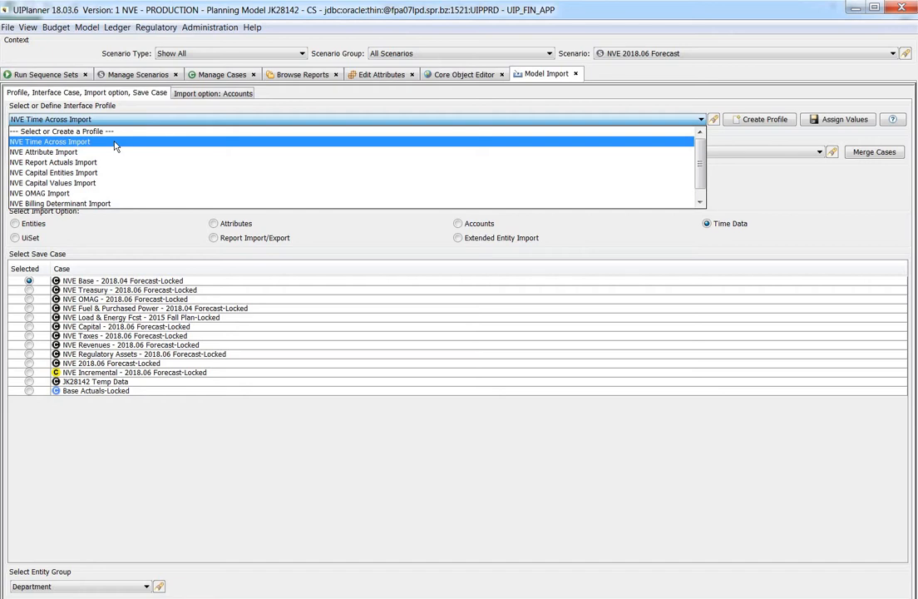
{"action": "left_click", "coordinate": [116, 143]}
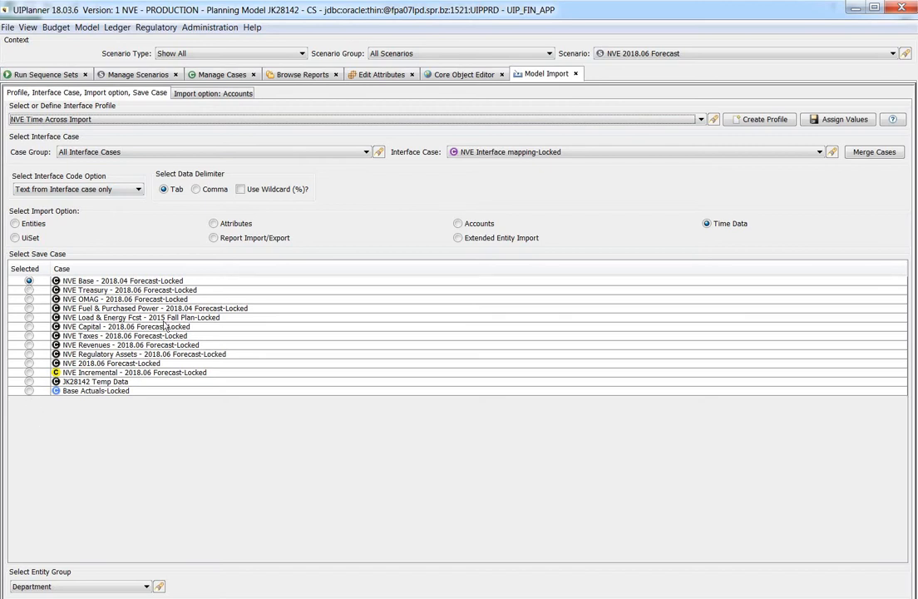
{"action": "left_click", "coordinate": [31, 309]}
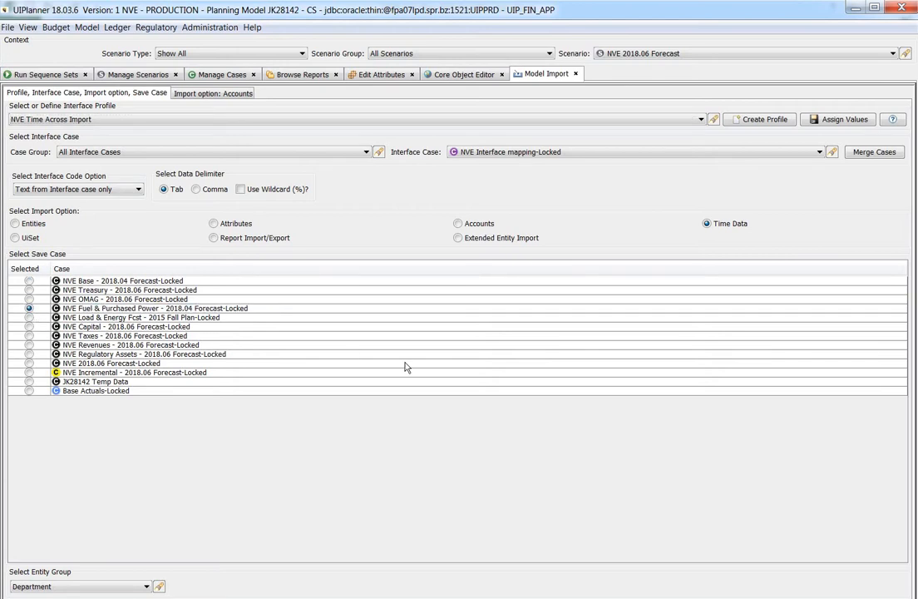
{"action": "left_click", "coordinate": [225, 94]}
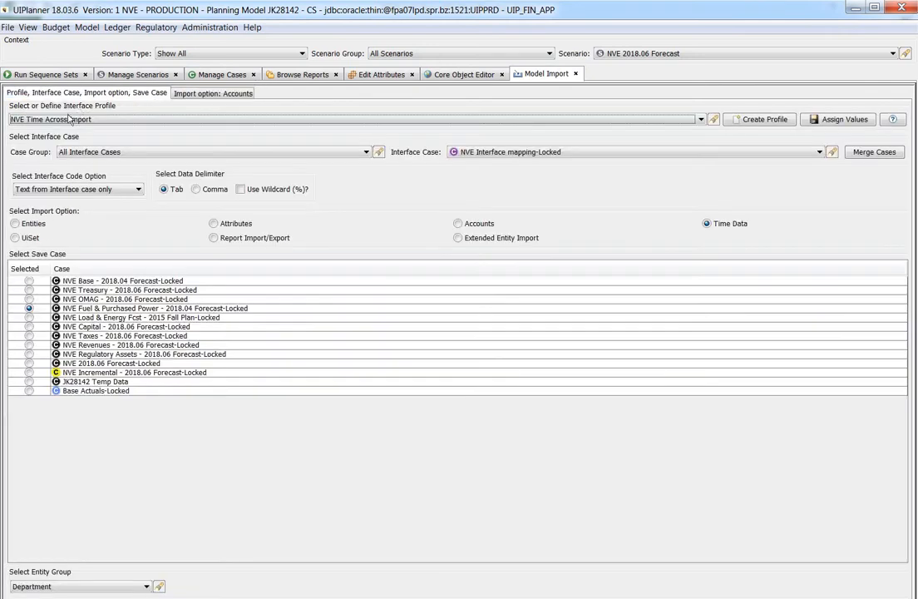
{"action": "left_click", "coordinate": [74, 93]}
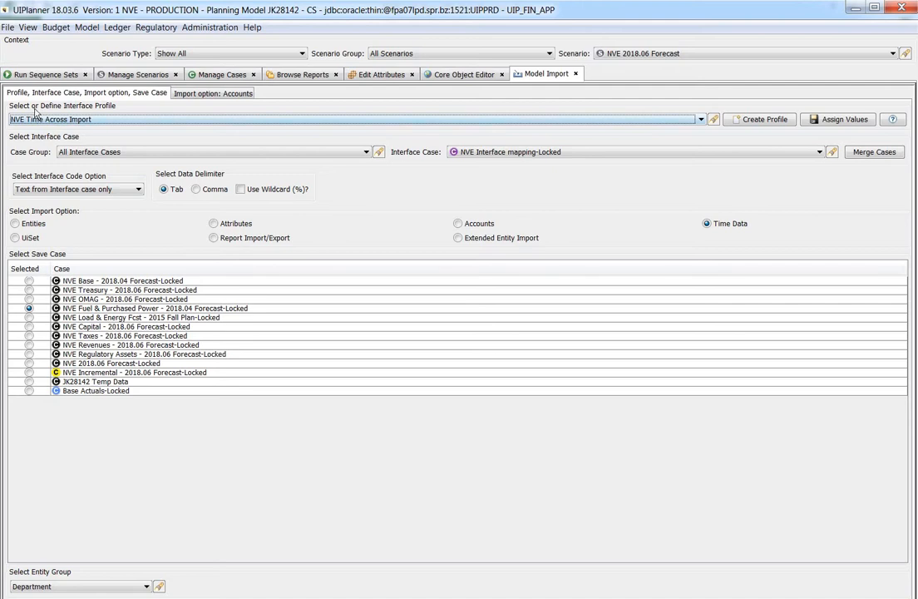
Set the start year to 2018 in the time data import options
{"action": "left_click", "coordinate": [214, 94]}
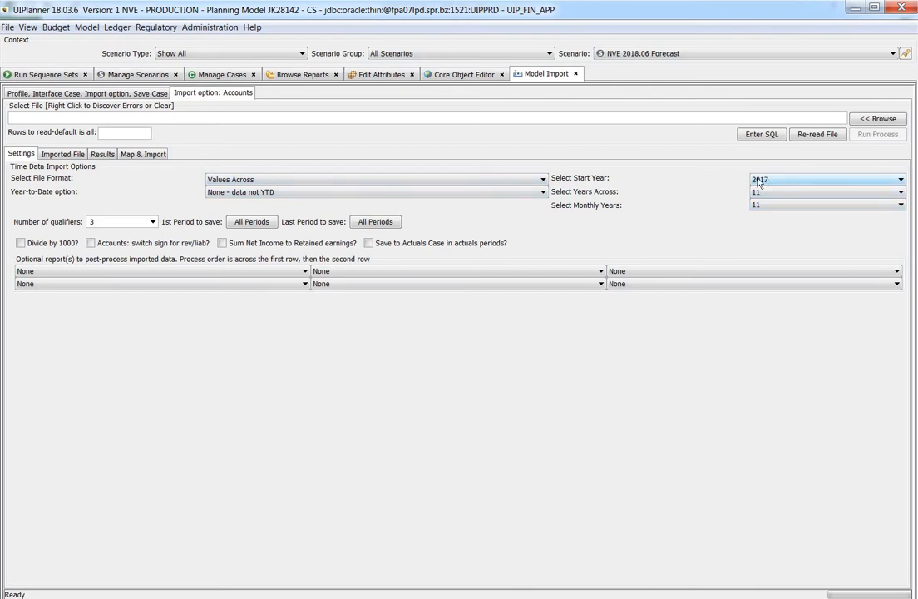
{"action": "key", "text": "Tab"}
{"action": "left_click", "coordinate": [772, 182]}
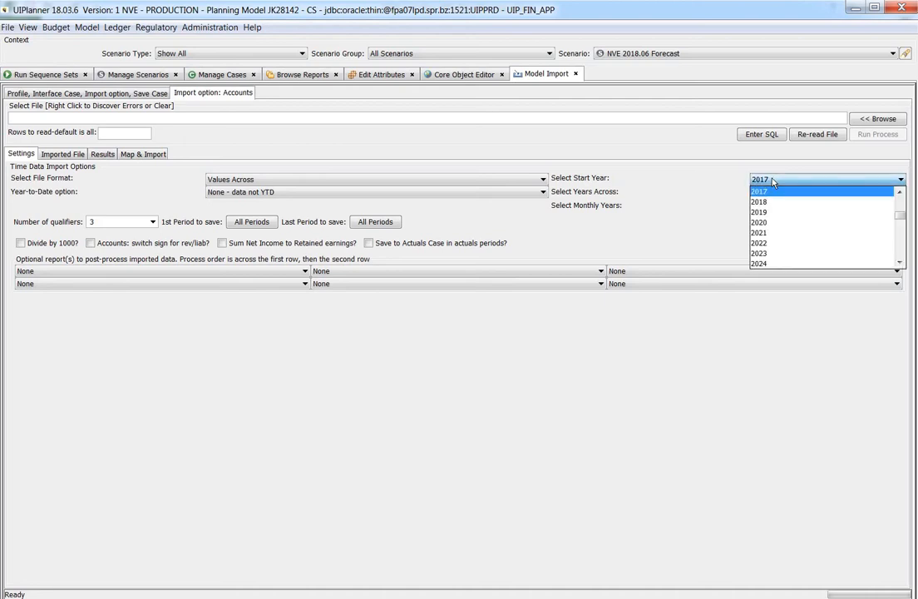
{"action": "left_click", "coordinate": [770, 202]}
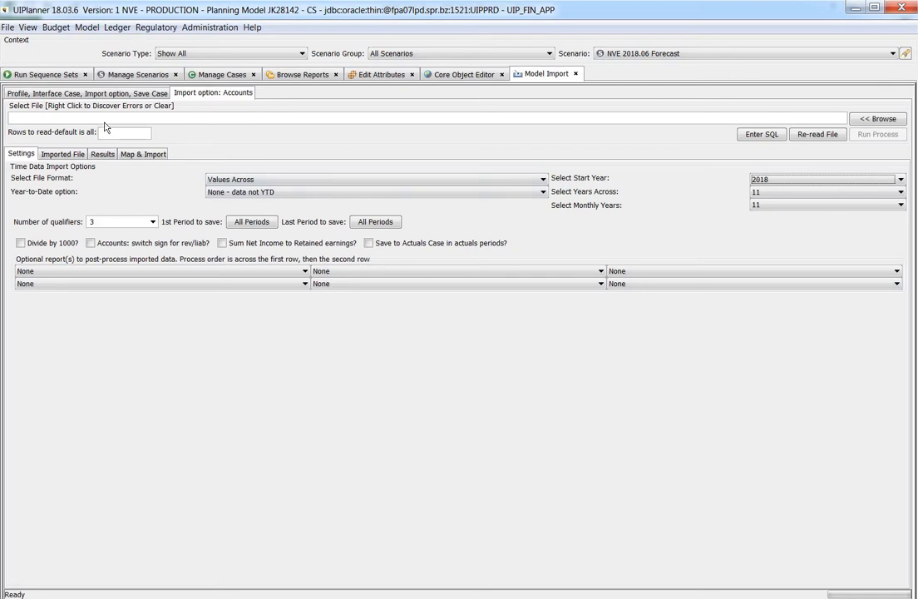
Select 2018_02_NPC_Risk_Run_Forecast.txt from the COS folder as the import file
{"action": "left_click", "coordinate": [873, 121]}
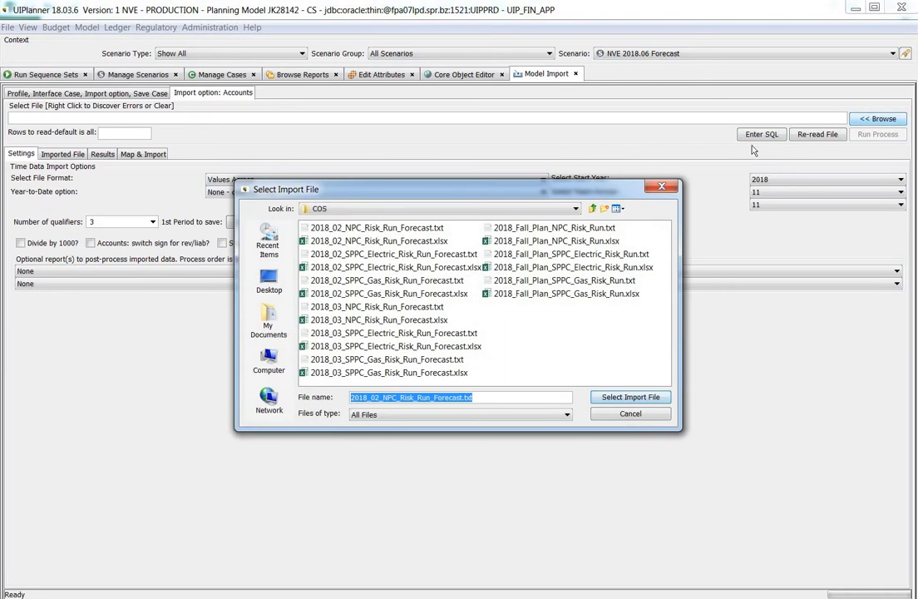
{"action": "left_click", "coordinate": [344, 229]}
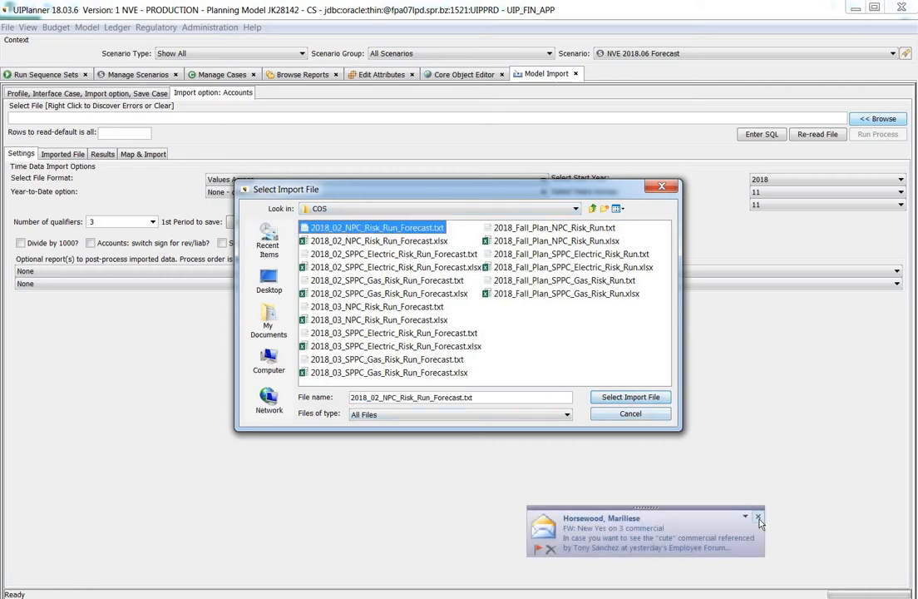
{"action": "left_click", "coordinate": [646, 401]}
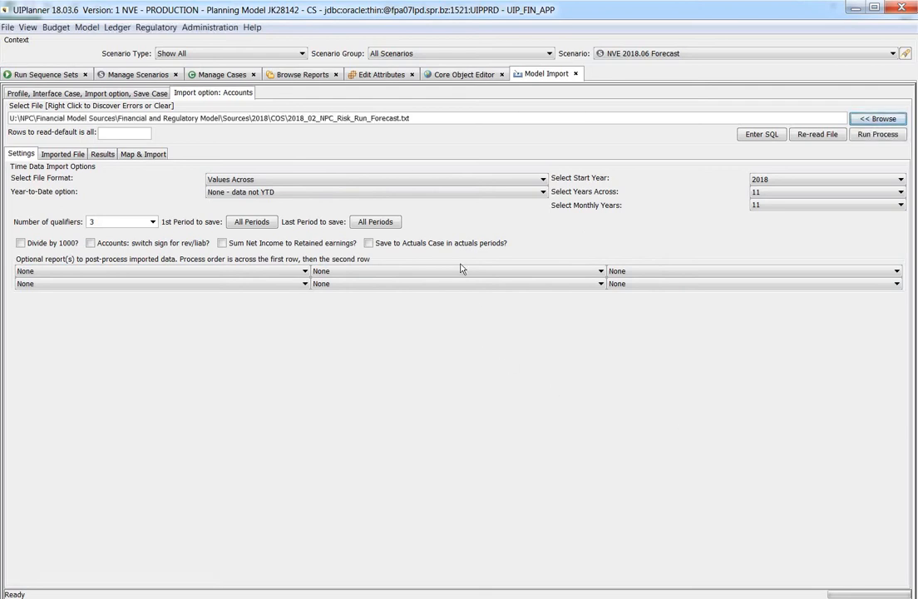
Review the imported file's period columns from the last 2028 months back to the first qualifier columns
{"action": "left_click", "coordinate": [53, 153]}
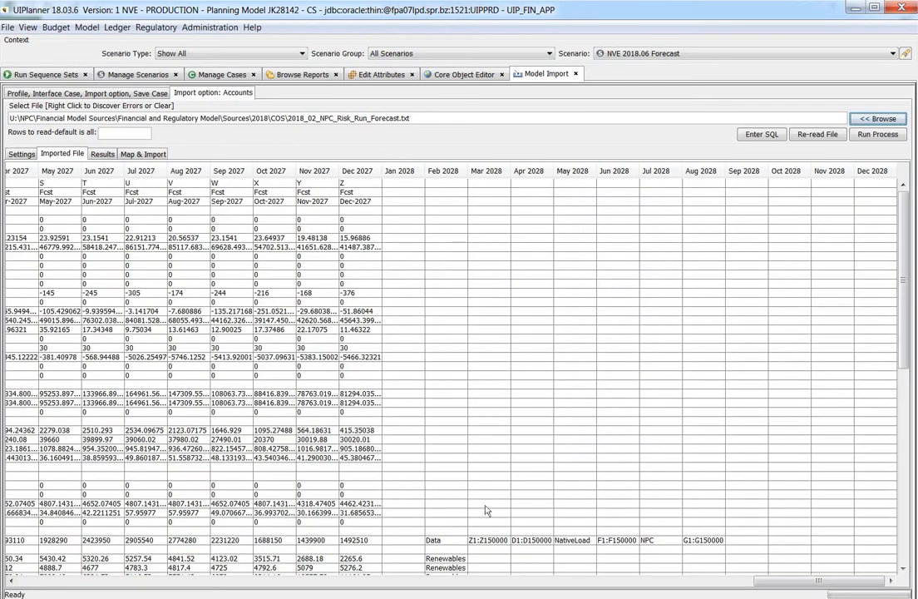
{"action": "left_click_drag", "start_coordinate": [795, 579], "coordinate": [775, 579]}
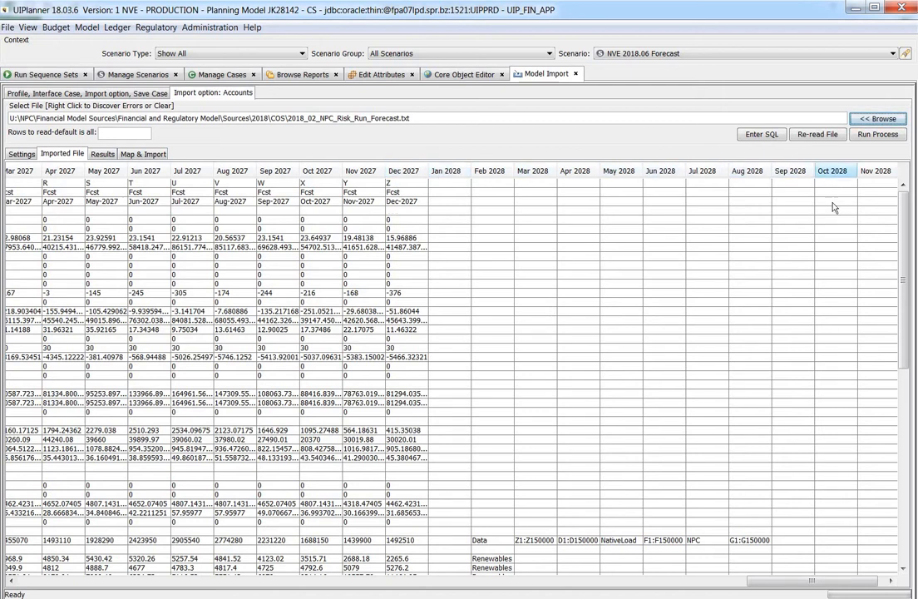
{"action": "left_click_drag", "start_coordinate": [805, 588], "coordinate": [38, 481]}
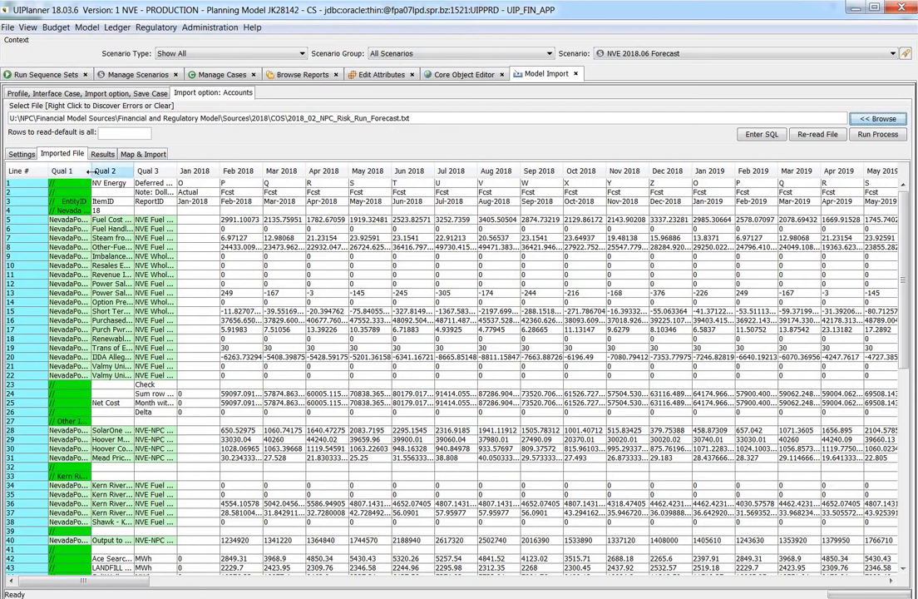
Widen the Qual 1, Qual 2 and Qual 3 columns and check what a NevadaPowerCoCons entry maps to
{"action": "left_click_drag", "start_coordinate": [92, 172], "coordinate": [139, 174]}
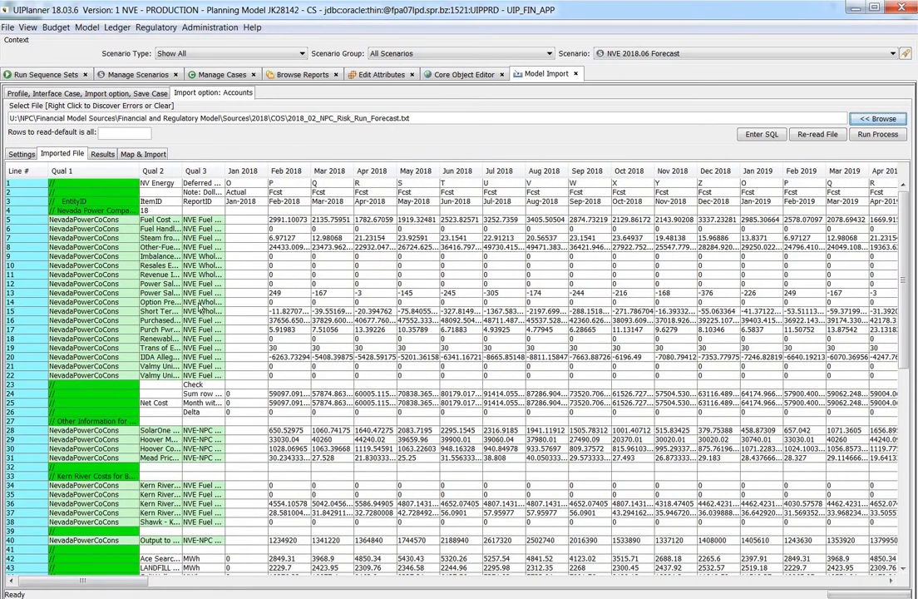
{"action": "left_click_drag", "start_coordinate": [223, 170], "coordinate": [320, 170]}
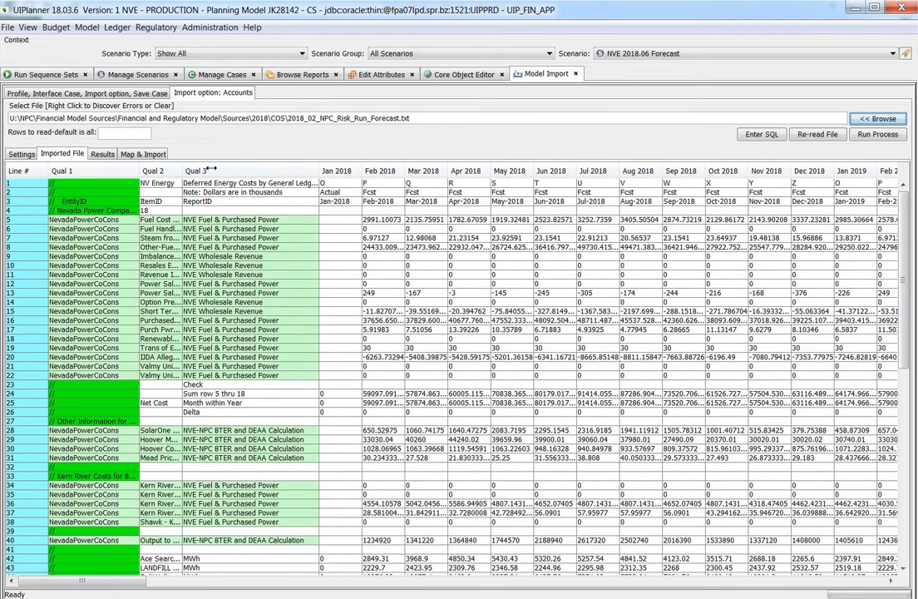
{"action": "left_click_drag", "start_coordinate": [182, 170], "coordinate": [310, 170]}
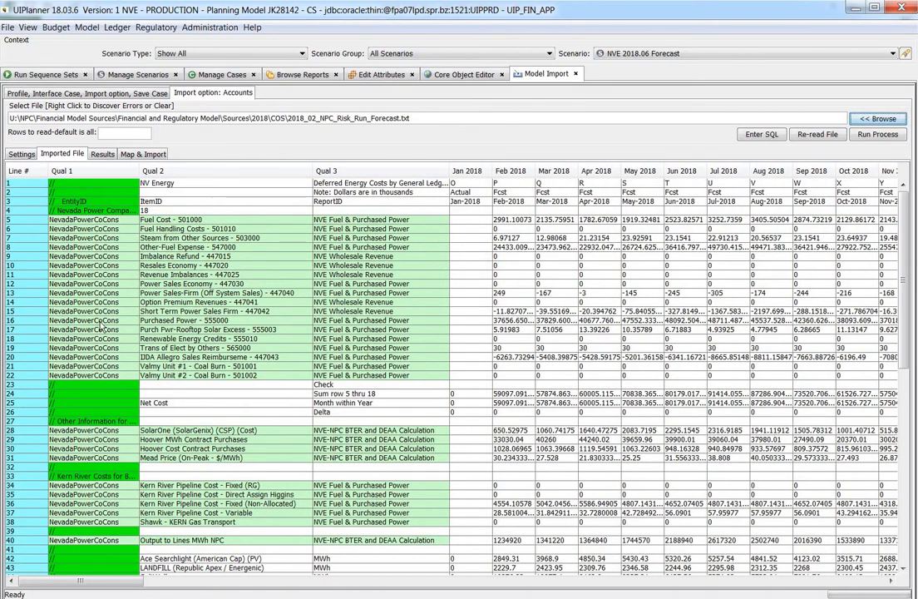
{"action": "mouse_move", "coordinate": [101, 328]}
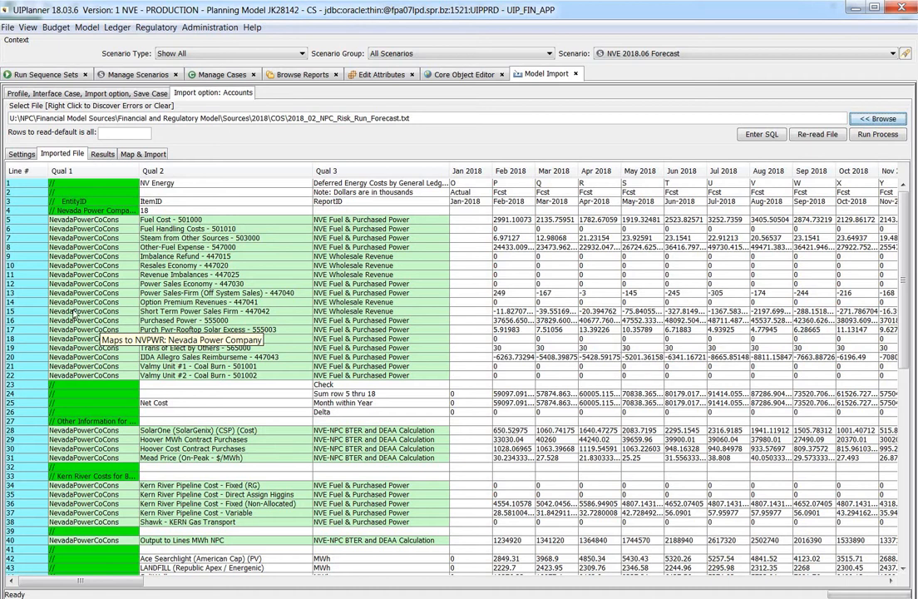
Check what the Qual 2 and Qual 3 entries map to, including NVE Fuel & Purchased Power and Valmy Unit #1 - Coal Burn
{"action": "mouse_move", "coordinate": [184, 331]}
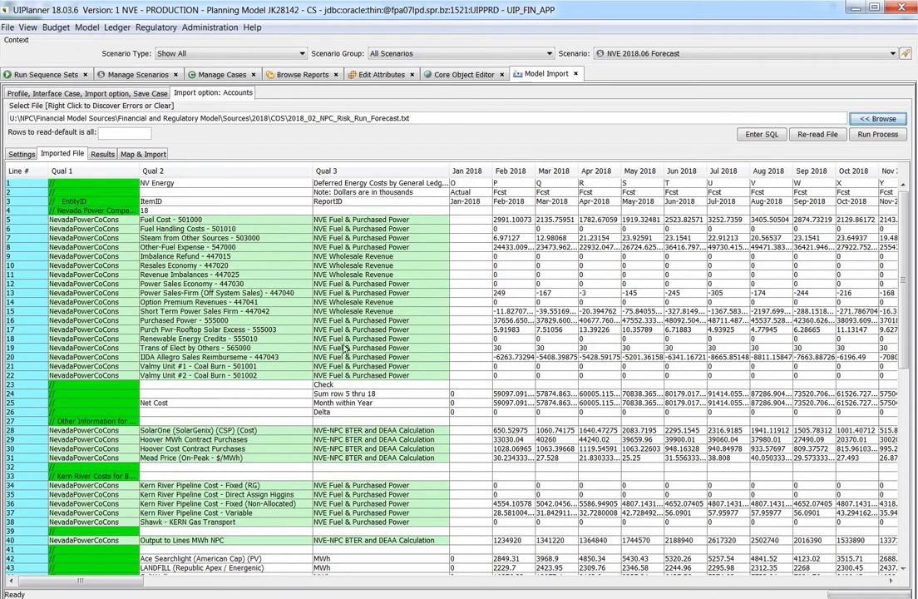
{"action": "mouse_move", "coordinate": [351, 340]}
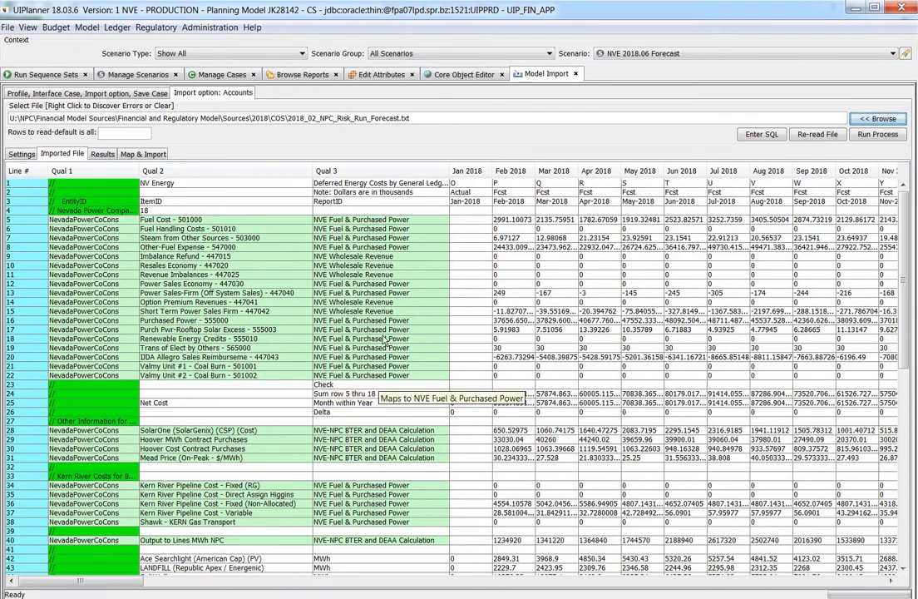
{"action": "mouse_move", "coordinate": [220, 341]}
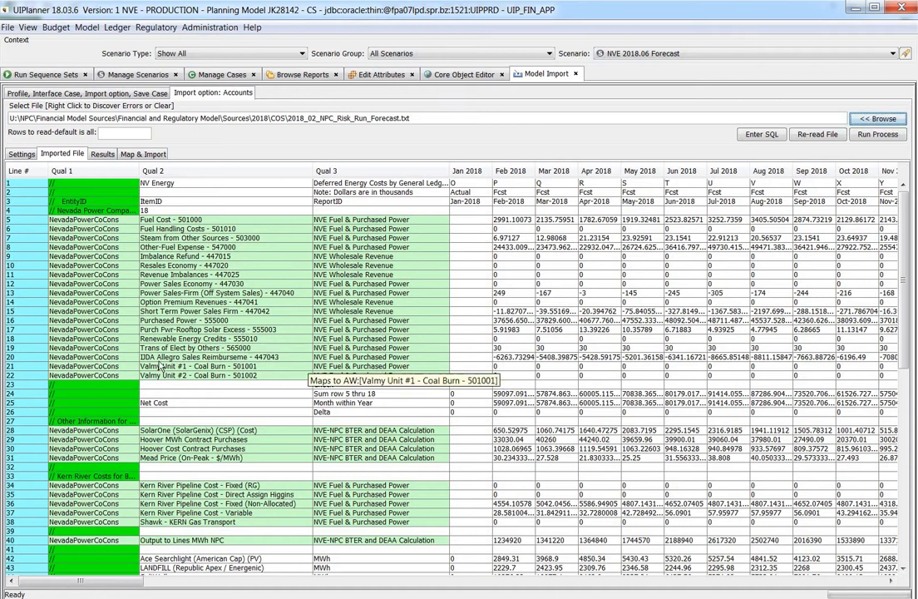
{"action": "mouse_move", "coordinate": [333, 356]}
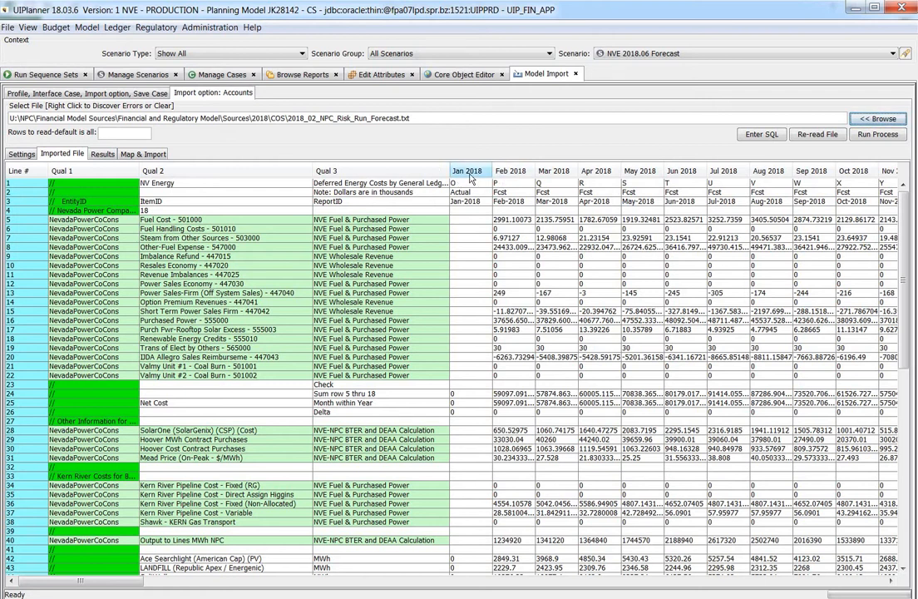
Compare the start year, years across and monthly years settings with the imported file's monthly columns from January 2018 to the 2028 months
{"action": "left_click", "coordinate": [21, 155]}
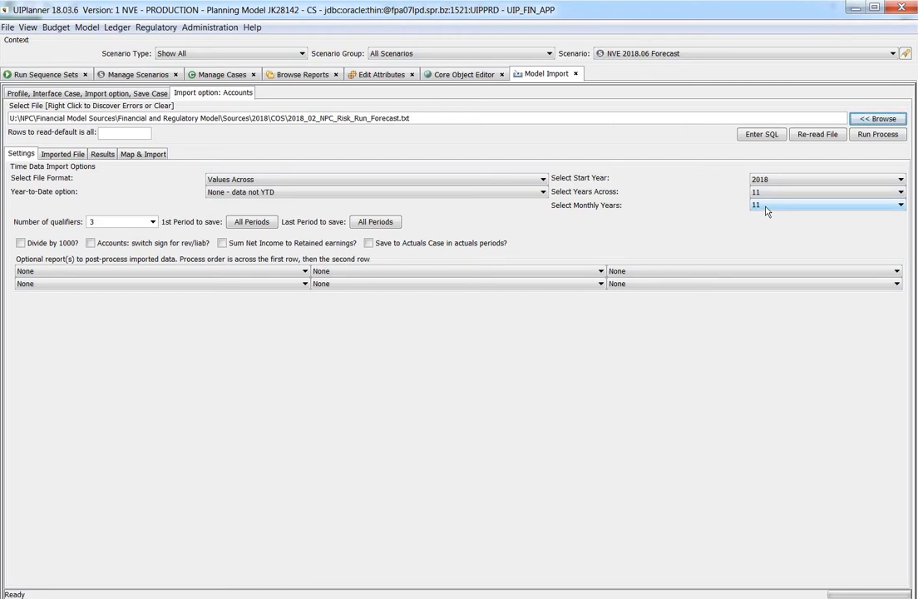
{"action": "left_click", "coordinate": [60, 154]}
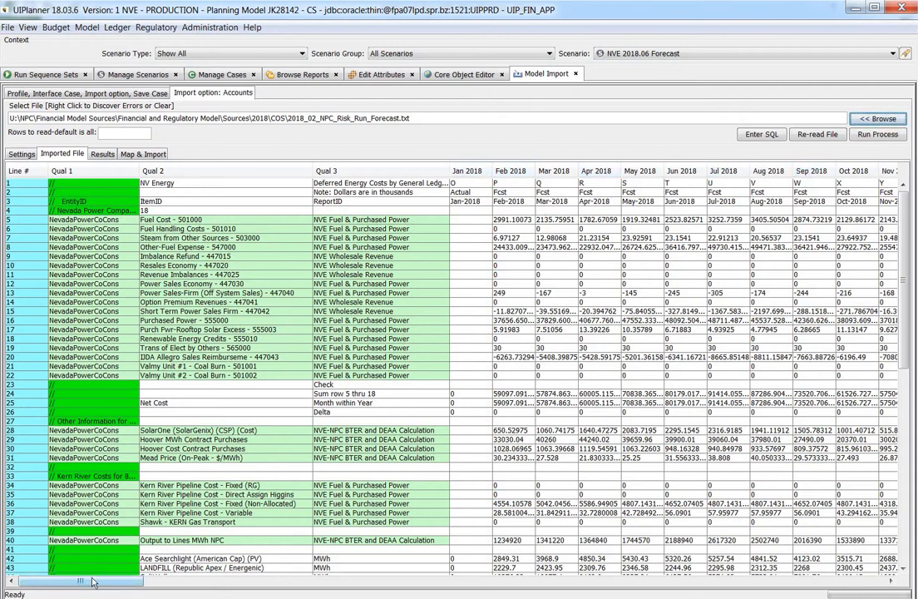
{"action": "left_click_drag", "start_coordinate": [94, 582], "coordinate": [142, 583]}
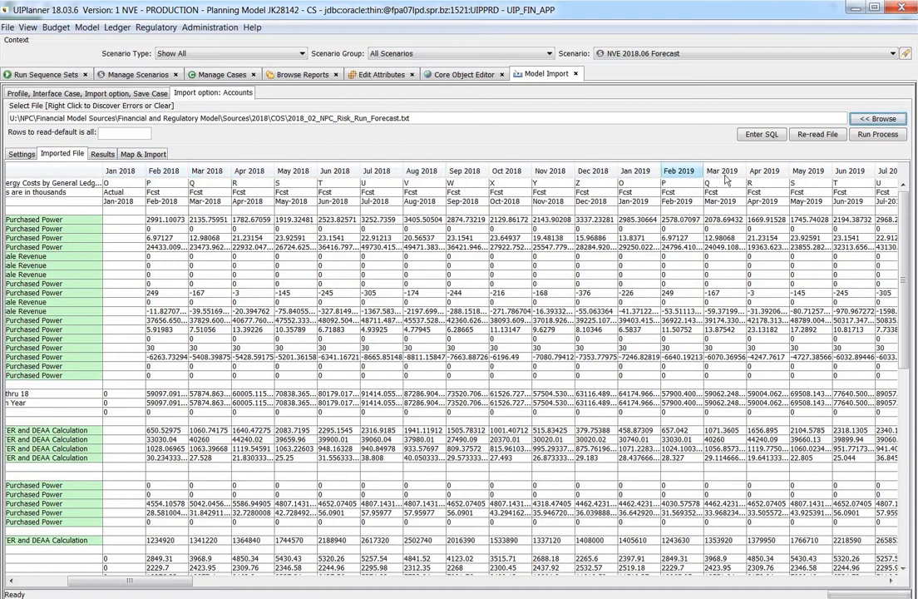
{"action": "left_click", "coordinate": [115, 204]}
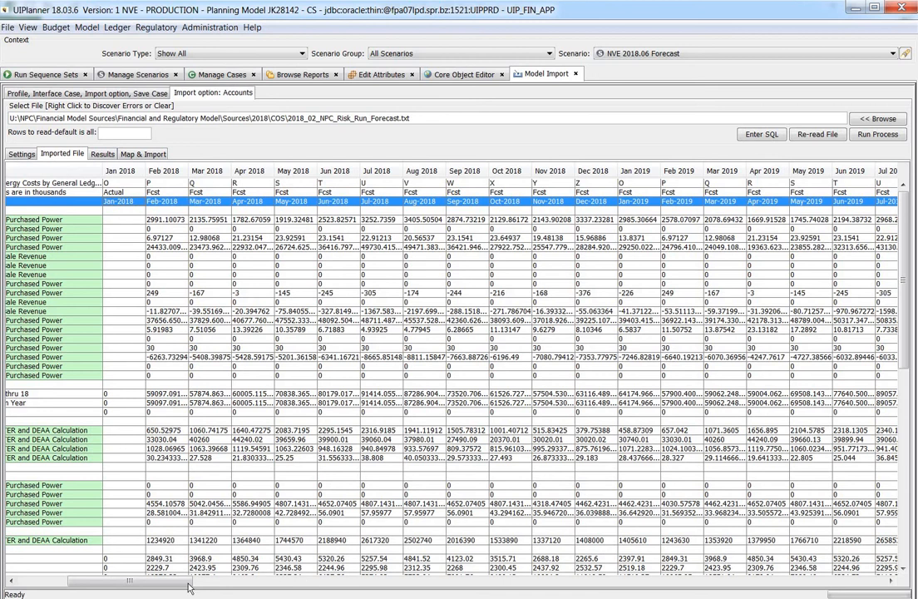
{"action": "left_click_drag", "start_coordinate": [177, 581], "coordinate": [124, 585]}
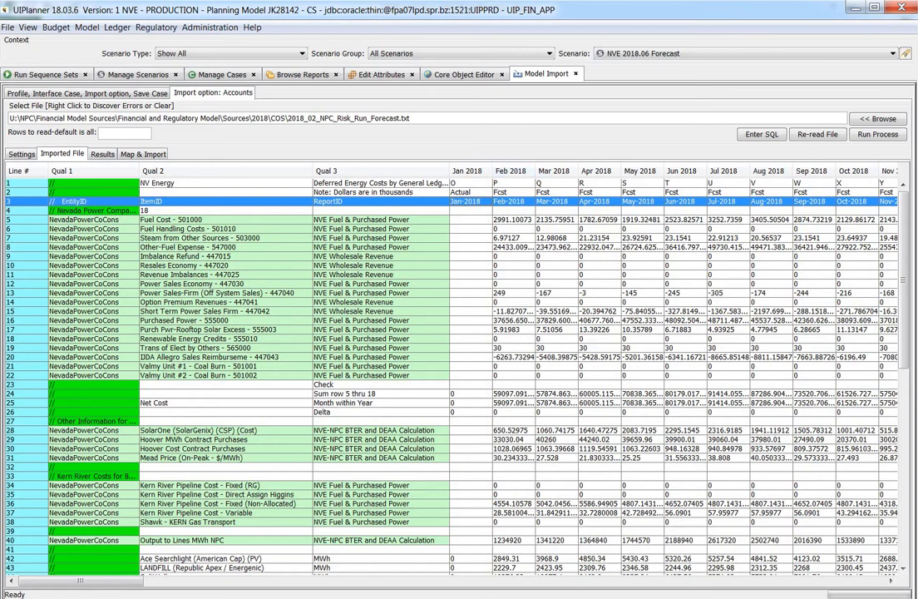
{"action": "left_click_drag", "start_coordinate": [131, 579], "coordinate": [856, 592]}
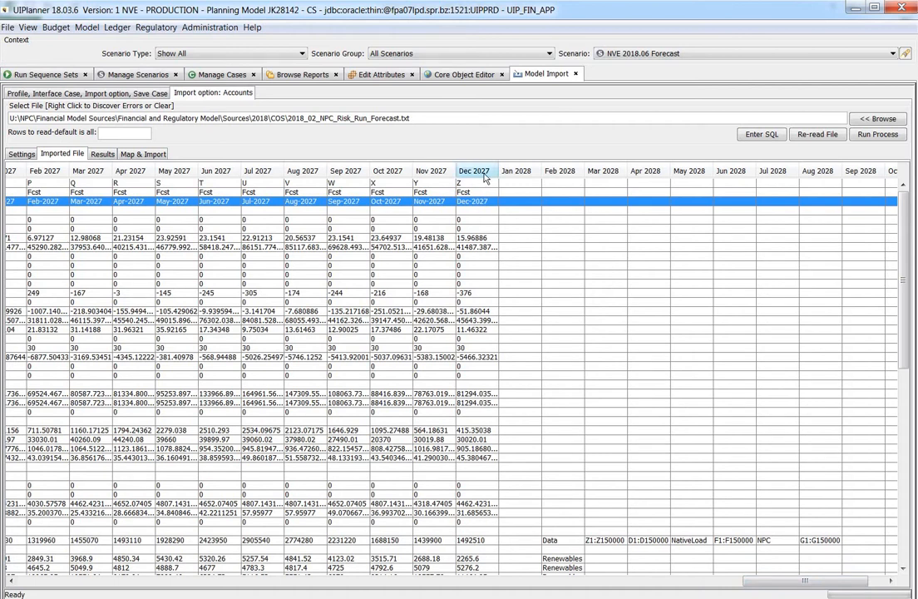
{"action": "left_click_drag", "start_coordinate": [799, 584], "coordinate": [21, 596]}
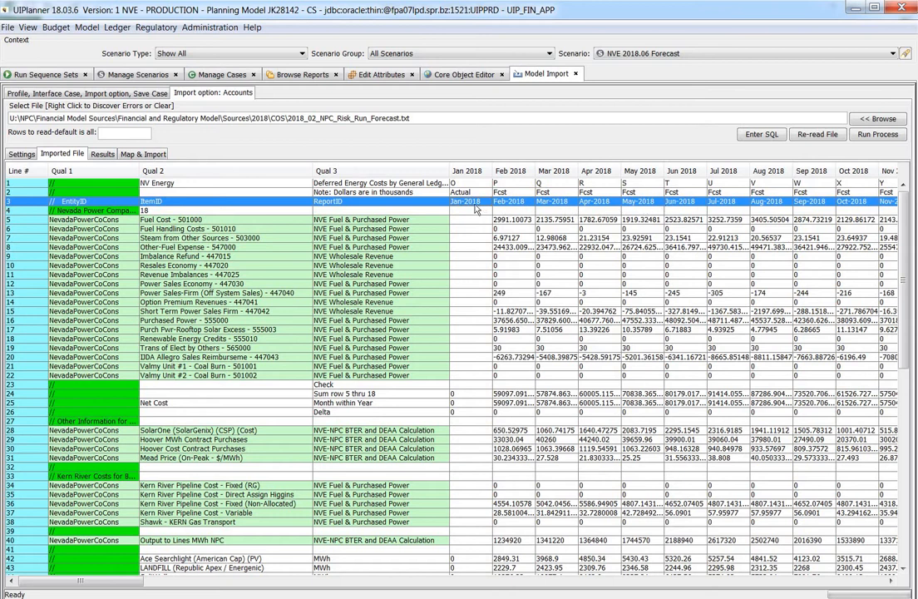
Examine the header lines 1 to 4 of the imported file that are marked with // in Qual 1
{"action": "left_click", "coordinate": [104, 213]}
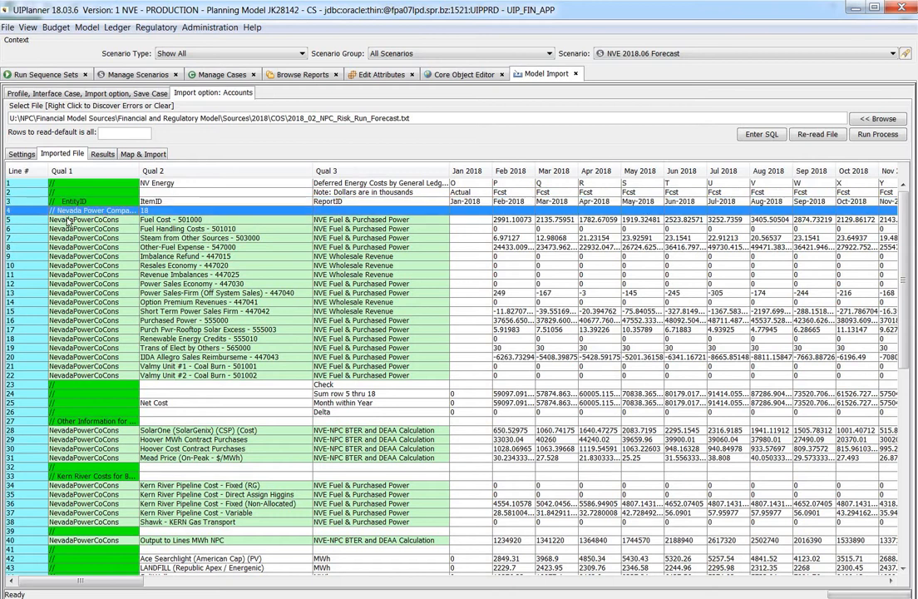
{"action": "left_click", "coordinate": [60, 194]}
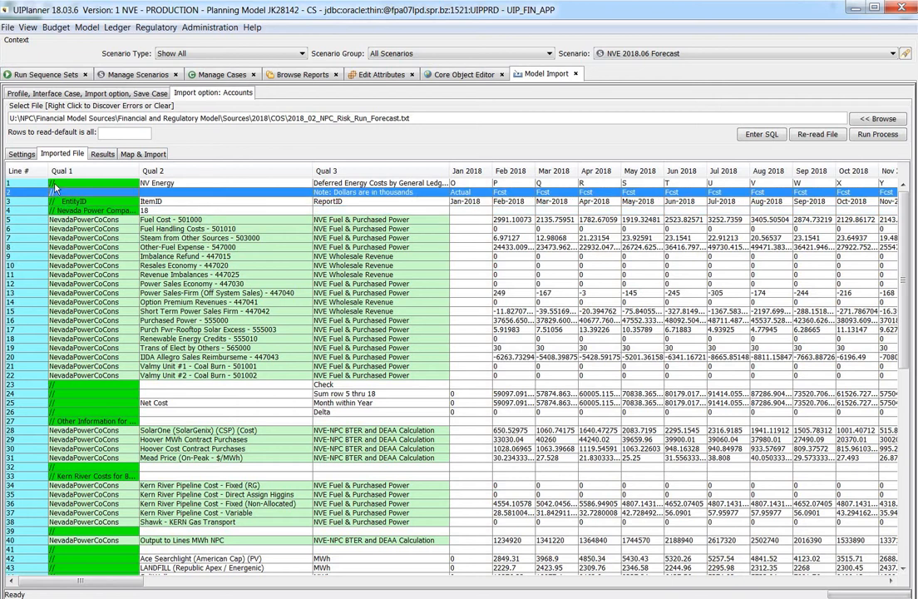
{"action": "left_click", "coordinate": [54, 184]}
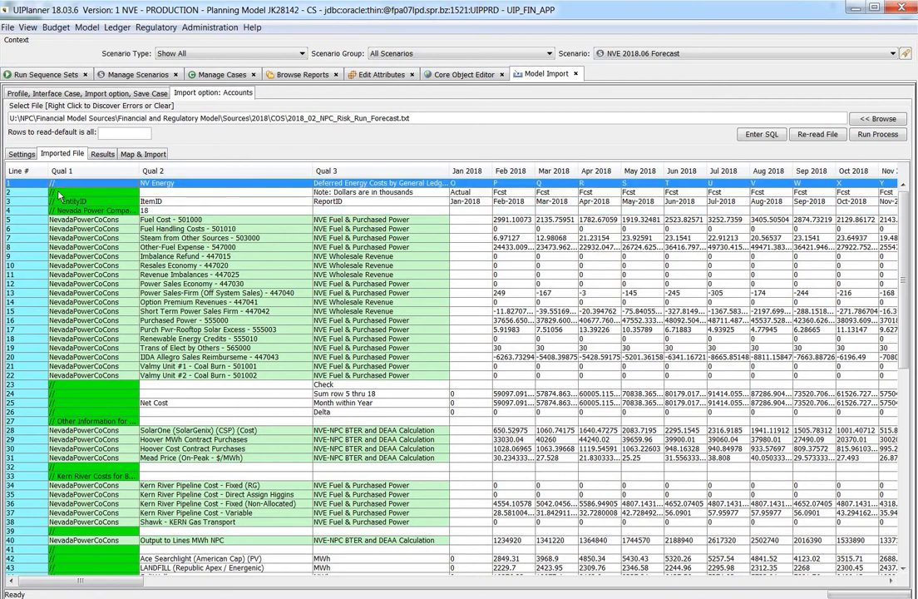
{"action": "left_click", "coordinate": [58, 193]}
{"action": "left_click", "coordinate": [57, 203]}
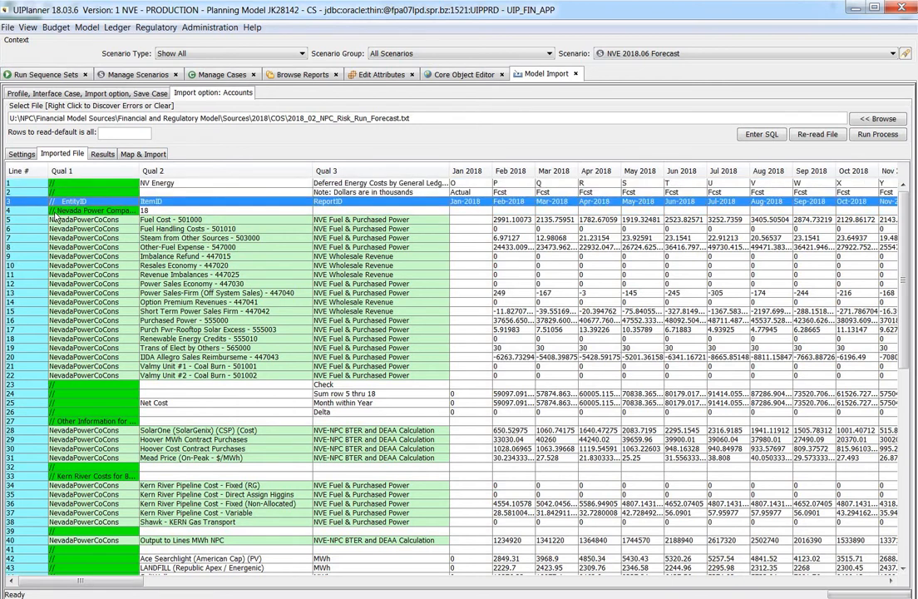
{"action": "left_click", "coordinate": [54, 212]}
{"action": "left_click", "coordinate": [59, 192]}
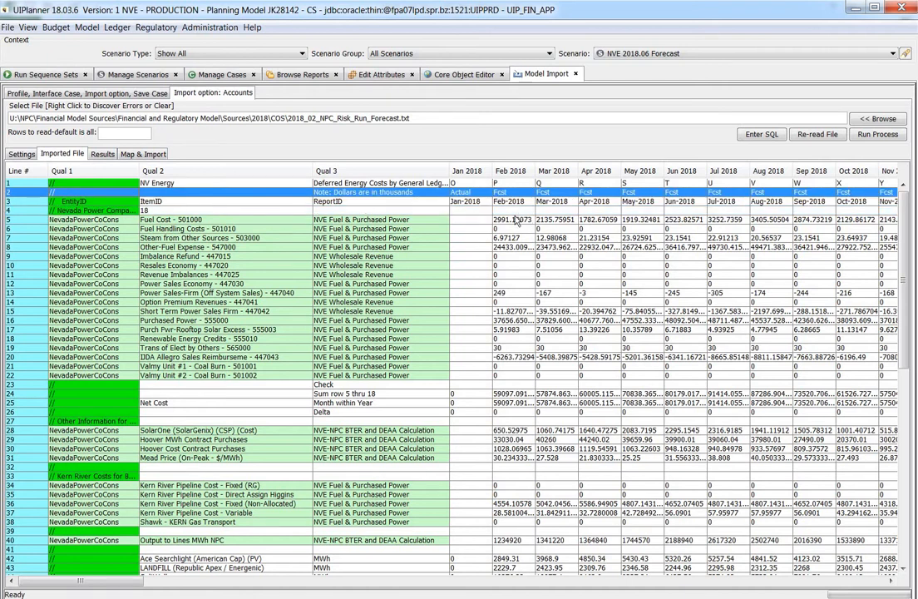
{"action": "left_click", "coordinate": [513, 213]}
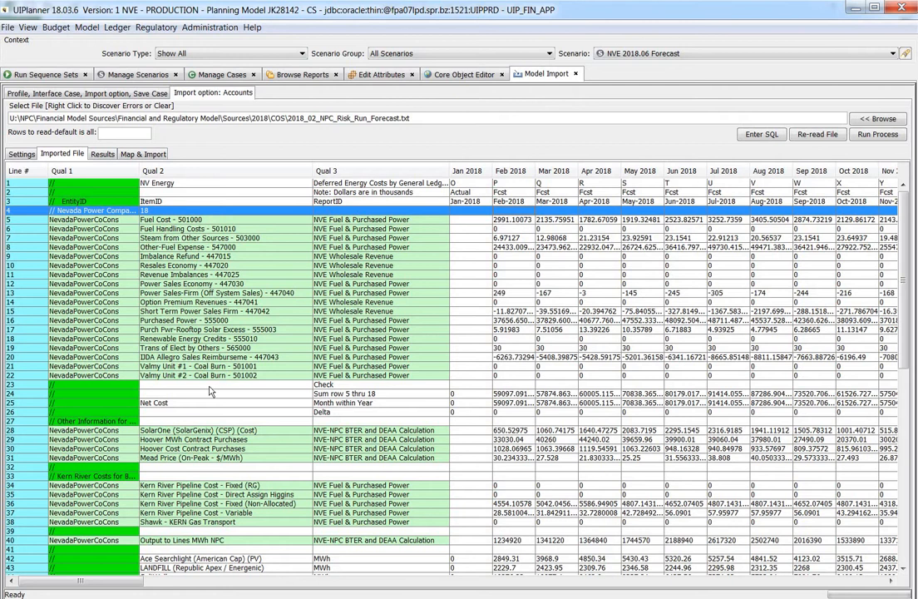
Examine the NevadaPowerCoCons data lines from Fuel Cost - 501000 to Resales Economy - 447020
{"action": "left_click", "coordinate": [70, 221]}
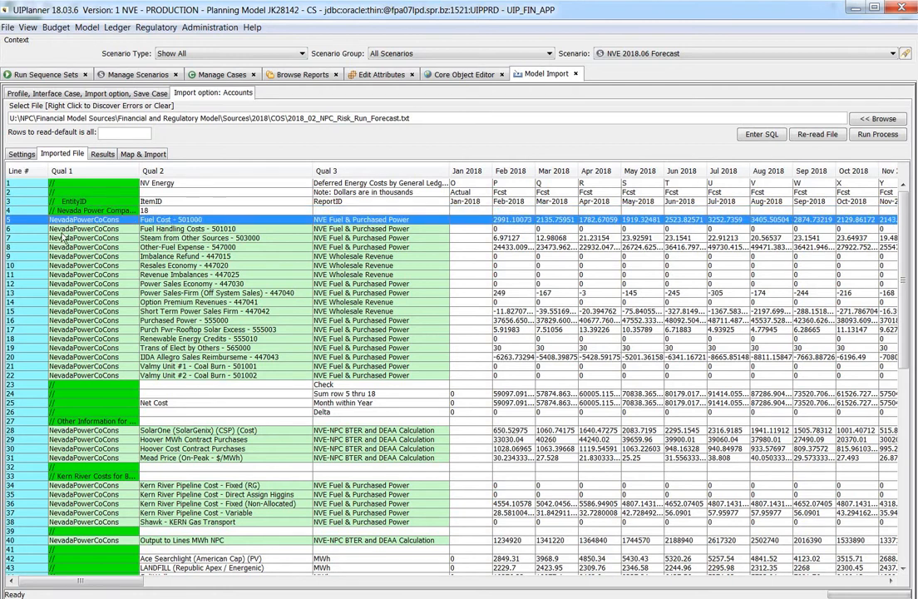
{"action": "left_click", "coordinate": [67, 229]}
{"action": "left_click", "coordinate": [70, 238]}
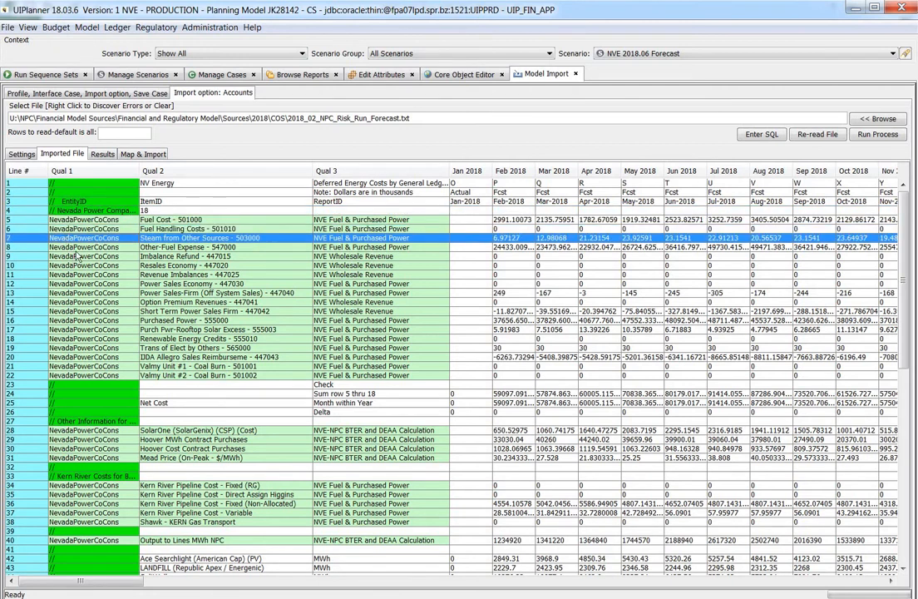
{"action": "left_click", "coordinate": [75, 255]}
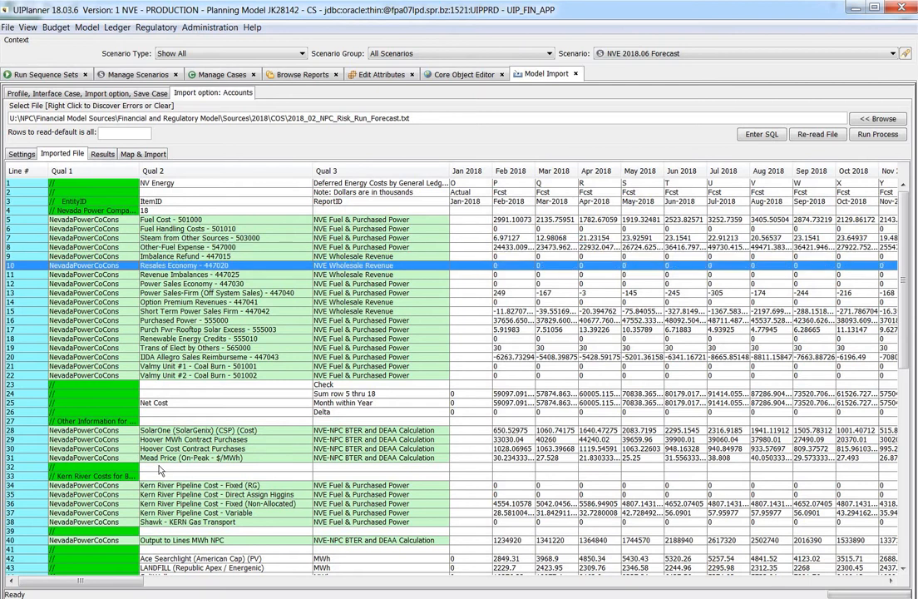
Review the remaining lines of the imported file, comparing the // lines with the mapped NevadaPowerCoCons lines
{"action": "scroll", "coordinate": [124, 395], "scroll_direction": "down", "scroll_amount": 5}
{"action": "left_click", "coordinate": [110, 423]}
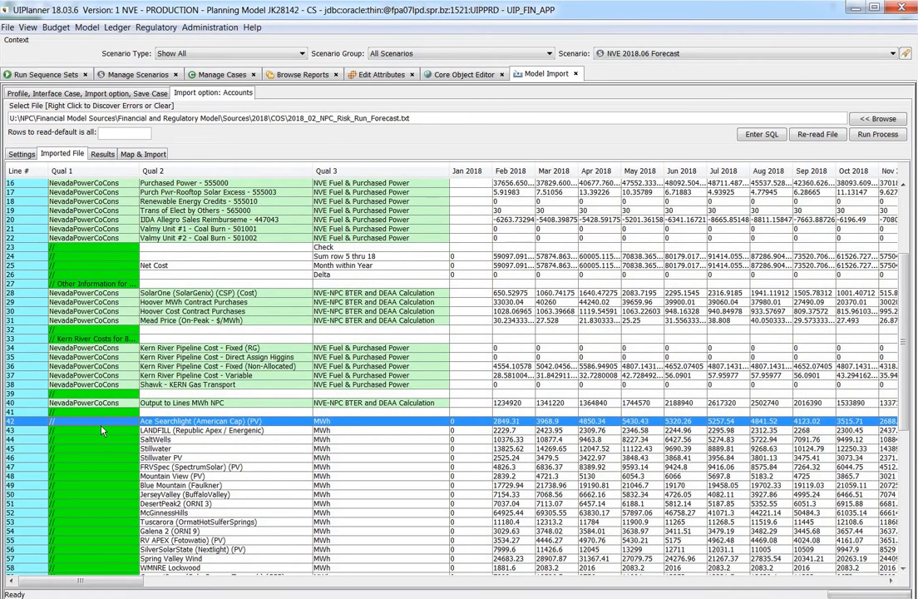
{"action": "scroll", "coordinate": [101, 430], "scroll_direction": "down", "scroll_amount": 10}
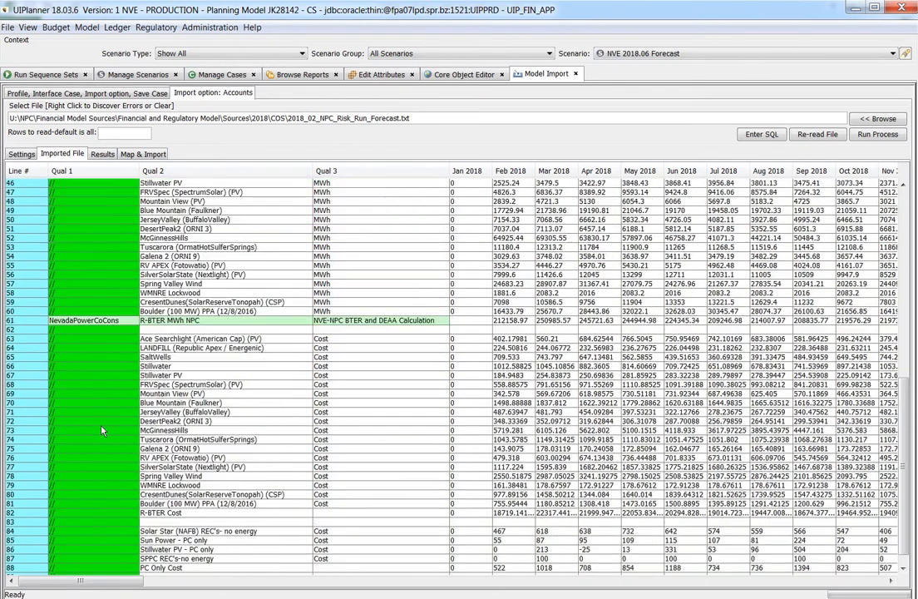
{"action": "scroll", "coordinate": [101, 430], "scroll_direction": "down", "scroll_amount": 1}
{"action": "scroll", "coordinate": [101, 430], "scroll_direction": "up", "scroll_amount": 8}
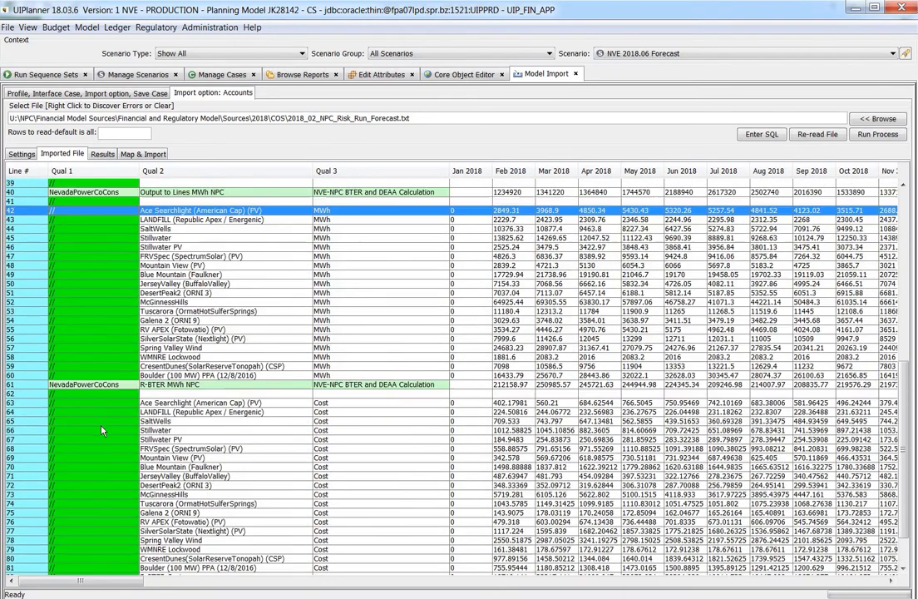
{"action": "scroll", "coordinate": [102, 430], "scroll_direction": "up", "scroll_amount": 8}
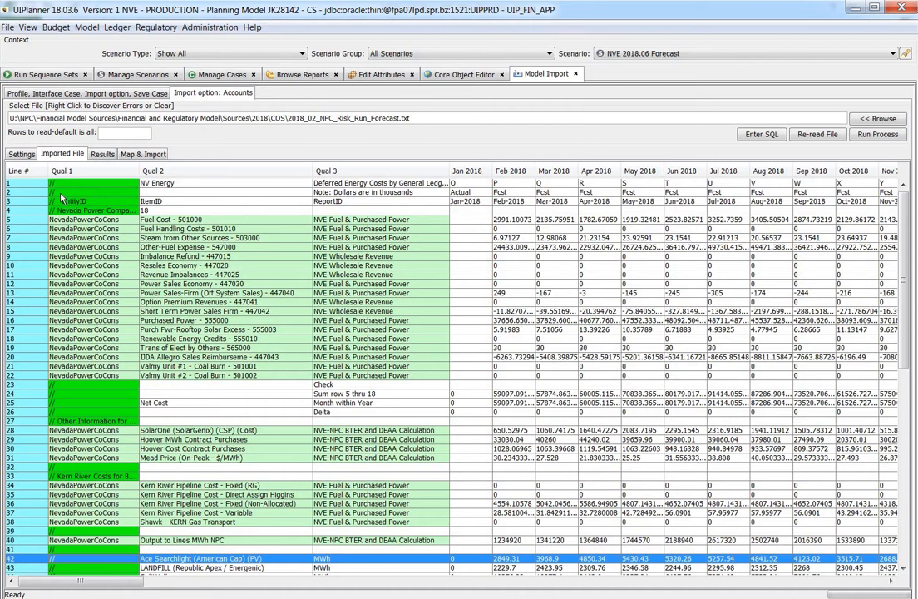
Recheck the file's header lines, the time data import options and the selected save case against the imported data
{"action": "left_click", "coordinate": [524, 211]}
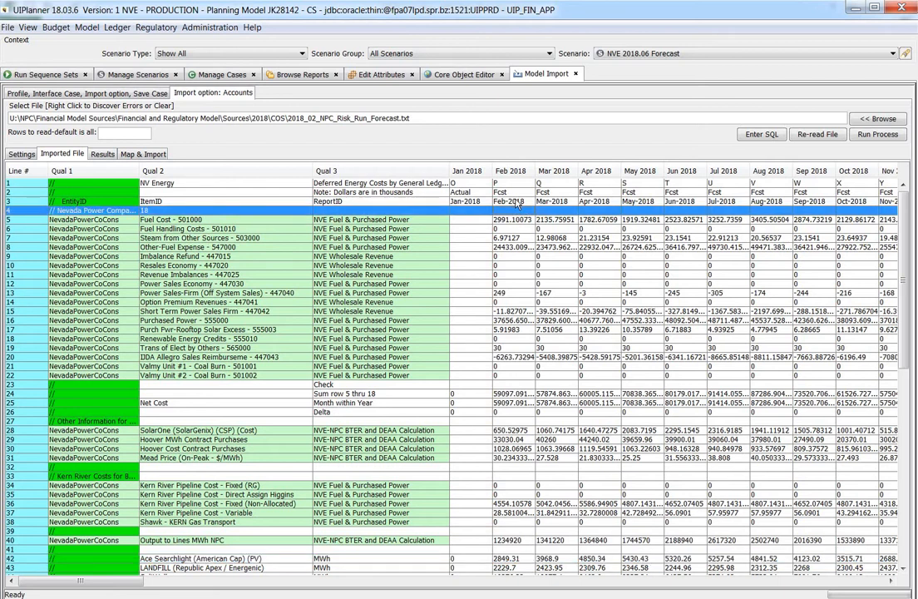
{"action": "left_click", "coordinate": [514, 203]}
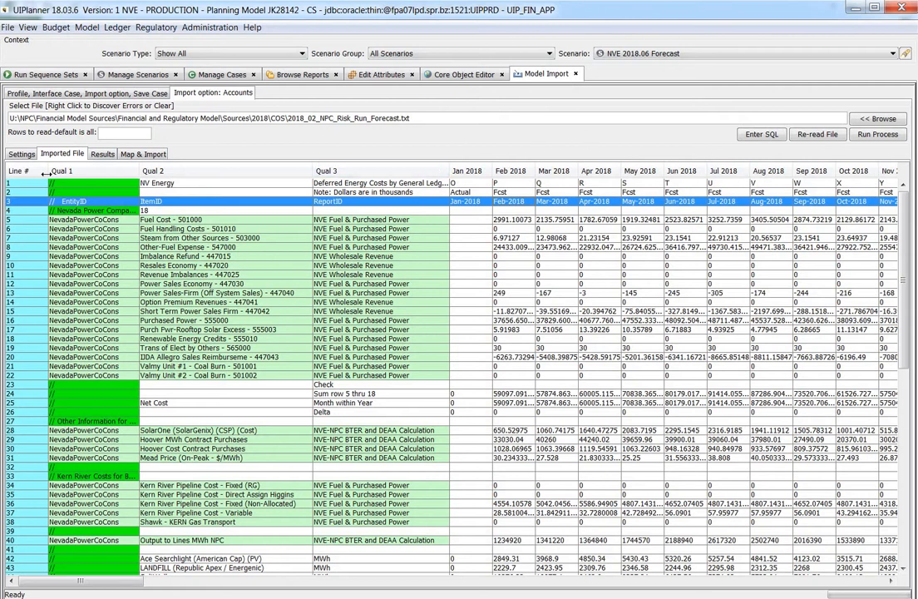
{"action": "left_click", "coordinate": [22, 155]}
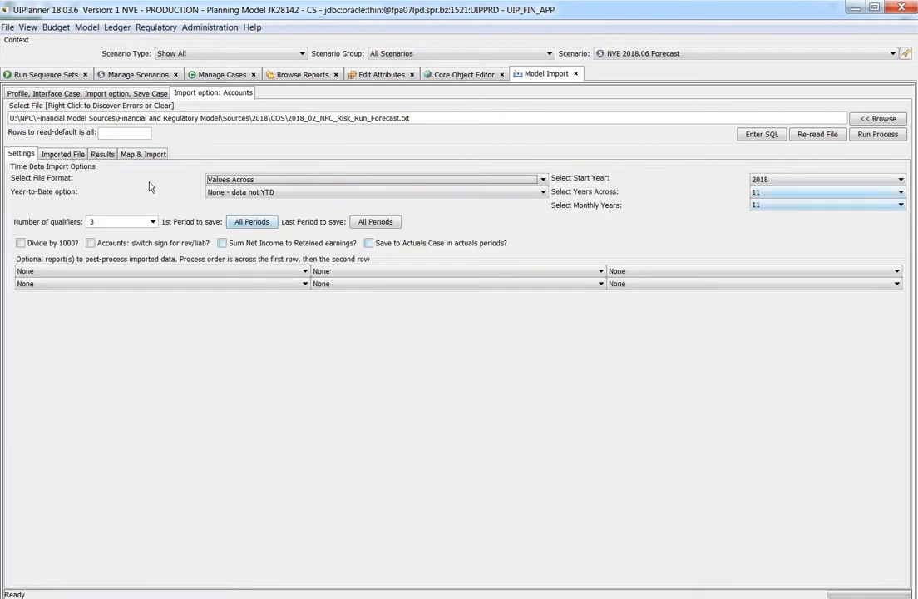
{"action": "left_click", "coordinate": [50, 155]}
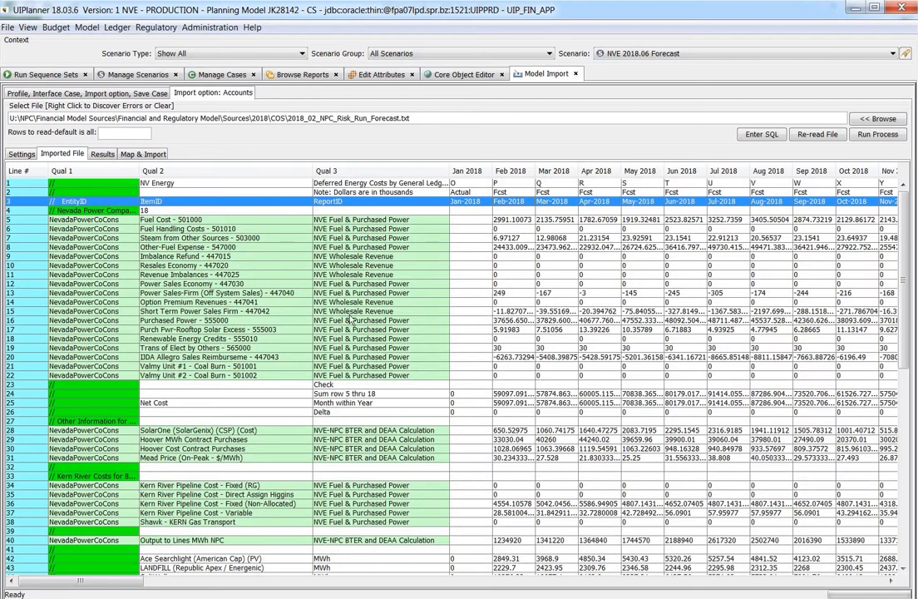
{"action": "left_click", "coordinate": [119, 94]}
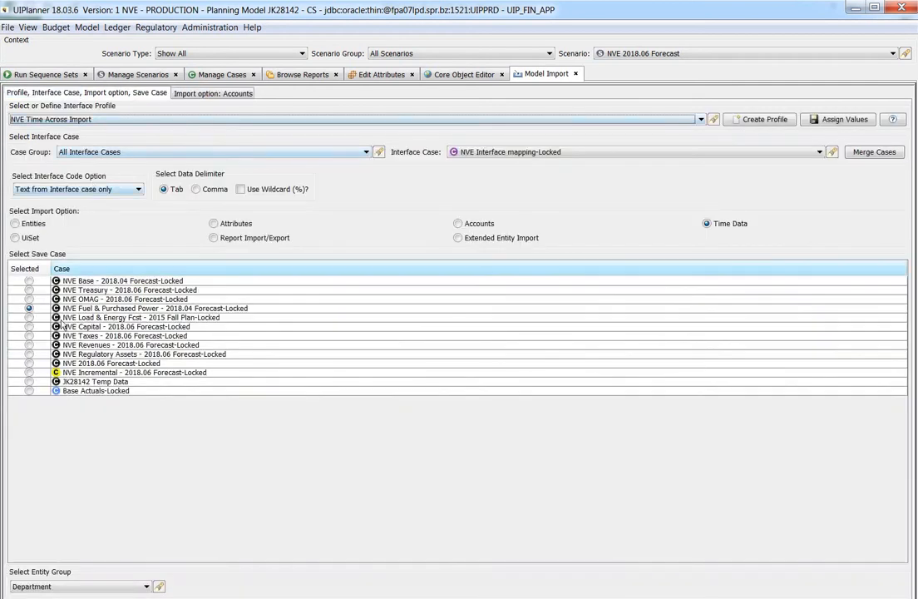
{"action": "left_click", "coordinate": [193, 95]}
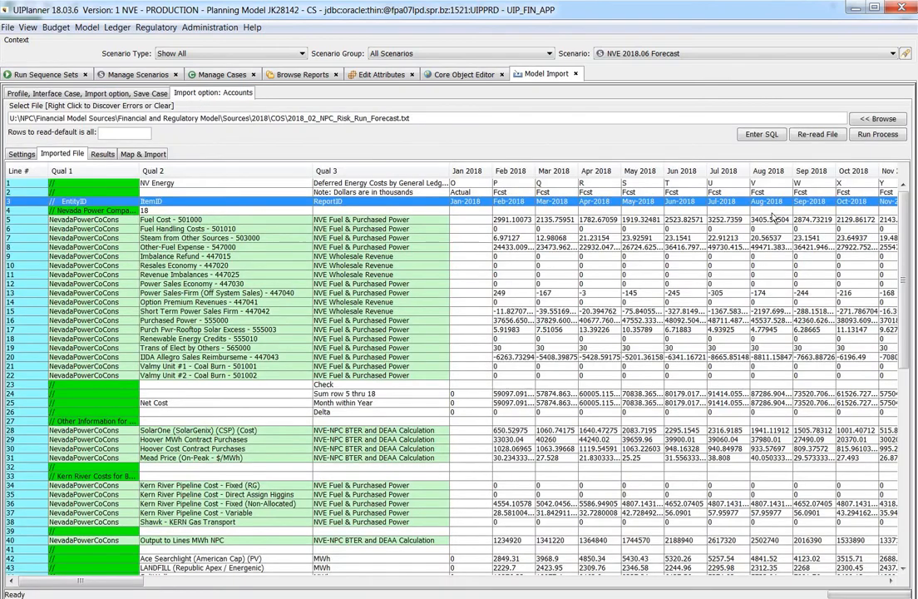
Run the import process on the forecast file and dismiss the processing error report
{"action": "left_click", "coordinate": [874, 137]}
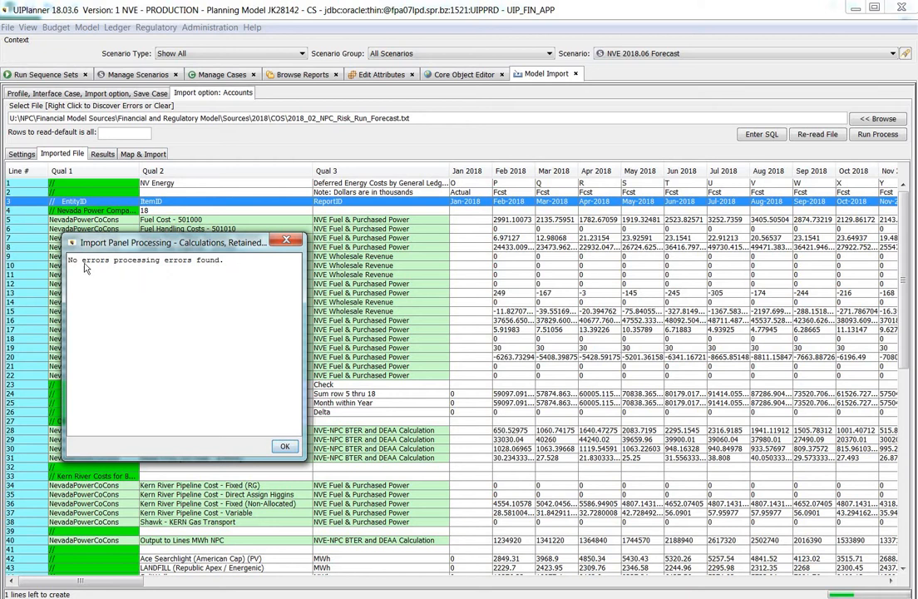
{"action": "left_click", "coordinate": [284, 448]}
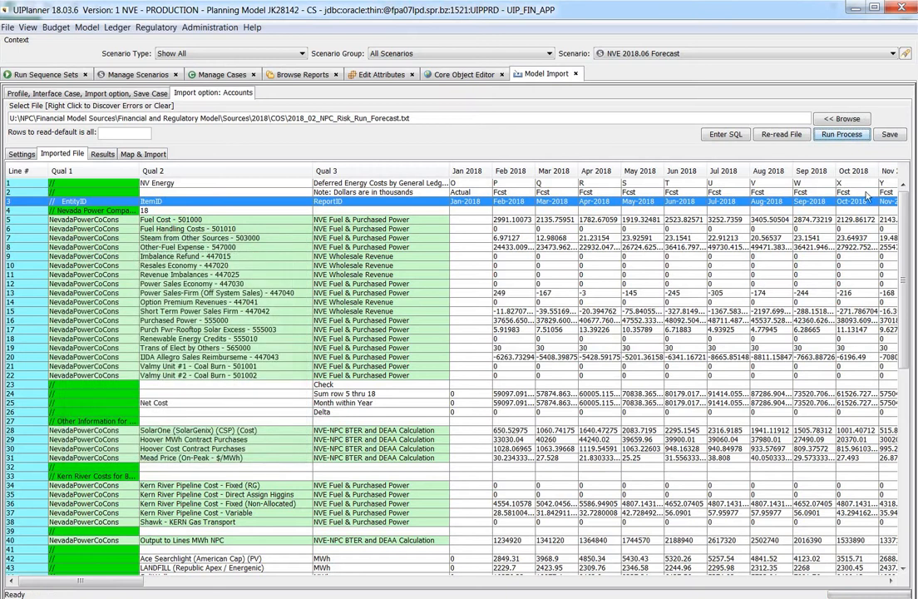
Start saving the processed data, enlarge the save confirmation list and widen its Case column to show the full case names
{"action": "left_click", "coordinate": [890, 135]}
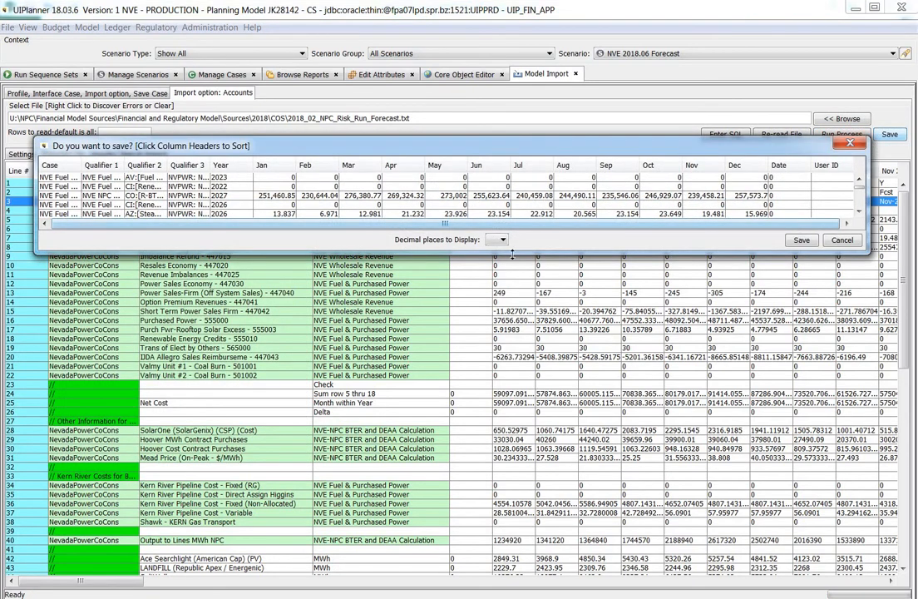
{"action": "left_click_drag", "start_coordinate": [513, 254], "coordinate": [472, 488]}
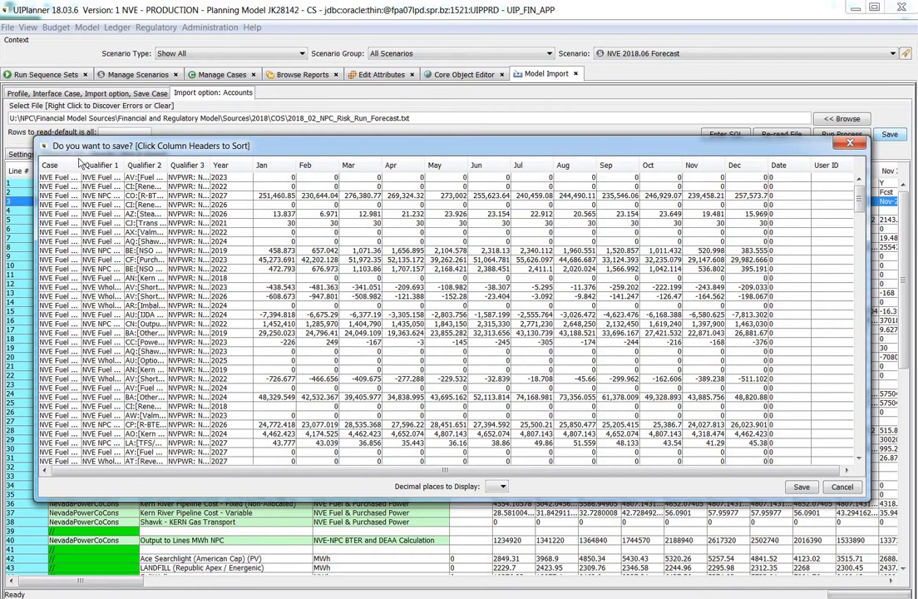
{"action": "left_click_drag", "start_coordinate": [82, 163], "coordinate": [251, 163]}
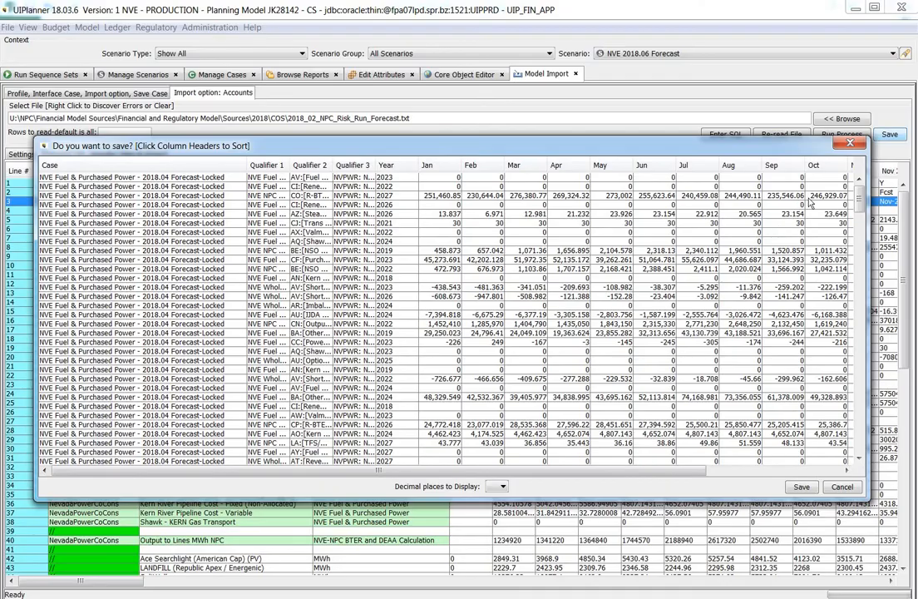
Check sample rows in the save confirmation list and try to save them to the NVE Fuel & Purchased Power - 2018.04 Forecast-Locked case
{"action": "mouse_move", "coordinate": [865, 193]}
{"action": "left_mouse_down"}
{"action": "mouse_move", "coordinate": [826, 420]}
{"action": "mouse_move", "coordinate": [862, 224]}
{"action": "mouse_move", "coordinate": [858, 190]}
{"action": "left_mouse_up"}
{"action": "left_click", "coordinate": [127, 324]}
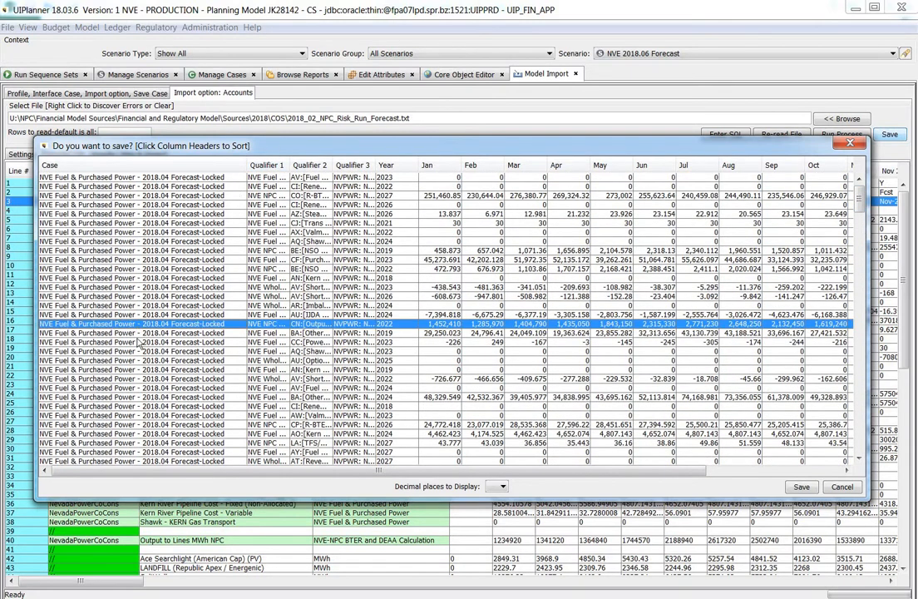
{"action": "left_click", "coordinate": [86, 250]}
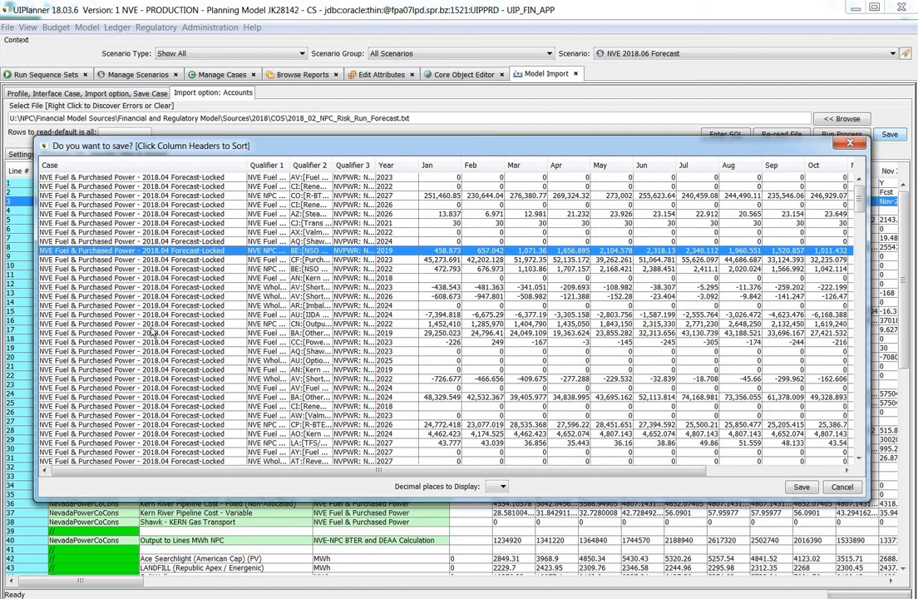
{"action": "left_click", "coordinate": [117, 260]}
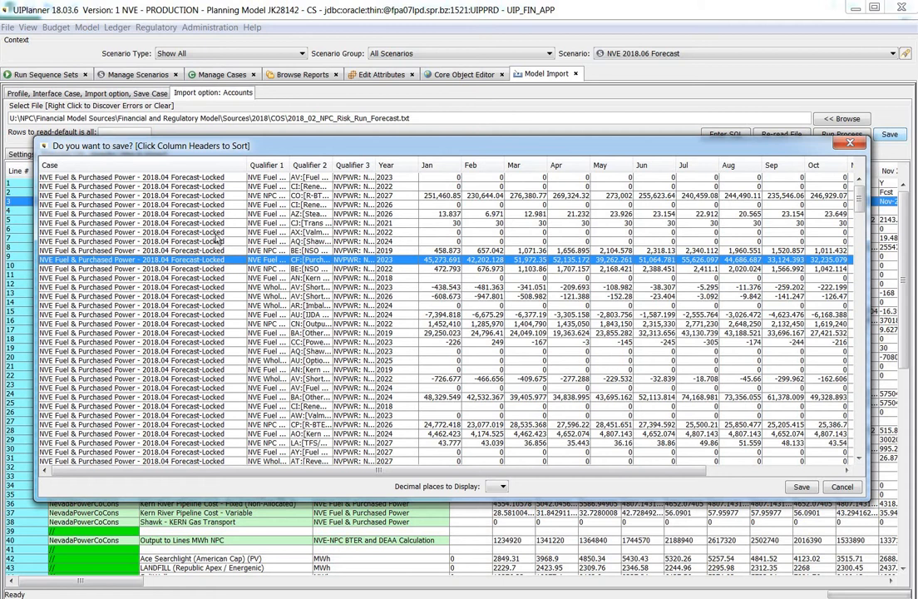
{"action": "left_click", "coordinate": [145, 224]}
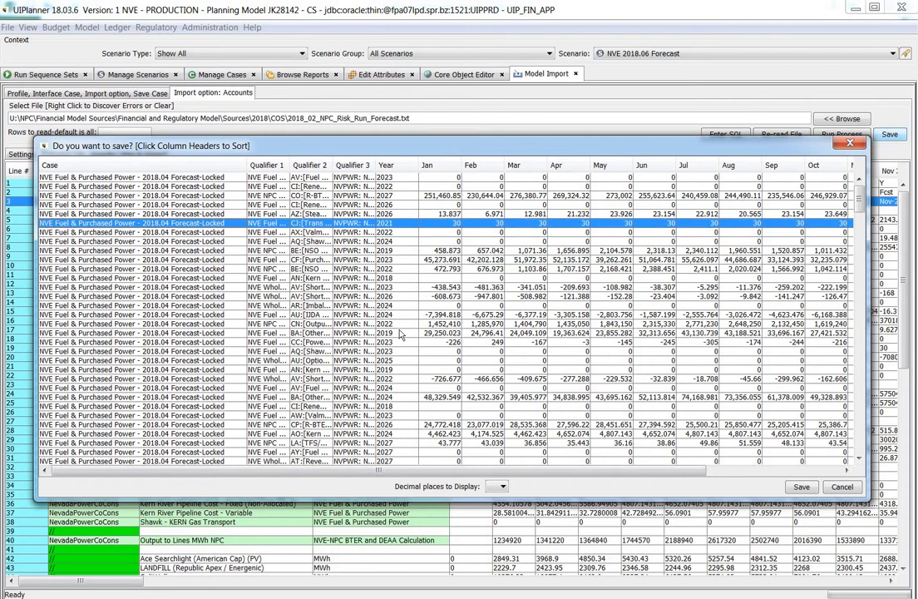
{"action": "left_click", "coordinate": [801, 487]}
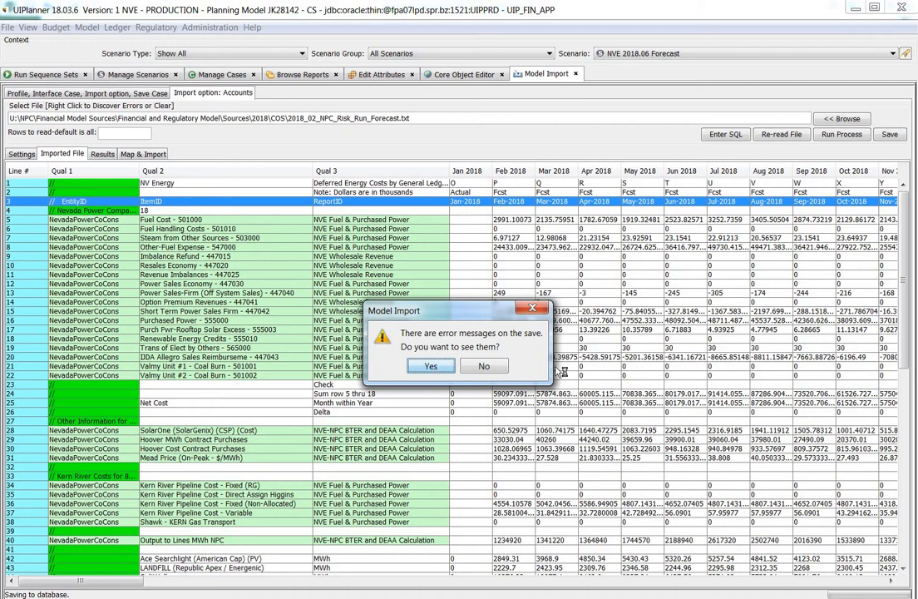
Open the save error report in Excel, examine the reasons listed for the unsaved rows, and close it
{"action": "left_click", "coordinate": [444, 367]}
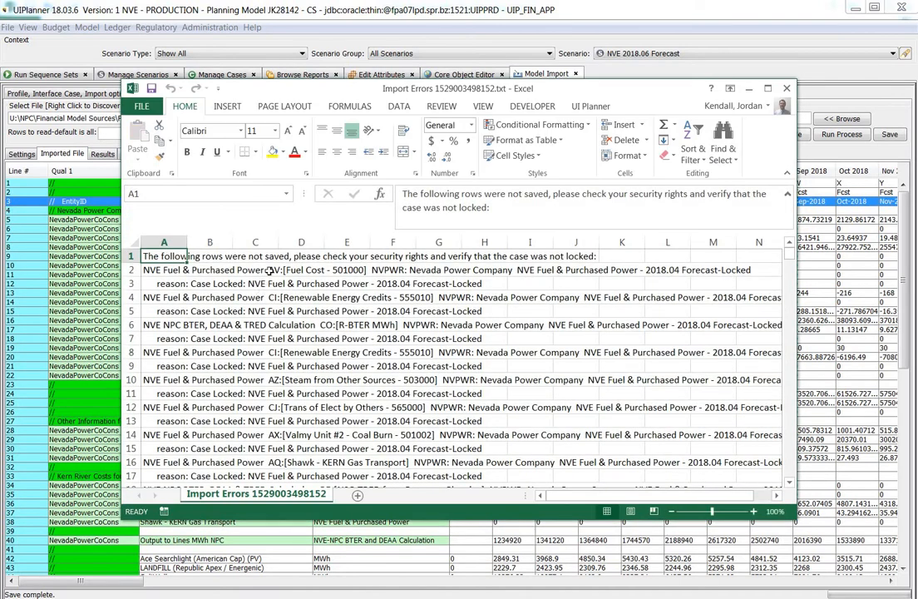
{"action": "left_click", "coordinate": [235, 283]}
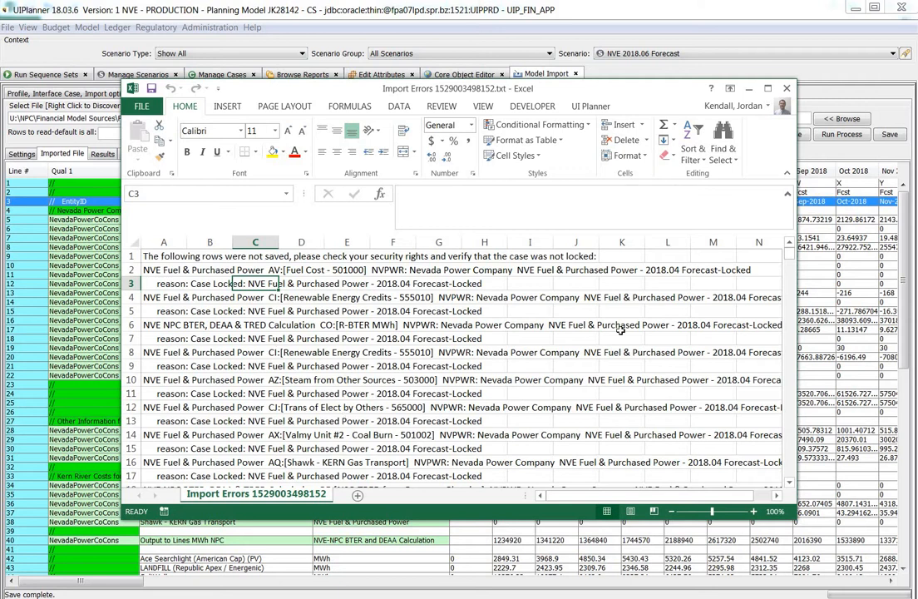
{"action": "left_click", "coordinate": [204, 256]}
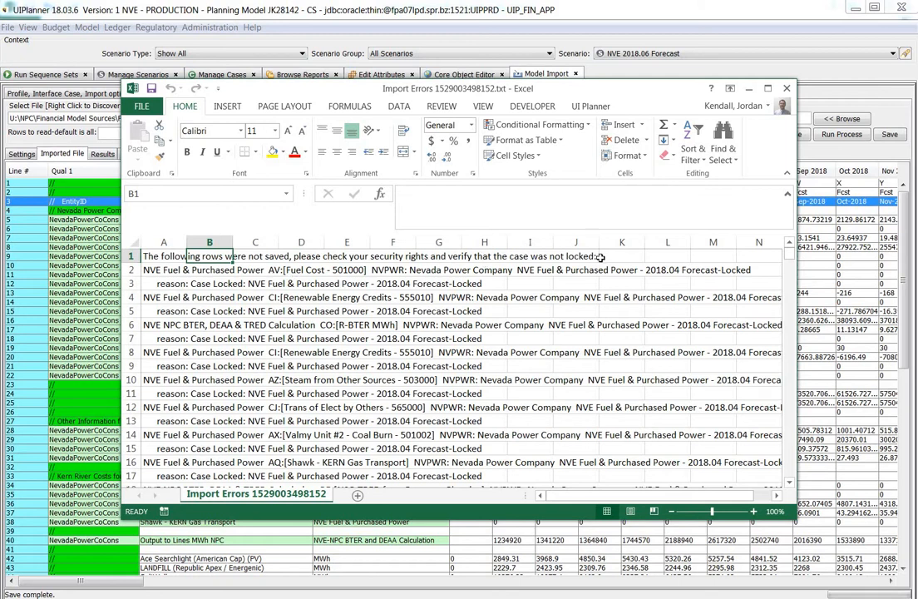
{"action": "key", "text": "ctrl+c"}
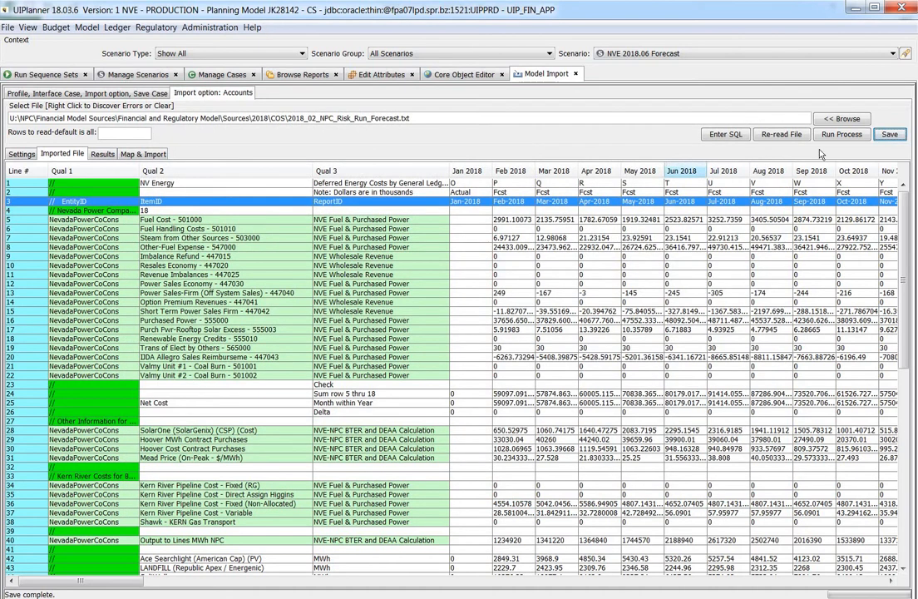
Cancel the empty save confirmation, rerun the import process on the forecast file and dismiss the processing report
{"action": "left_click", "coordinate": [890, 135]}
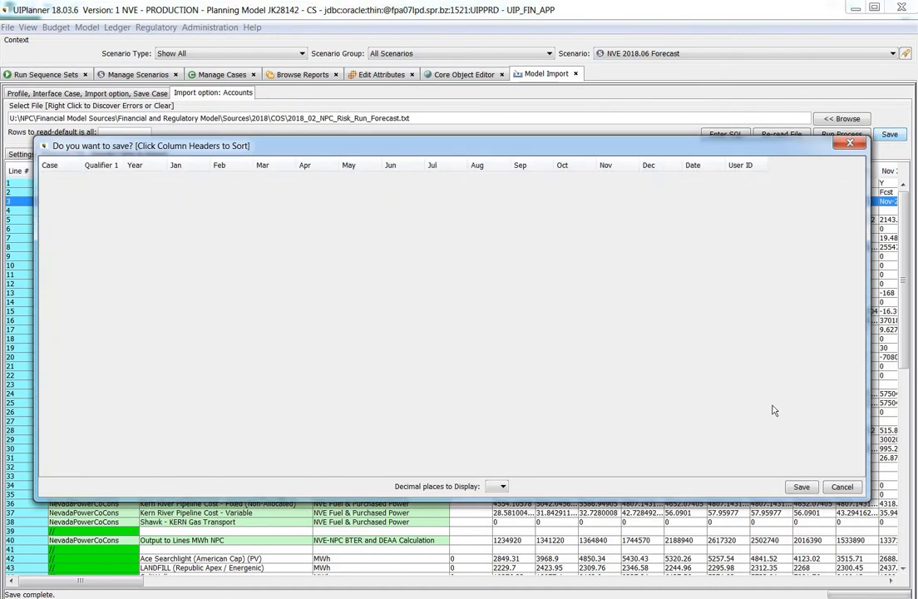
{"action": "left_click", "coordinate": [842, 487]}
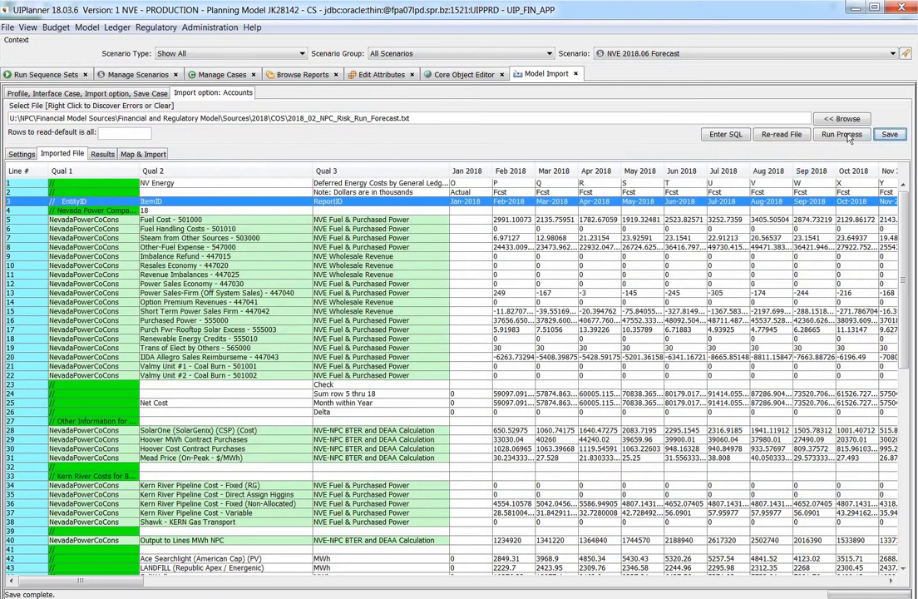
{"action": "left_click", "coordinate": [847, 137]}
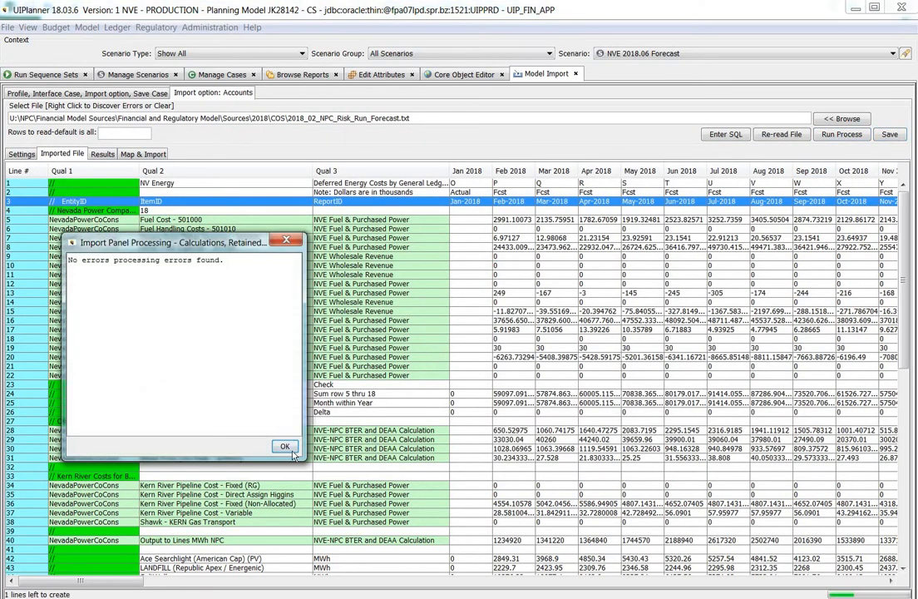
{"action": "left_click", "coordinate": [290, 450]}
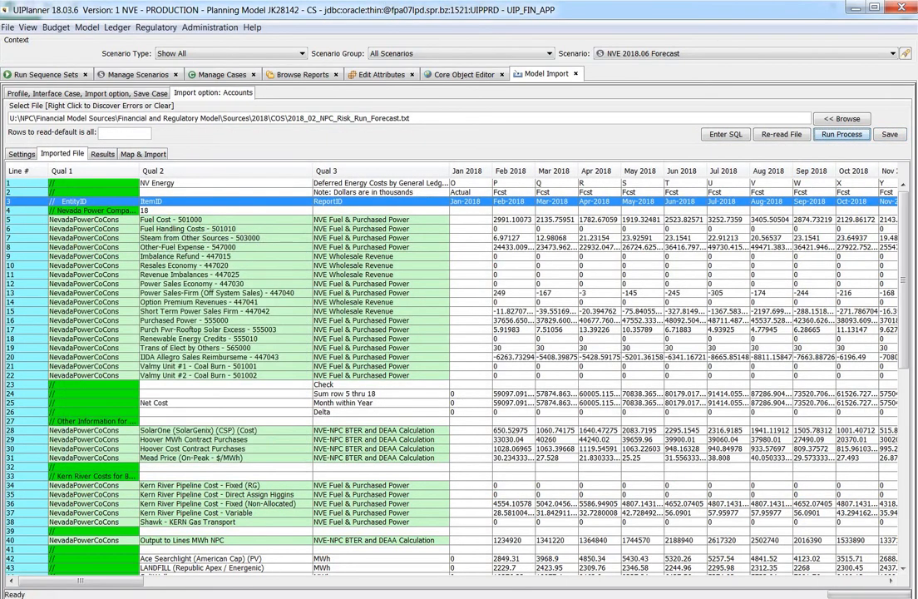
Reopen the save confirmation list and widen the Qualifier 1, Qualifier 2 and Qualifier 3 columns to show their full names
{"action": "left_click", "coordinate": [888, 134]}
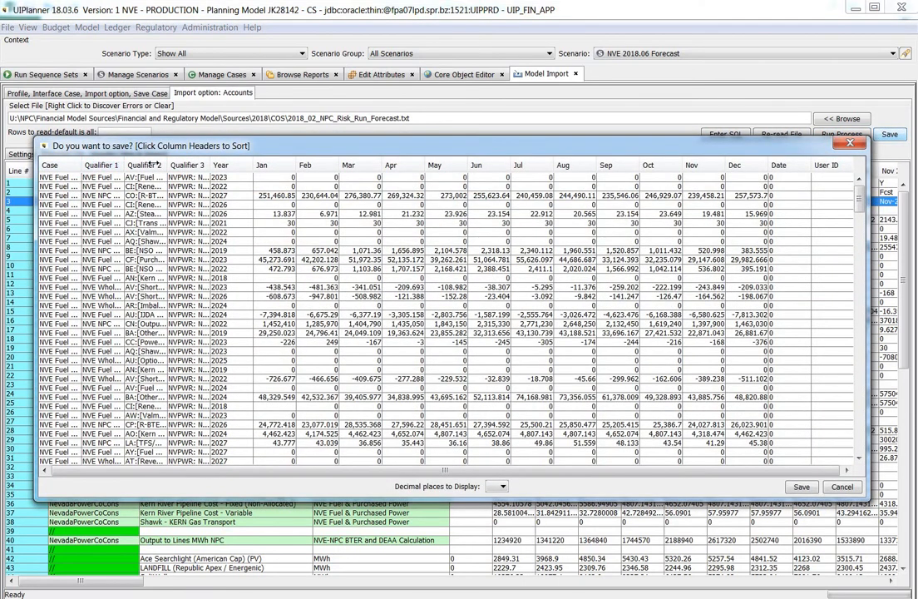
{"action": "left_click_drag", "start_coordinate": [119, 164], "coordinate": [229, 180]}
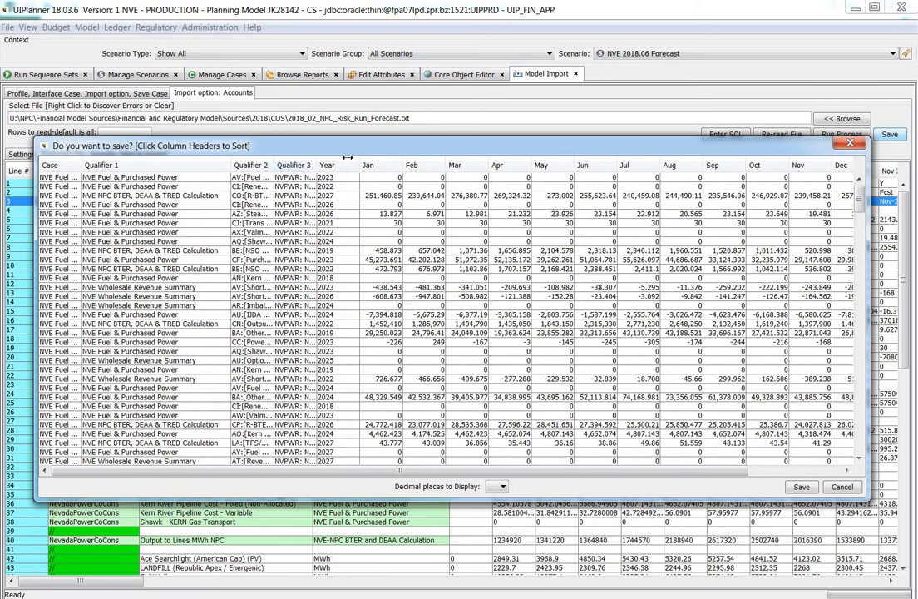
{"action": "left_click_drag", "start_coordinate": [274, 164], "coordinate": [498, 157]}
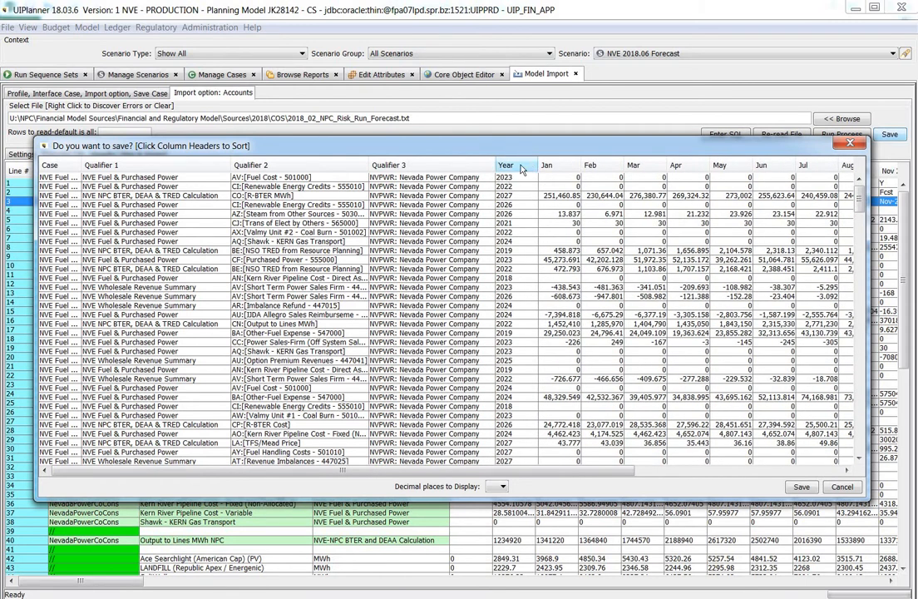
Sort the save confirmation list by Year in ascending order and inspect the rows of the earliest and latest years
{"action": "left_click", "coordinate": [522, 167]}
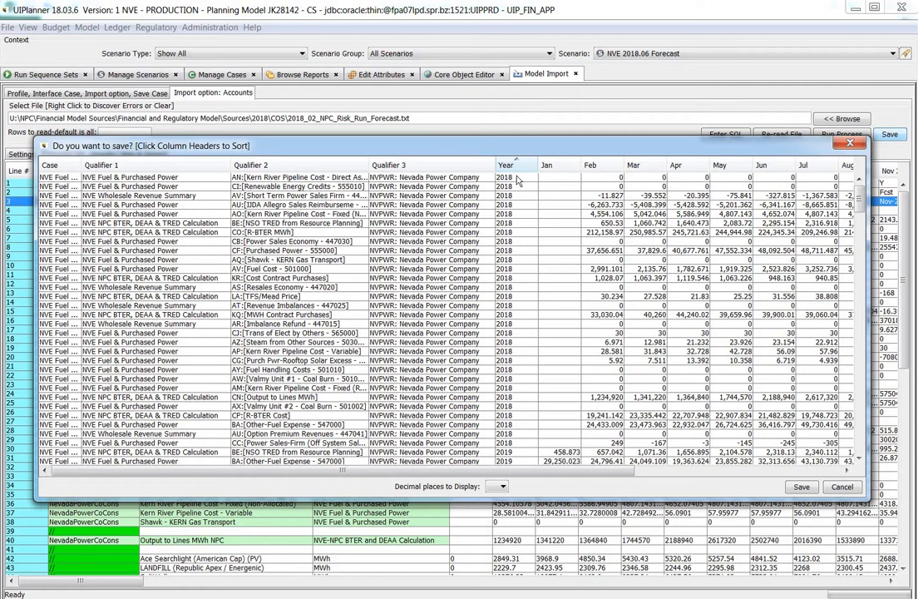
{"action": "left_click_drag", "start_coordinate": [859, 185], "coordinate": [852, 449]}
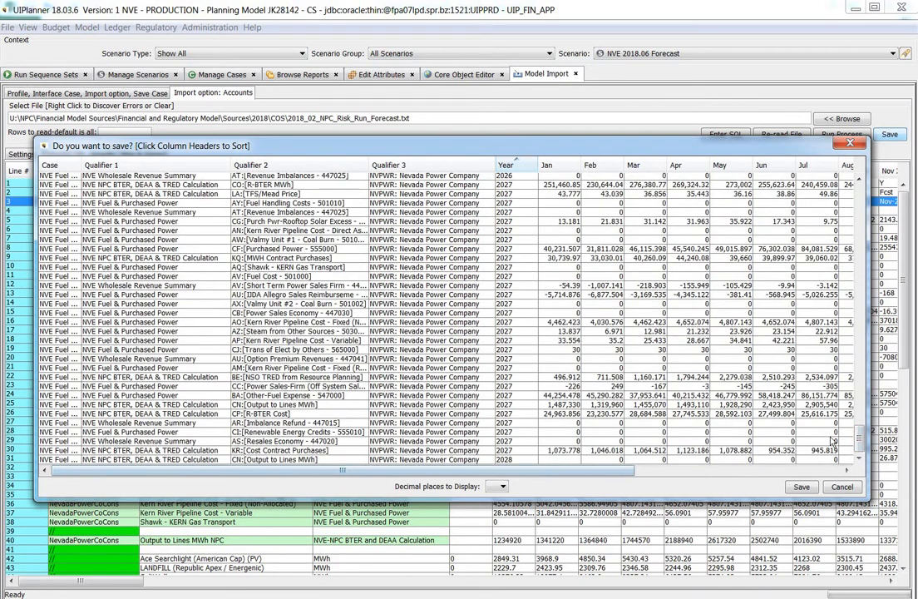
{"action": "left_click", "coordinate": [780, 448]}
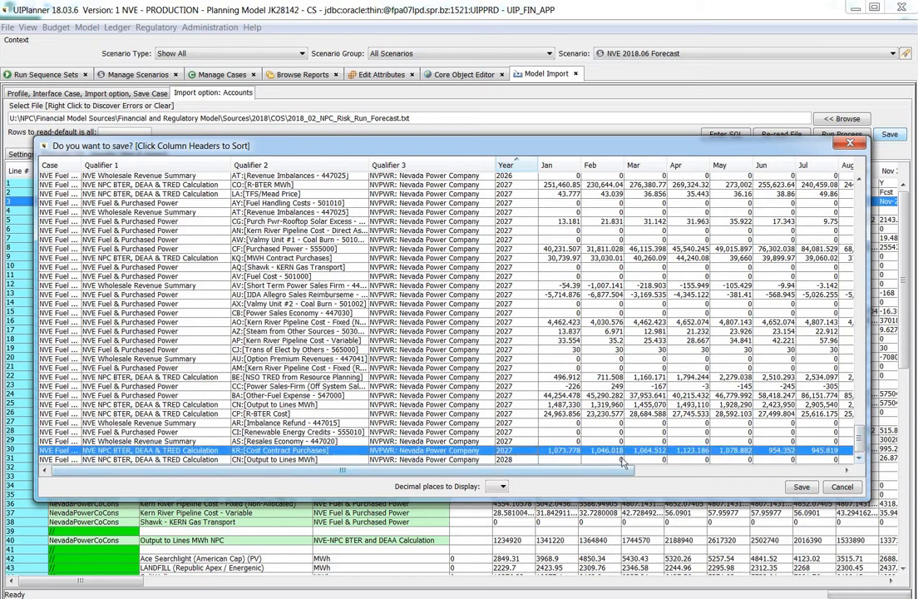
{"action": "left_click_drag", "start_coordinate": [859, 439], "coordinate": [863, 185]}
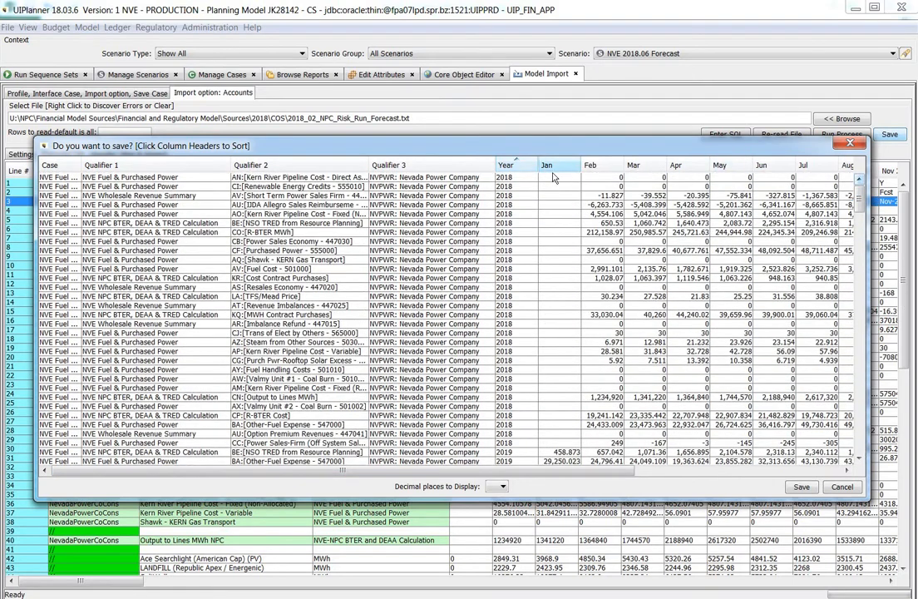
Compare the year-sorted rows with the imported file's months, recheck the last rows, and cancel the save
{"action": "left_click_drag", "start_coordinate": [467, 146], "coordinate": [475, 261]}
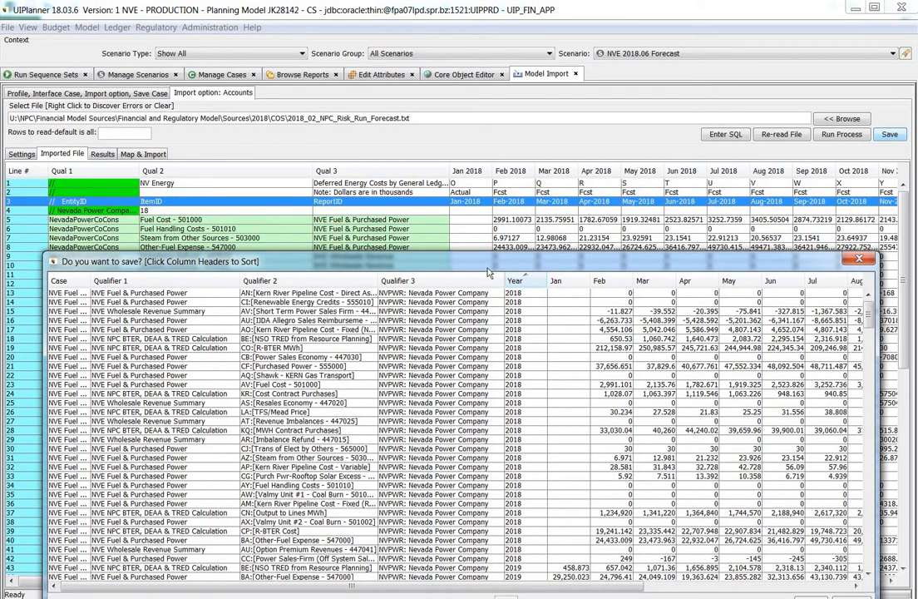
{"action": "left_click_drag", "start_coordinate": [457, 261], "coordinate": [430, 140]}
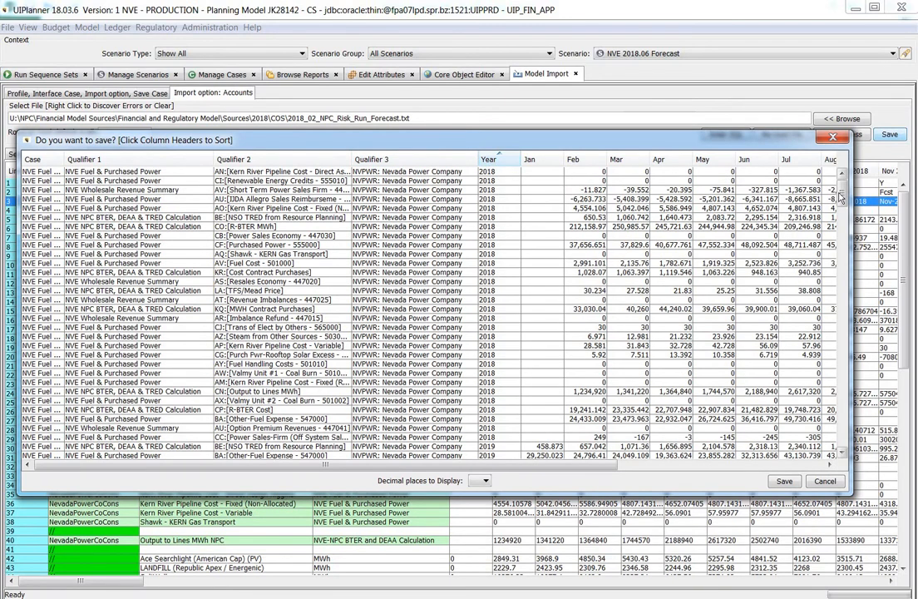
{"action": "scroll", "coordinate": [830, 428], "scroll_direction": "down", "scroll_amount": 5}
{"action": "left_click_drag", "start_coordinate": [841, 199], "coordinate": [834, 432]}
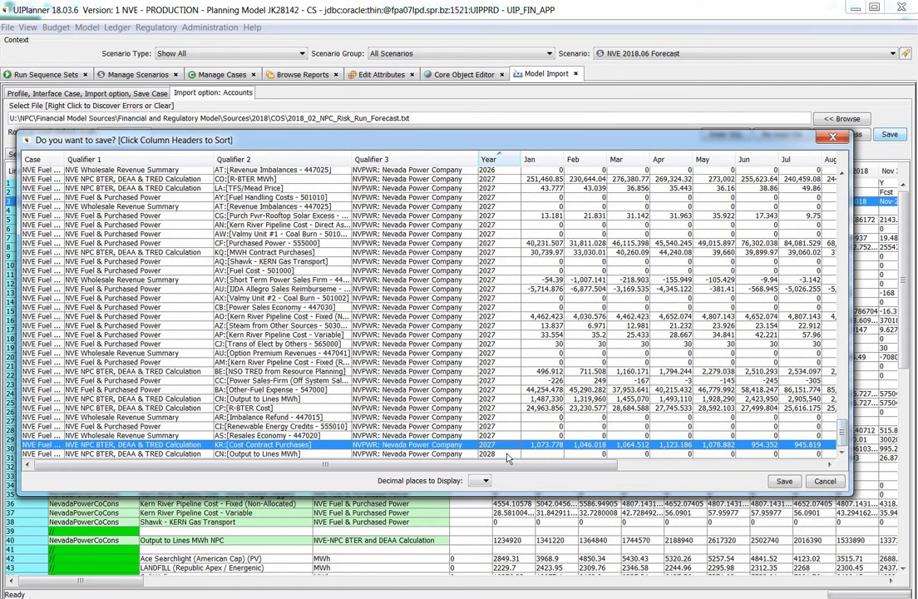
{"action": "scroll", "coordinate": [727, 316], "scroll_direction": "up", "scroll_amount": 15}
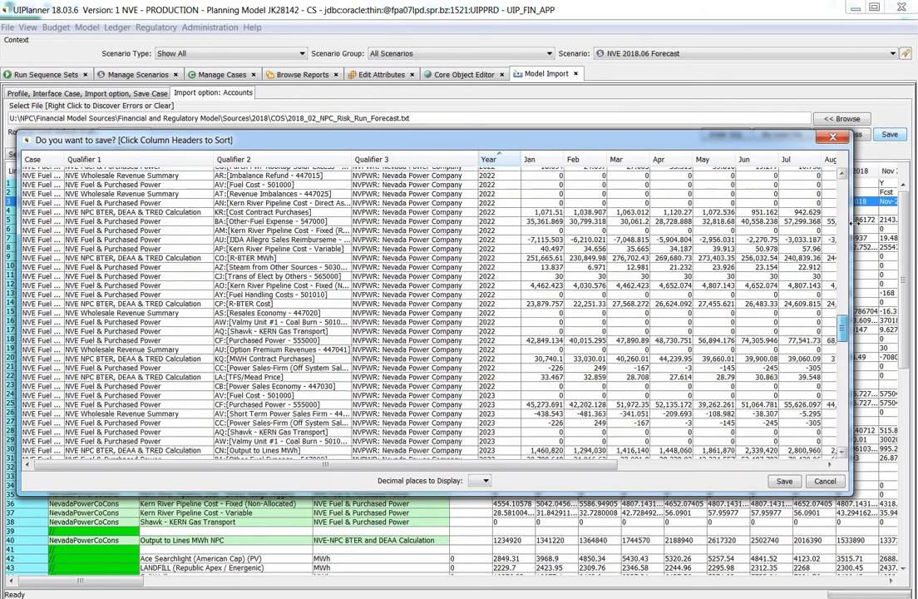
{"action": "left_click", "coordinate": [825, 481]}
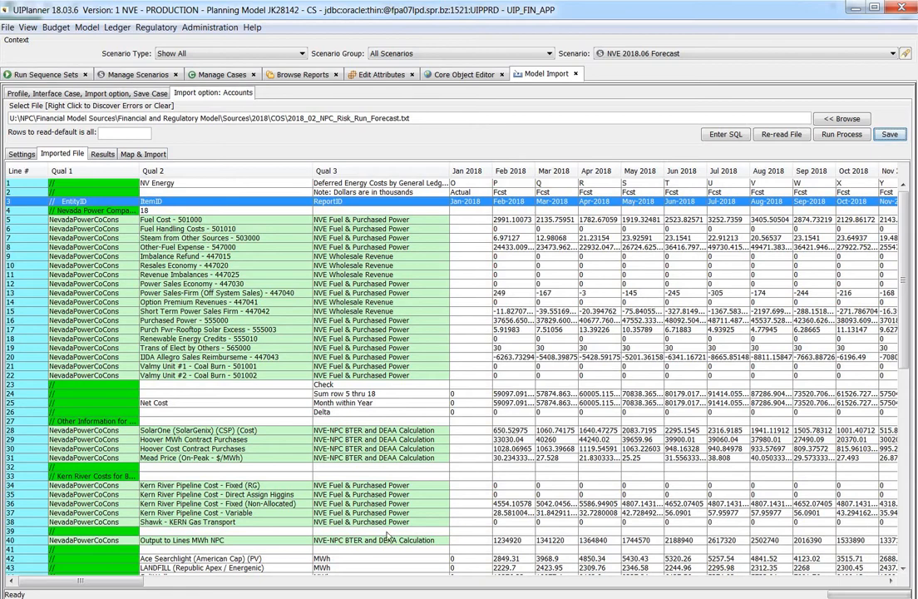
Switch to the 2018_Fall_Plan_NPC_Risk_Run.xlsx workbook in Excel and examine the EntityID, ItemID and ReportID entries on User_Lookup
{"action": "left_click", "coordinate": [2, 150]}
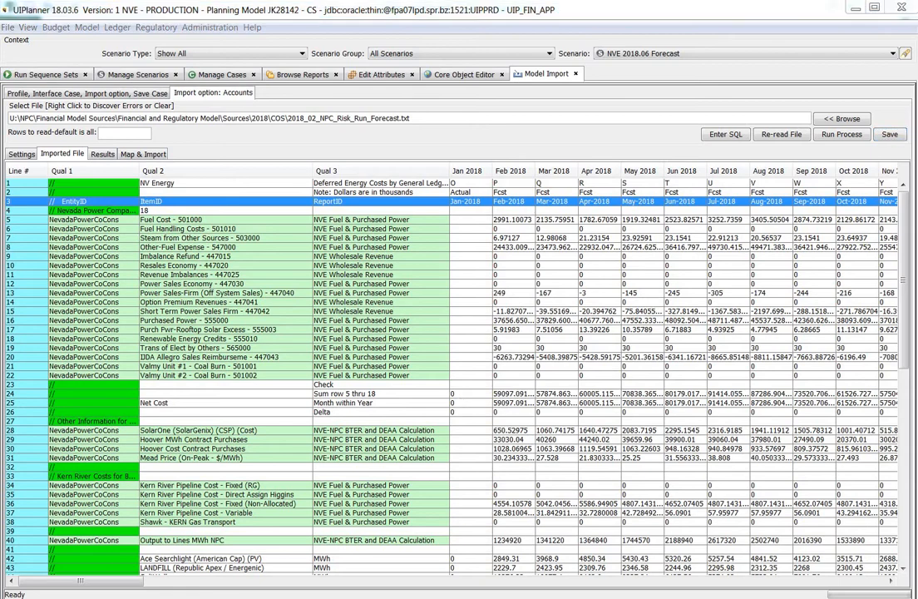
{"action": "left_click", "coordinate": [121, 215]}
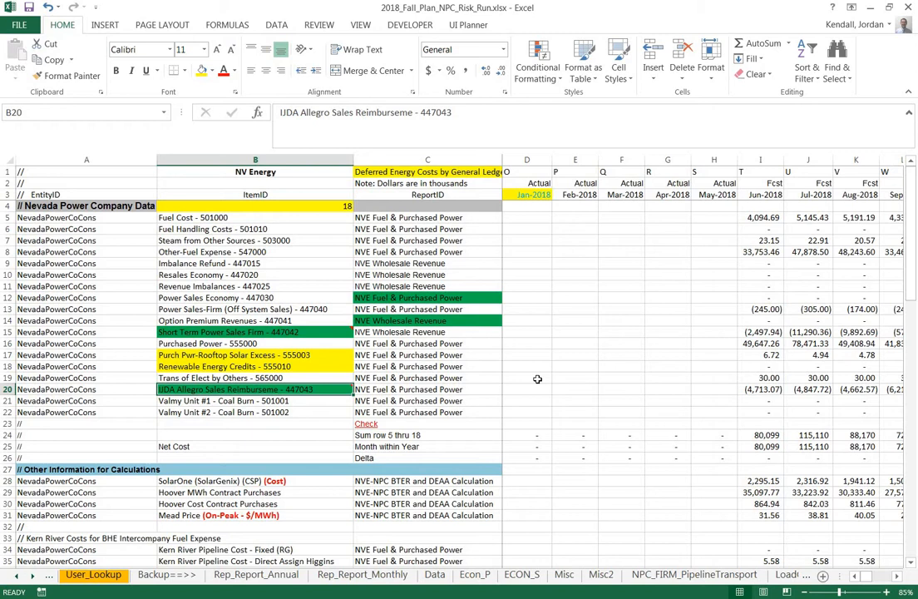
{"action": "left_click", "coordinate": [108, 263]}
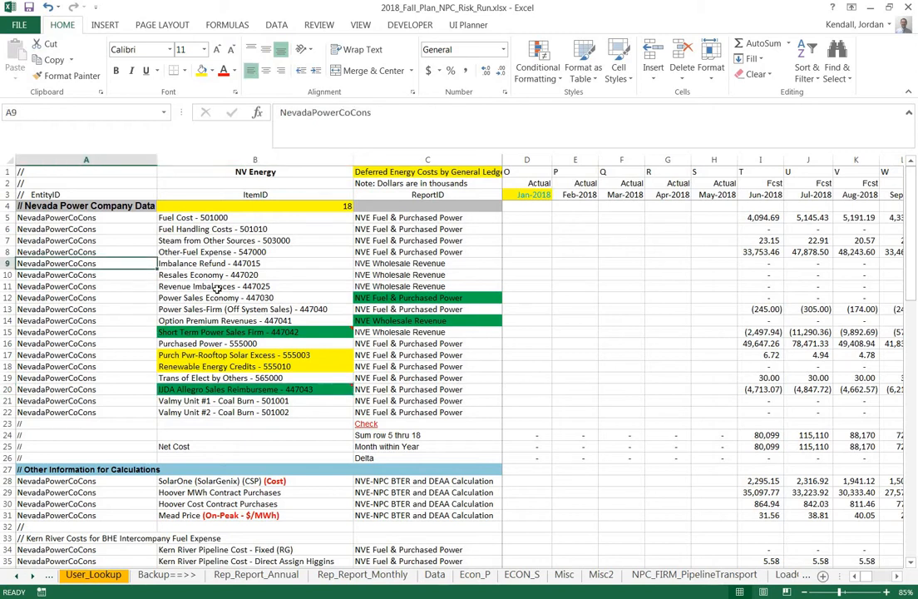
{"action": "left_click", "coordinate": [250, 274]}
{"action": "left_click", "coordinate": [366, 274]}
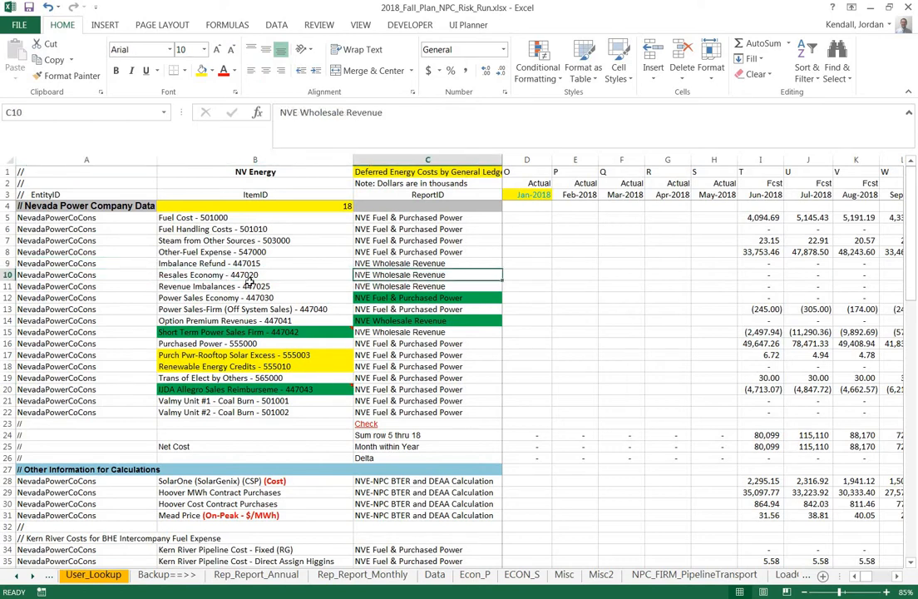
Return to UIPlanner and show the interface codes of Entity objects in the Core Object Editor, filtered by Planning Entity
{"action": "mouse_move", "coordinate": [2, 243]}
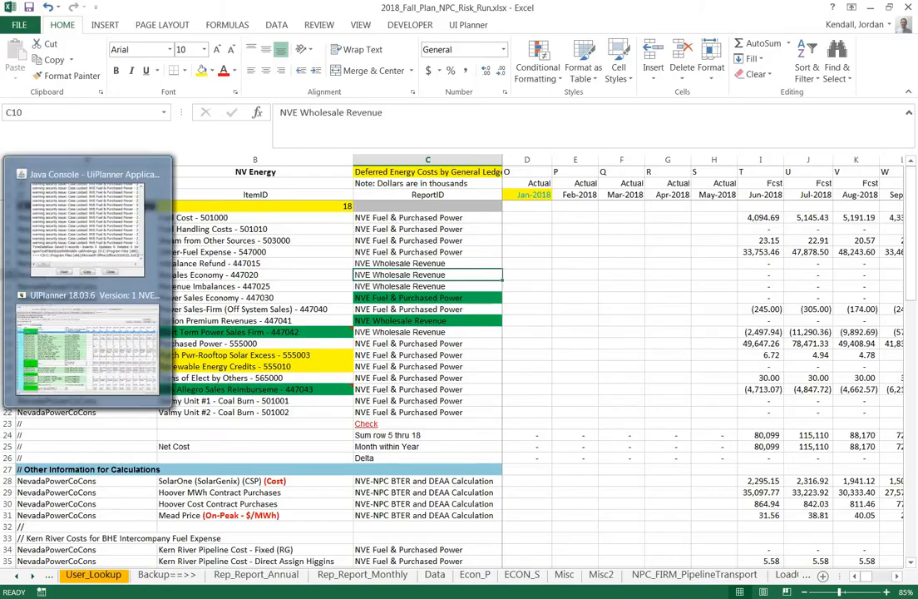
{"action": "left_click", "coordinate": [75, 316]}
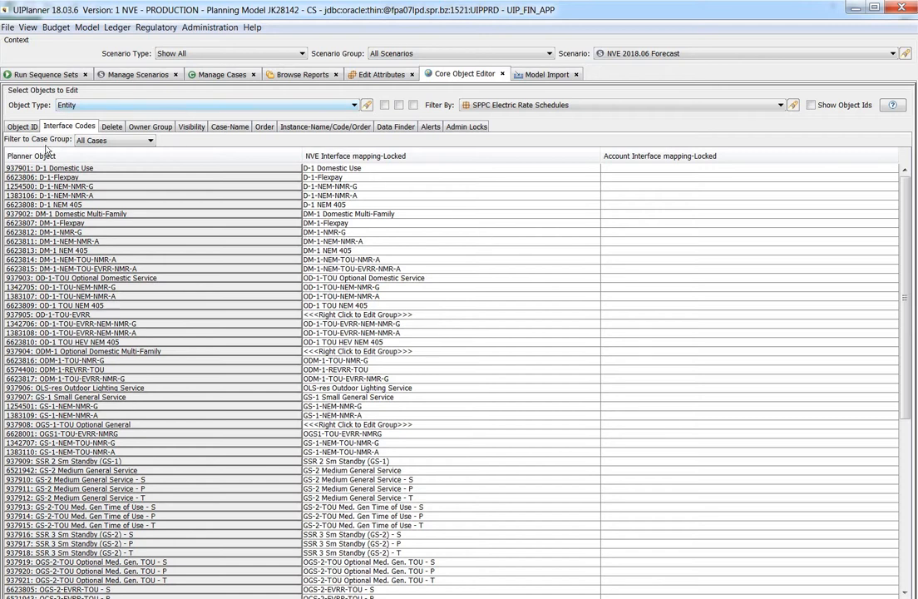
{"action": "left_click", "coordinate": [510, 107]}
{"action": "scroll", "coordinate": [537, 221], "scroll_direction": "up", "scroll_amount": 4}
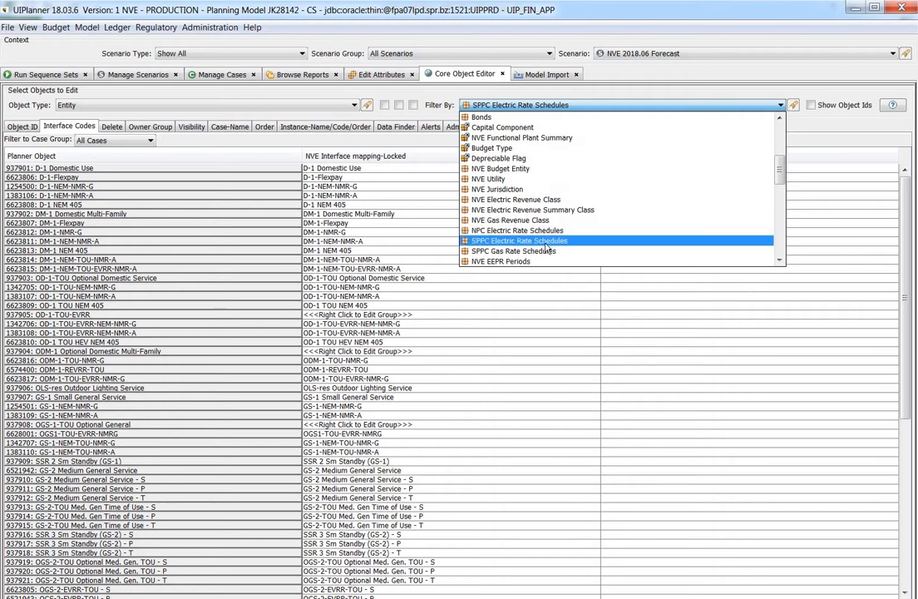
{"action": "scroll", "coordinate": [540, 216], "scroll_direction": "up", "scroll_amount": 3}
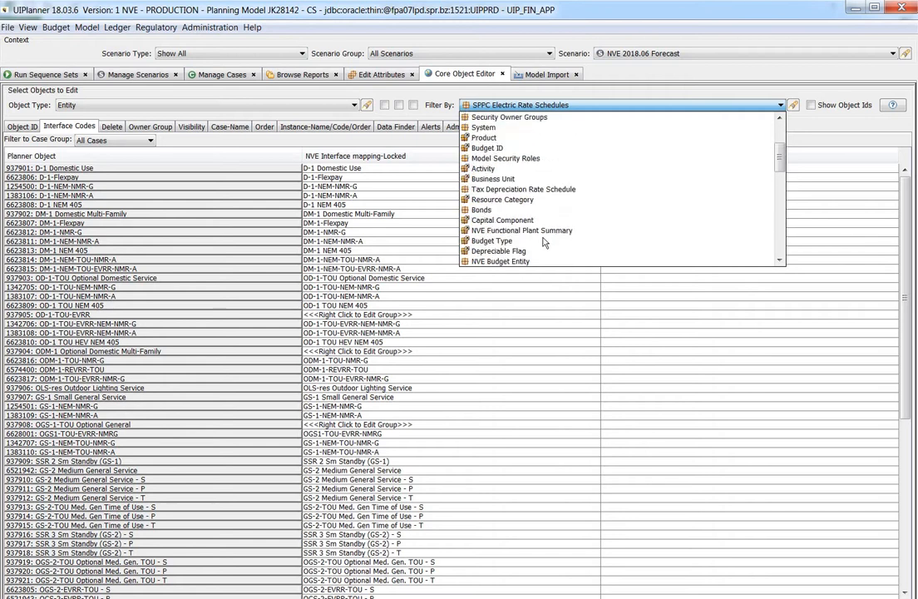
{"action": "scroll", "coordinate": [527, 158], "scroll_direction": "up", "scroll_amount": 2}
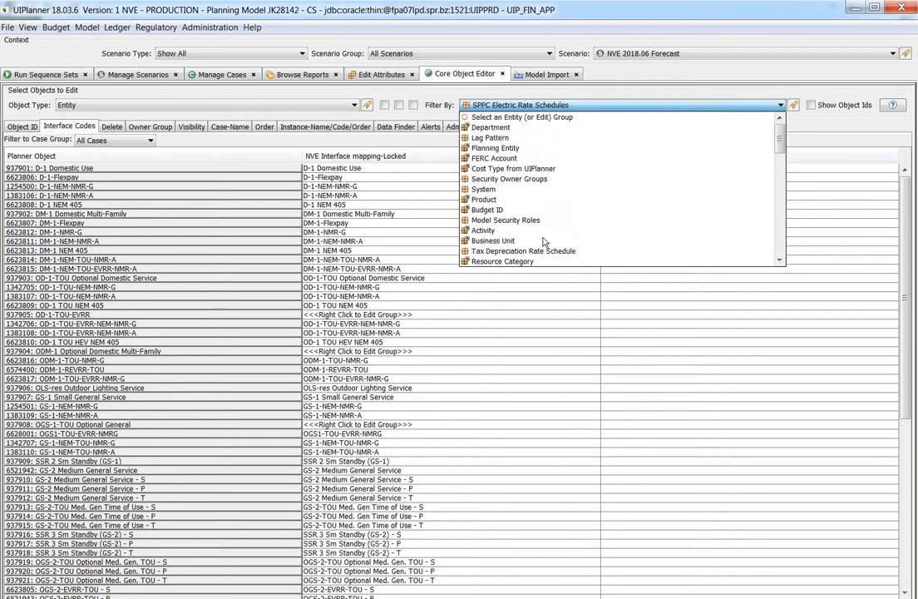
{"action": "left_click", "coordinate": [528, 148]}
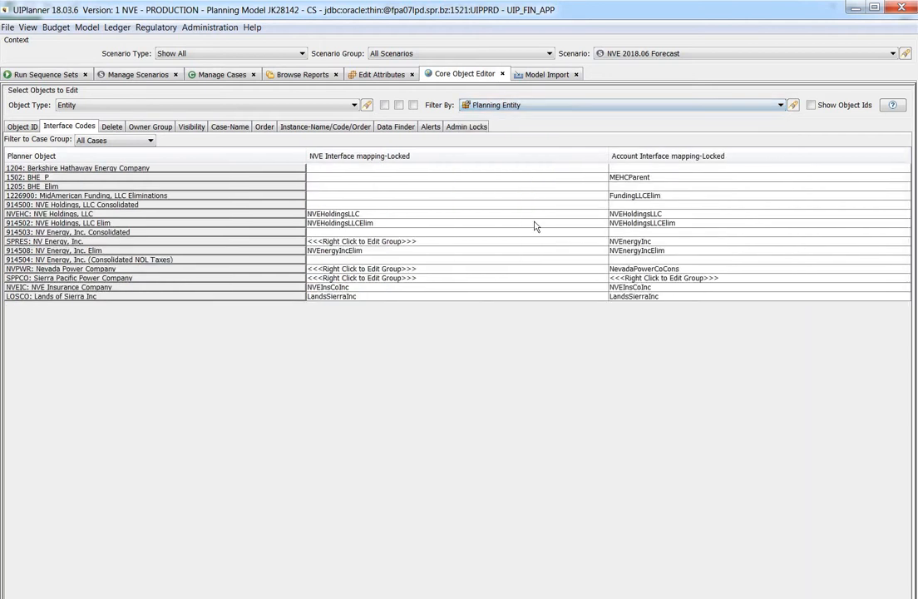
Review the NVE interface codes assigned to NVPWR: Nevada Power Company, close the code list, and check its Account Interface code
{"action": "left_click", "coordinate": [40, 271]}
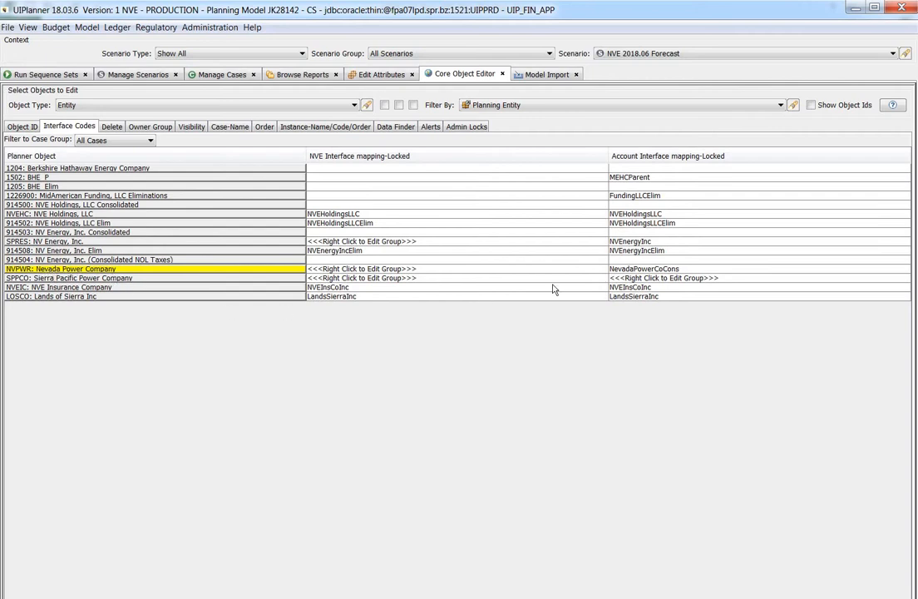
{"action": "left_click", "coordinate": [358, 270]}
{"action": "right_click", "coordinate": [357, 270]}
{"action": "left_click", "coordinate": [398, 278]}
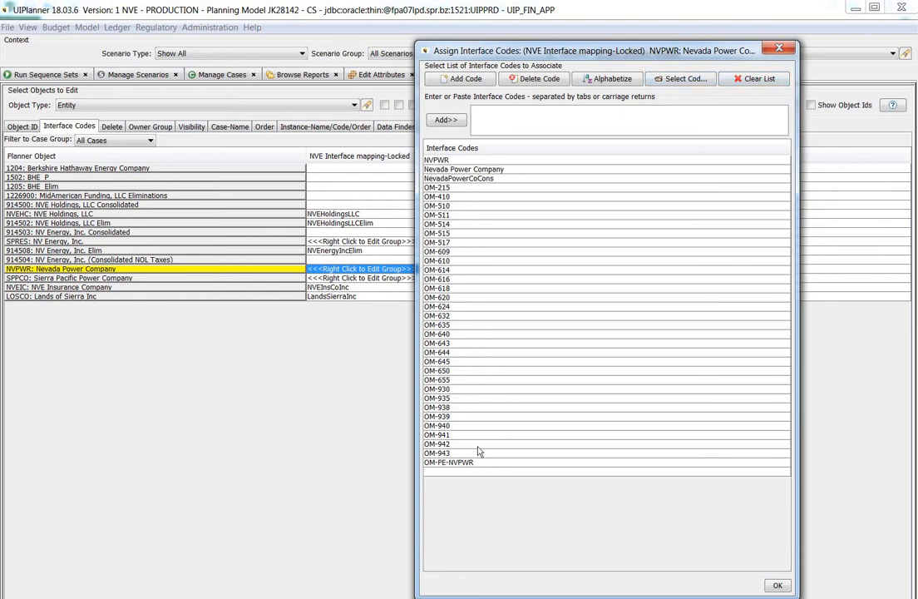
{"action": "left_click", "coordinate": [780, 49]}
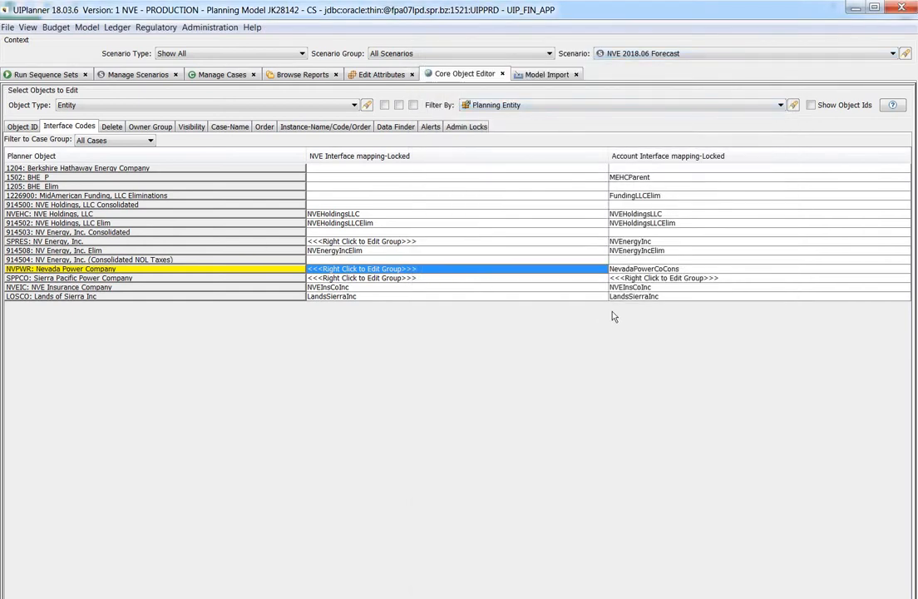
{"action": "left_click", "coordinate": [634, 269]}
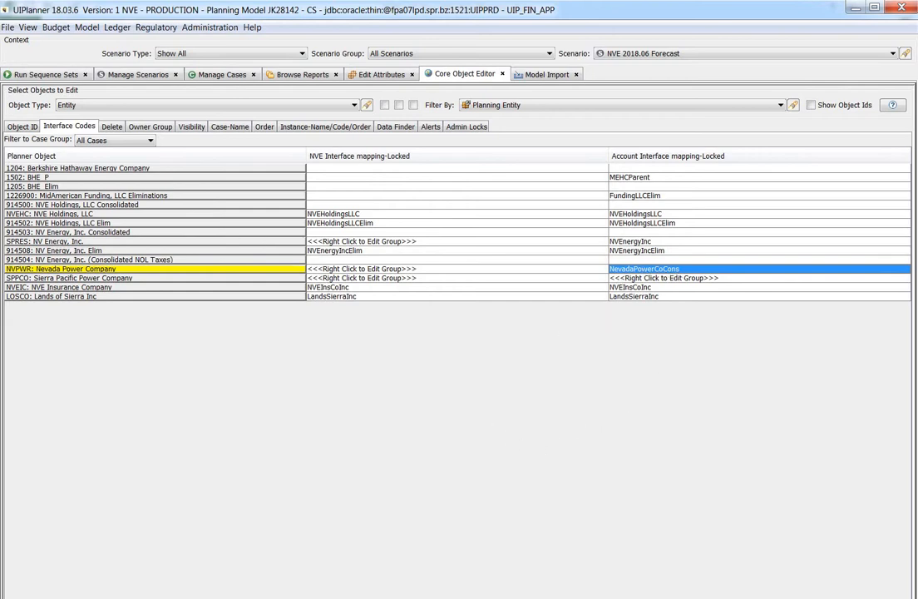
Switch to the 2018_Fall_Plan_NPC_Risk_Run.xlsx workbook in Excel and check the EntityID entries in column A of User_Lookup
{"action": "left_click", "coordinate": [0, 154]}
{"action": "left_click", "coordinate": [74, 225]}
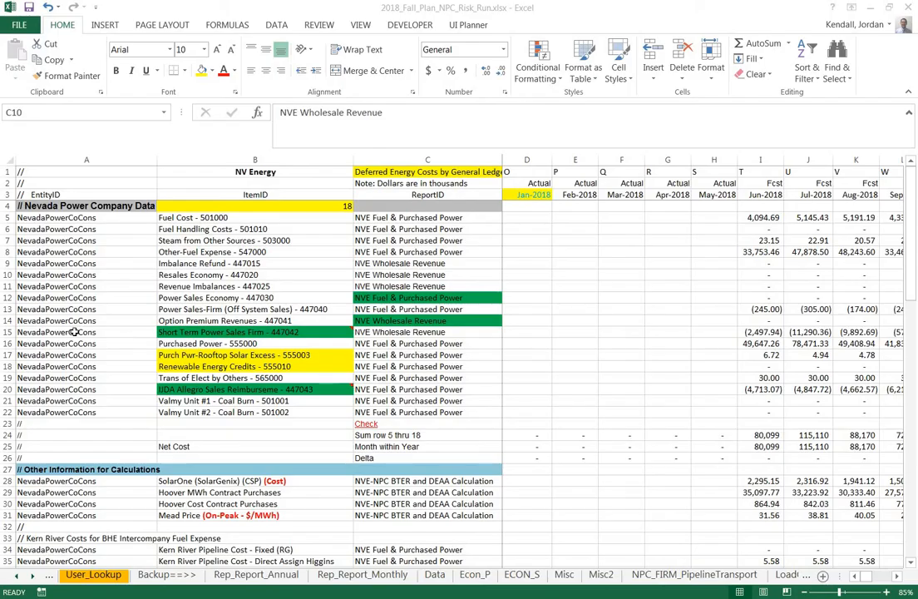
{"action": "left_click", "coordinate": [76, 332]}
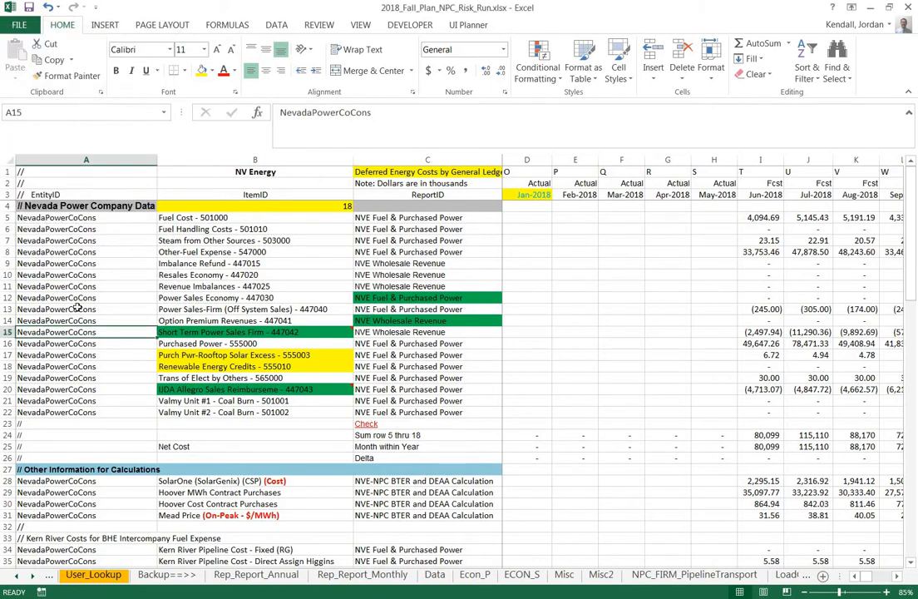
{"action": "key", "text": "Up"}
{"action": "key", "text": "Up"}
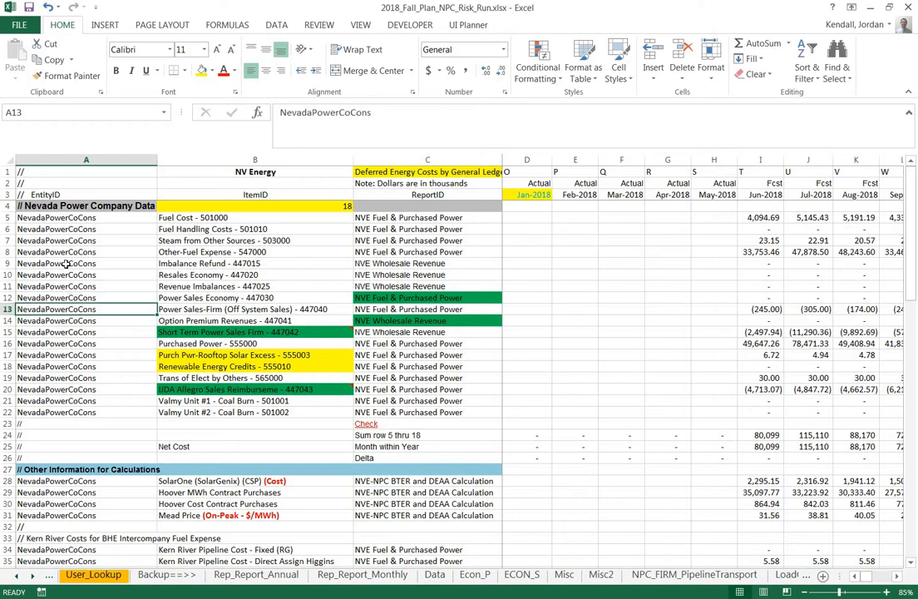
{"action": "key", "text": "Up"}
{"action": "key", "text": "Up"}
{"action": "key", "text": "Up"}
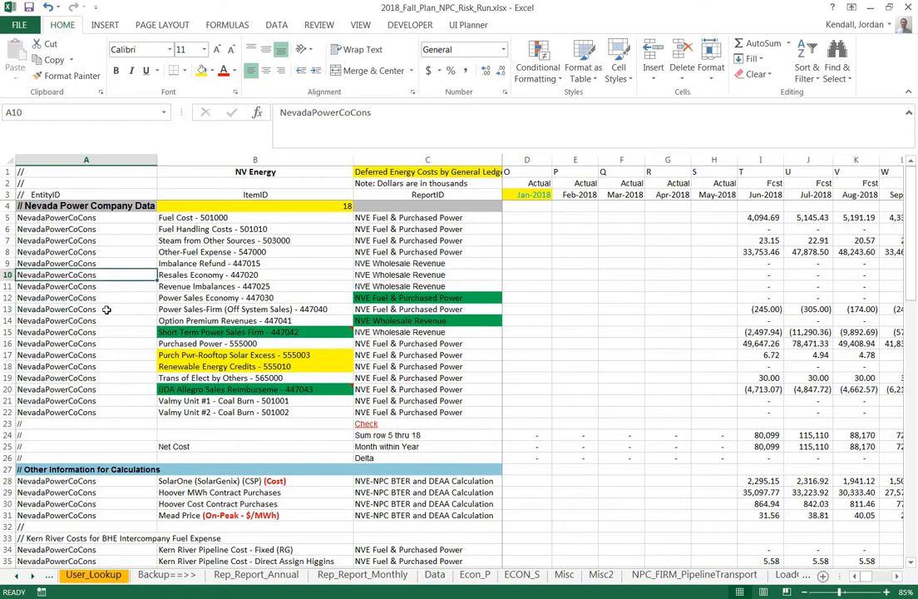
{"action": "left_click", "coordinate": [91, 331]}
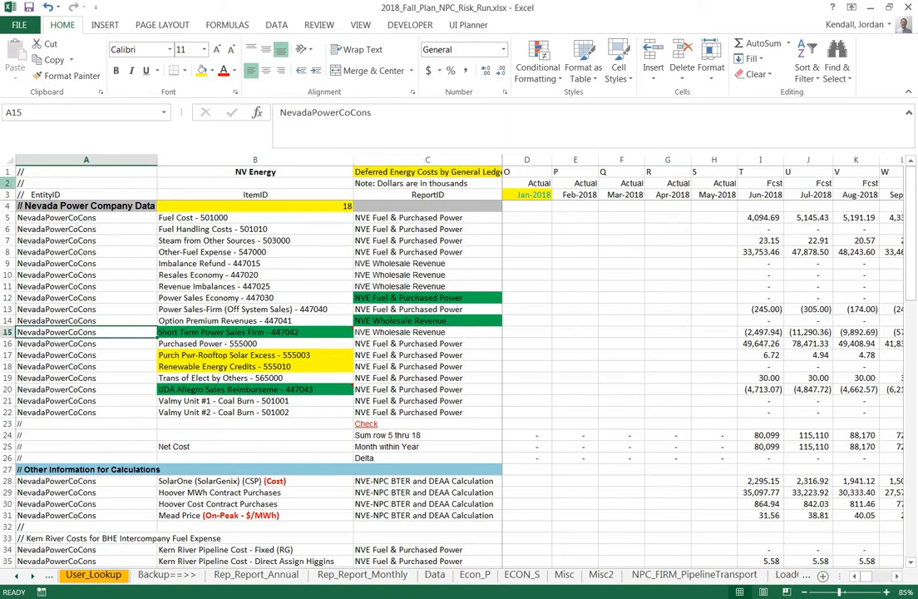
Return to UIPlanner's Run Sequence Sets, widen the NVE Seq 2 list, and check the context of the NPC BTER and NVE Fuel & Purchased Power reports
{"action": "left_click", "coordinate": [79, 346]}
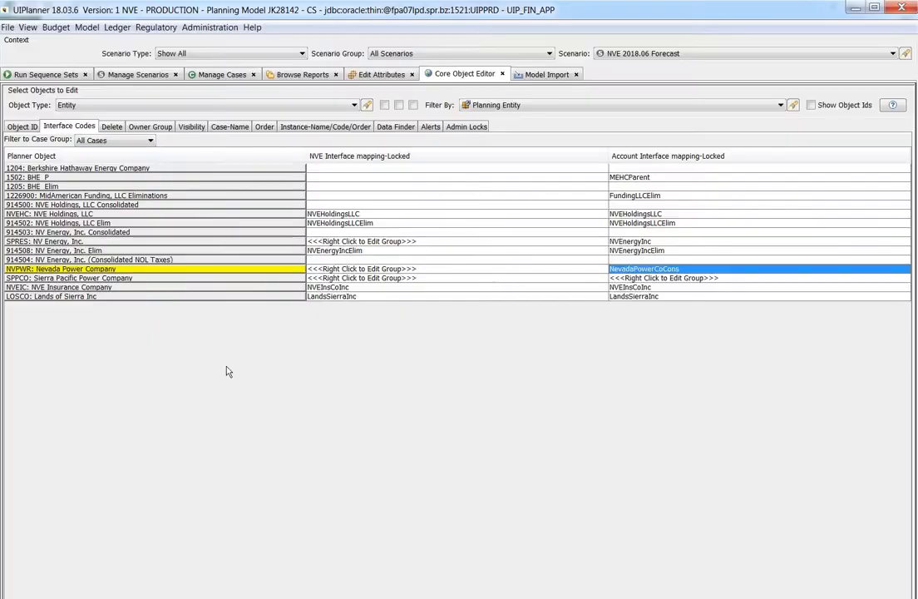
{"action": "left_click", "coordinate": [40, 75]}
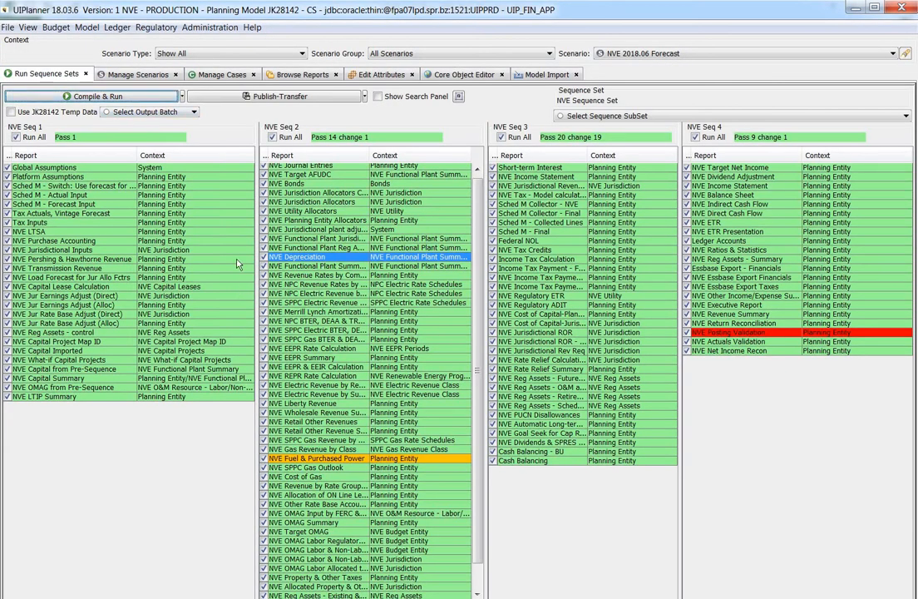
{"action": "left_click_drag", "start_coordinate": [257, 280], "coordinate": [216, 281]}
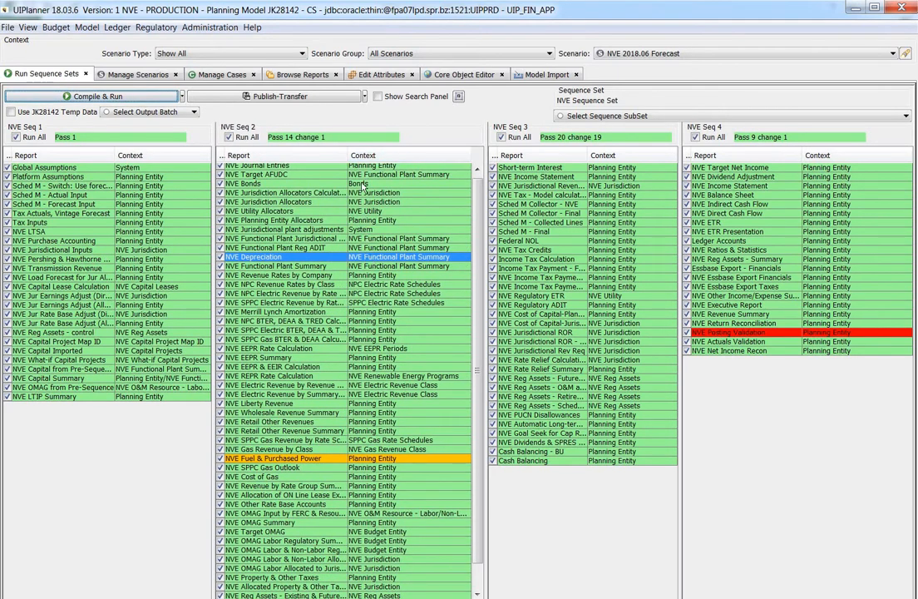
{"action": "left_click", "coordinate": [372, 313]}
{"action": "left_click", "coordinate": [371, 323]}
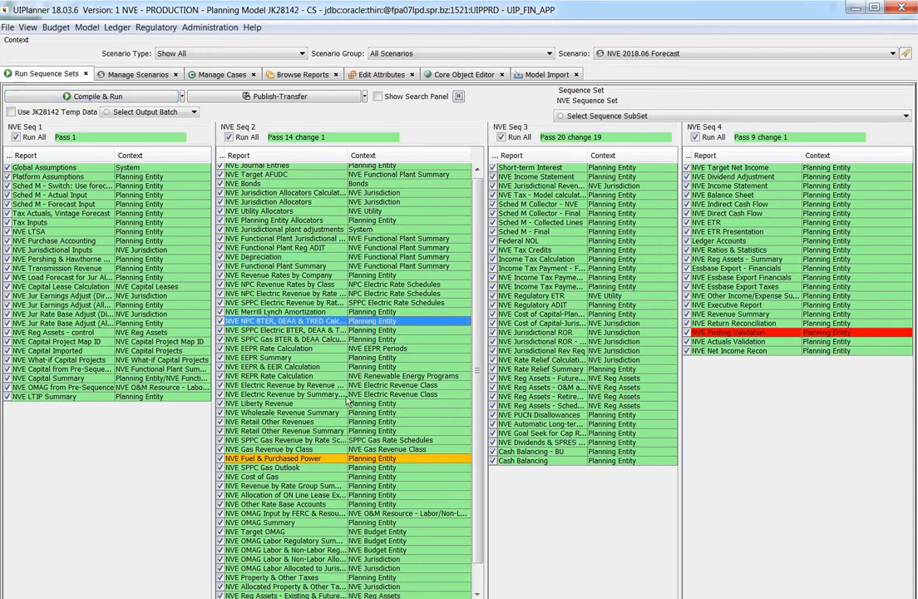
{"action": "left_click", "coordinate": [293, 459]}
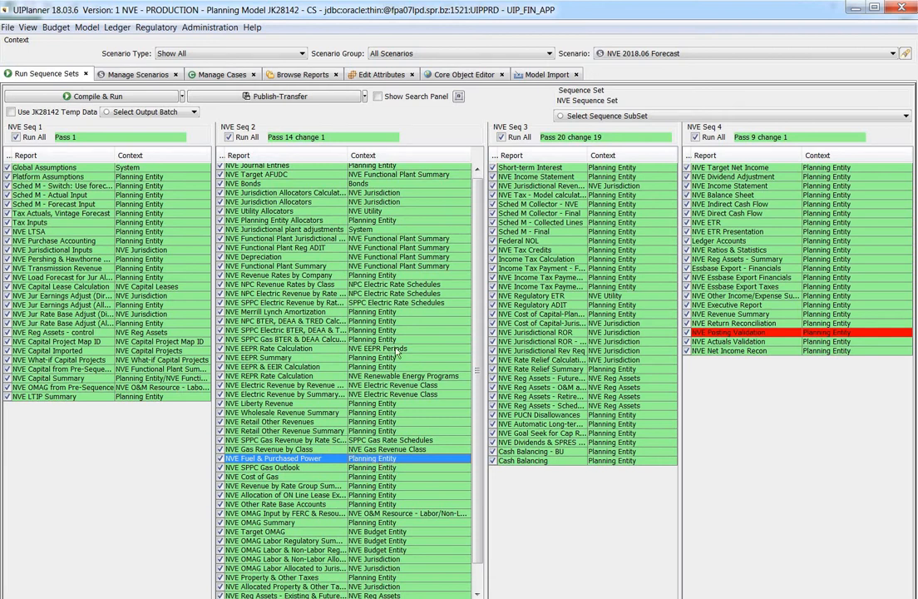
Compare the contexts of the SPPC Electric Revenue, Functional Plant Jurisdictional, NPC BTER and Jurisdiction Allocators reports in NVE Seq 2
{"action": "left_click", "coordinate": [380, 304]}
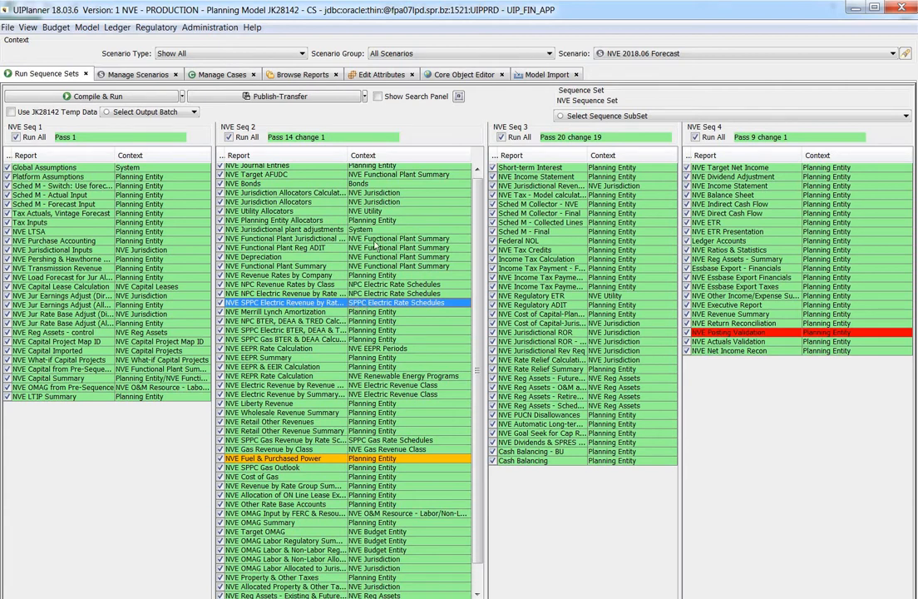
{"action": "left_click", "coordinate": [324, 238]}
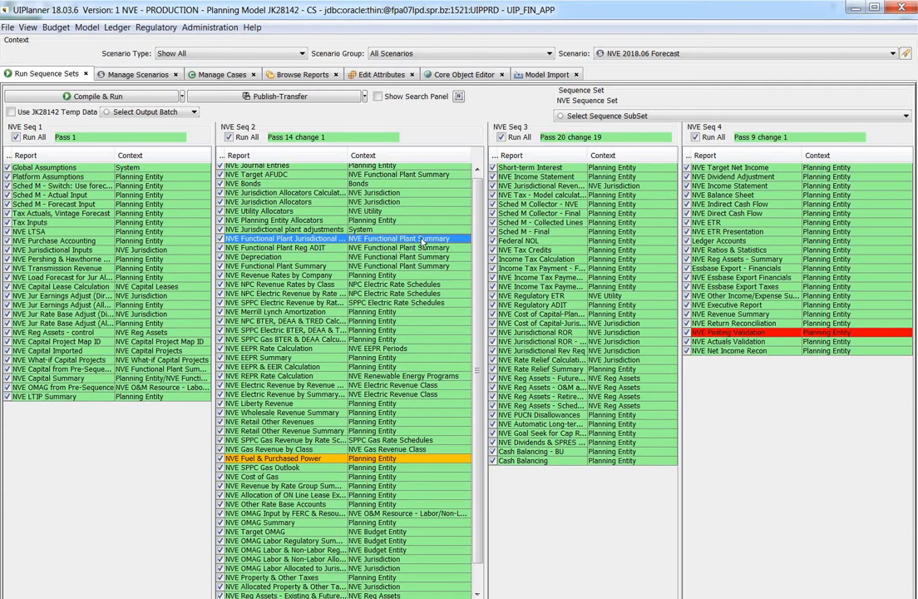
{"action": "left_click", "coordinate": [370, 330]}
{"action": "key", "text": "Up"}
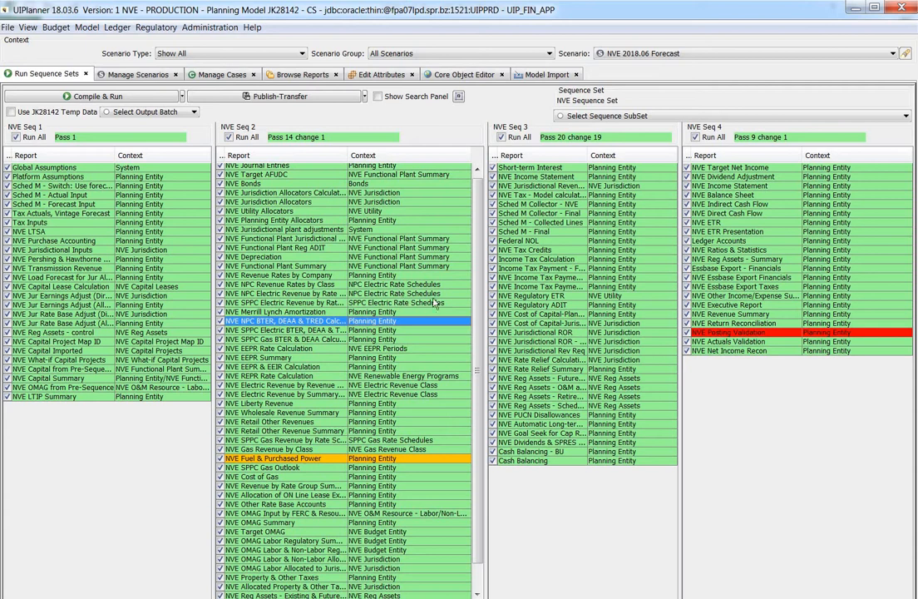
{"action": "left_click", "coordinate": [394, 240]}
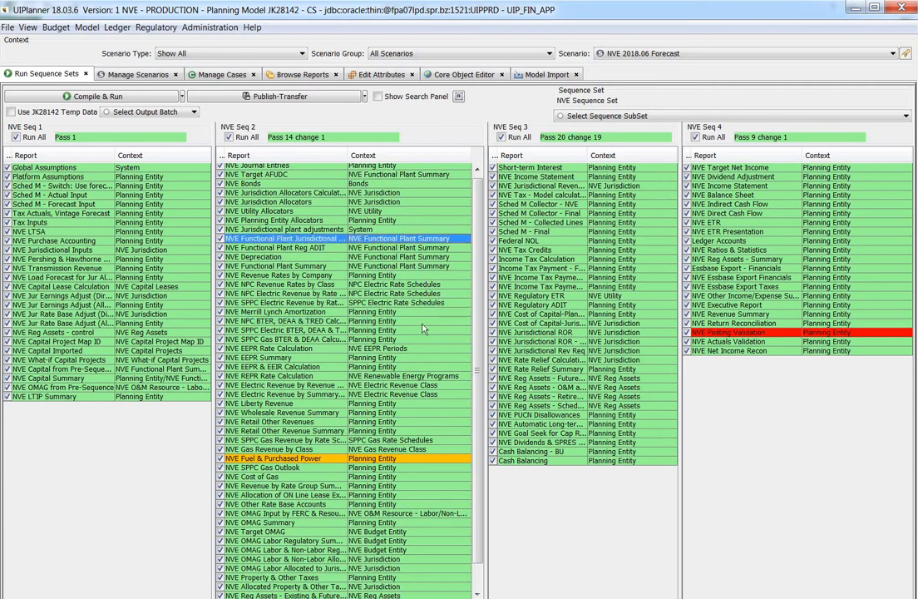
{"action": "left_click", "coordinate": [401, 302]}
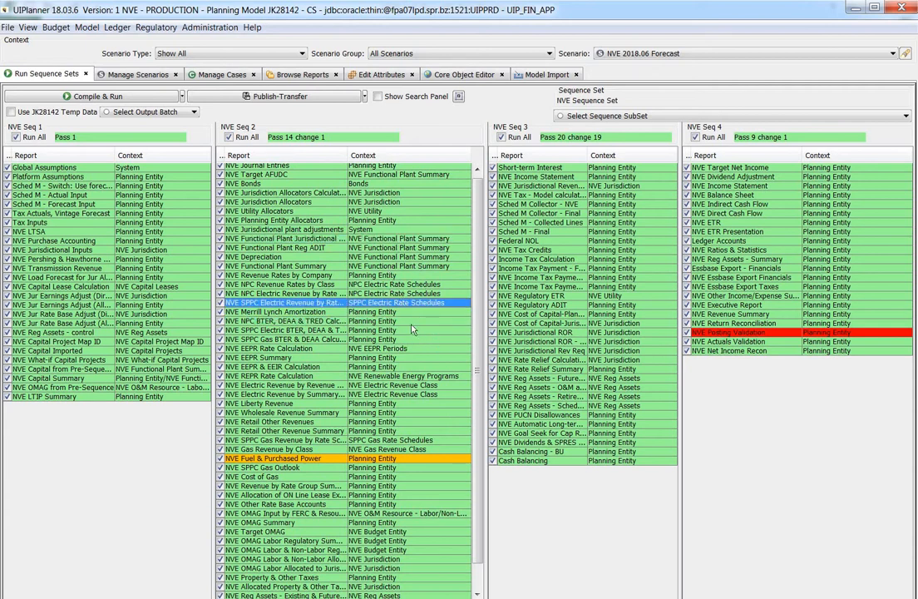
{"action": "left_click", "coordinate": [347, 201]}
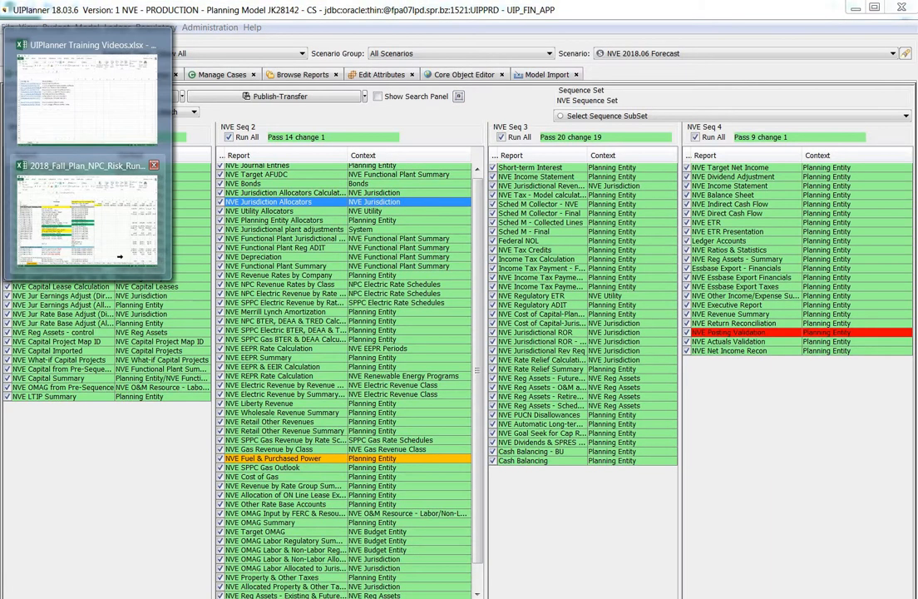
Switch to the NPC risk run workbook in Excel, check the ItemID entry Steam from Other Sources - 503000, and return to UIPlanner
{"action": "left_click", "coordinate": [75, 207]}
{"action": "left_click", "coordinate": [206, 240]}
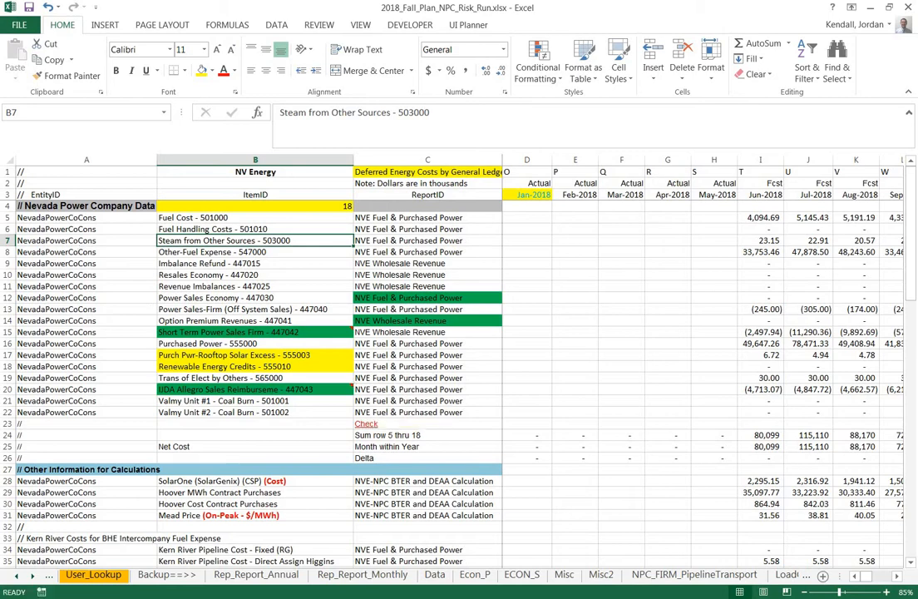
{"action": "left_click", "coordinate": [34, 304]}
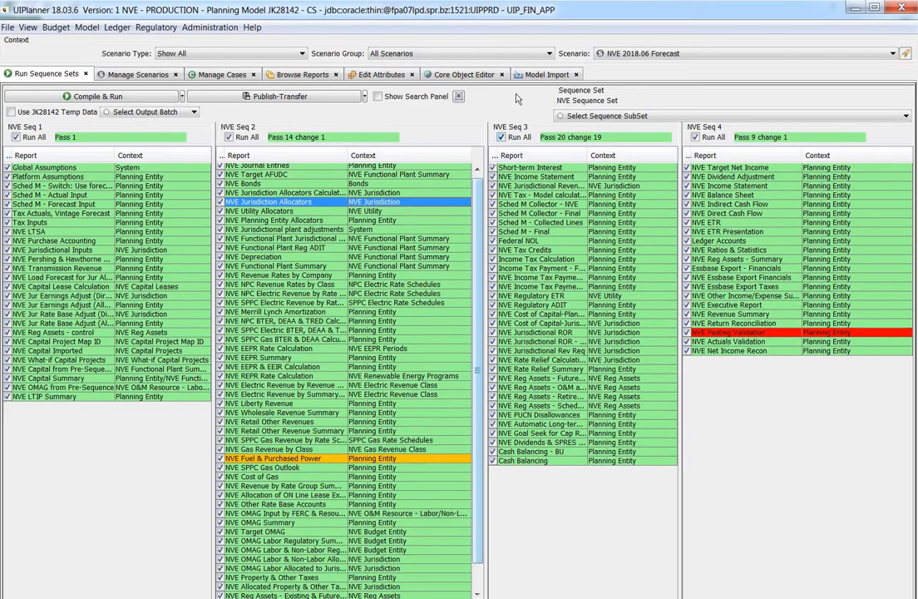
Set the object type to Line in the Core Object Editor to list the interface codes of report lines
{"action": "left_click", "coordinate": [462, 74]}
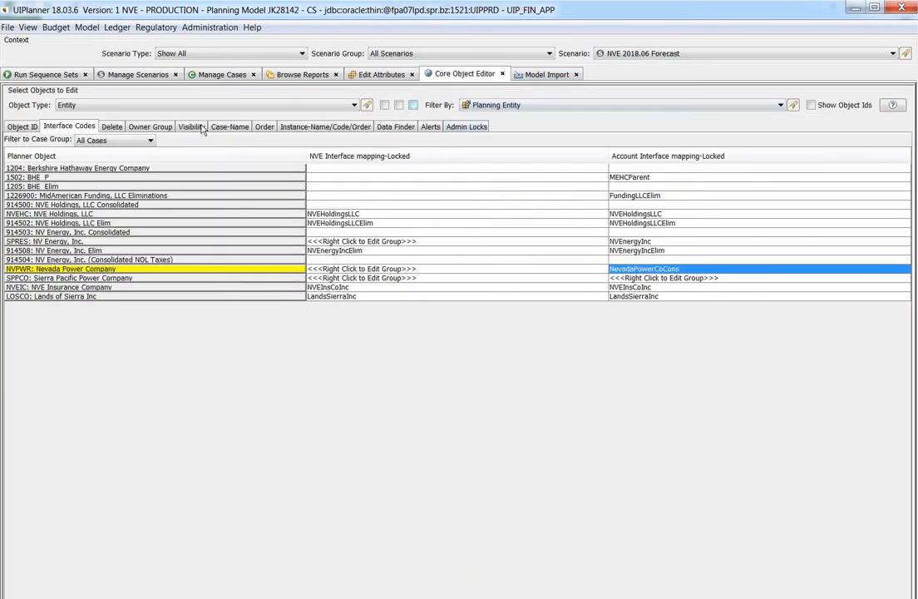
{"action": "left_click", "coordinate": [76, 105]}
{"action": "scroll", "coordinate": [109, 225], "scroll_direction": "down", "scroll_amount": 5}
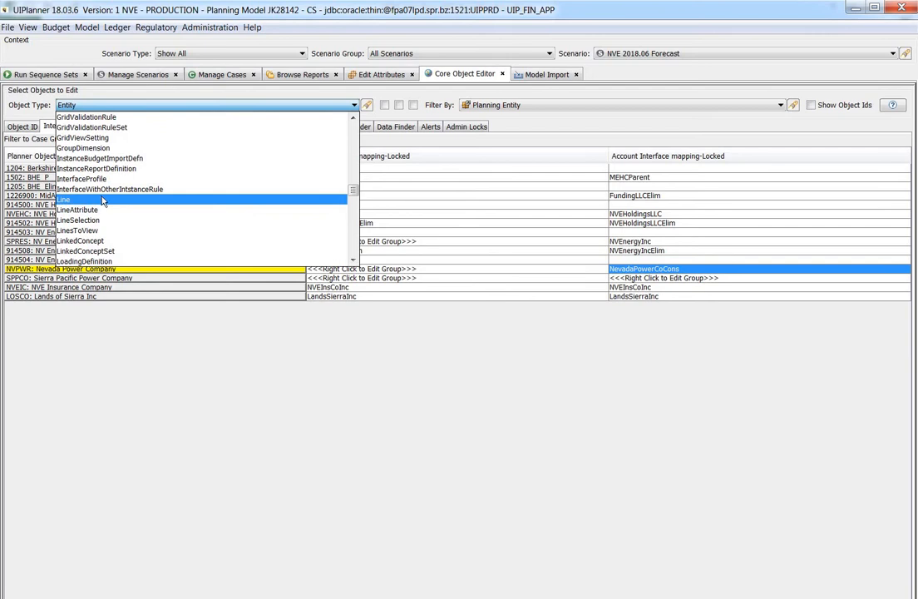
{"action": "left_click", "coordinate": [102, 201]}
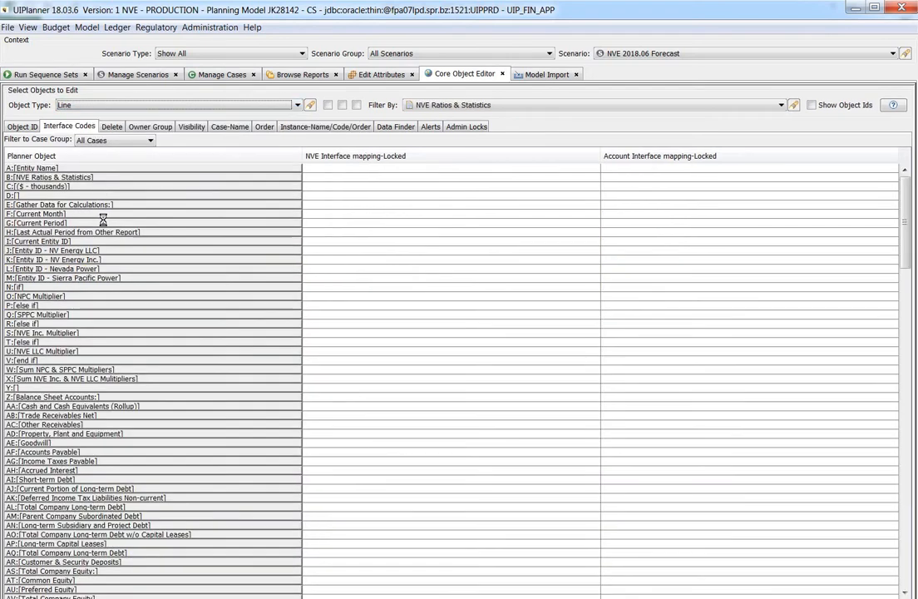
{"action": "left_click", "coordinate": [445, 105]}
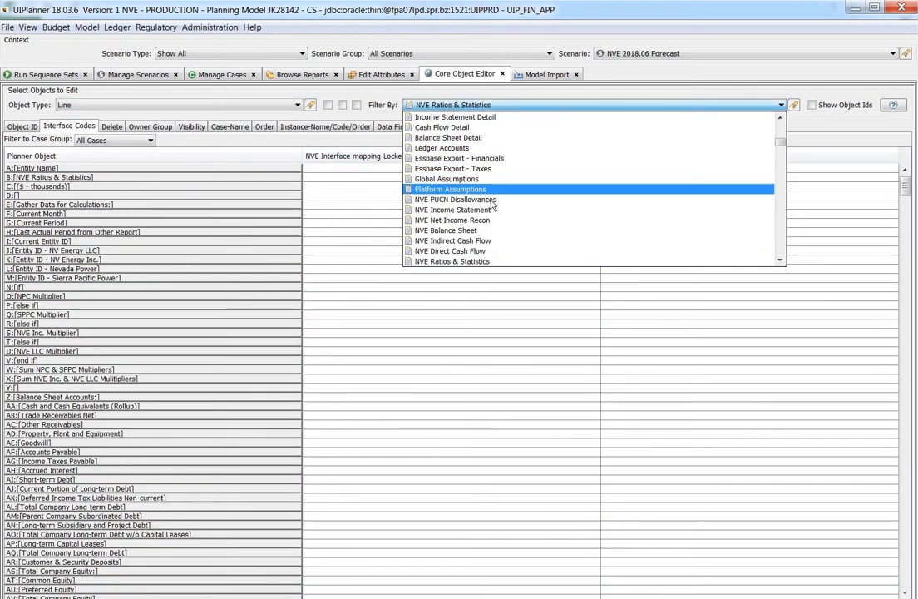
{"action": "scroll", "coordinate": [492, 204], "scroll_direction": "down", "scroll_amount": 5}
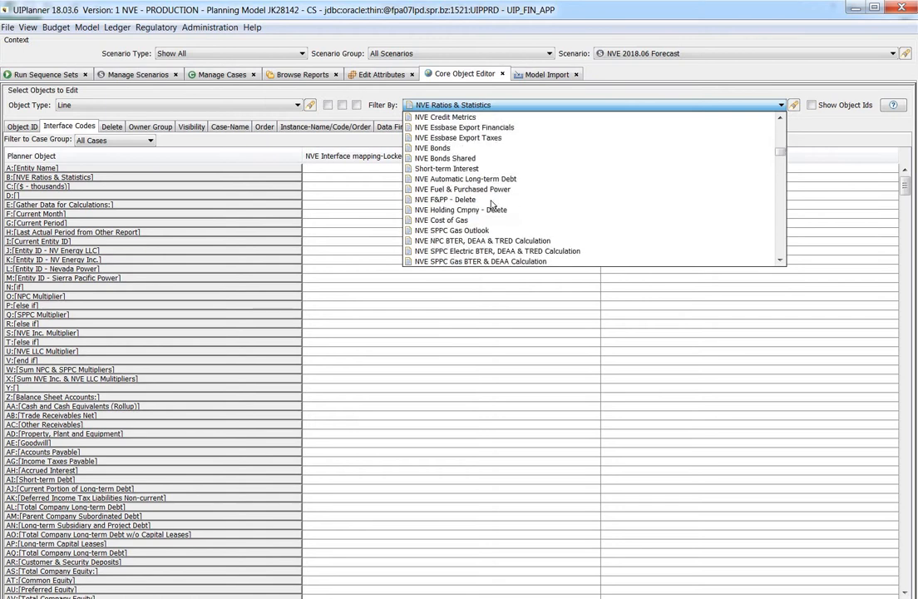
{"action": "scroll", "coordinate": [491, 203], "scroll_direction": "down", "scroll_amount": 5}
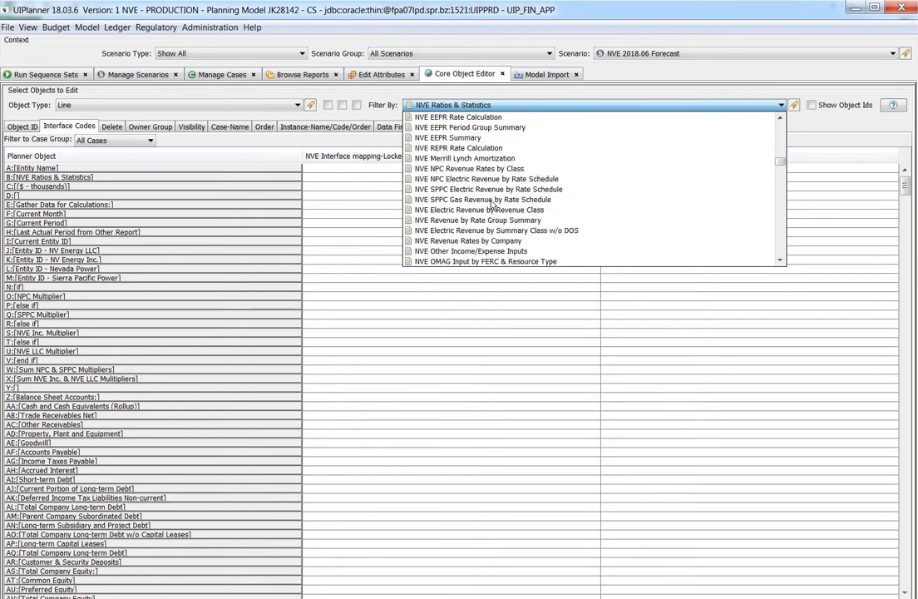
{"action": "scroll", "coordinate": [491, 204], "scroll_direction": "down", "scroll_amount": 2}
{"action": "scroll", "coordinate": [491, 204], "scroll_direction": "down", "scroll_amount": 12}
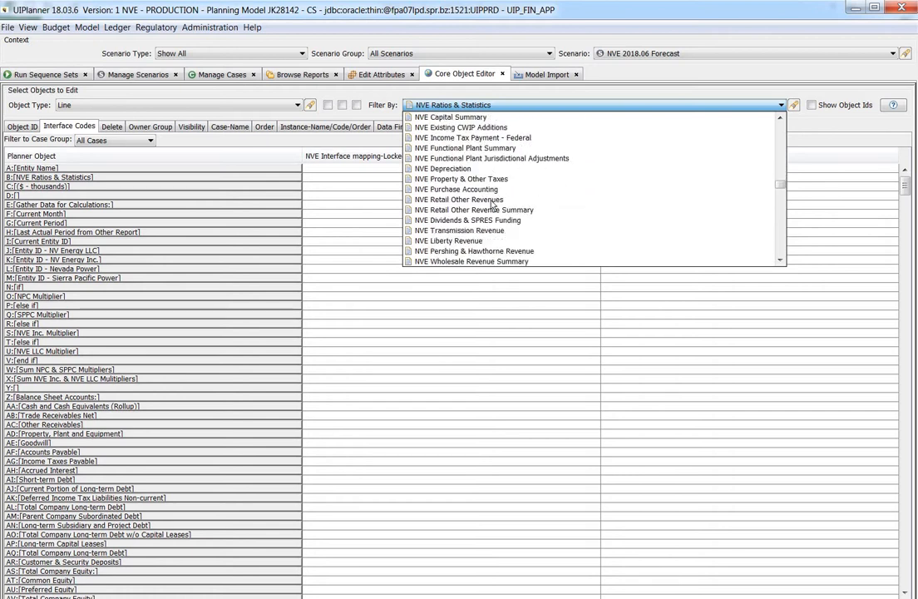
{"action": "scroll", "coordinate": [491, 204], "scroll_direction": "down", "scroll_amount": 8}
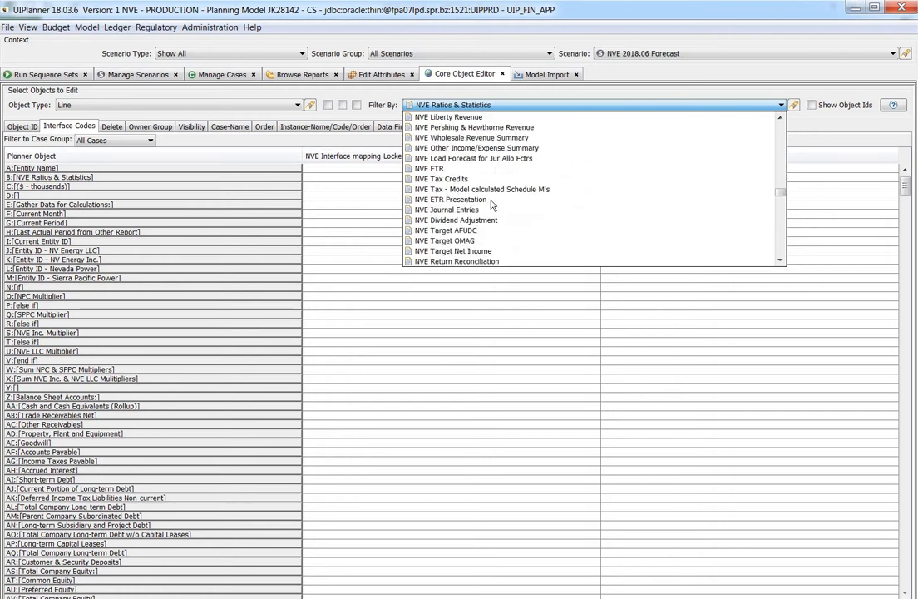
{"action": "scroll", "coordinate": [492, 204], "scroll_direction": "up", "scroll_amount": 20}
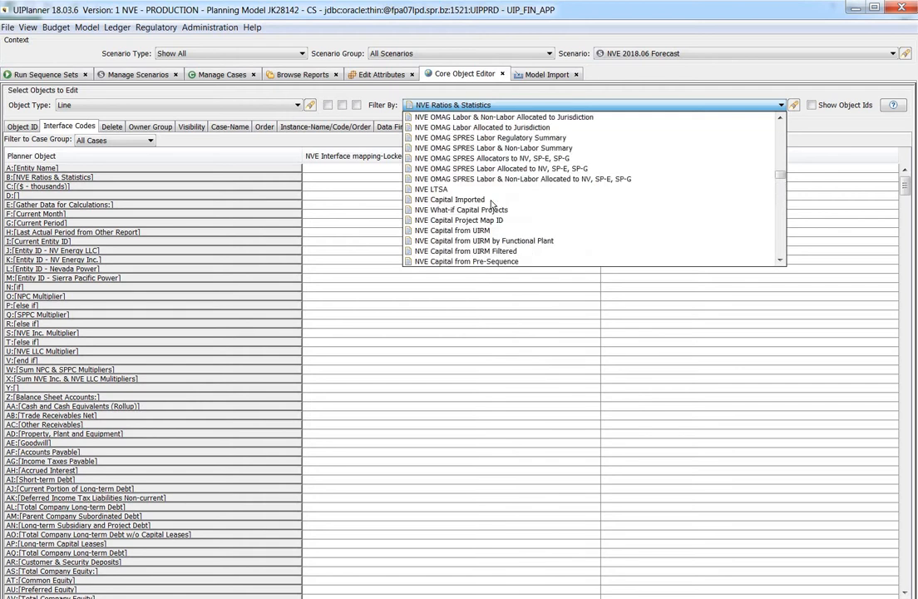
{"action": "scroll", "coordinate": [491, 203], "scroll_direction": "up", "scroll_amount": 4}
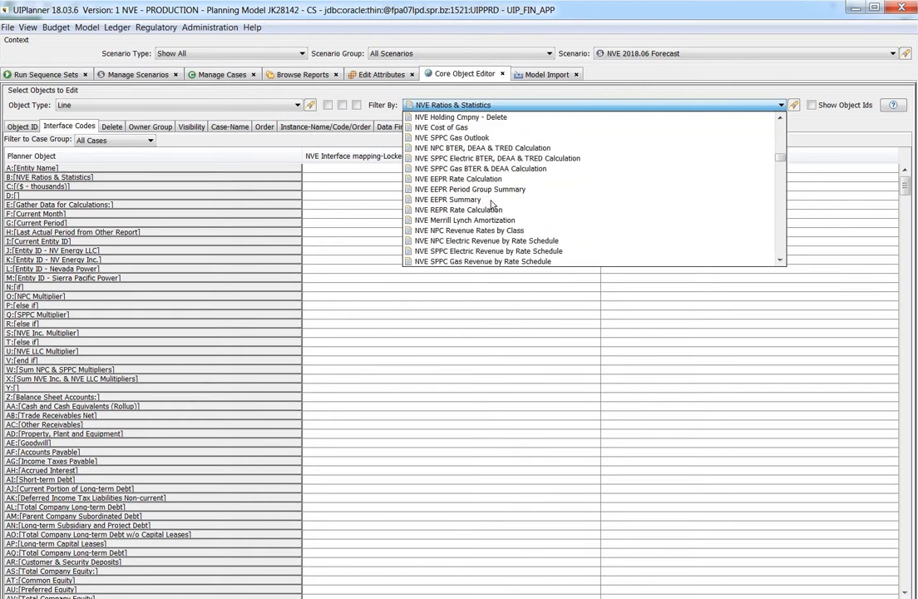
{"action": "scroll", "coordinate": [491, 204], "scroll_direction": "up", "scroll_amount": 4}
{"action": "scroll", "coordinate": [530, 167], "scroll_direction": "up", "scroll_amount": 6}
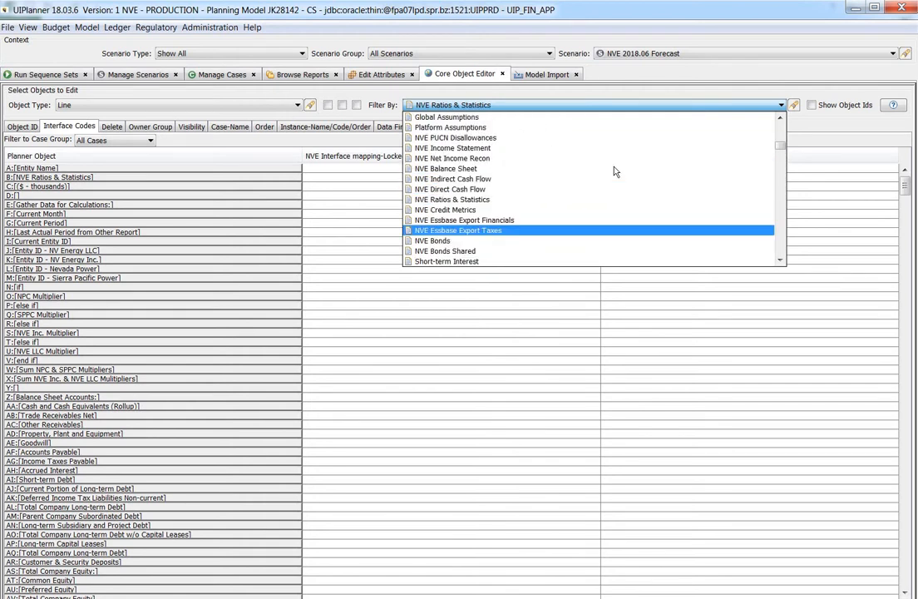
Filter the Core Object Editor's lines to the NVE Fuel & Purchased Power report
{"action": "left_click", "coordinate": [794, 104]}
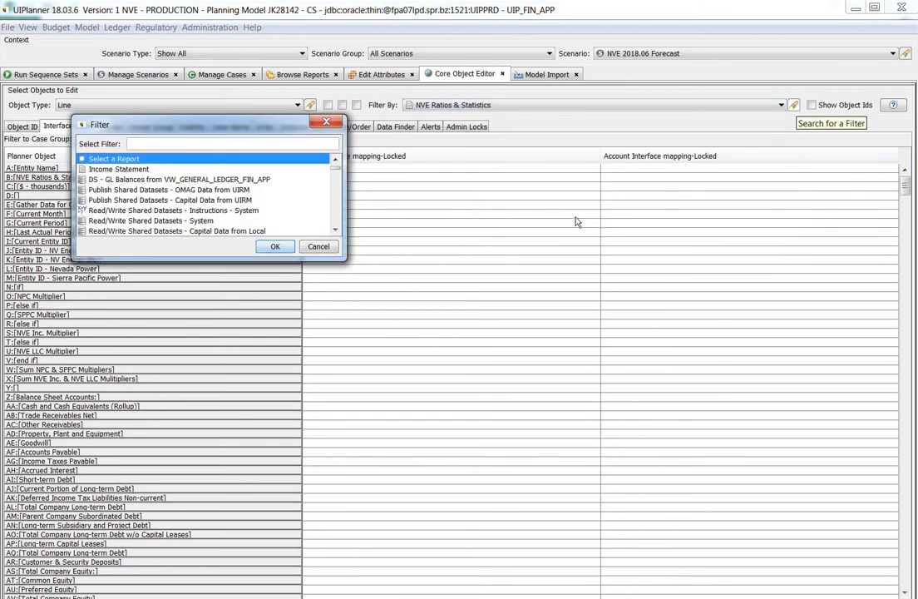
{"action": "type", "text": "nve fuel"}
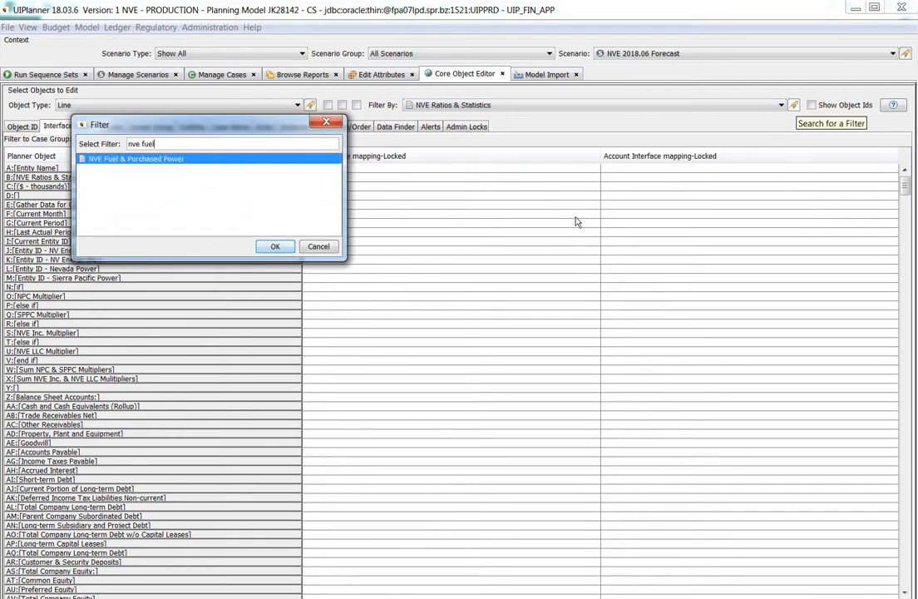
{"action": "left_click", "coordinate": [274, 247]}
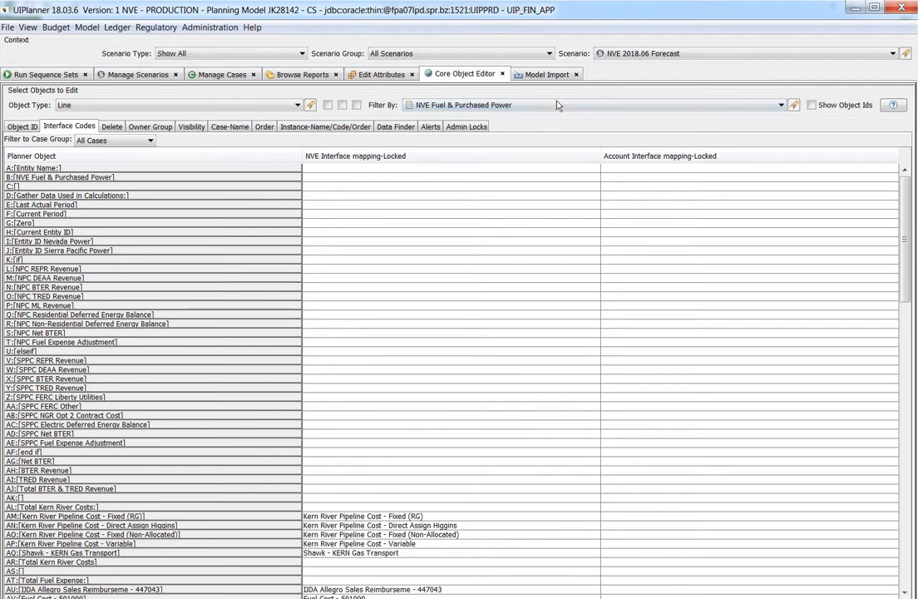
Examine the NVE interface mapping of the report's cost lines and select the code Fuel Cost Deferral NPC Residential - 557100
{"action": "scroll", "coordinate": [902, 359], "scroll_direction": "down", "scroll_amount": 7}
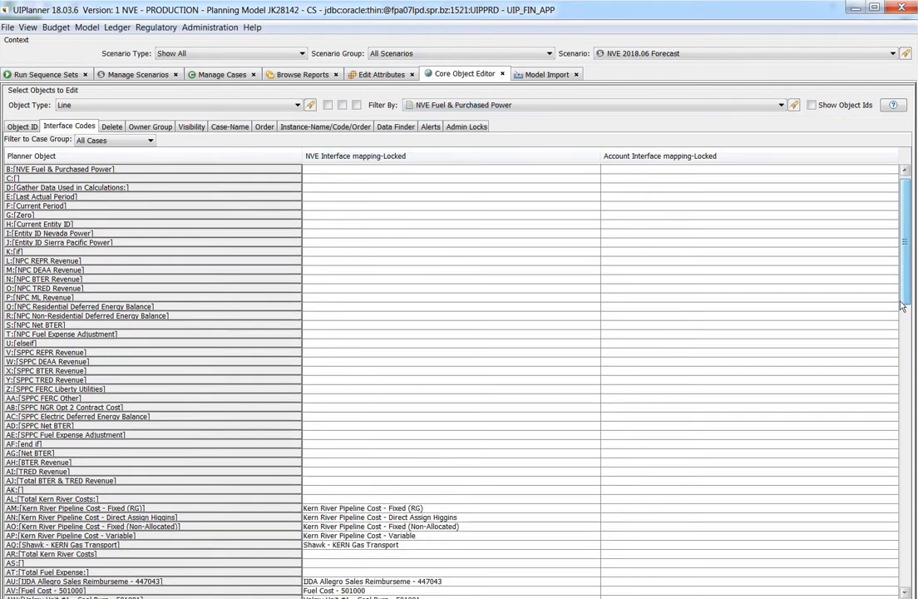
{"action": "scroll", "coordinate": [895, 356], "scroll_direction": "up", "scroll_amount": 5}
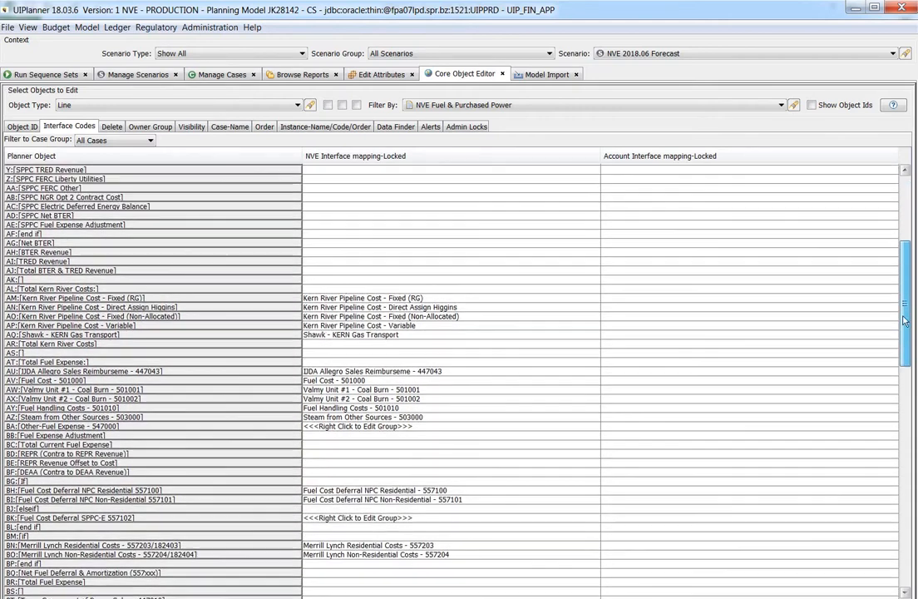
{"action": "scroll", "coordinate": [902, 333], "scroll_direction": "down", "scroll_amount": 9}
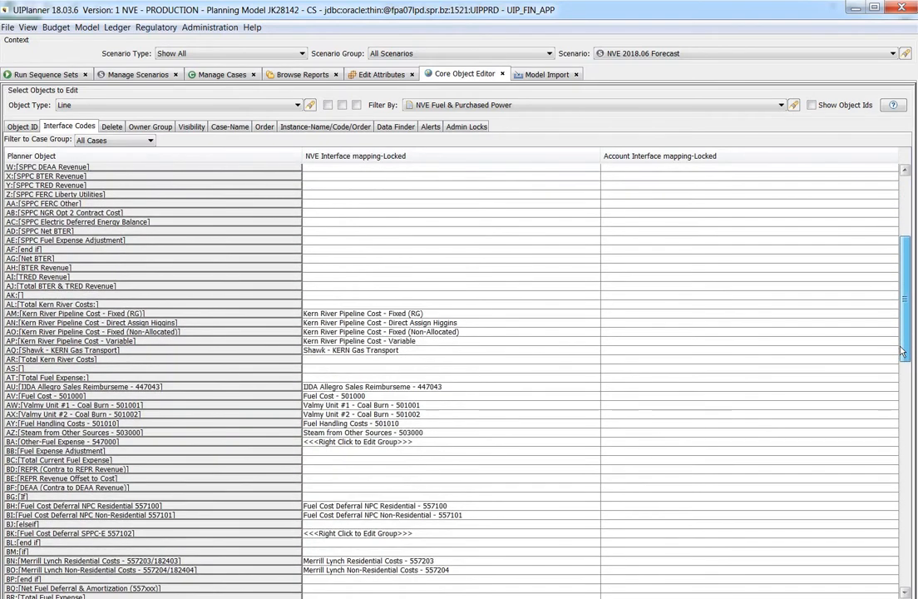
{"action": "scroll", "coordinate": [902, 366], "scroll_direction": "up", "scroll_amount": 2}
{"action": "scroll", "coordinate": [902, 366], "scroll_direction": "down", "scroll_amount": 1}
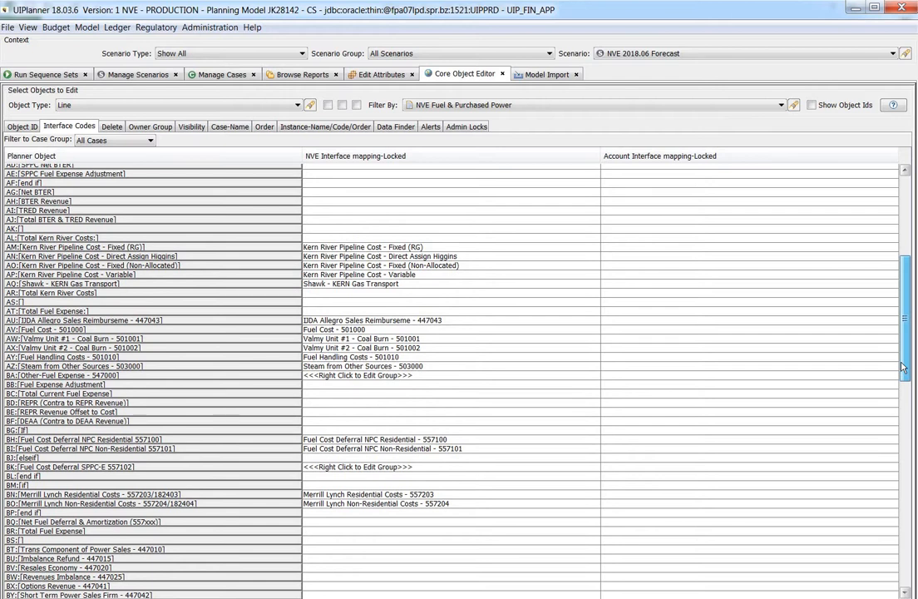
{"action": "scroll", "coordinate": [904, 366], "scroll_direction": "down", "scroll_amount": 1}
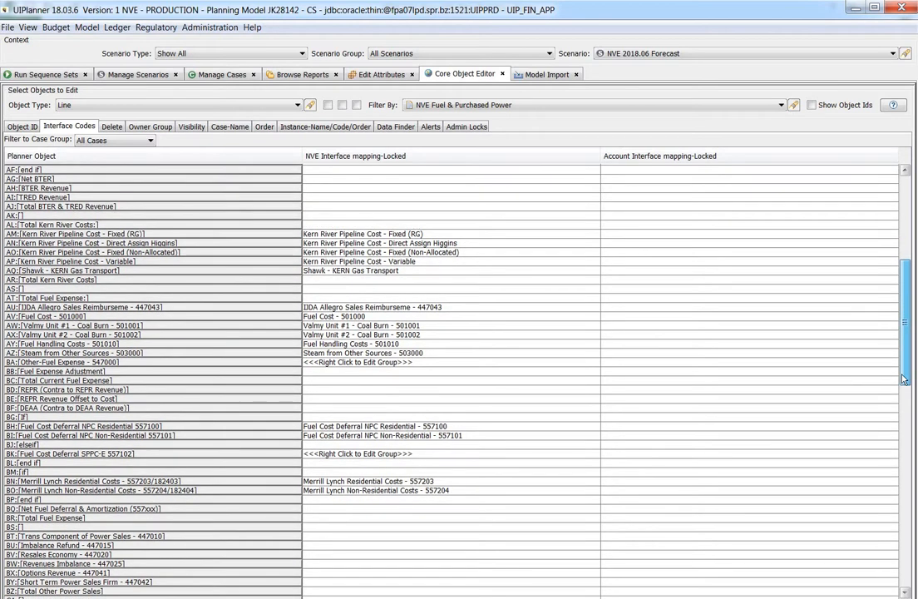
{"action": "scroll", "coordinate": [904, 378], "scroll_direction": "down", "scroll_amount": 2}
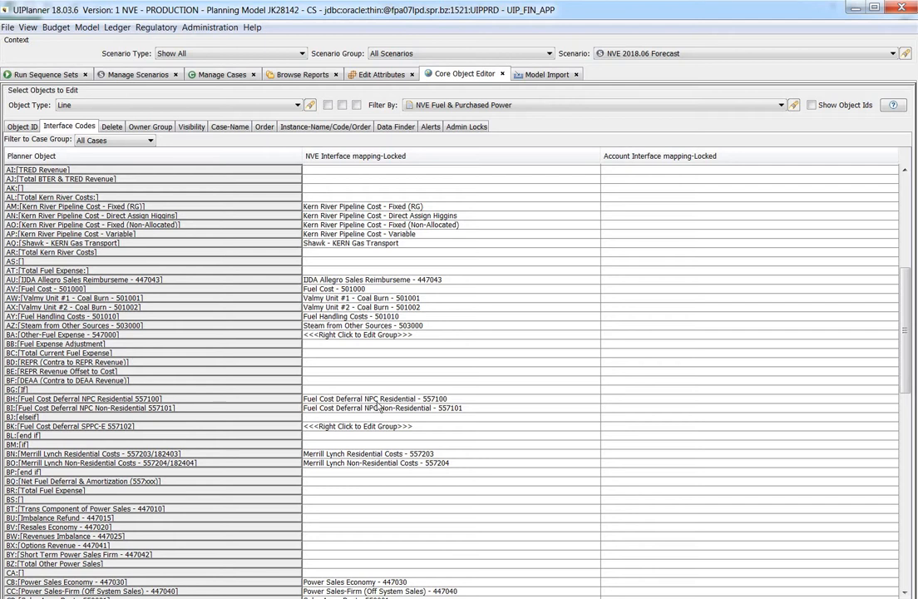
{"action": "left_click", "coordinate": [447, 400]}
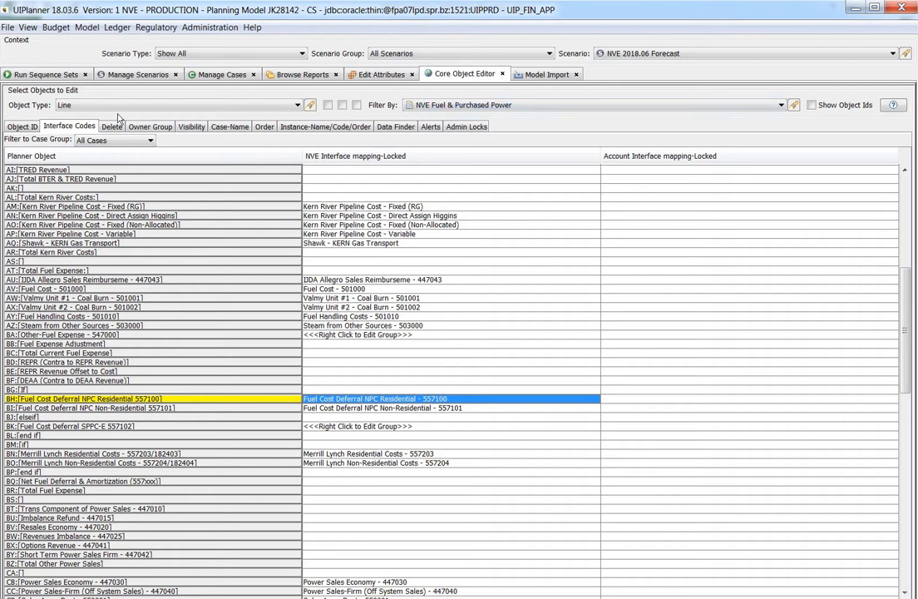
Open the calculation of the NVE Fuel & Purchased Power report from NVE Seq 2 in Run Sequence Sets
{"action": "left_click", "coordinate": [111, 74]}
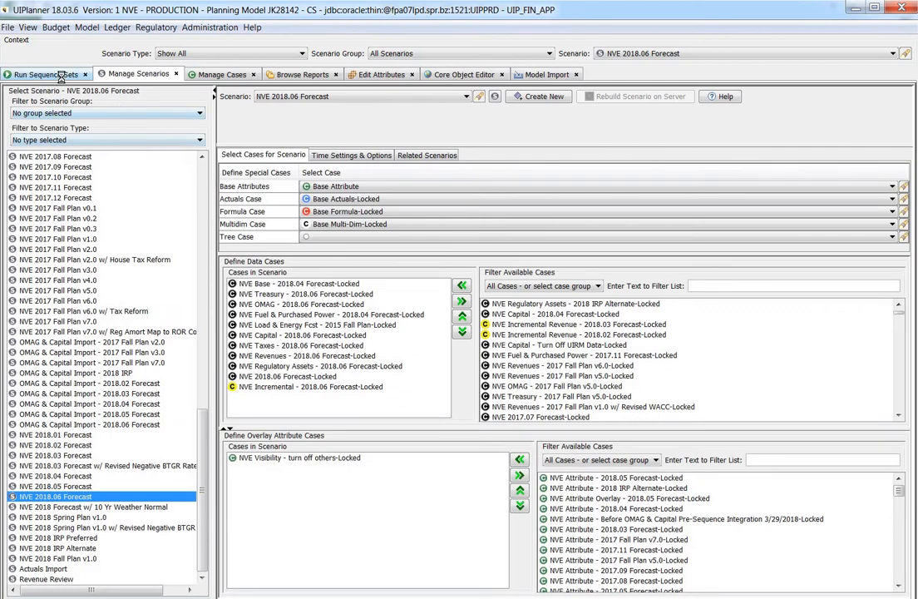
{"action": "left_click", "coordinate": [61, 75]}
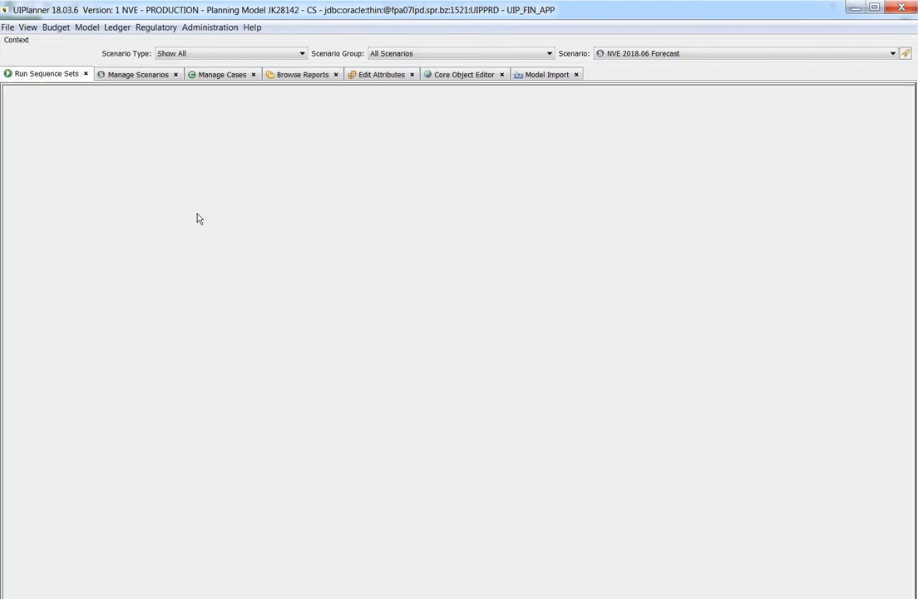
{"action": "left_click", "coordinate": [279, 463]}
{"action": "right_click", "coordinate": [279, 463]}
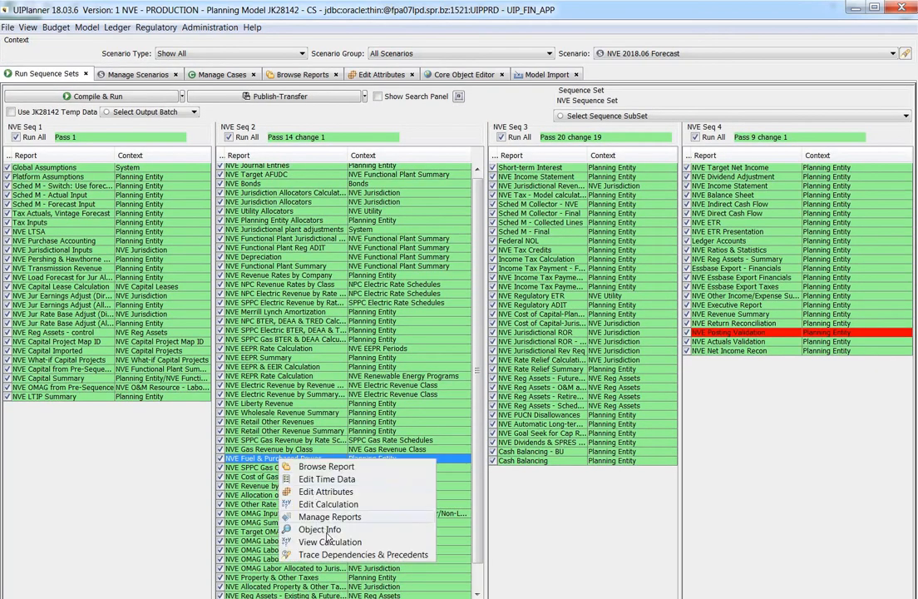
{"action": "left_click", "coordinate": [323, 470]}
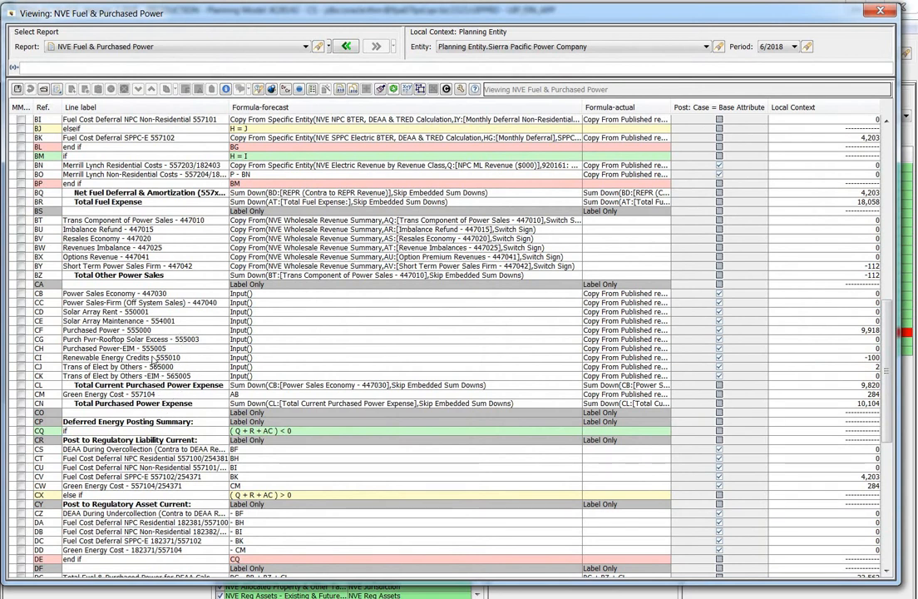
Compare the forecast formulas of Fuel Cost Deferral NPC Residential 557100, Trans Component of Power Sales - 447010 and Other-Fuel Expense - 547000, and close the calculation
{"action": "scroll", "coordinate": [175, 344], "scroll_direction": "up", "scroll_amount": 3}
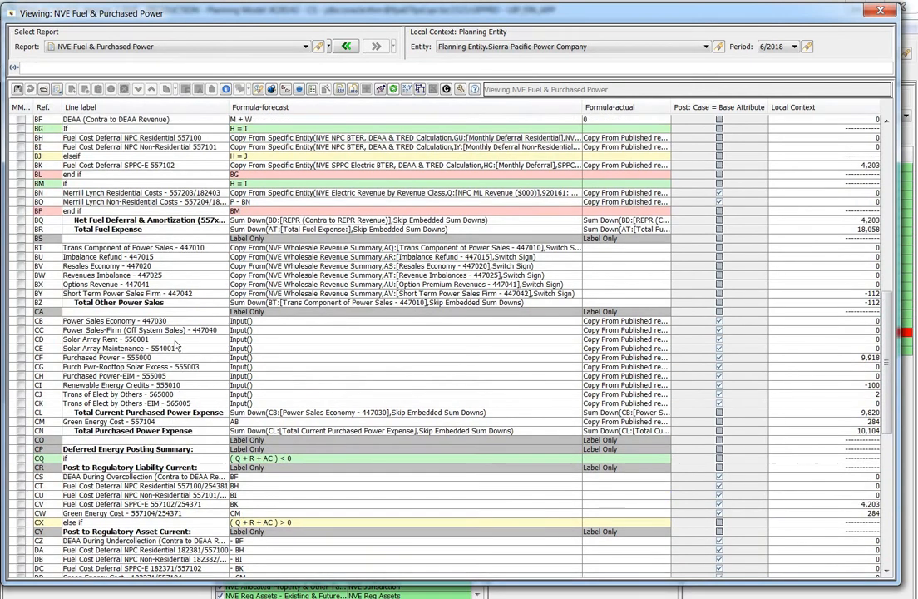
{"action": "scroll", "coordinate": [175, 344], "scroll_direction": "up", "scroll_amount": 1}
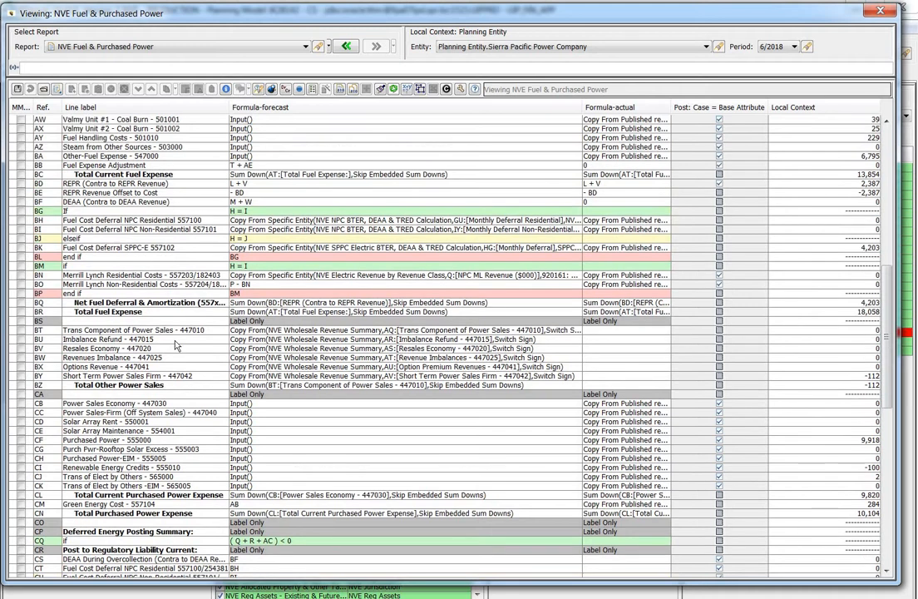
{"action": "left_click", "coordinate": [151, 222]}
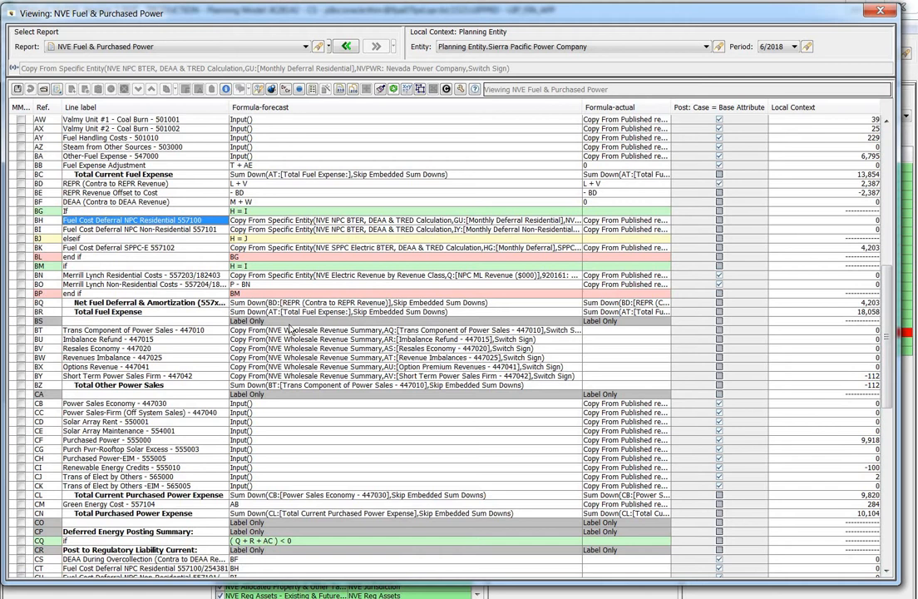
{"action": "scroll", "coordinate": [213, 313], "scroll_direction": "up", "scroll_amount": 3}
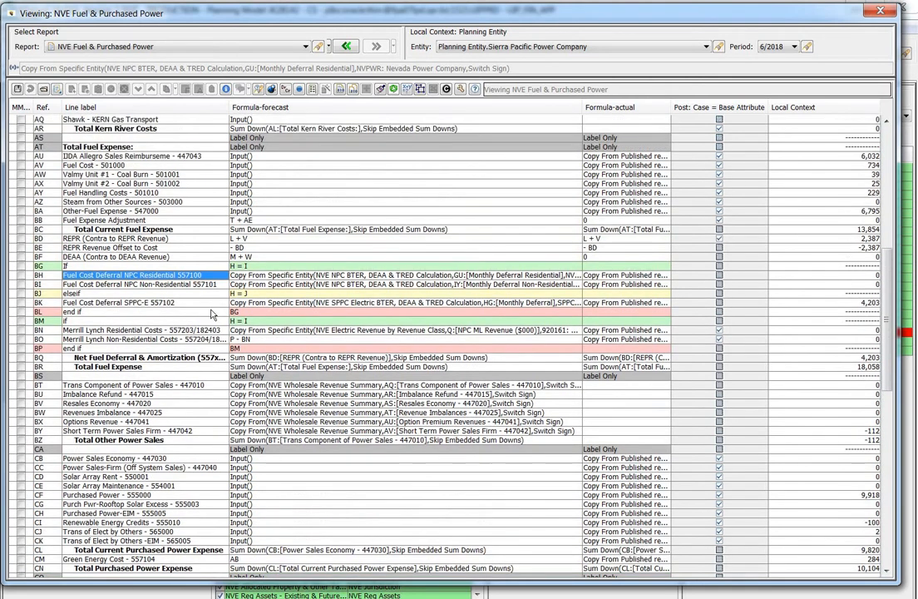
{"action": "scroll", "coordinate": [213, 313], "scroll_direction": "up", "scroll_amount": 2}
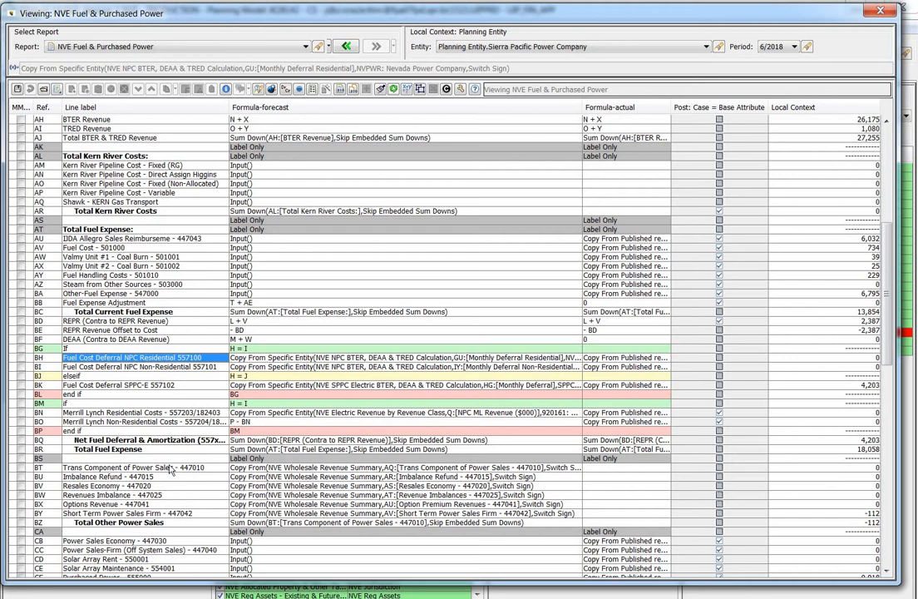
{"action": "left_click", "coordinate": [133, 467]}
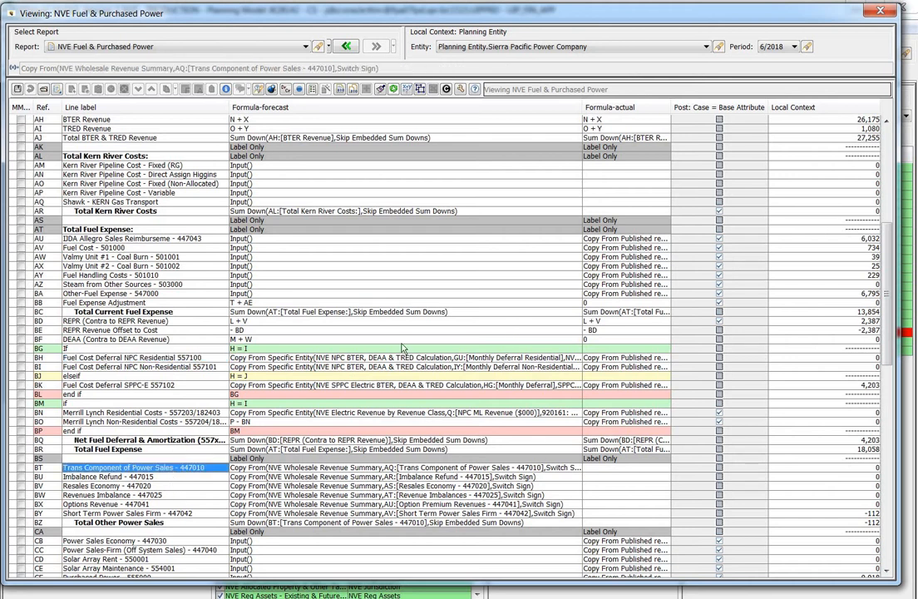
{"action": "left_click", "coordinate": [133, 294]}
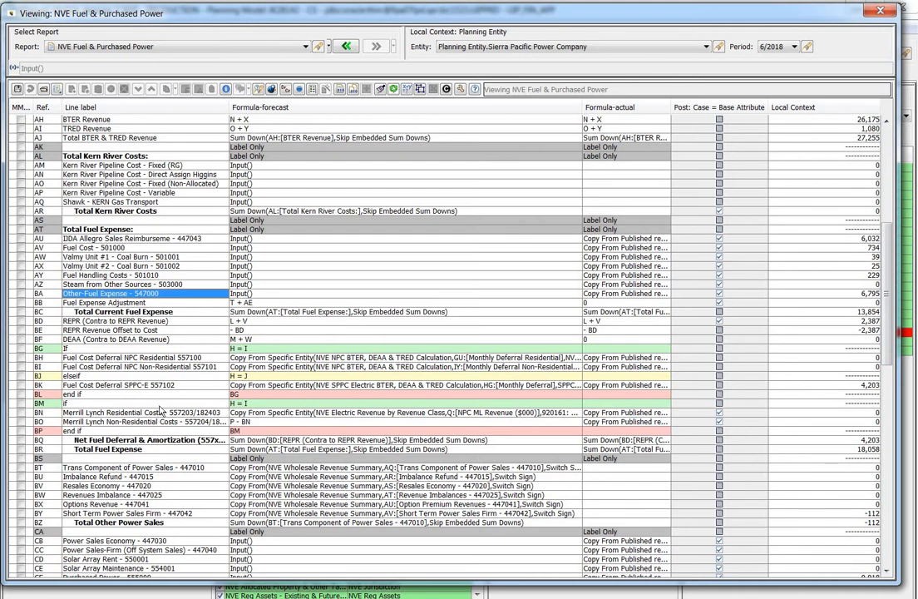
{"action": "left_click", "coordinate": [879, 12]}
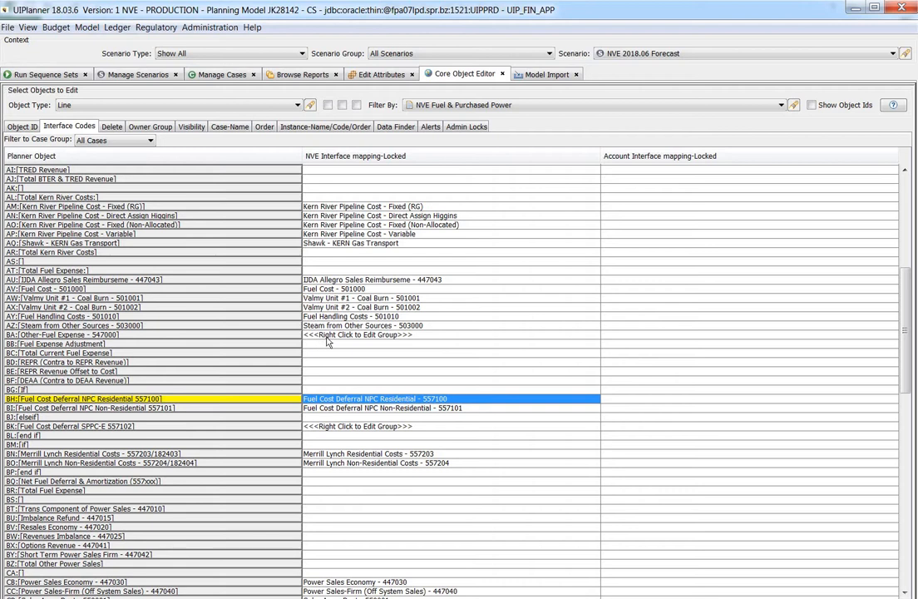
Inspect the group of interface codes assigned to the Other-Fuel Expense - 547000 line in the Core Object Editor, and close it
{"action": "left_click", "coordinate": [331, 336]}
{"action": "right_click", "coordinate": [367, 336]}
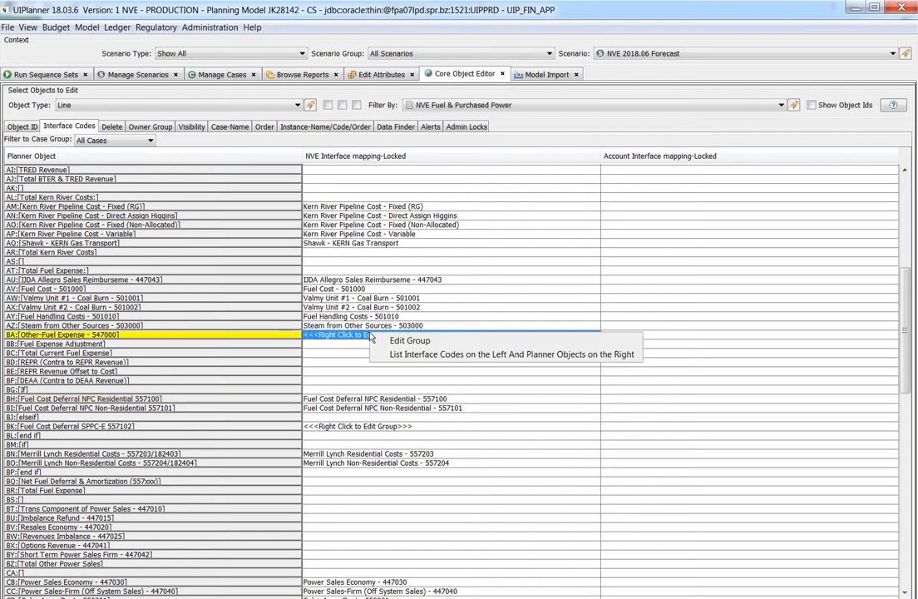
{"action": "left_click", "coordinate": [401, 343]}
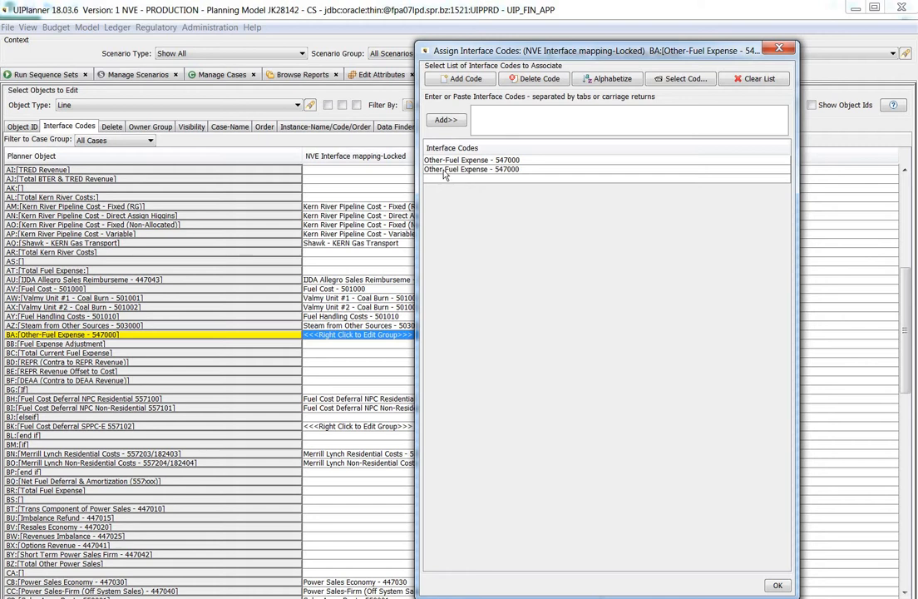
{"action": "left_click", "coordinate": [445, 171]}
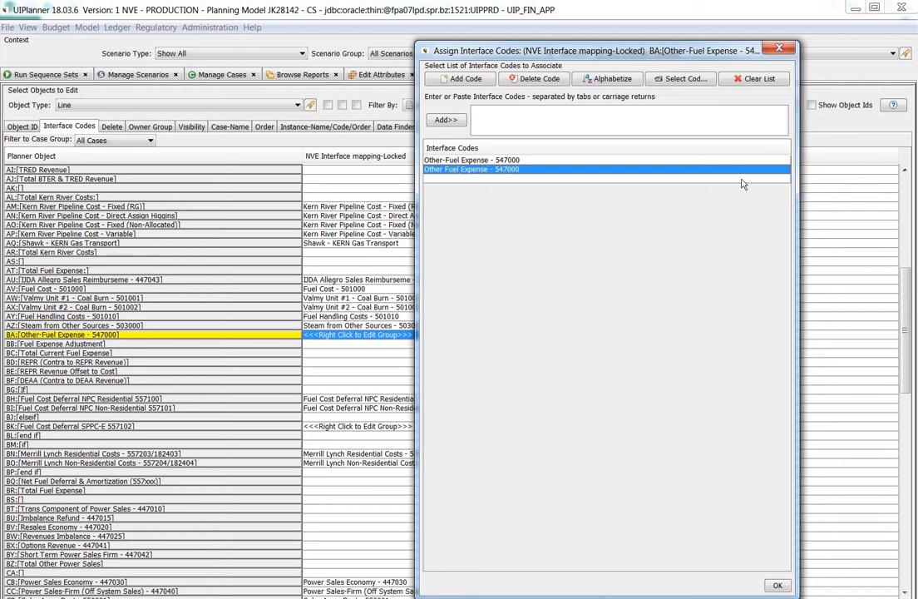
{"action": "left_click", "coordinate": [780, 49]}
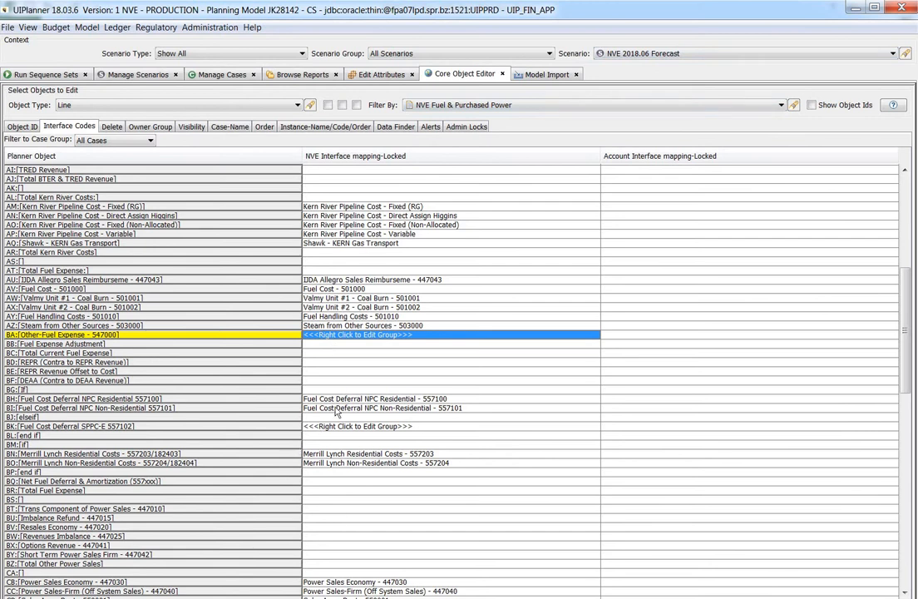
Compare the interface codes of the Fuel Cost Deferral NPC Residential 557100 and Non-Residential 557101 lines with their planner object names
{"action": "left_click", "coordinate": [341, 401]}
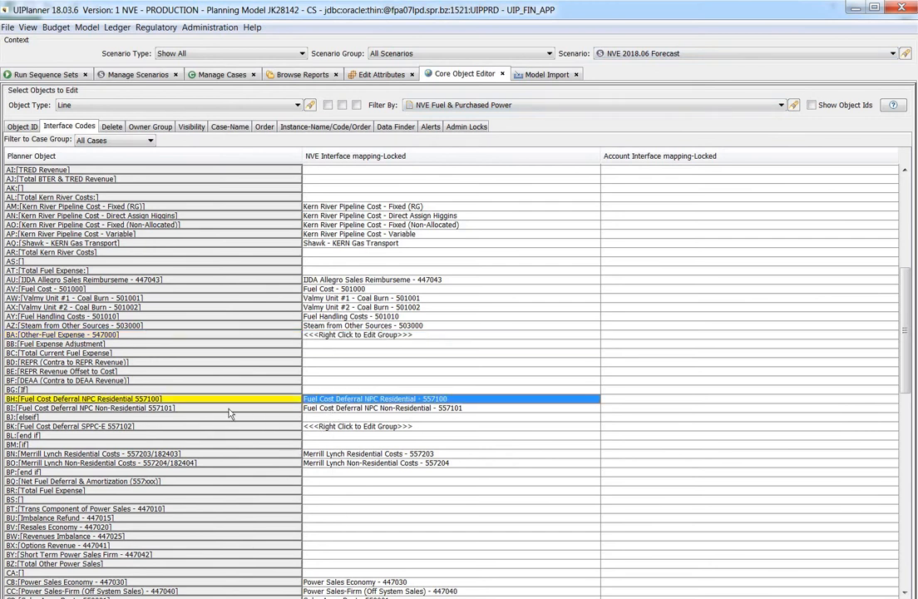
{"action": "left_click", "coordinate": [358, 409]}
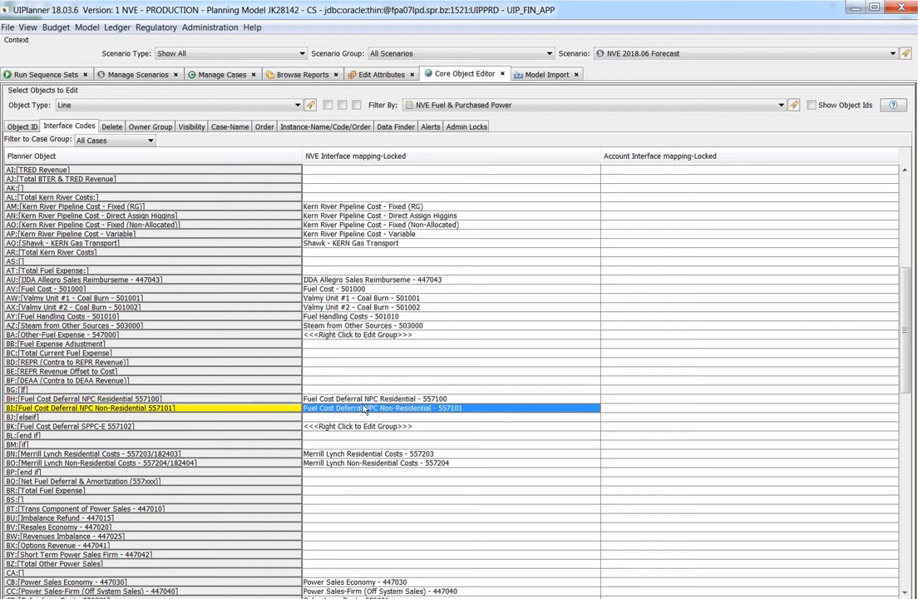
{"action": "left_click", "coordinate": [368, 399]}
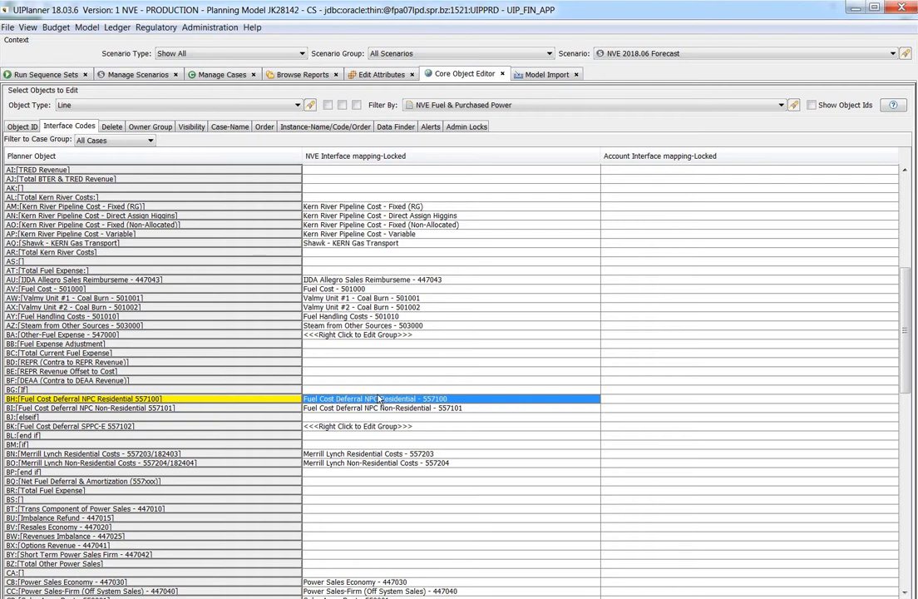
{"action": "left_click", "coordinate": [332, 407]}
{"action": "left_click", "coordinate": [337, 400]}
{"action": "left_click", "coordinate": [339, 408]}
{"action": "left_click", "coordinate": [337, 399]}
{"action": "left_click", "coordinate": [351, 409]}
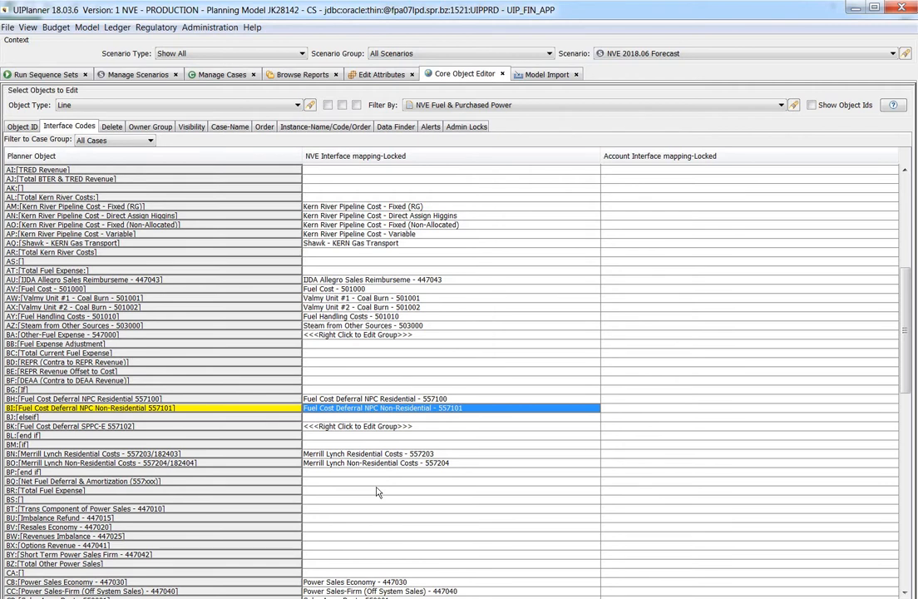
{"action": "scroll", "coordinate": [328, 425], "scroll_direction": "down", "scroll_amount": 3}
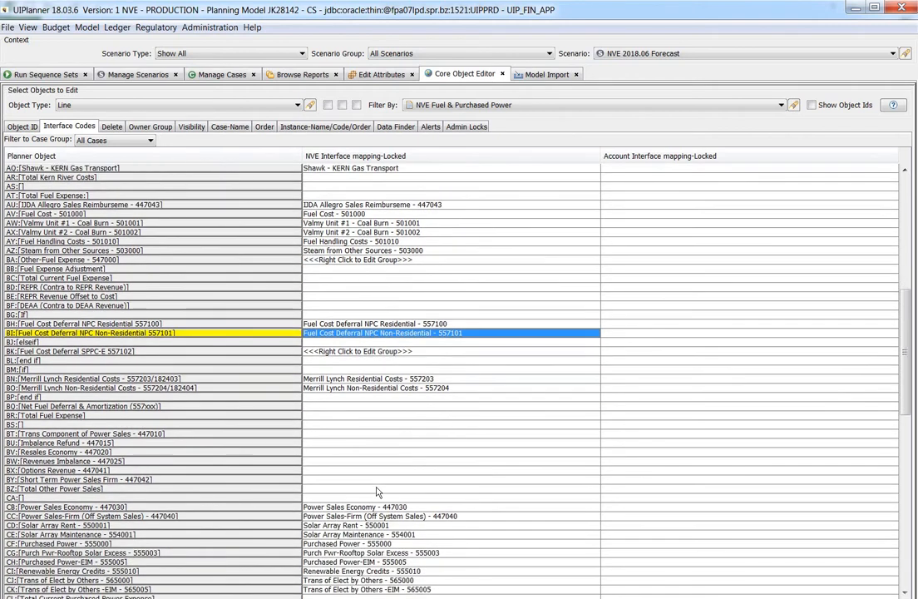
{"action": "left_click", "coordinate": [363, 325]}
{"action": "left_click", "coordinate": [364, 333]}
Check the Power Sales Economy - 447030 interface code, switch to the NPC risk run workbook in Excel, and select the ItemID Fuel Handling Costs - 501010
{"action": "scroll", "coordinate": [292, 464], "scroll_direction": "down", "scroll_amount": 3}
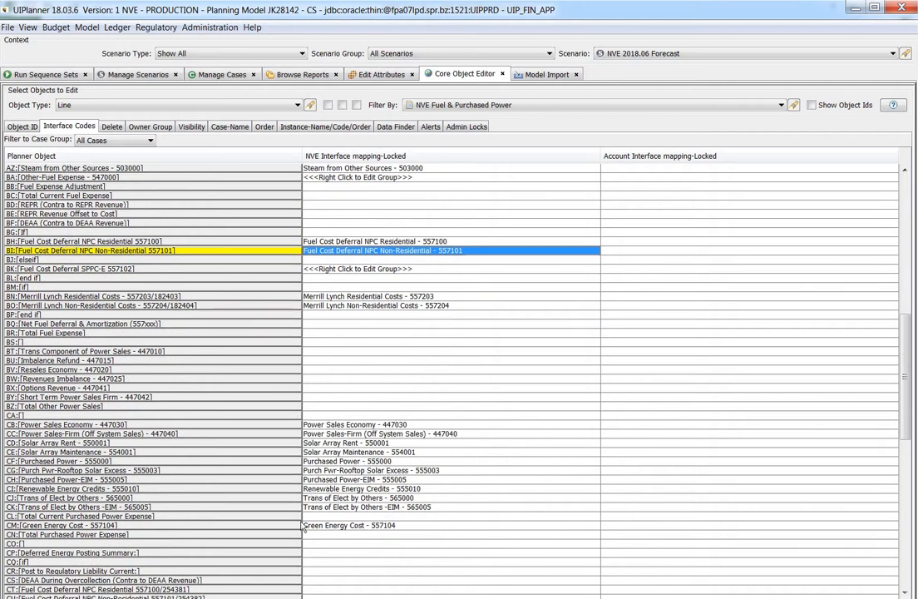
{"action": "left_click", "coordinate": [296, 424]}
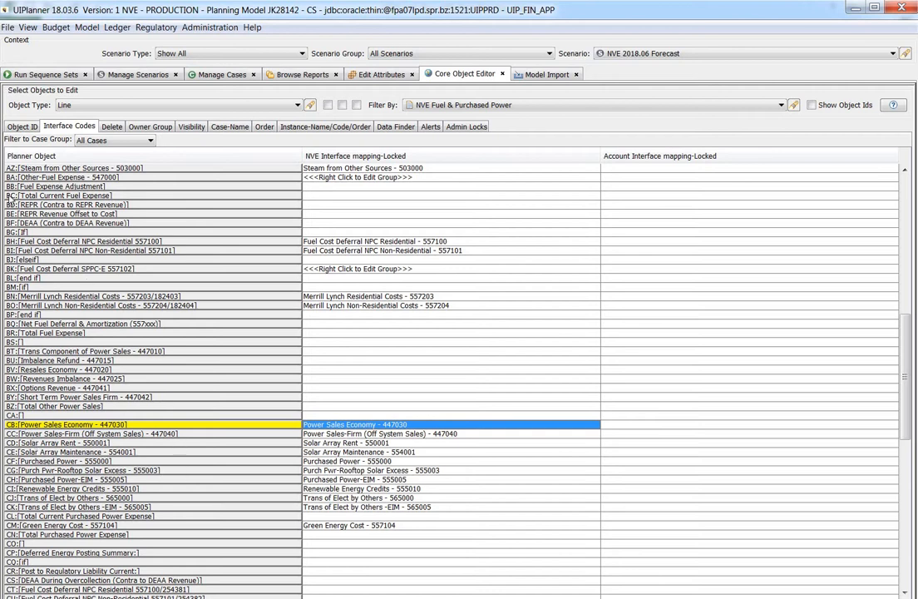
{"action": "left_click", "coordinate": [80, 196]}
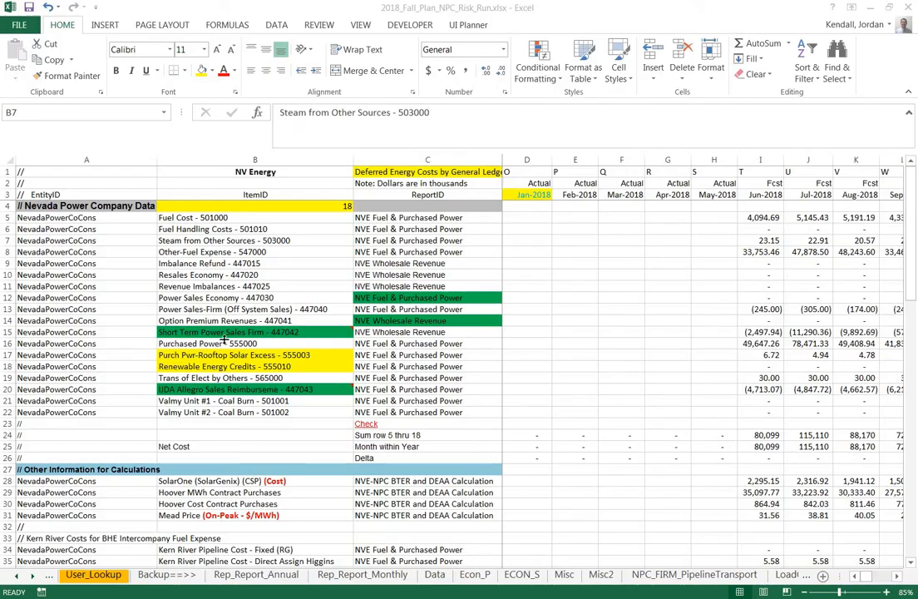
{"action": "left_click", "coordinate": [239, 231]}
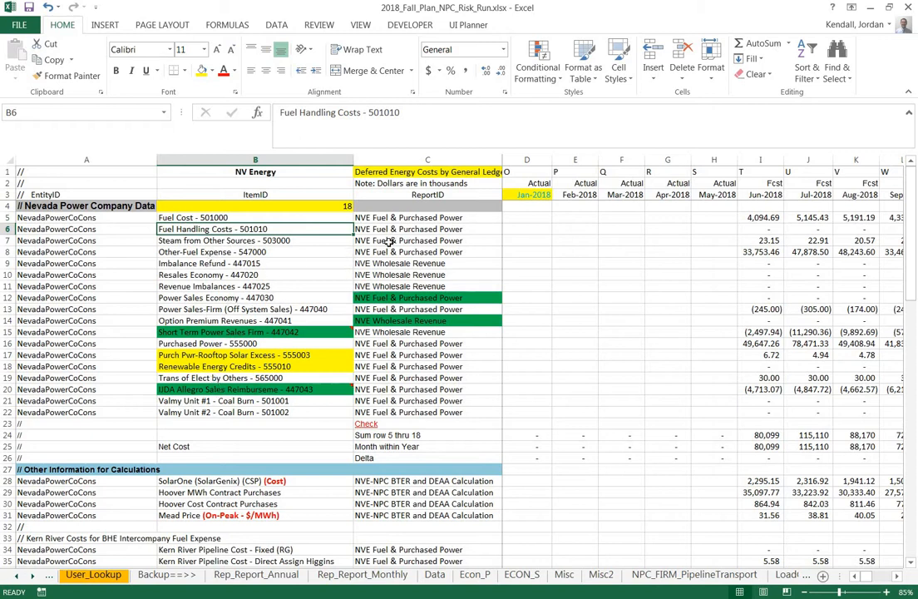
Check the ItemID Steam from Other Sources - 503000 against its ReportID NVE Fuel & Purchased Power in the workbook
{"action": "left_click", "coordinate": [388, 241]}
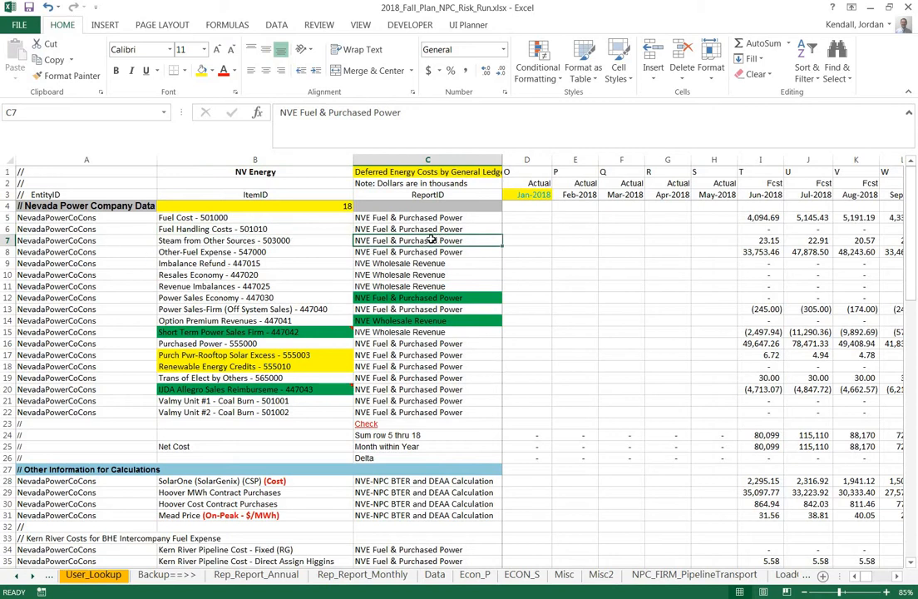
{"action": "left_click", "coordinate": [206, 240]}
{"action": "left_click", "coordinate": [369, 241]}
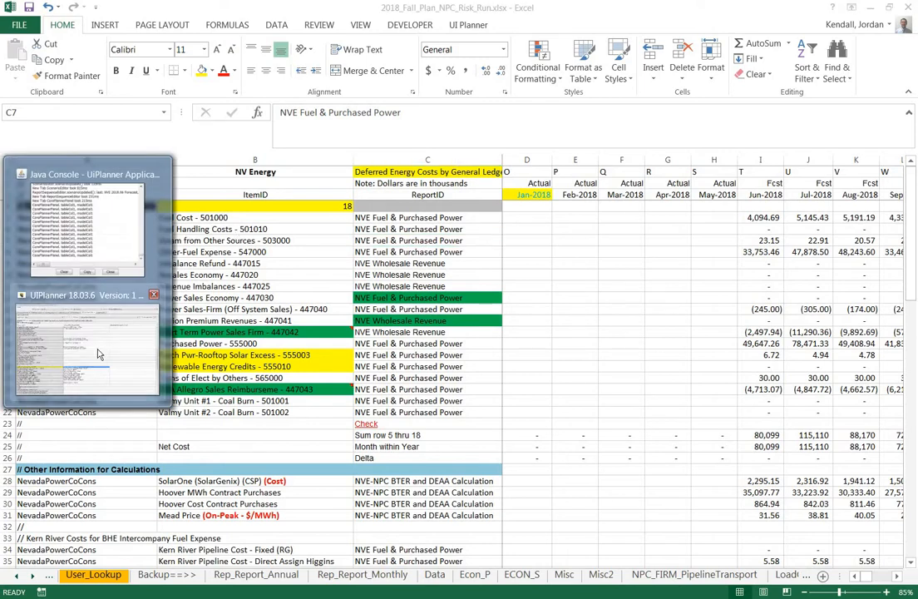
Switch to UIPlanner and list the interface codes for the Report object type in the Core Object Editor, filtered by NVE Group 1
{"action": "left_click", "coordinate": [86, 306]}
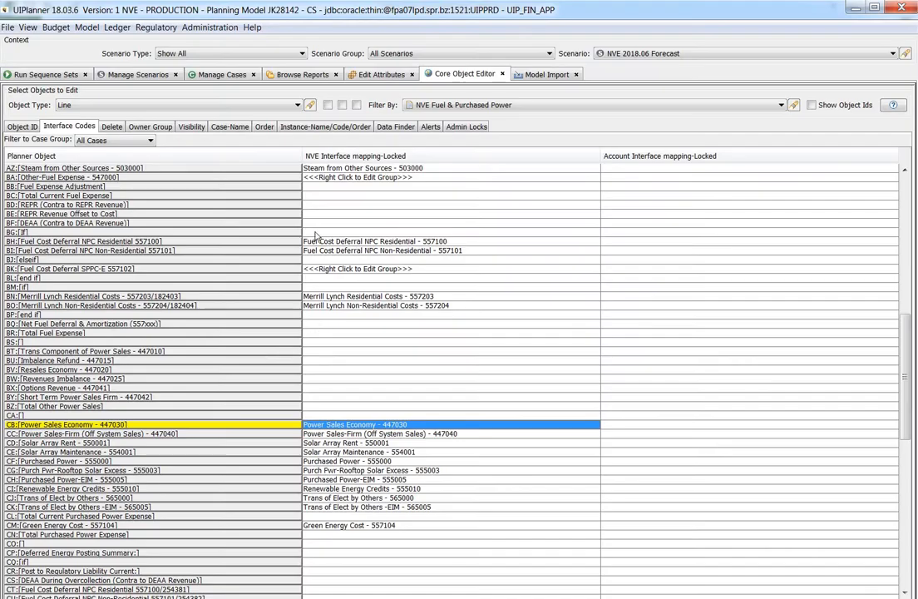
{"action": "left_click", "coordinate": [146, 109]}
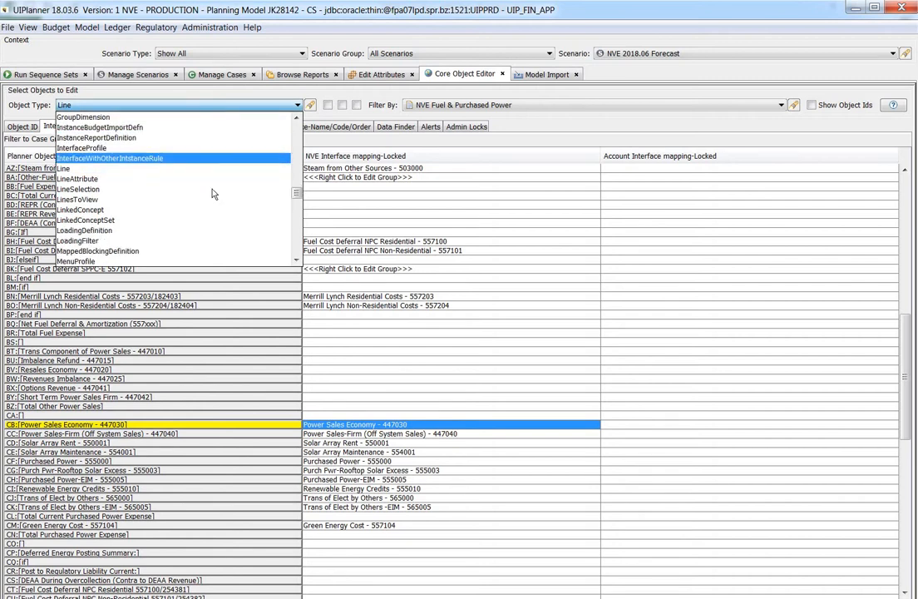
{"action": "scroll", "coordinate": [212, 193], "scroll_direction": "down", "scroll_amount": 10}
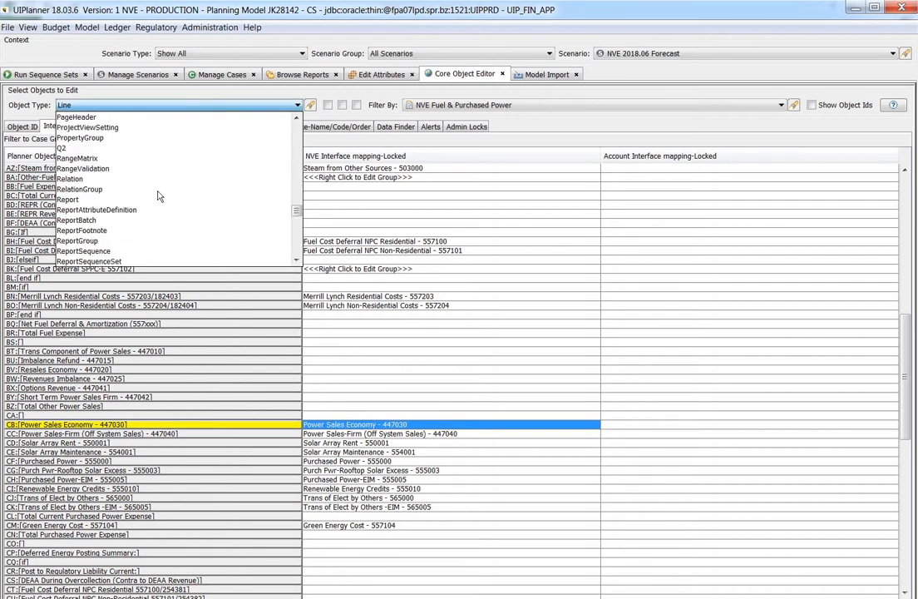
{"action": "left_click", "coordinate": [212, 199]}
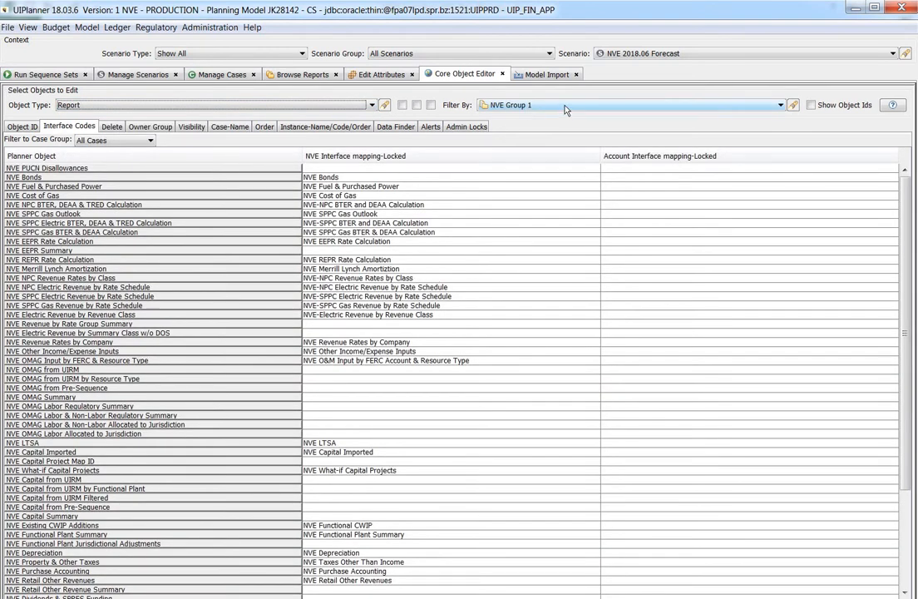
{"action": "left_click", "coordinate": [561, 106]}
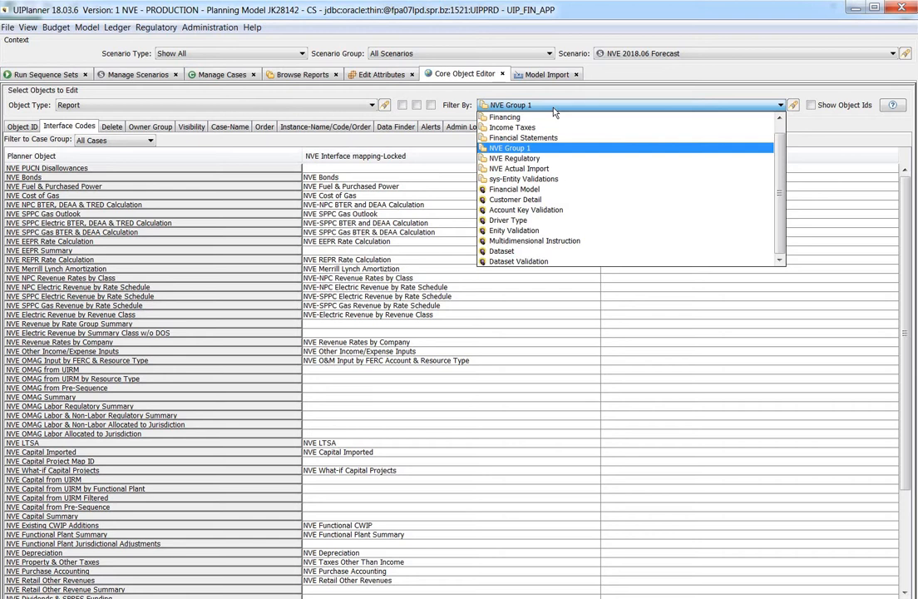
{"action": "left_click", "coordinate": [555, 106]}
{"action": "left_click", "coordinate": [554, 108]}
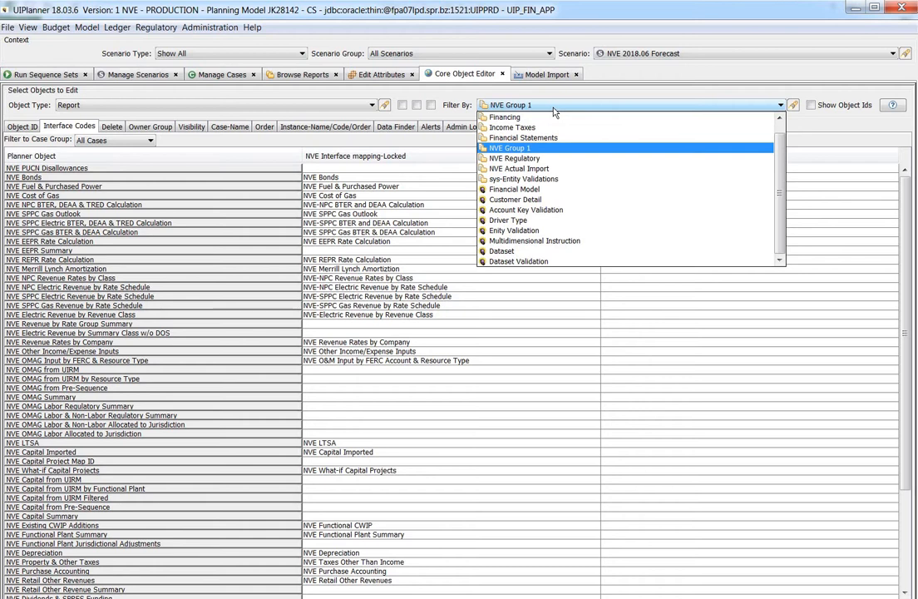
{"action": "left_click", "coordinate": [555, 111]}
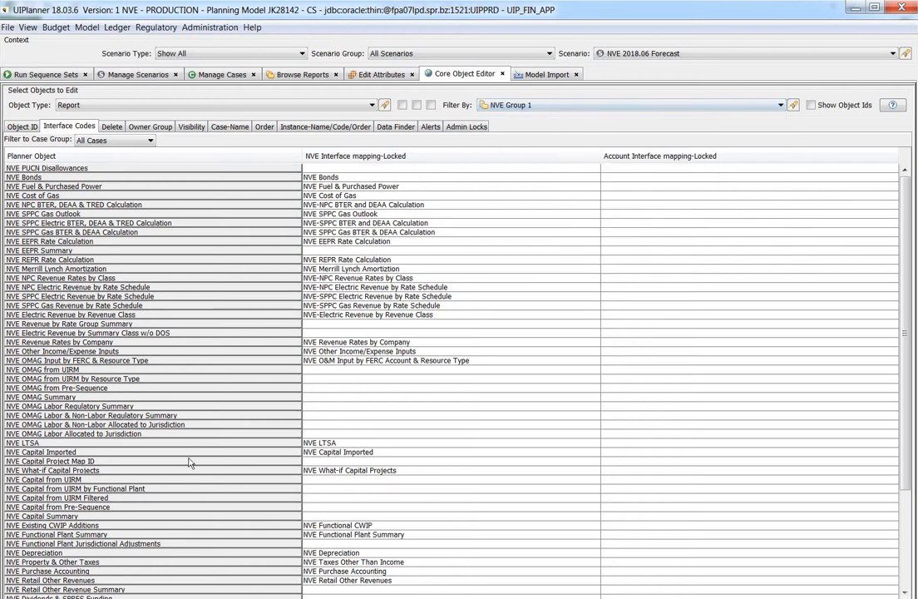
Select the NVE Revenue Rates by Company interface code and look through the report codes in NVE Group 1
{"action": "left_click", "coordinate": [330, 342]}
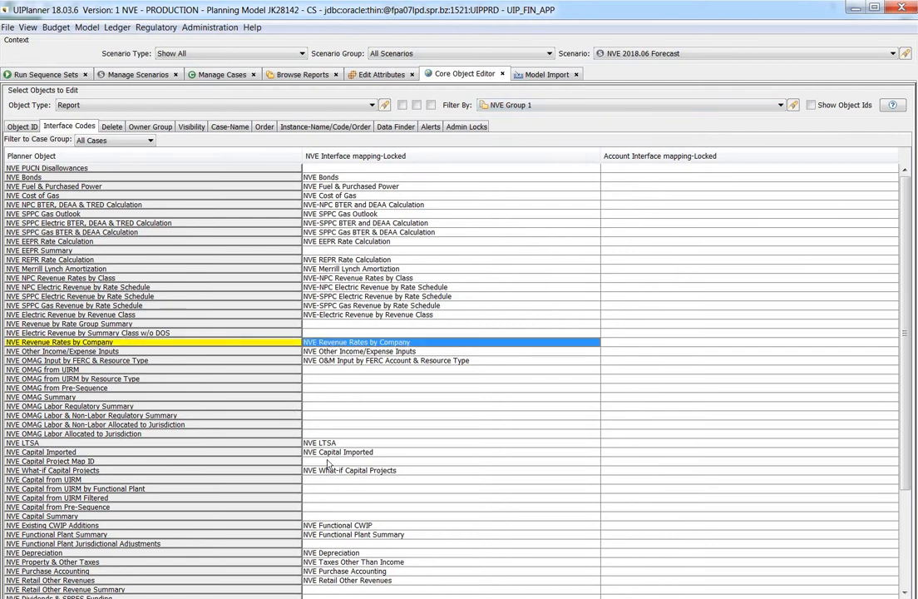
{"action": "scroll", "coordinate": [329, 464], "scroll_direction": "down", "scroll_amount": 1}
{"action": "scroll", "coordinate": [330, 464], "scroll_direction": "up", "scroll_amount": 2}
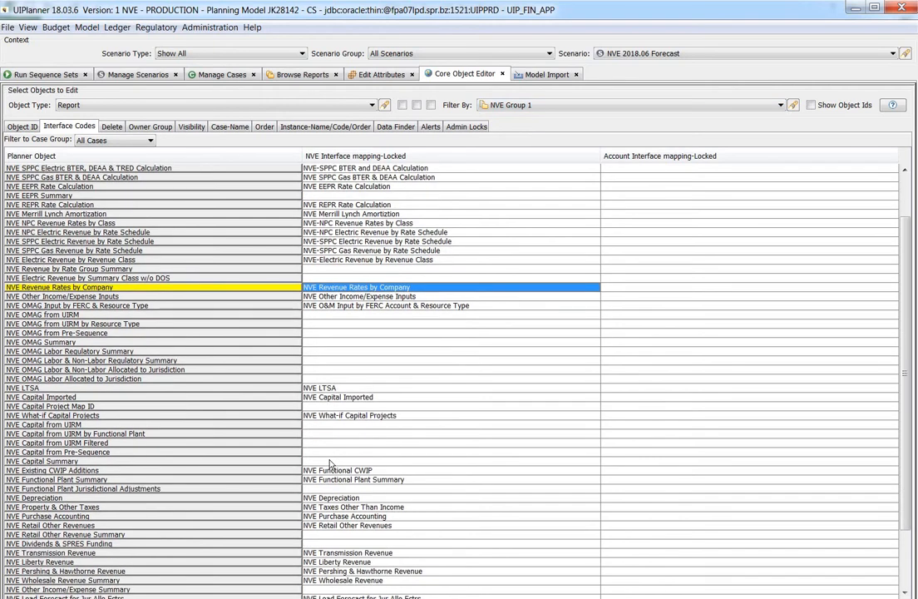
{"action": "scroll", "coordinate": [331, 482], "scroll_direction": "down", "scroll_amount": 5}
{"action": "scroll", "coordinate": [331, 499], "scroll_direction": "down", "scroll_amount": 1}
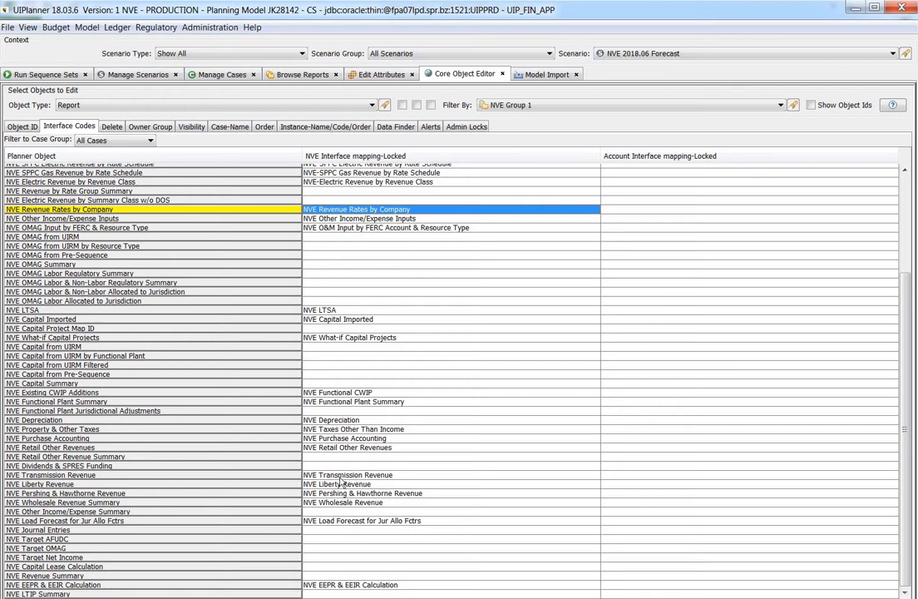
{"action": "scroll", "coordinate": [340, 480], "scroll_direction": "up", "scroll_amount": 5}
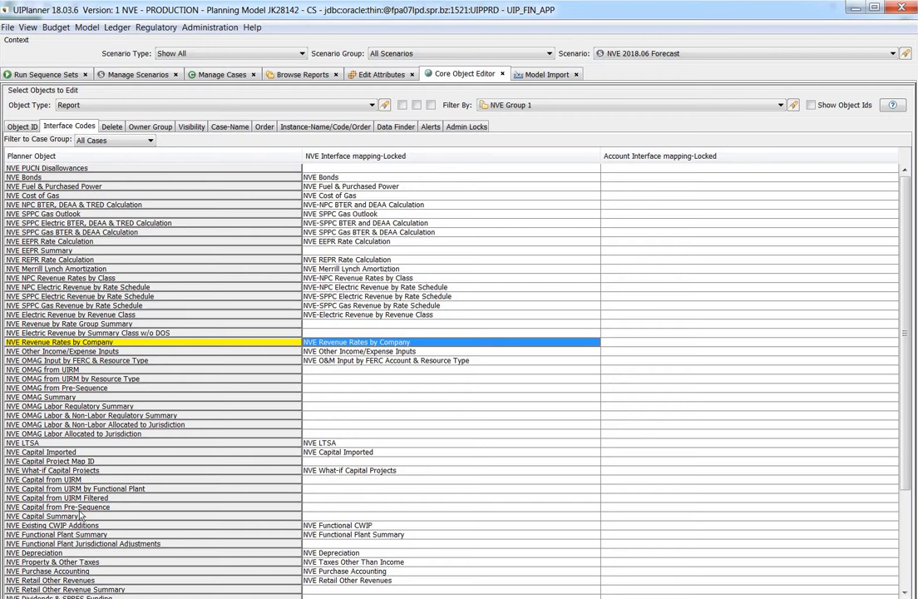
Check the NVE Fuel & Purchased Power and NVE Cost of Gas interface codes, and review the remaining report codes
{"action": "left_click", "coordinate": [319, 188]}
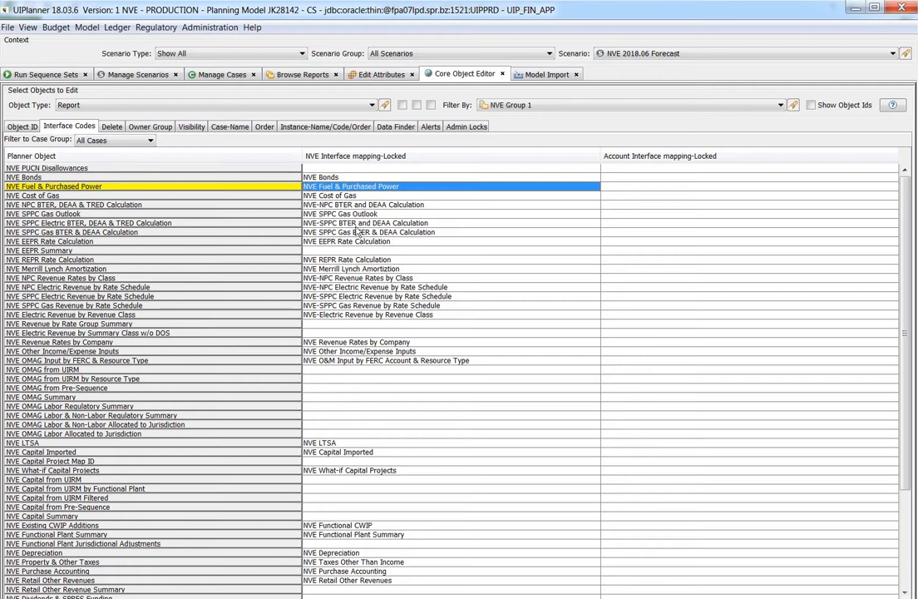
{"action": "key", "text": "Down"}
{"action": "scroll", "coordinate": [402, 357], "scroll_direction": "down", "scroll_amount": 5}
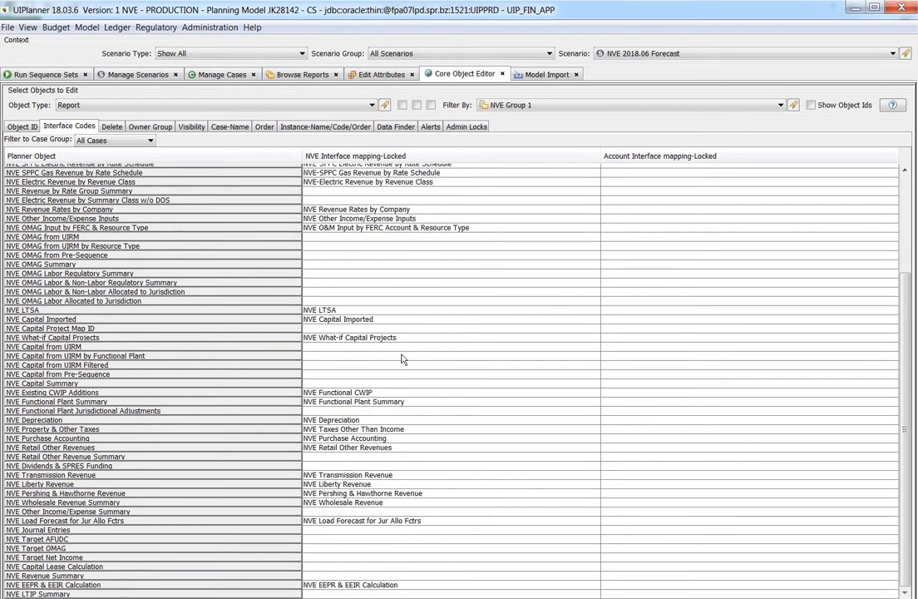
{"action": "scroll", "coordinate": [323, 449], "scroll_direction": "up", "scroll_amount": 5}
{"action": "scroll", "coordinate": [320, 432], "scroll_direction": "up", "scroll_amount": 1}
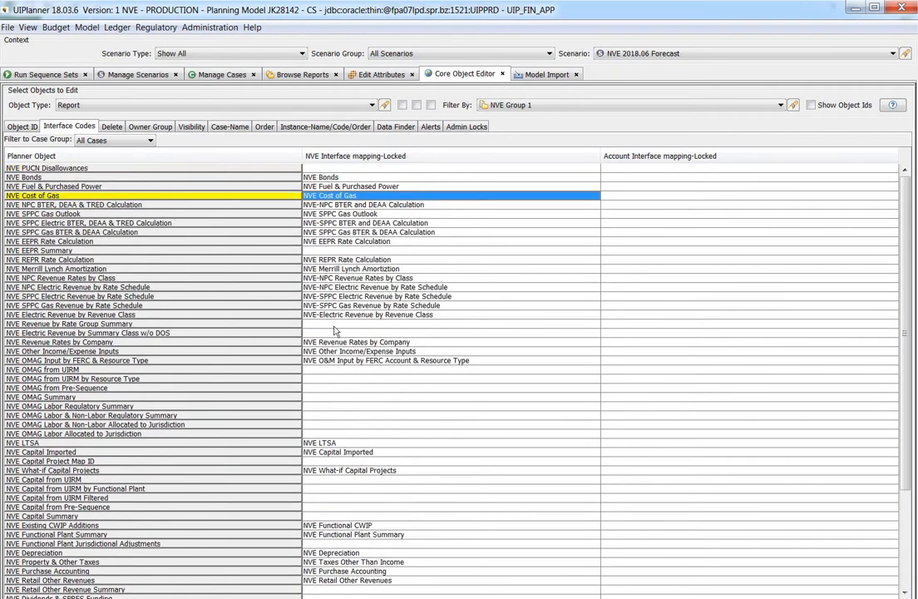
{"action": "scroll", "coordinate": [332, 524], "scroll_direction": "down", "scroll_amount": 5}
{"action": "scroll", "coordinate": [360, 572], "scroll_direction": "down", "scroll_amount": 1}
{"action": "scroll", "coordinate": [360, 568], "scroll_direction": "up", "scroll_amount": 5}
Switch to the risk run workbook in Excel and check the ItemIDs Resales Economy - 447020, Power Sales Economy - 447030 and Power Sales-Firm - 447040
{"action": "left_click", "coordinate": [2, 133]}
{"action": "left_click", "coordinate": [94, 208]}
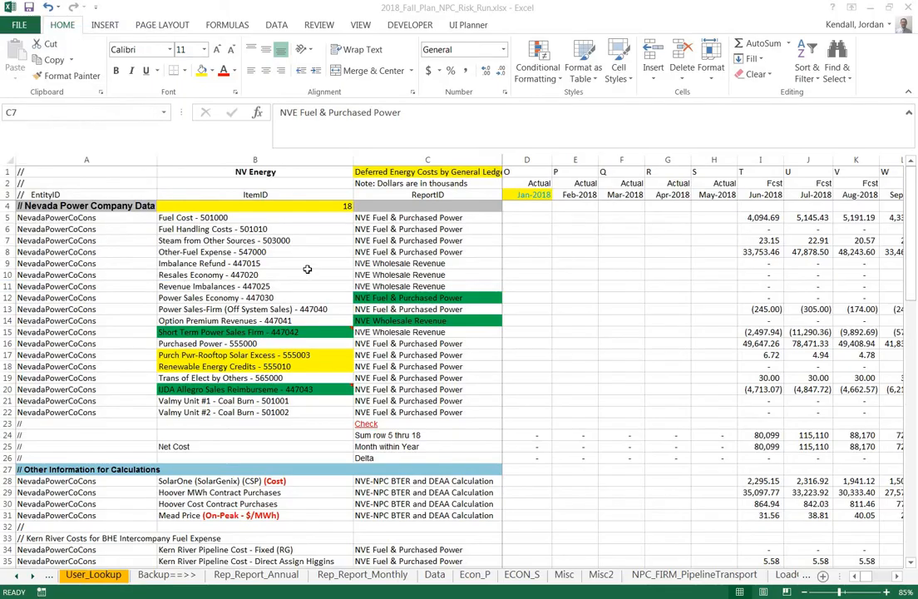
{"action": "left_click", "coordinate": [223, 276]}
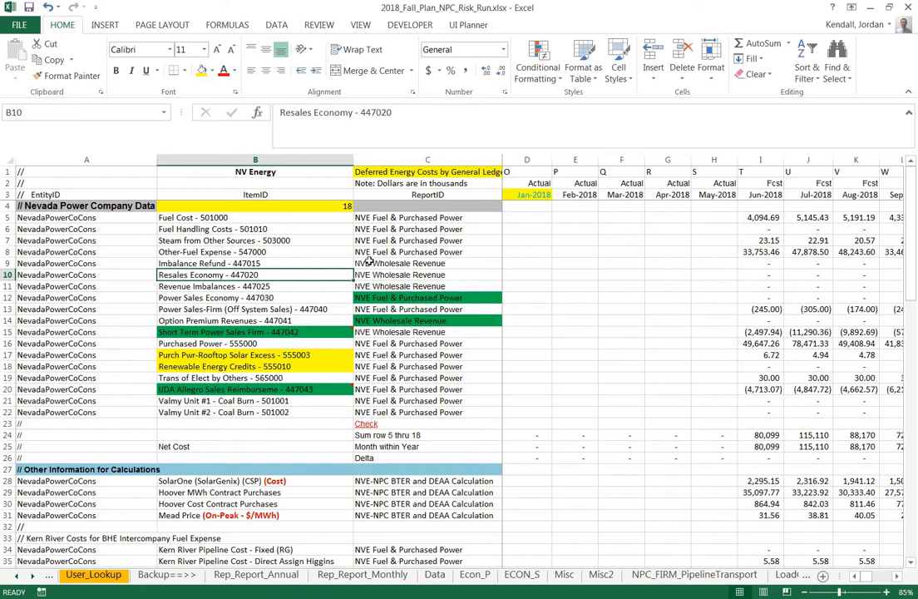
{"action": "left_click", "coordinate": [193, 298]}
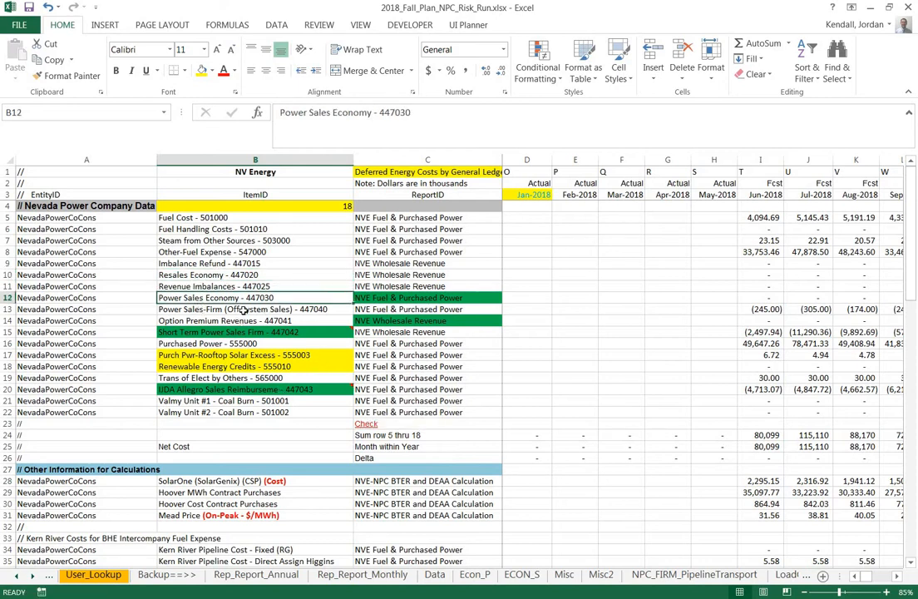
{"action": "left_click", "coordinate": [242, 308]}
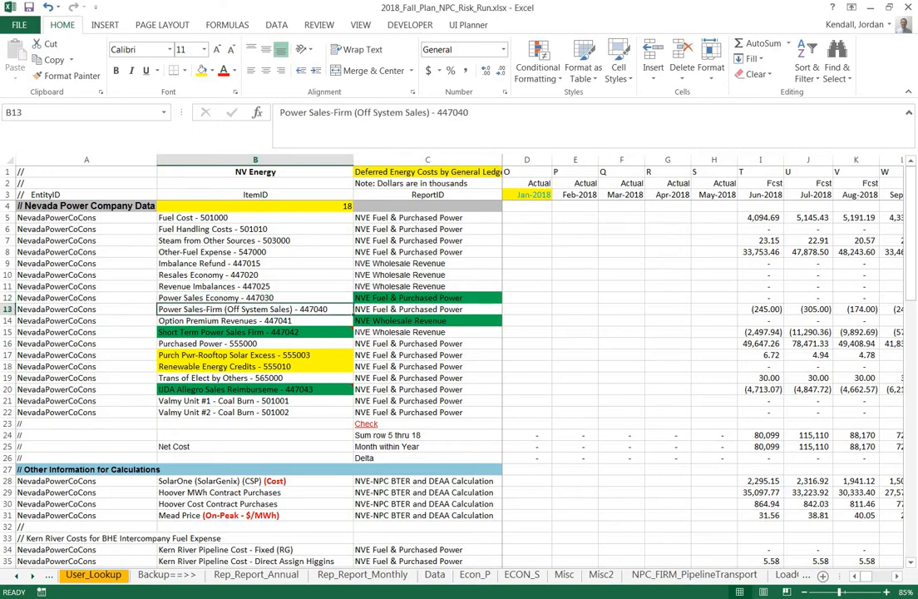
Switch to UIPlanner's Run Sequence Sets and compare the NPC and SPPC Electric Revenue by Rate Schedule reports and their contexts in NVE Seq 2
{"action": "left_click", "coordinate": [87, 332]}
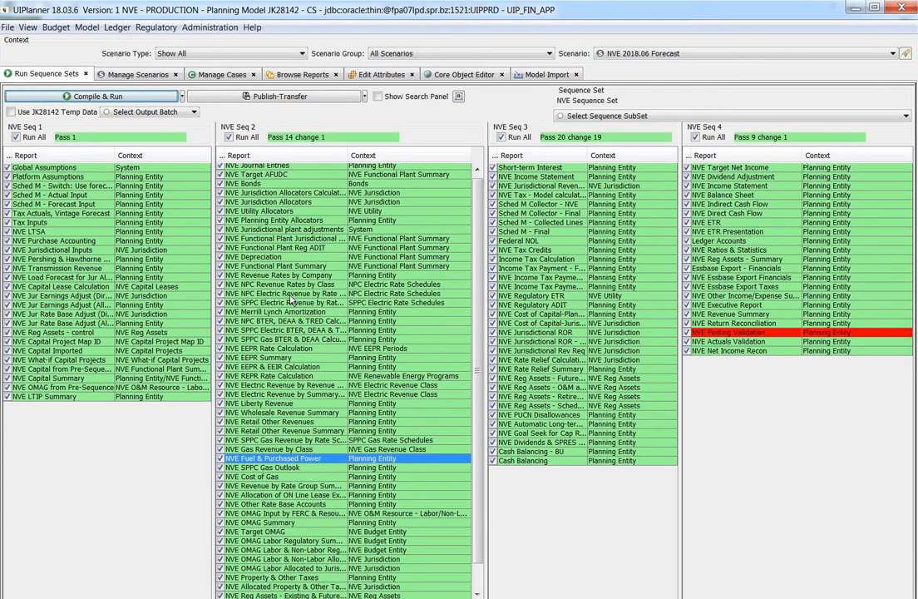
{"action": "left_click", "coordinate": [289, 294]}
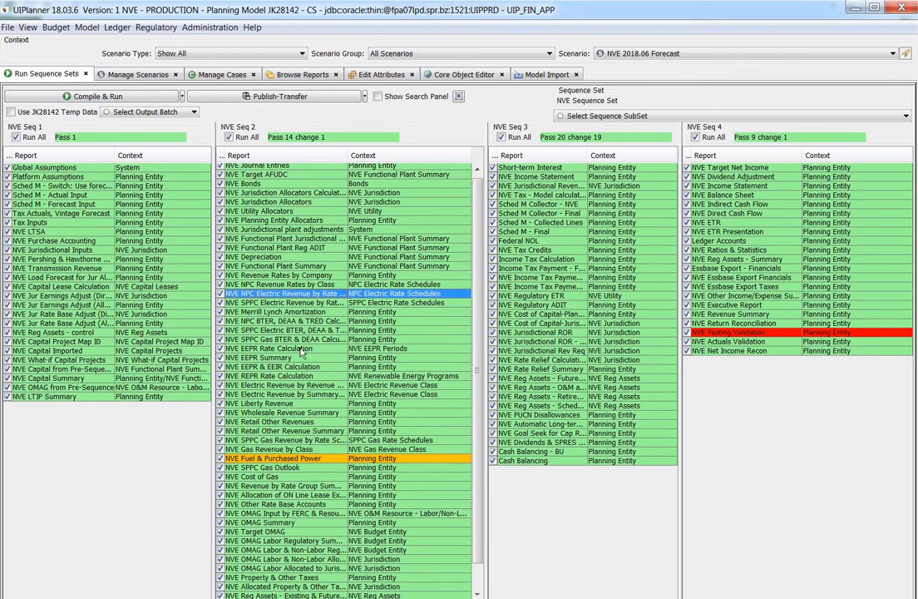
{"action": "left_click", "coordinate": [272, 304]}
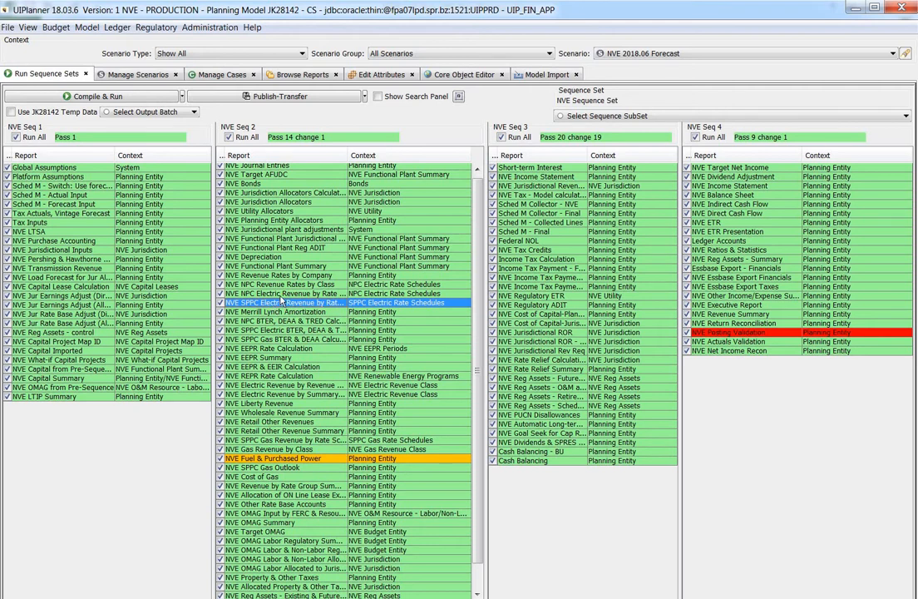
{"action": "left_click", "coordinate": [240, 293]}
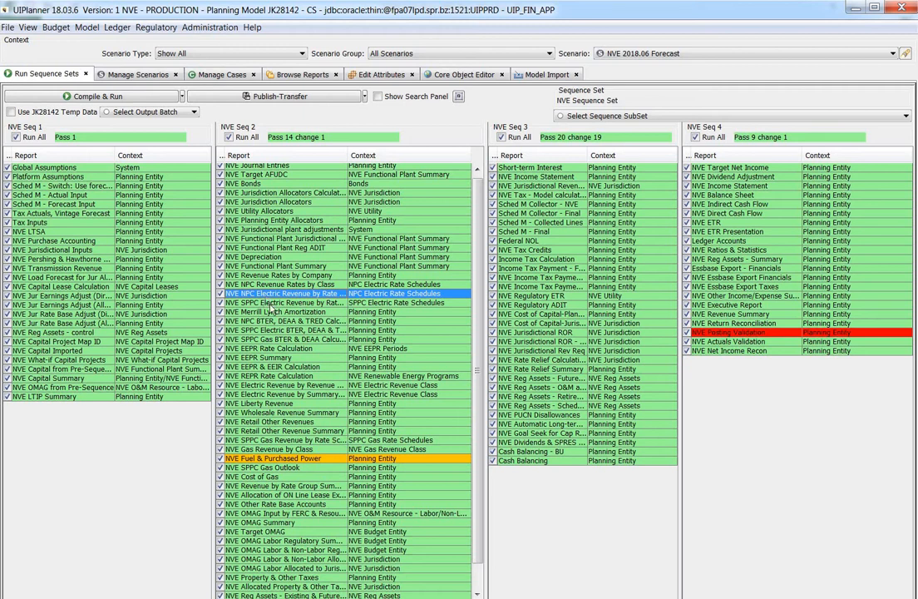
{"action": "left_click", "coordinate": [272, 304]}
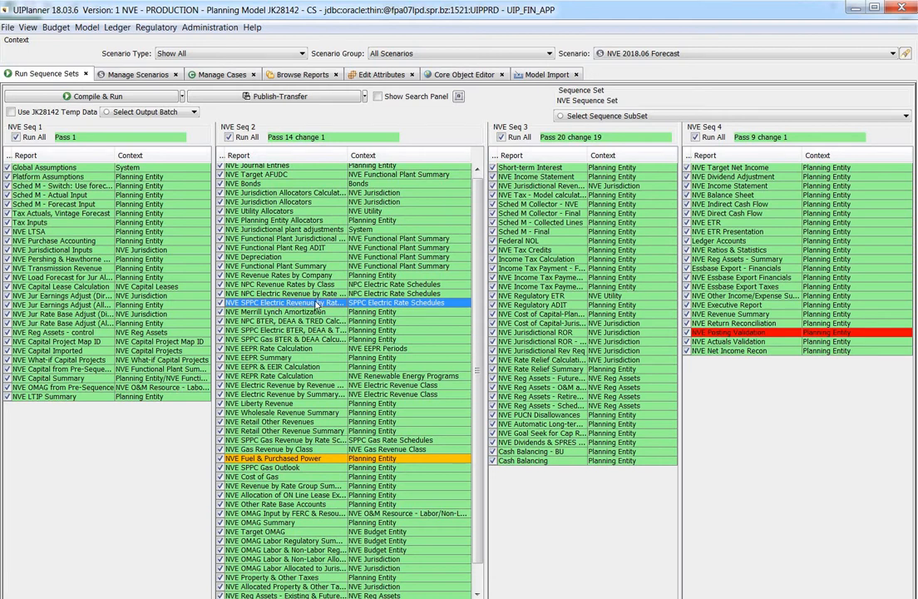
{"action": "left_click", "coordinate": [254, 296]}
{"action": "left_click", "coordinate": [274, 305]}
{"action": "left_click", "coordinate": [268, 293]}
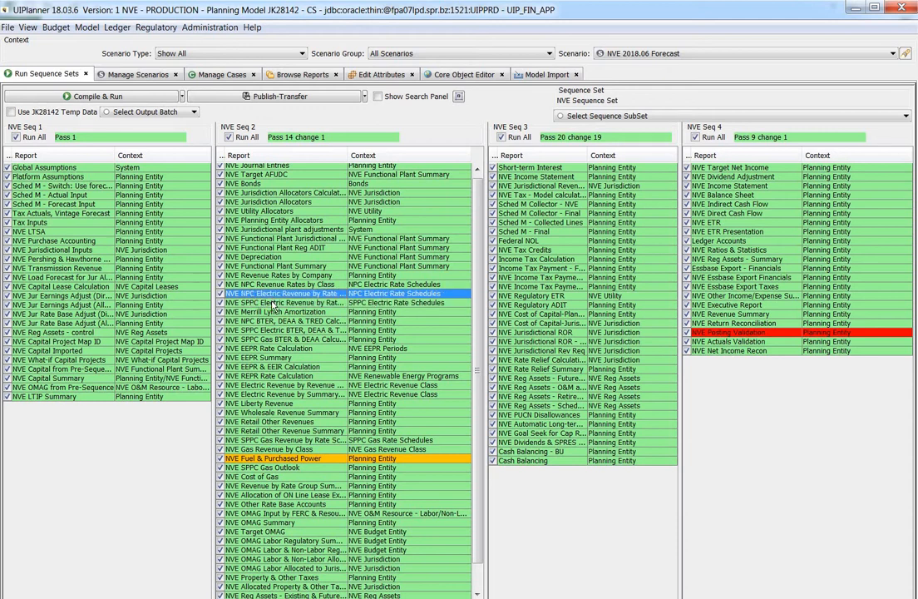
{"action": "left_click", "coordinate": [273, 304]}
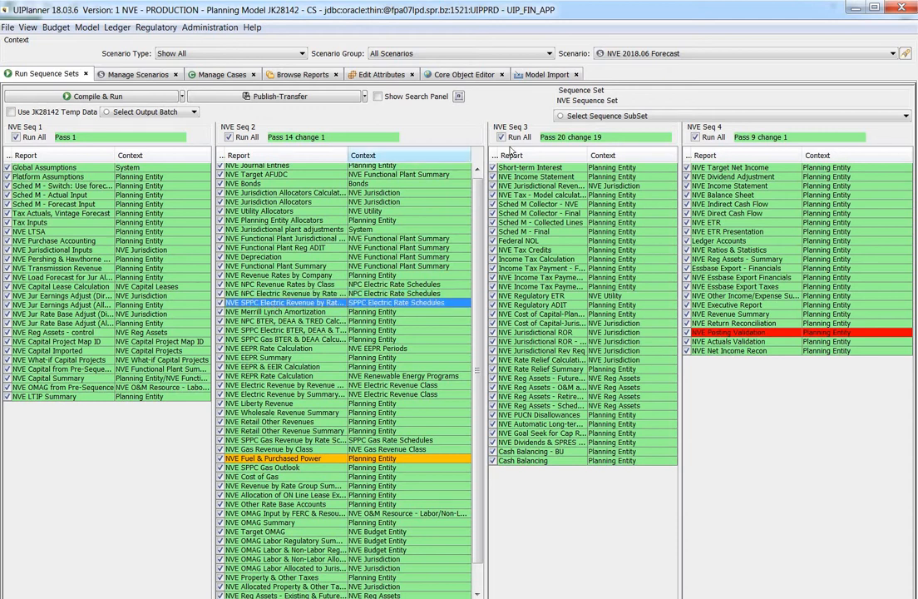
Glance at the imported file in Model Import, return to the Core Object Editor, and set the object type to Line
{"action": "left_click", "coordinate": [536, 77]}
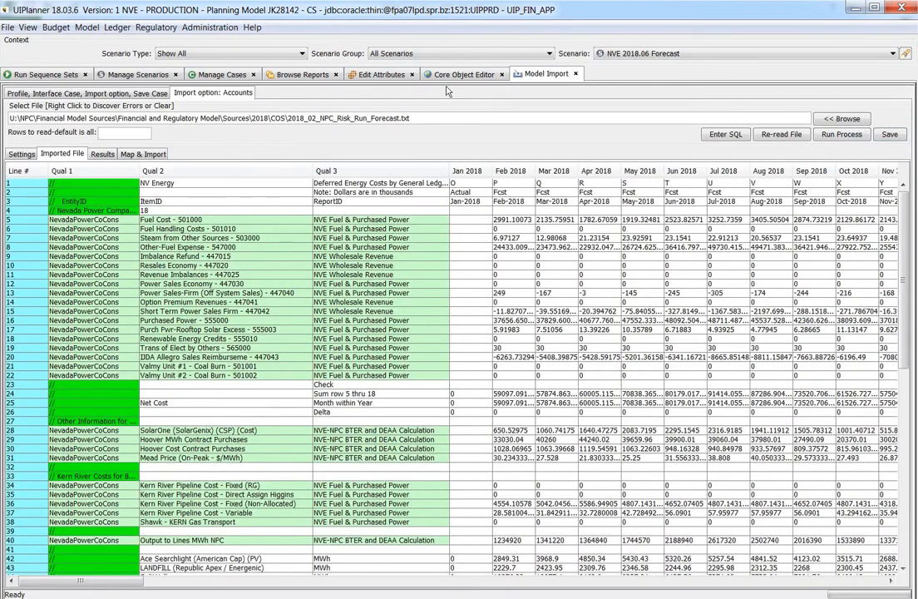
{"action": "left_click", "coordinate": [459, 74]}
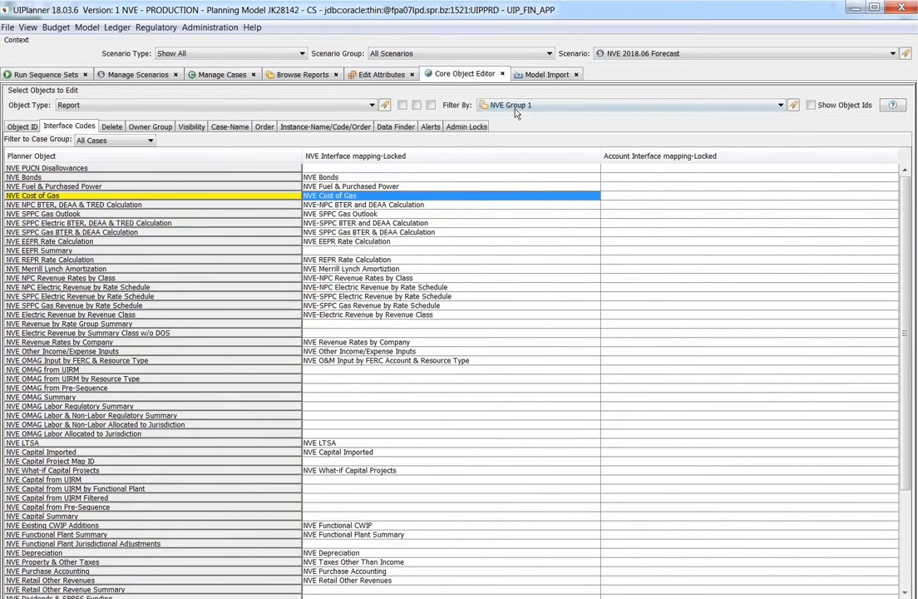
{"action": "left_click", "coordinate": [516, 113]}
{"action": "left_click", "coordinate": [517, 110]}
{"action": "left_click", "coordinate": [257, 106]}
{"action": "scroll", "coordinate": [233, 218], "scroll_direction": "up", "scroll_amount": 6}
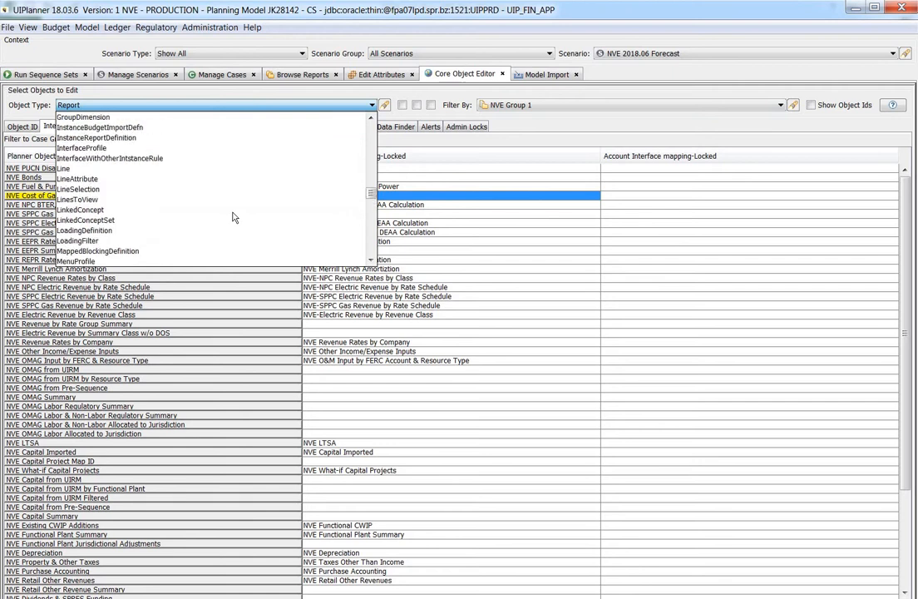
{"action": "left_click", "coordinate": [191, 169]}
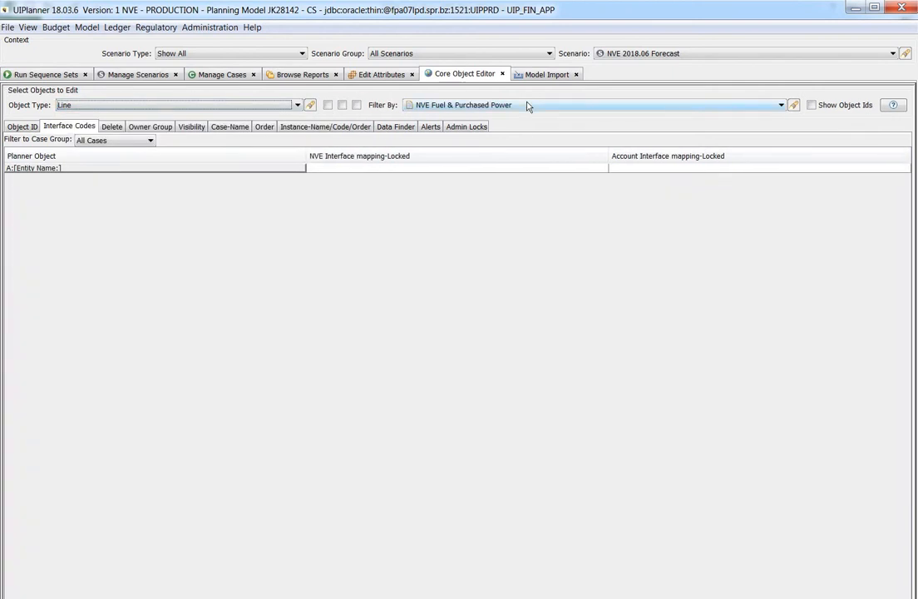
Filter the lines by the NVE SPPC Electric Revenue by Rate Schedule report to show their interface codes
{"action": "left_click", "coordinate": [527, 106]}
{"action": "scroll", "coordinate": [529, 238], "scroll_direction": "up", "scroll_amount": 8}
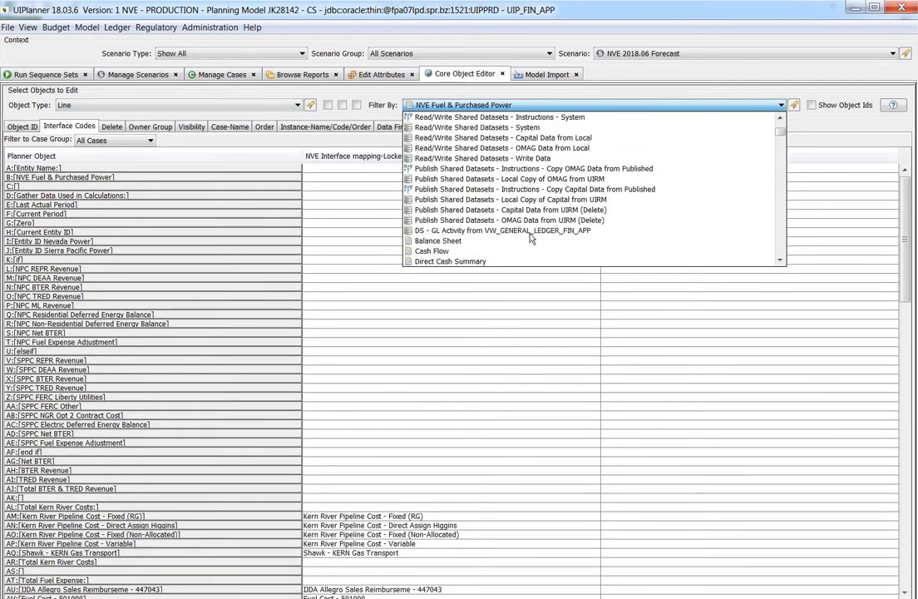
{"action": "scroll", "coordinate": [530, 239], "scroll_direction": "up", "scroll_amount": 1}
{"action": "scroll", "coordinate": [529, 239], "scroll_direction": "down", "scroll_amount": 10}
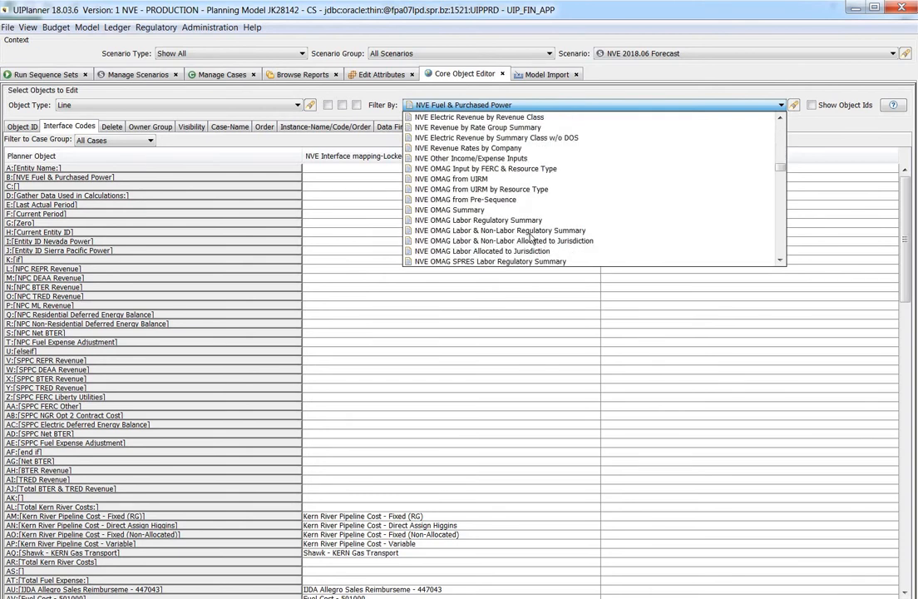
{"action": "scroll", "coordinate": [529, 239], "scroll_direction": "down", "scroll_amount": 4}
{"action": "scroll", "coordinate": [530, 239], "scroll_direction": "up", "scroll_amount": 6}
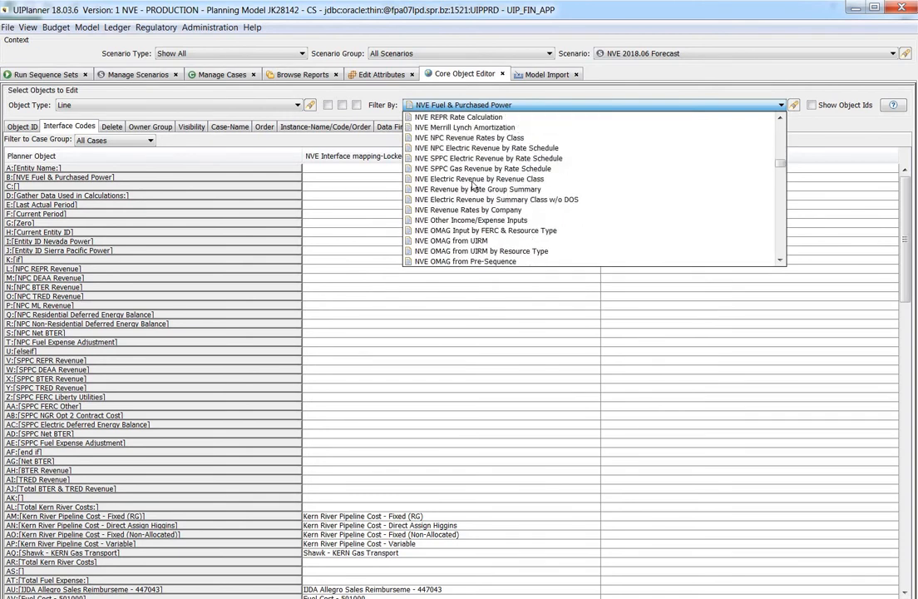
{"action": "left_click", "coordinate": [514, 158]}
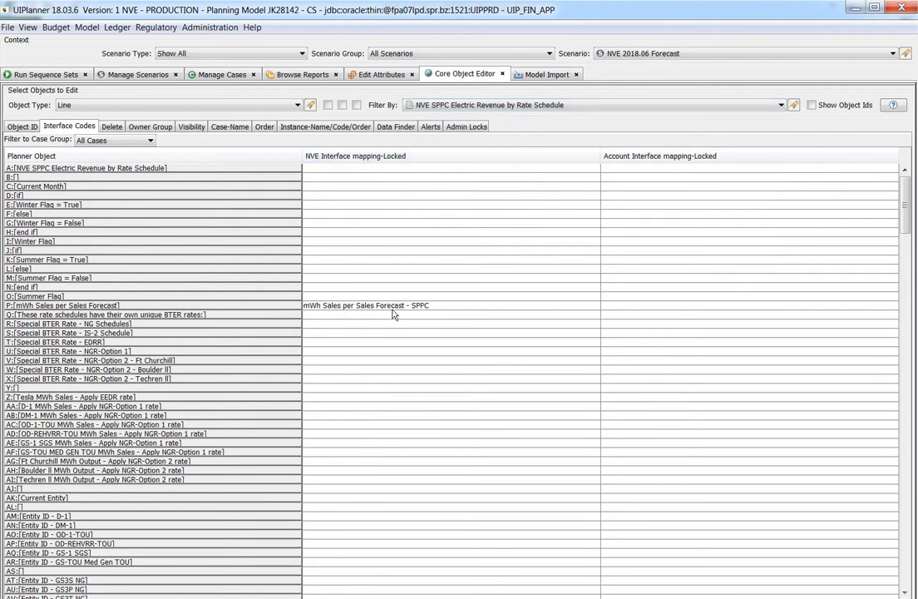
Check the NVE interface code of the mWh Sales per Sales Forecast line against the SPPC Electric Revenue report in NVE Seq 2
{"action": "left_click", "coordinate": [329, 307]}
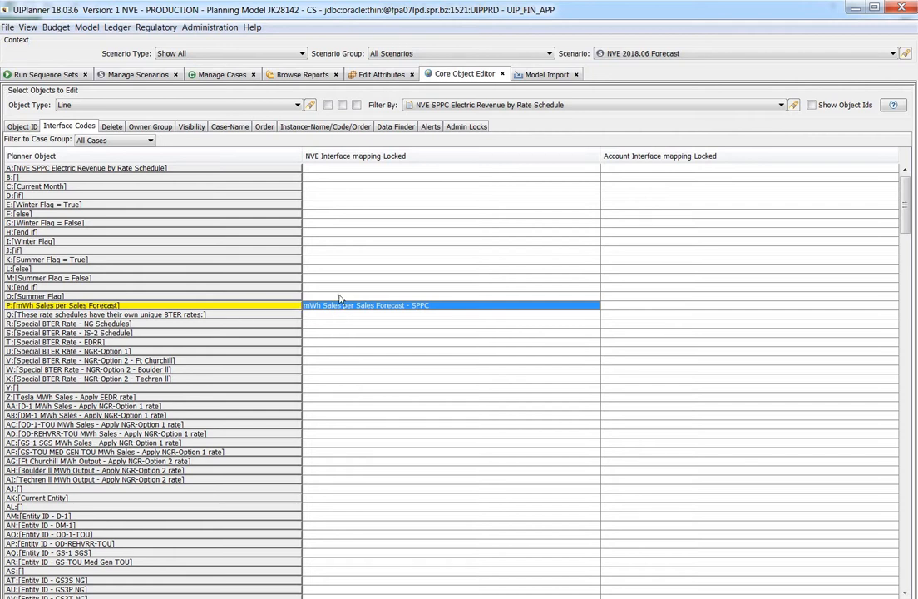
{"action": "left_click", "coordinate": [420, 315]}
{"action": "left_click", "coordinate": [418, 306]}
{"action": "left_click", "coordinate": [50, 74]}
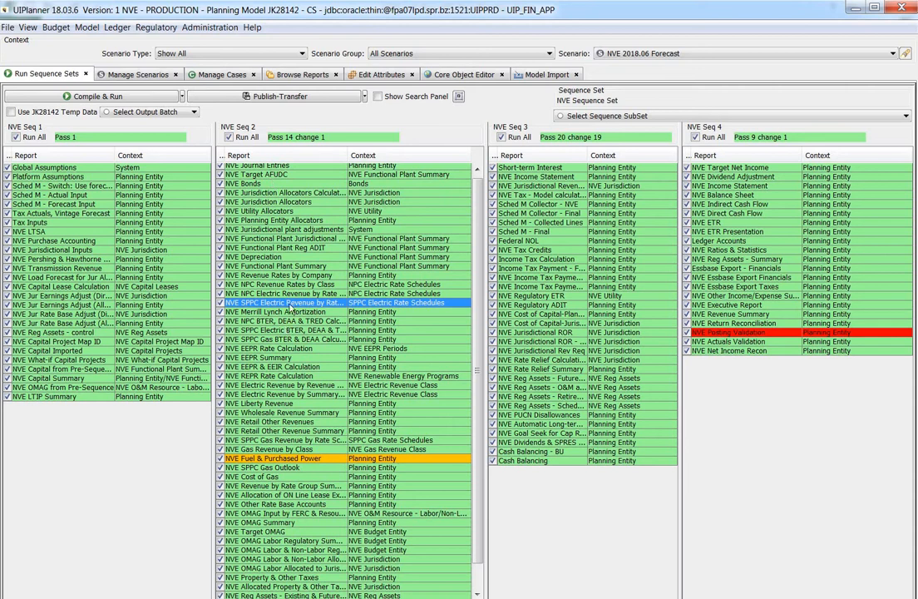
{"action": "left_click", "coordinate": [456, 74]}
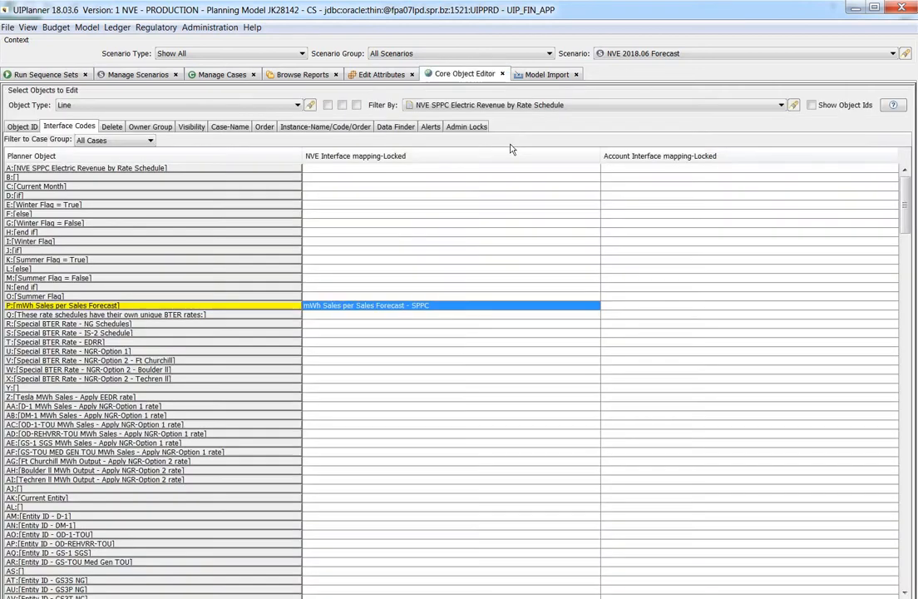
Set the Core Object Editor's object type to Report to list the report interface codes for NVE Group 1
{"action": "left_click", "coordinate": [199, 104]}
{"action": "scroll", "coordinate": [143, 234], "scroll_direction": "down", "scroll_amount": 10}
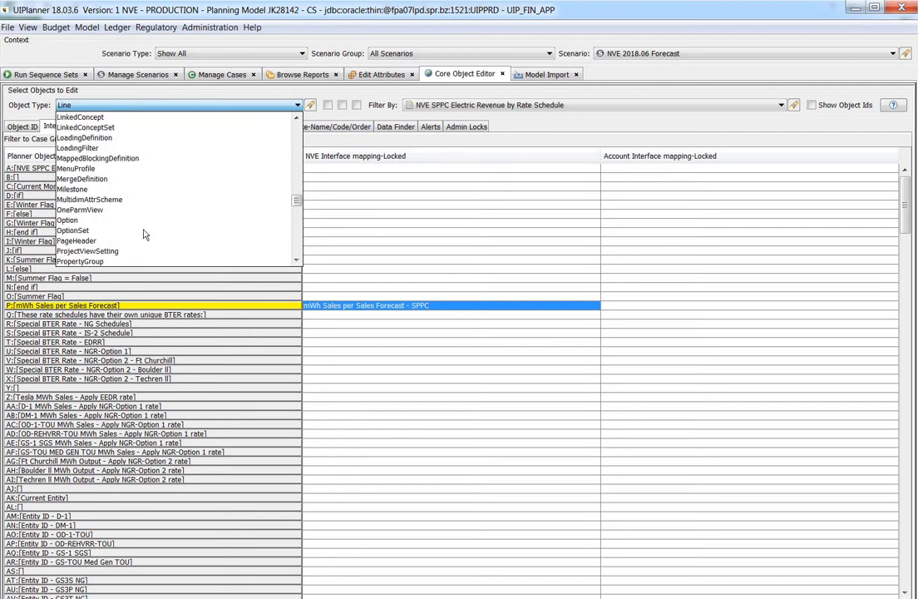
{"action": "left_click", "coordinate": [113, 172]}
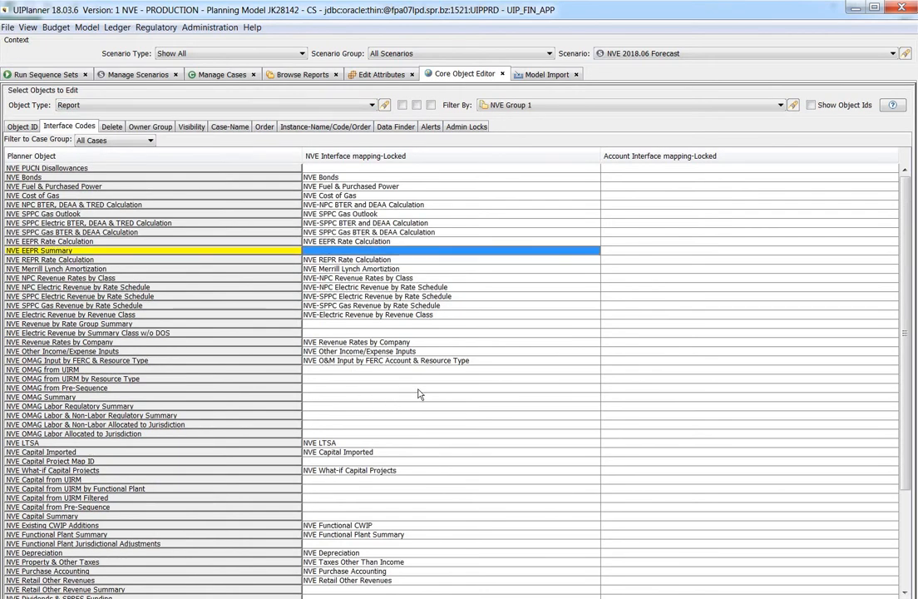
Examine the NVE interface mappings of the NVE Group 1 reports, including the capital, functional plant and retail other revenue rows
{"action": "left_click", "coordinate": [391, 388]}
{"action": "scroll", "coordinate": [394, 430], "scroll_direction": "down", "scroll_amount": 3}
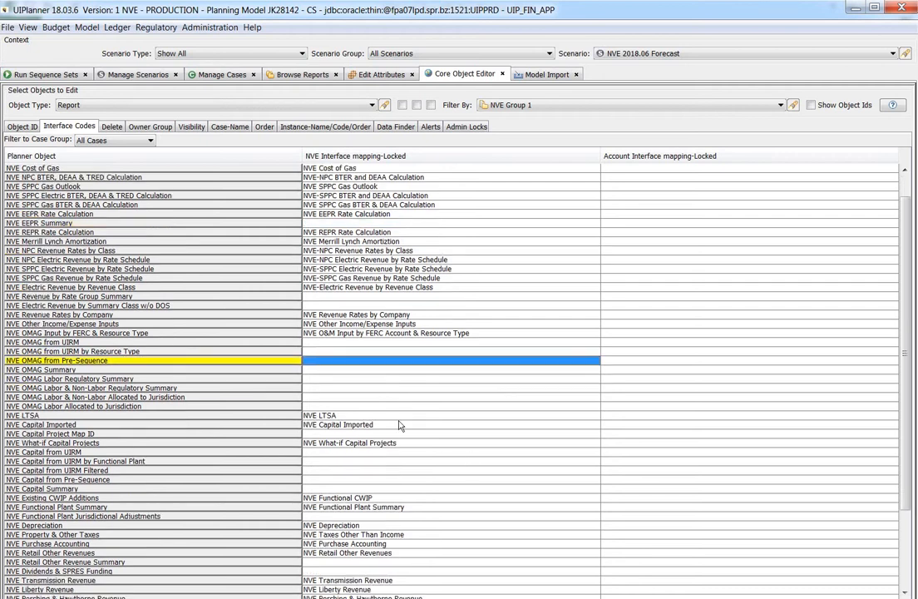
{"action": "left_click", "coordinate": [398, 415]}
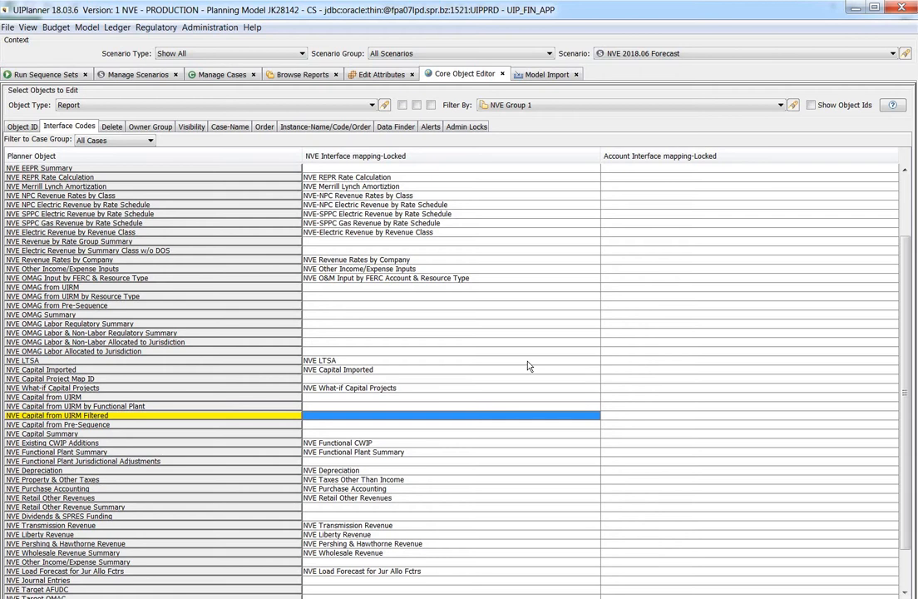
{"action": "scroll", "coordinate": [375, 366], "scroll_direction": "down", "scroll_amount": 2}
{"action": "left_click", "coordinate": [375, 357]}
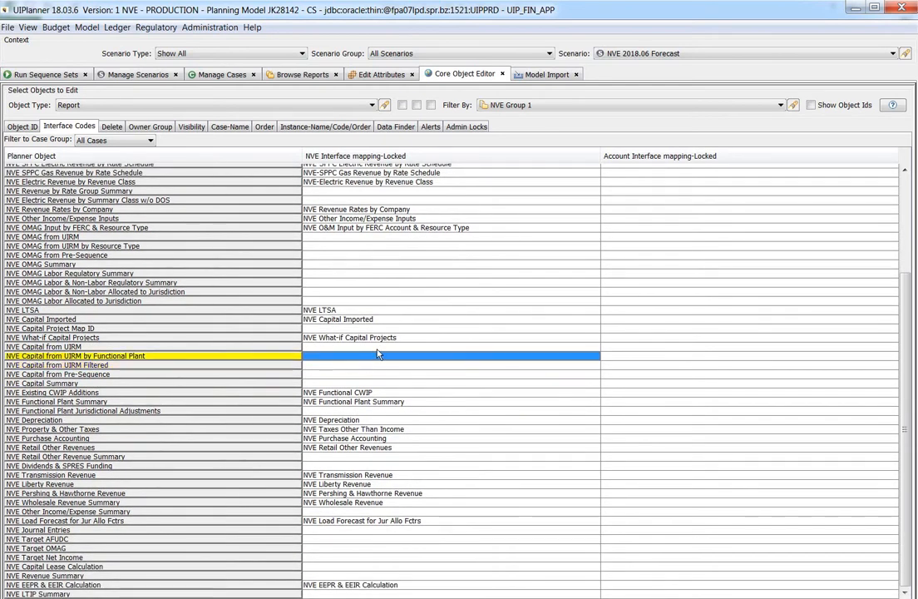
{"action": "key", "text": "Up"}
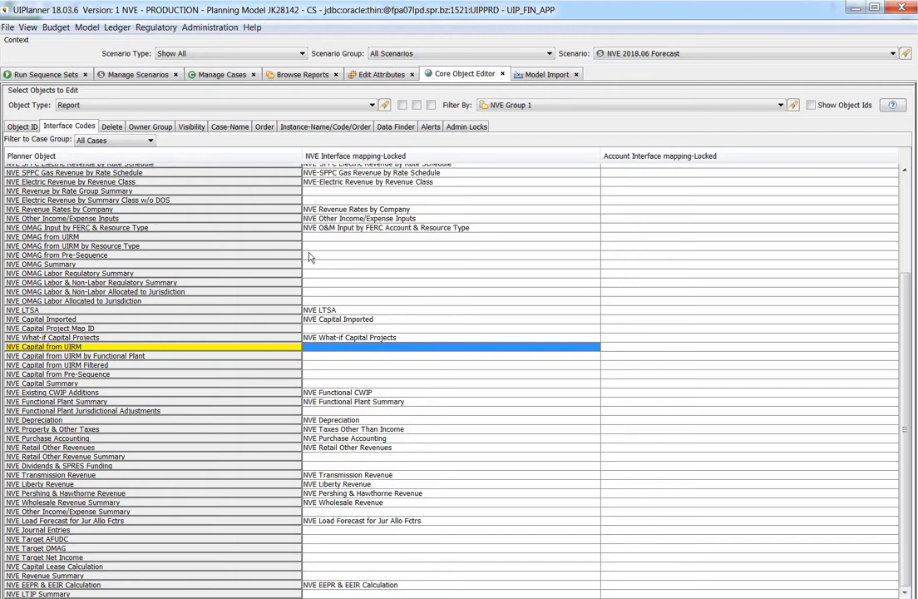
{"action": "left_click", "coordinate": [338, 411]}
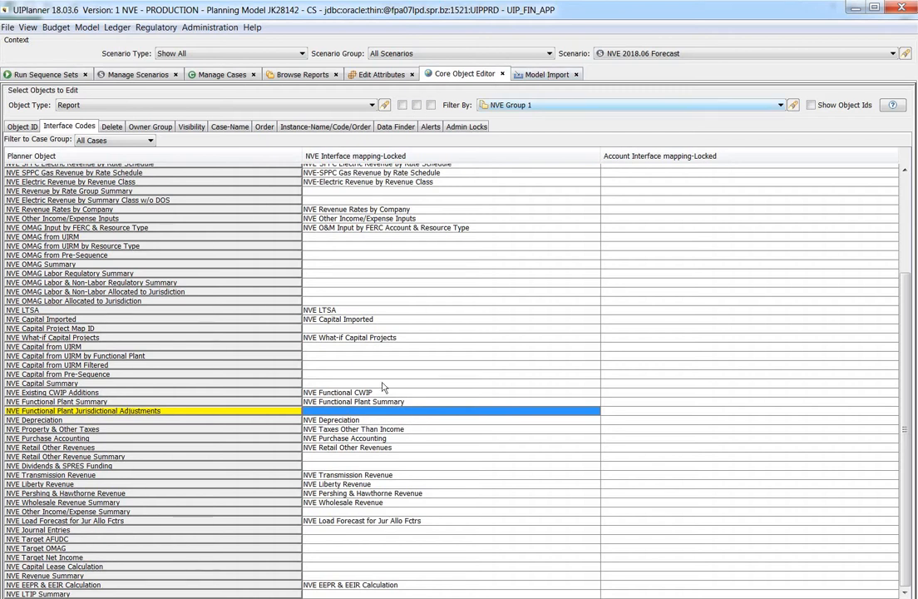
{"action": "left_click", "coordinate": [338, 457]}
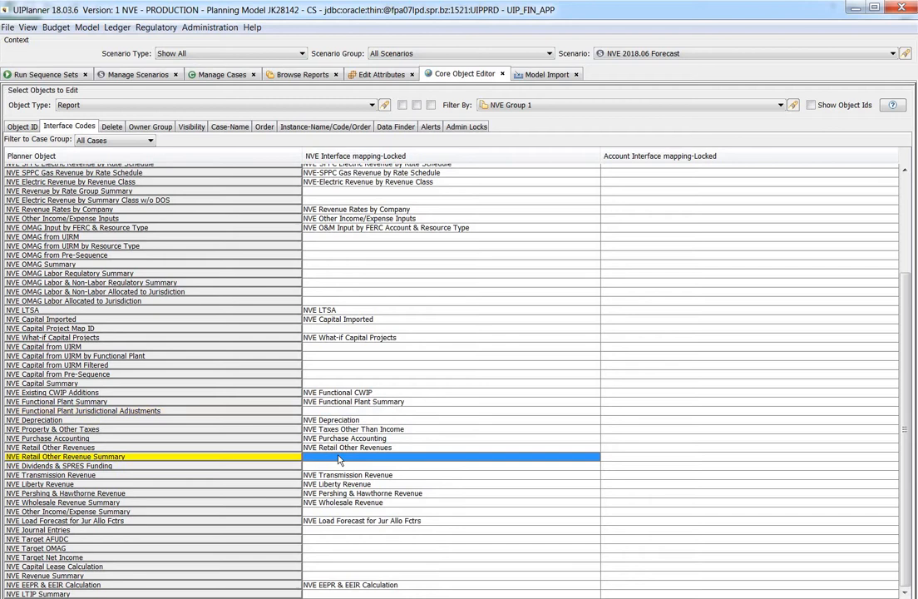
{"action": "left_click", "coordinate": [342, 411]}
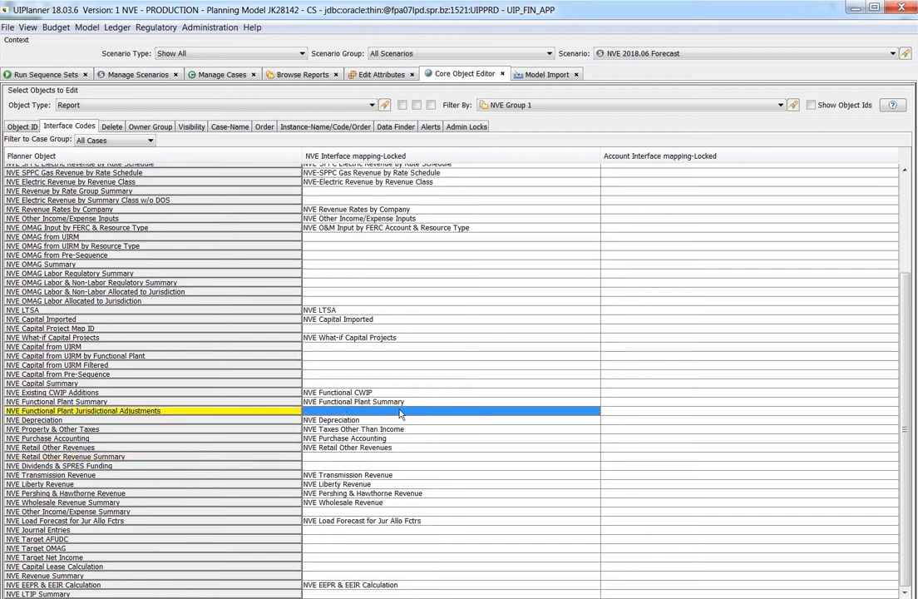
{"action": "left_click", "coordinate": [350, 386]}
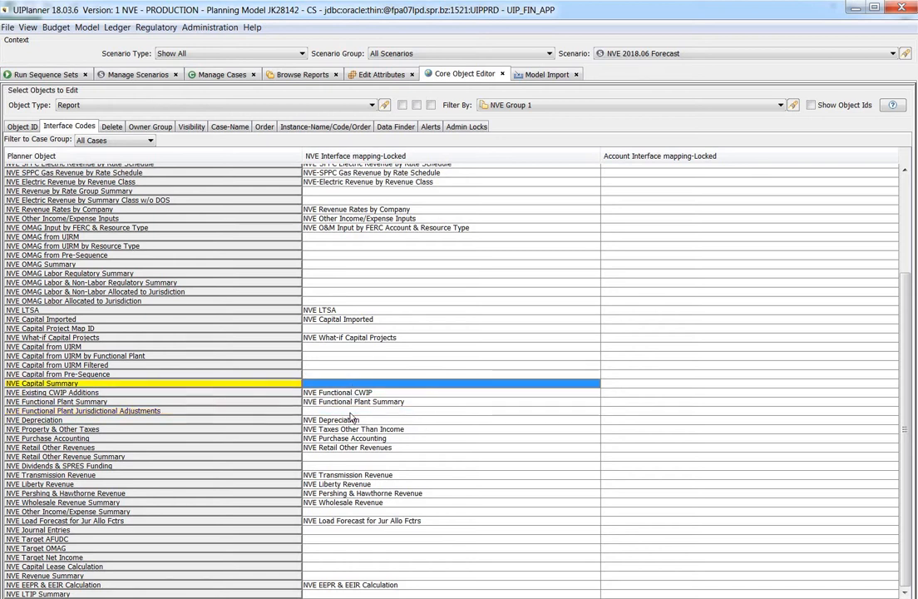
{"action": "left_click", "coordinate": [341, 411]}
{"action": "left_click", "coordinate": [327, 456]}
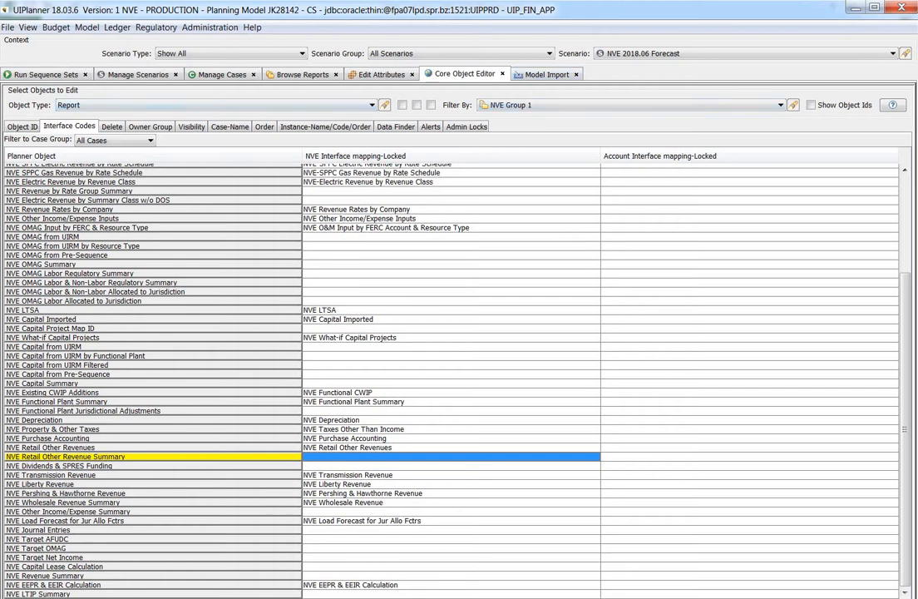
Switch to the risk run workbook in Excel and inspect the Jan-2018 formulas from D13 down to D20 on User_Lookup
{"action": "left_click", "coordinate": [74, 249]}
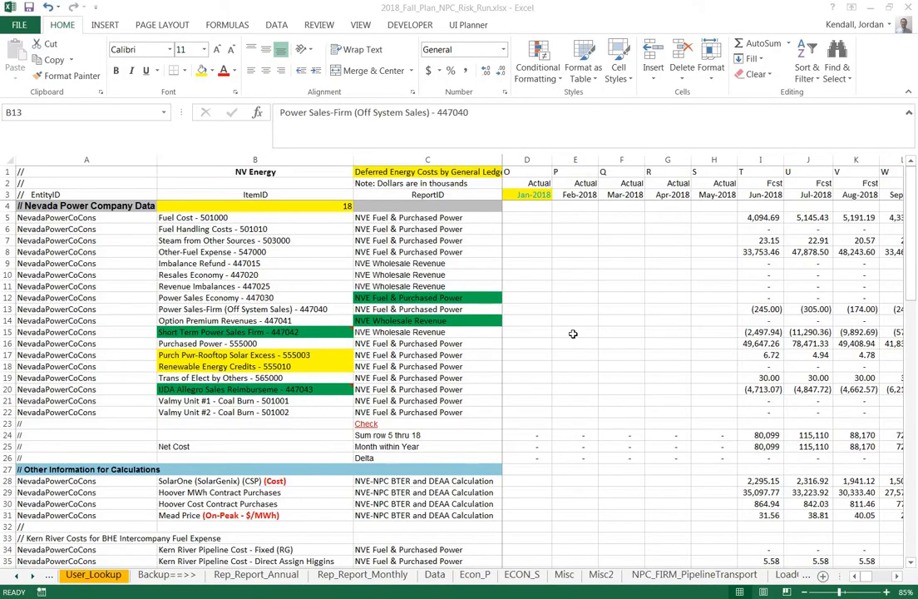
{"action": "key", "text": "Right"}
{"action": "key", "text": "Right"}
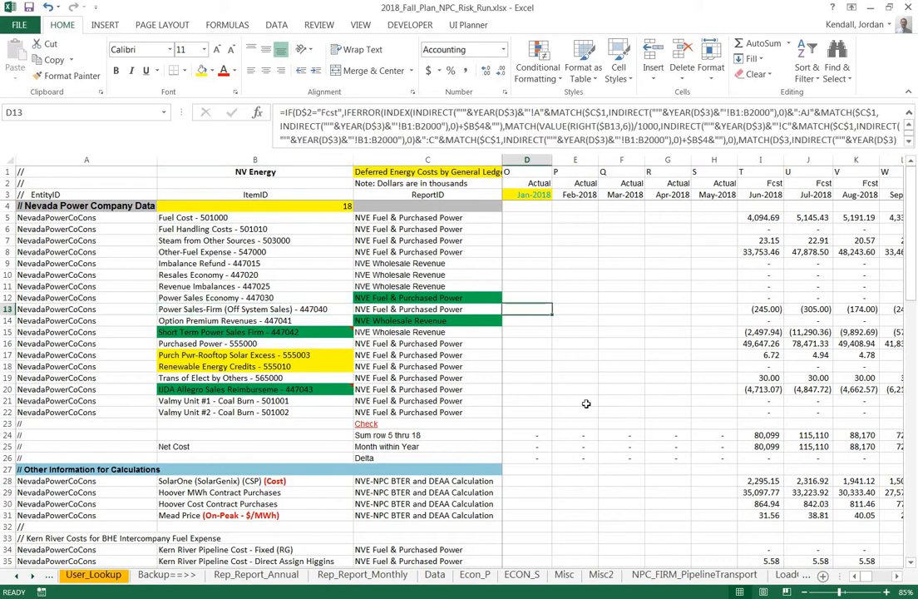
{"action": "key", "text": "Down"}
{"action": "key", "text": "Down"}
{"action": "key", "text": "Down"}
{"action": "key", "text": "Down"}
{"action": "key", "text": "Down"}
{"action": "key", "text": "Down"}
{"action": "key", "text": "Down"}
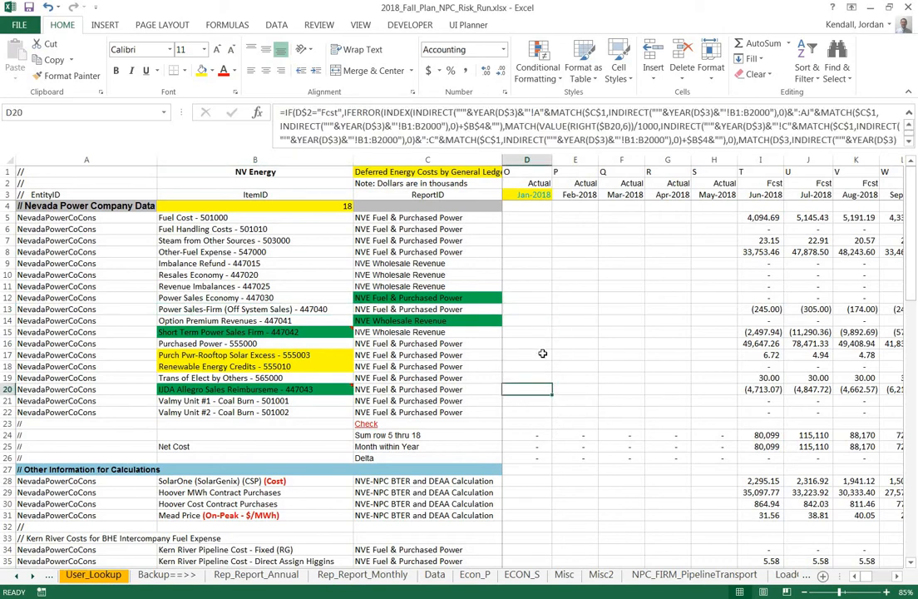
Select the range D5:I22, go to the Jun-2018 Fuel Cost cell I5, and enlarge the formula bar to show its whole formula
{"action": "left_click_drag", "start_coordinate": [537, 217], "coordinate": [770, 413]}
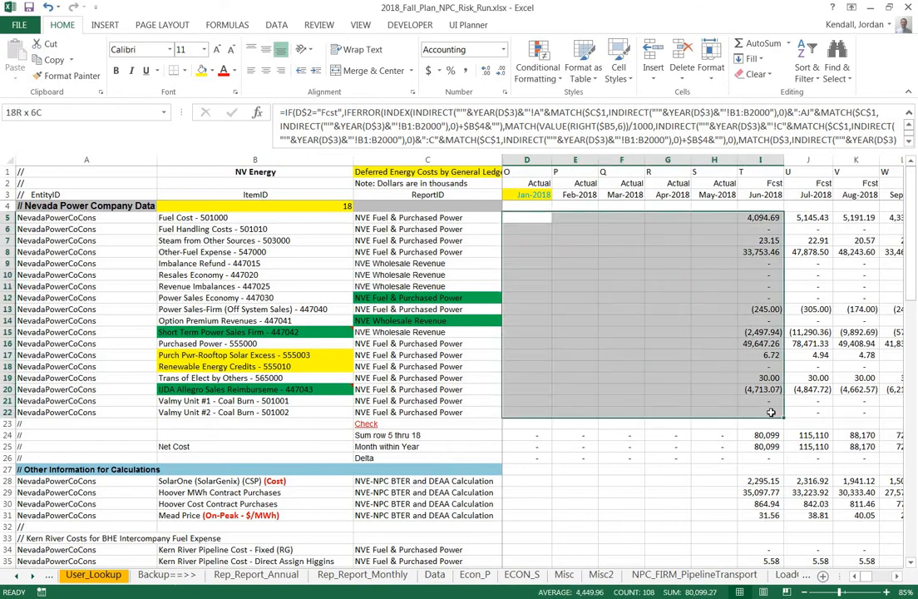
{"action": "key", "text": "ctrl+Right"}
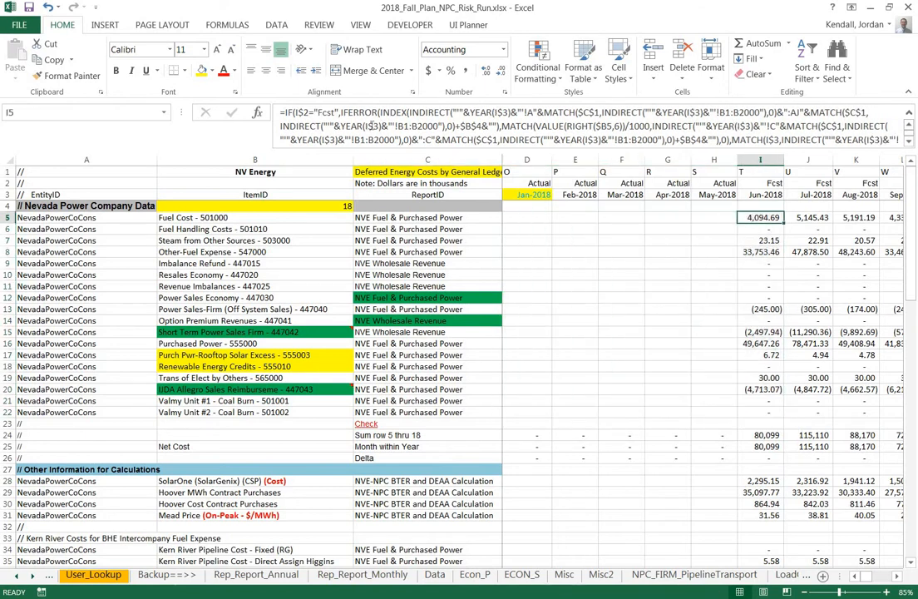
{"action": "left_click_drag", "start_coordinate": [439, 150], "coordinate": [426, 250]}
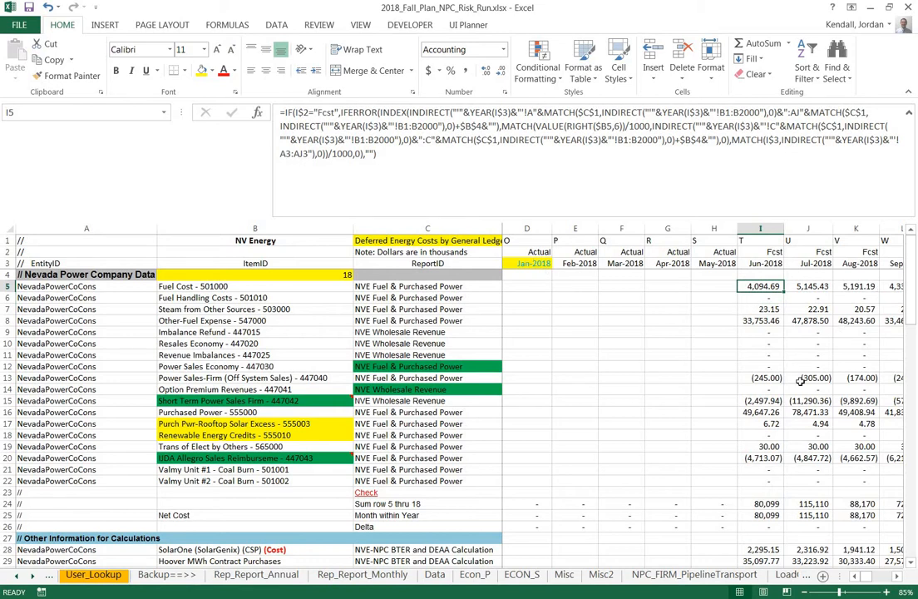
Compare the Fuel Cost formulas in H5 and D5 and examine the Jan-2018 formulas upward from row 22 to row 13
{"action": "left_click", "coordinate": [703, 286]}
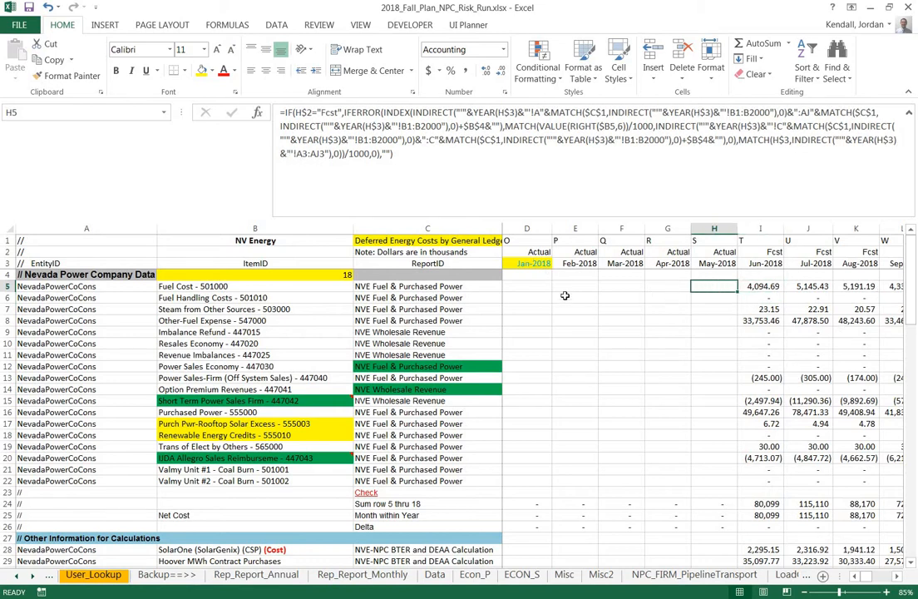
{"action": "left_click", "coordinate": [553, 288]}
{"action": "left_click", "coordinate": [542, 286]}
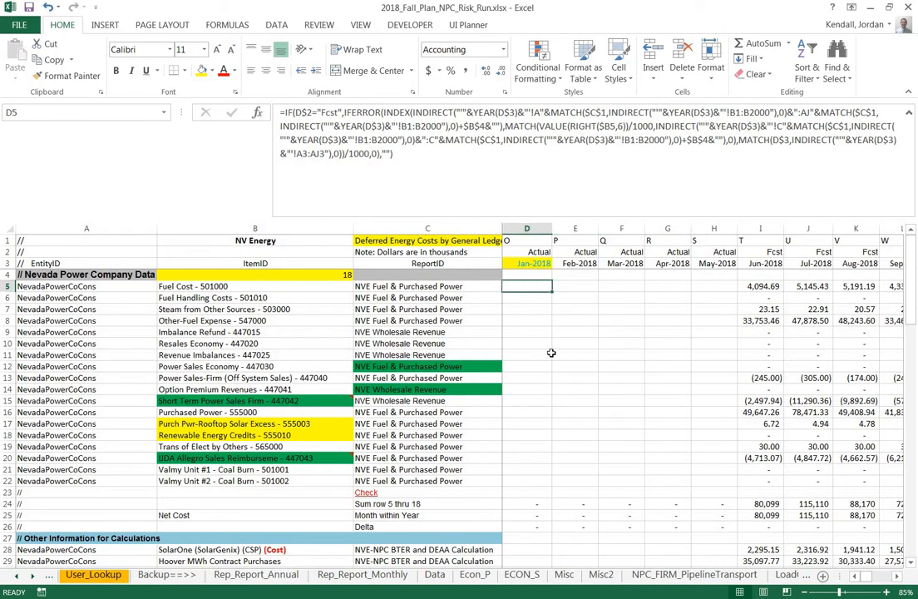
{"action": "left_click", "coordinate": [540, 482]}
{"action": "key", "text": "Up"}
{"action": "key", "text": "Up"}
{"action": "key", "text": "Up"}
{"action": "key", "text": "Up"}
{"action": "key", "text": "Up"}
{"action": "key", "text": "Up"}
{"action": "key", "text": "Up"}
{"action": "key", "text": "Up"}
{"action": "key", "text": "Up"}
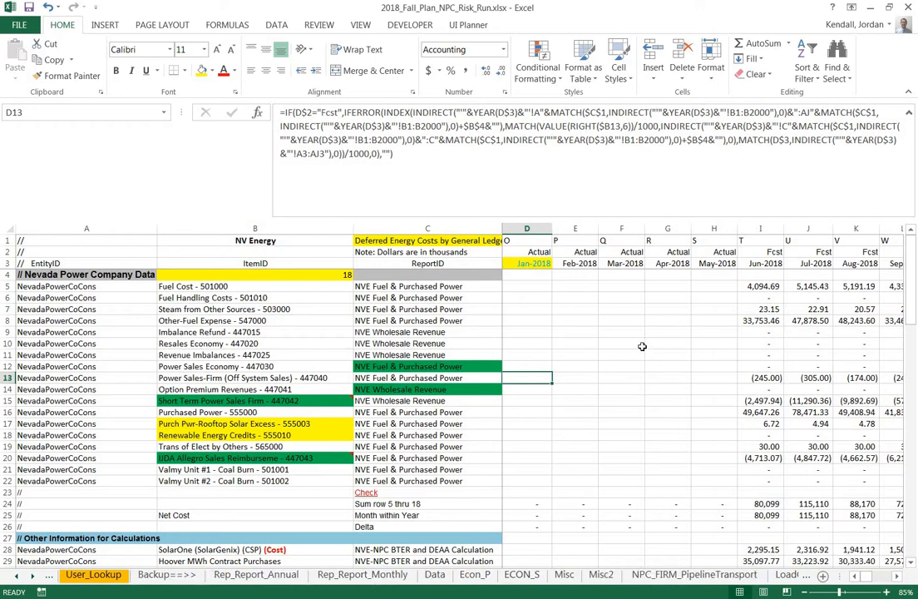
Examine the Jun-2018 check formulas for the row sum in I24, Month within Year in I25 and Delta in I26
{"action": "left_click", "coordinate": [763, 285]}
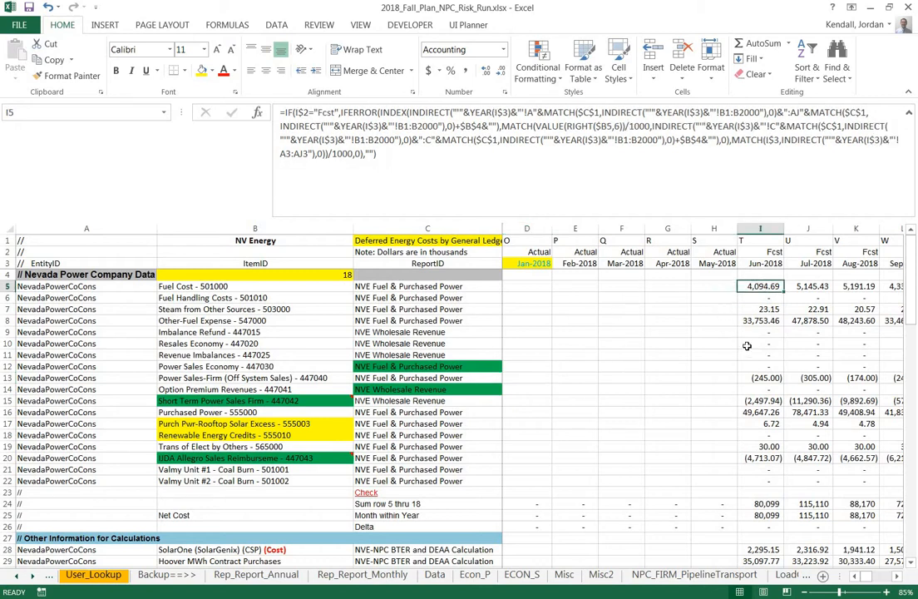
{"action": "left_click", "coordinate": [767, 516]}
{"action": "key", "text": "Down"}
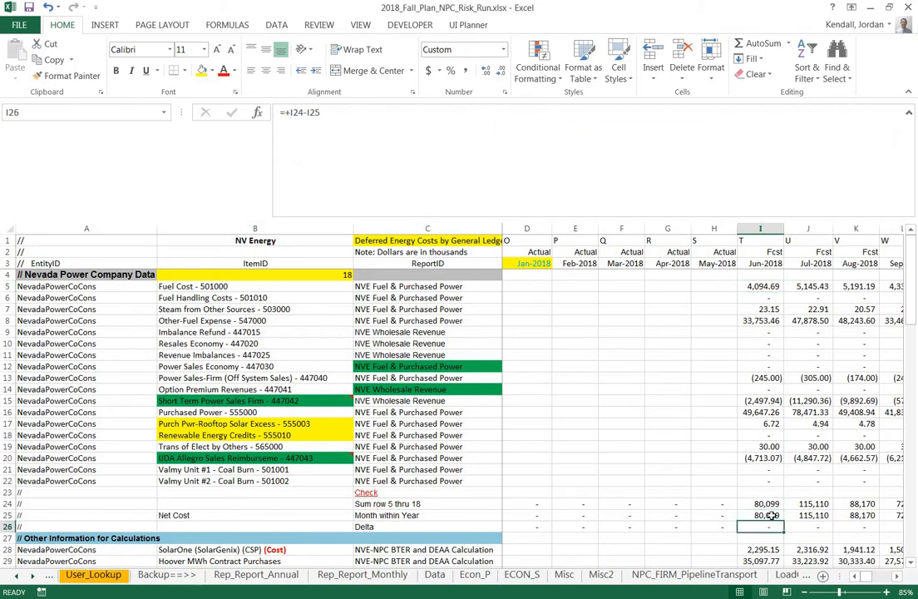
{"action": "left_click", "coordinate": [772, 514]}
{"action": "left_click_drag", "start_coordinate": [769, 278], "coordinate": [773, 494]}
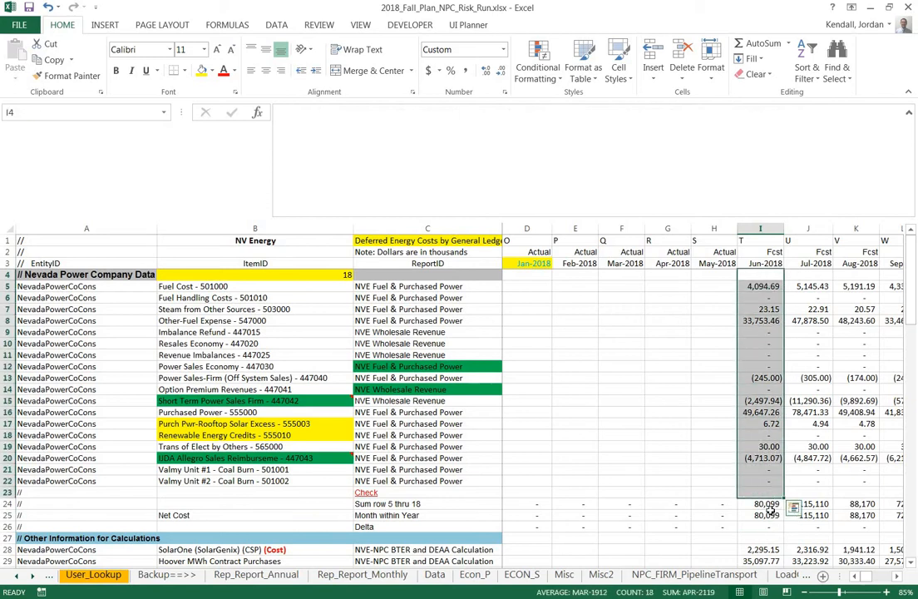
{"action": "left_click", "coordinate": [772, 505]}
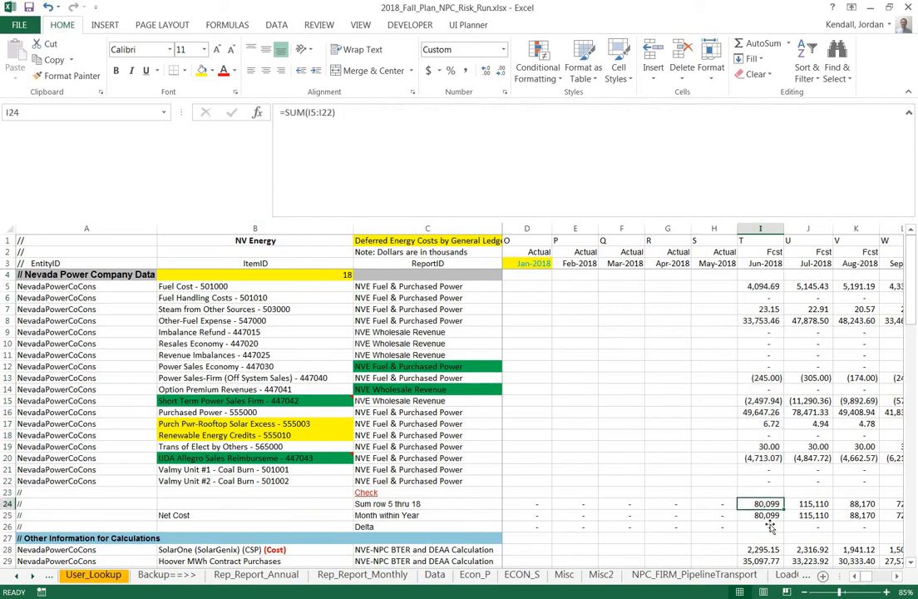
{"action": "key", "text": "Down"}
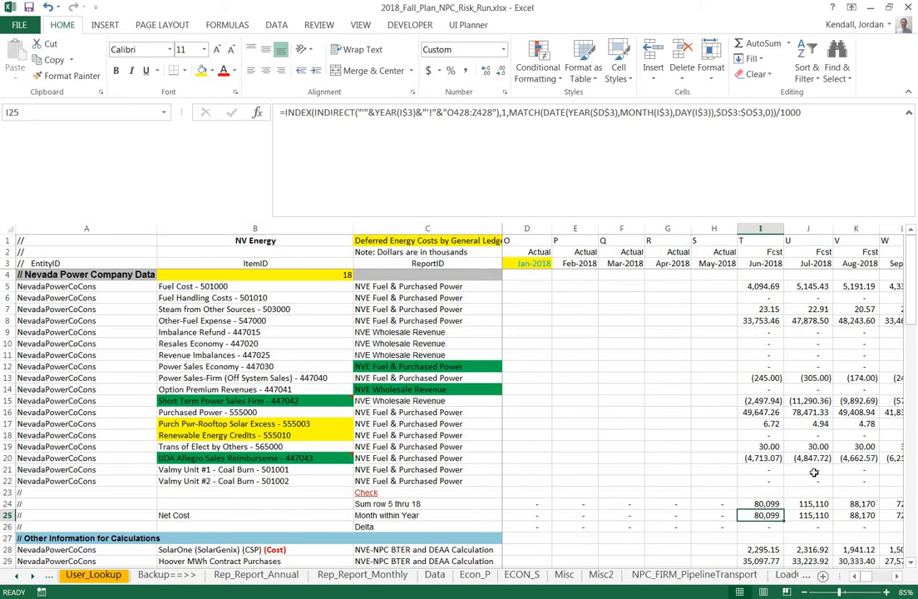
Compare the lookup formulas for Fuel Cost in I5 and G5 with the Purchased Power formula in I16
{"action": "scroll", "coordinate": [809, 470], "scroll_direction": "down", "scroll_amount": 3}
{"action": "scroll", "coordinate": [807, 499], "scroll_direction": "up", "scroll_amount": 3}
{"action": "left_click", "coordinate": [749, 286]}
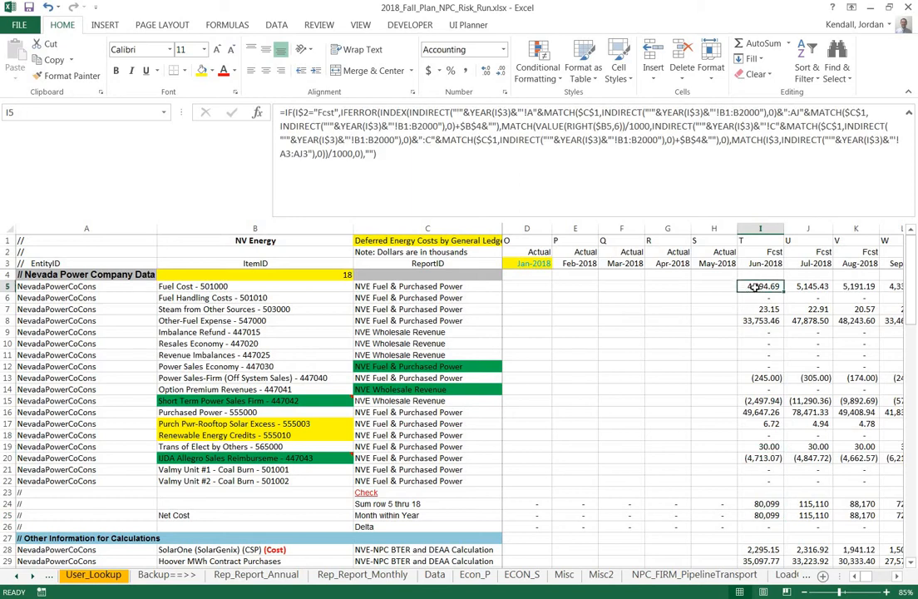
{"action": "left_click", "coordinate": [673, 286]}
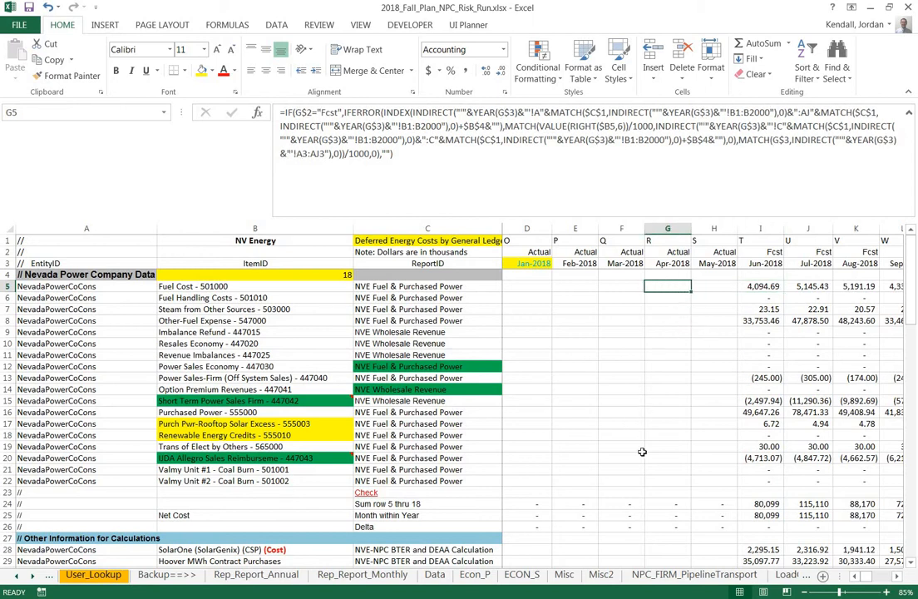
{"action": "left_click", "coordinate": [762, 287]}
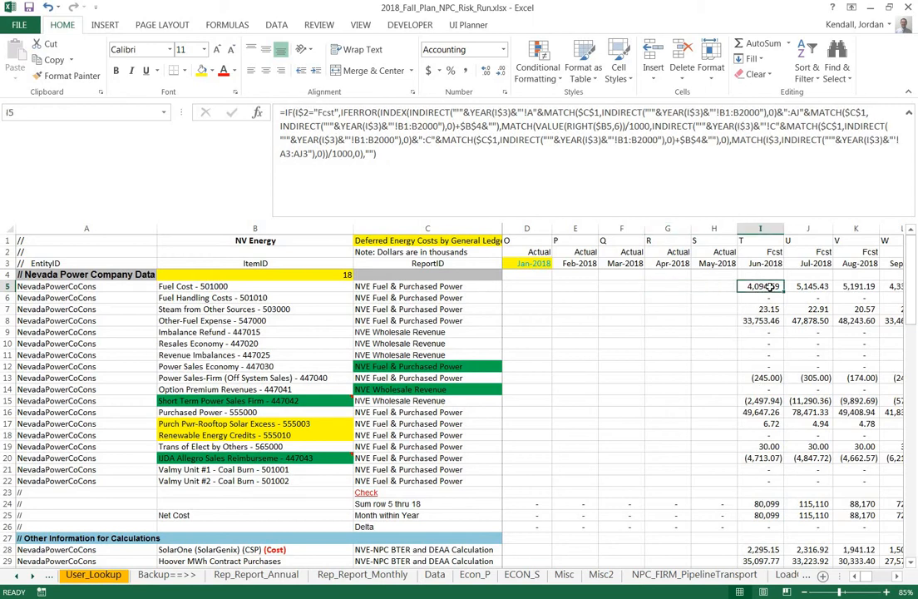
{"action": "left_click", "coordinate": [775, 411]}
{"action": "scroll", "coordinate": [787, 402], "scroll_direction": "down", "scroll_amount": 1}
{"action": "scroll", "coordinate": [786, 401], "scroll_direction": "up", "scroll_amount": 1}
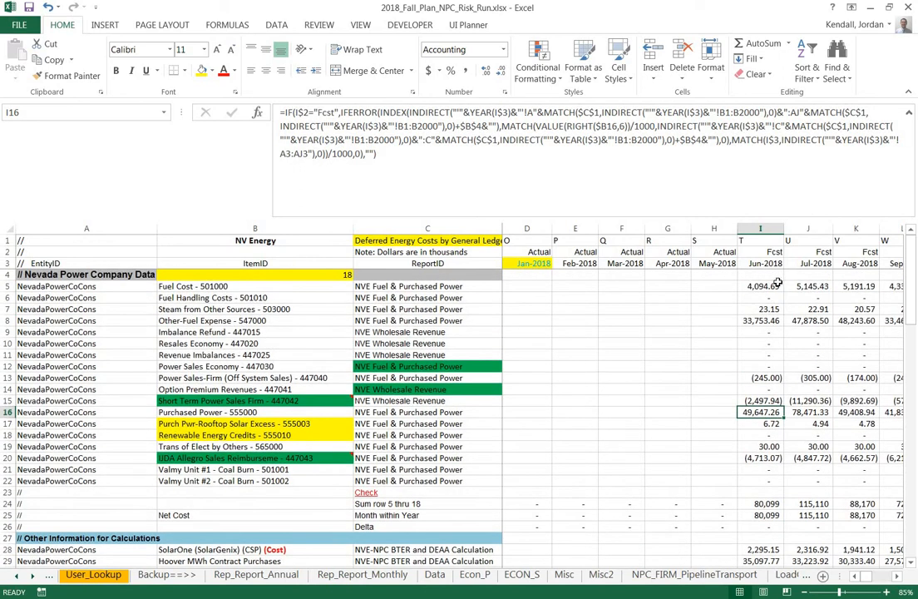
{"action": "left_click", "coordinate": [777, 285]}
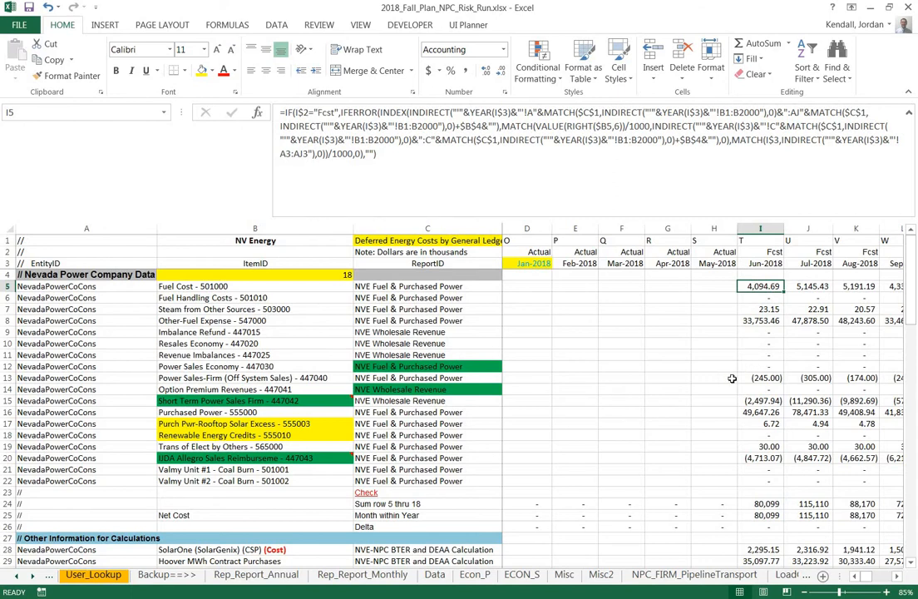
Examine the Jun-2018 formulas for Hoover MWh Contract Purchases in I29 and Mead Price in I31
{"action": "scroll", "coordinate": [707, 379], "scroll_direction": "down", "scroll_amount": 2}
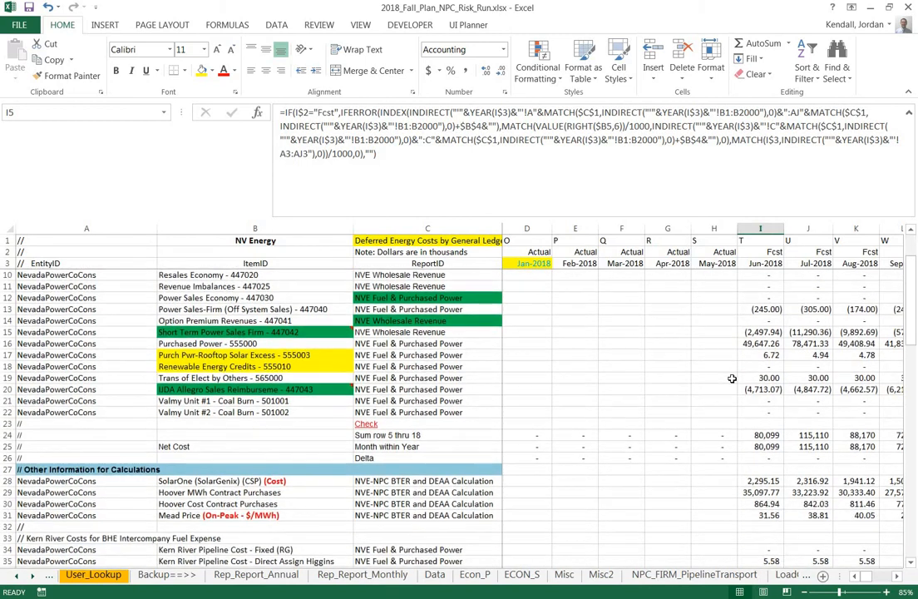
{"action": "left_click", "coordinate": [758, 492]}
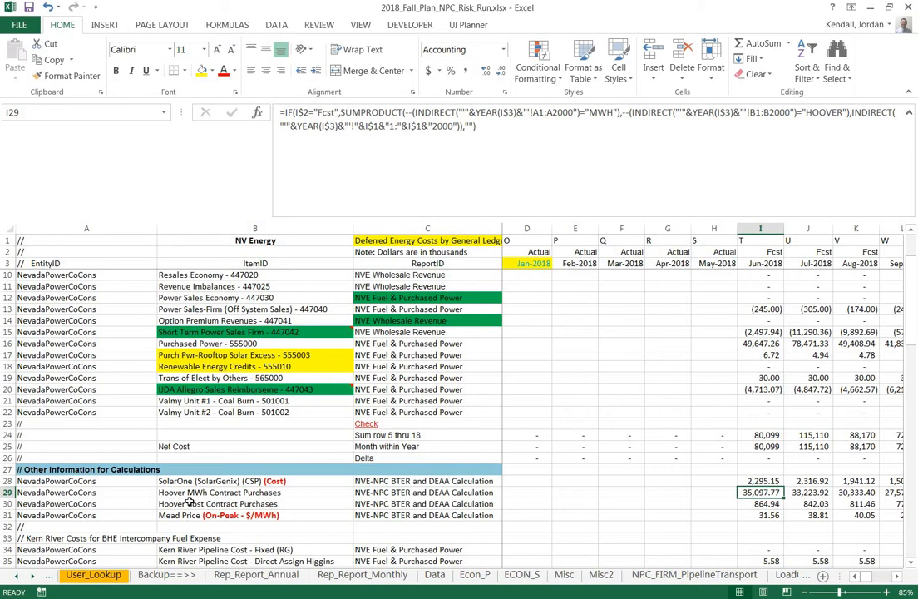
{"action": "left_click", "coordinate": [261, 493]}
{"action": "left_click", "coordinate": [752, 491]}
{"action": "left_click", "coordinate": [281, 514]}
{"action": "left_click", "coordinate": [773, 515]}
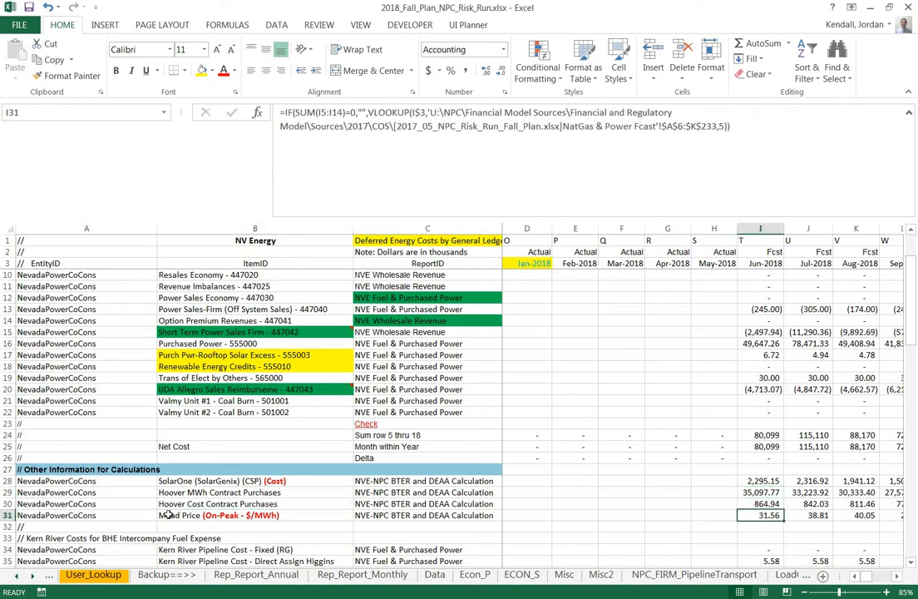
Compare the Hoover MWh Contract Purchases label in B29 with its formula in I29, and examine the SolarOne cost formula in I28
{"action": "left_click", "coordinate": [253, 492]}
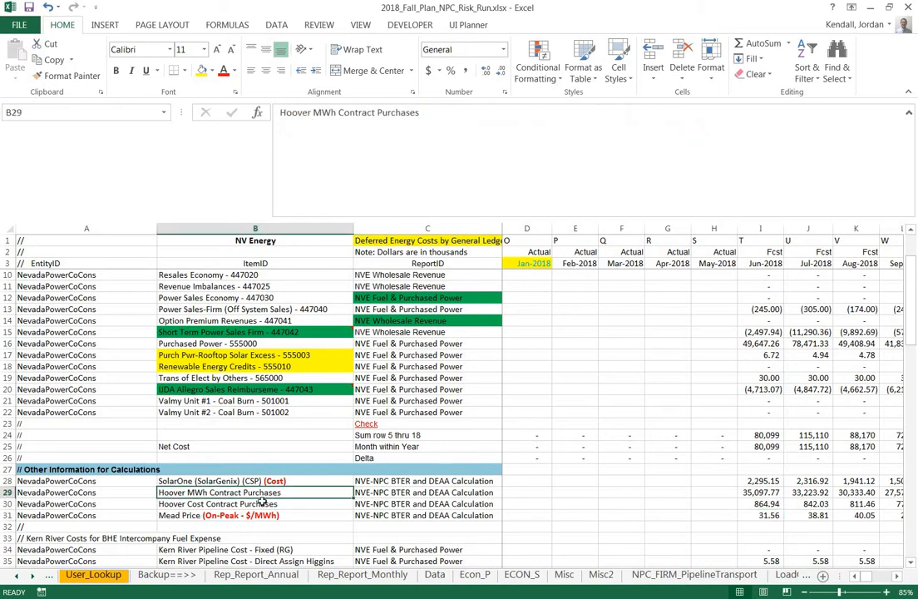
{"action": "left_click", "coordinate": [742, 513]}
{"action": "left_click", "coordinate": [744, 492]}
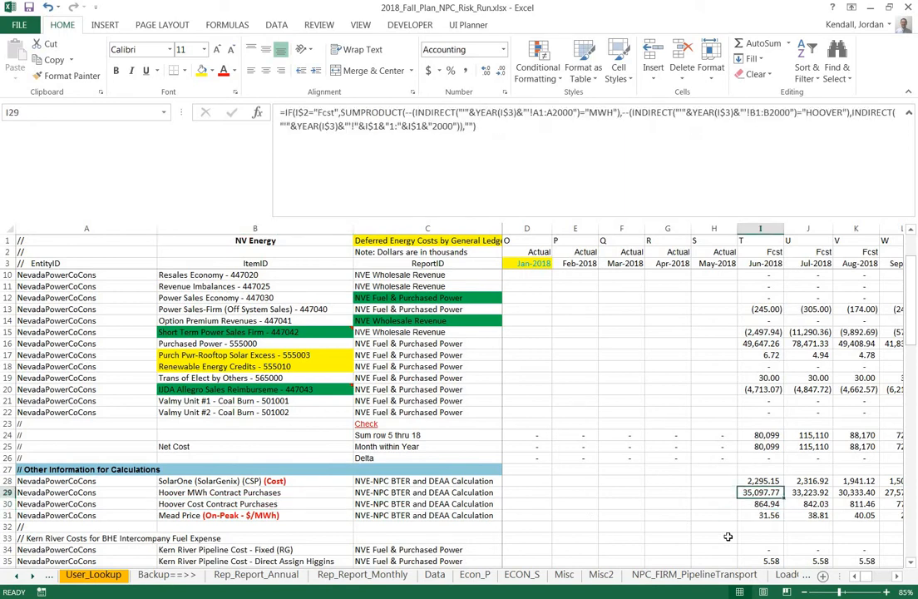
{"action": "left_click", "coordinate": [233, 493]}
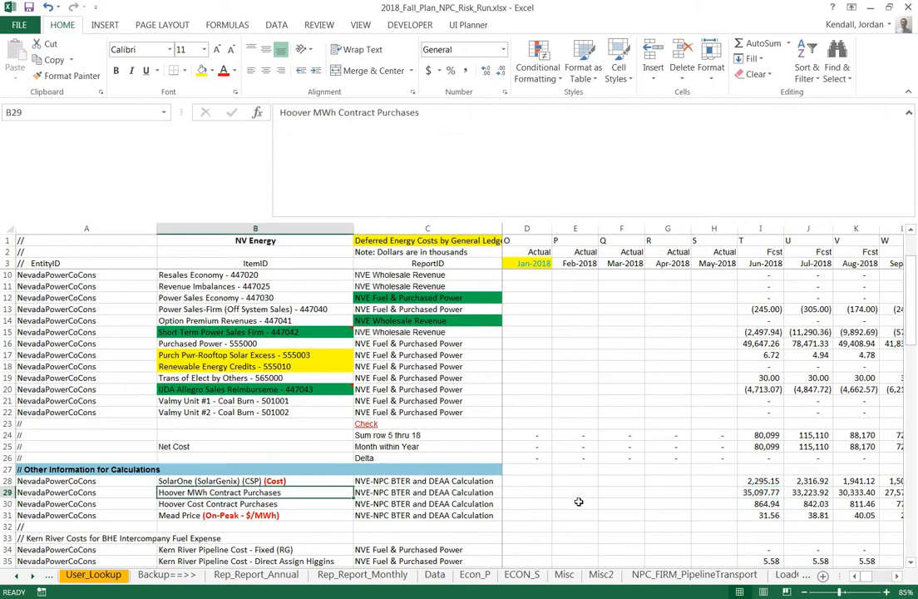
{"action": "left_click", "coordinate": [779, 493]}
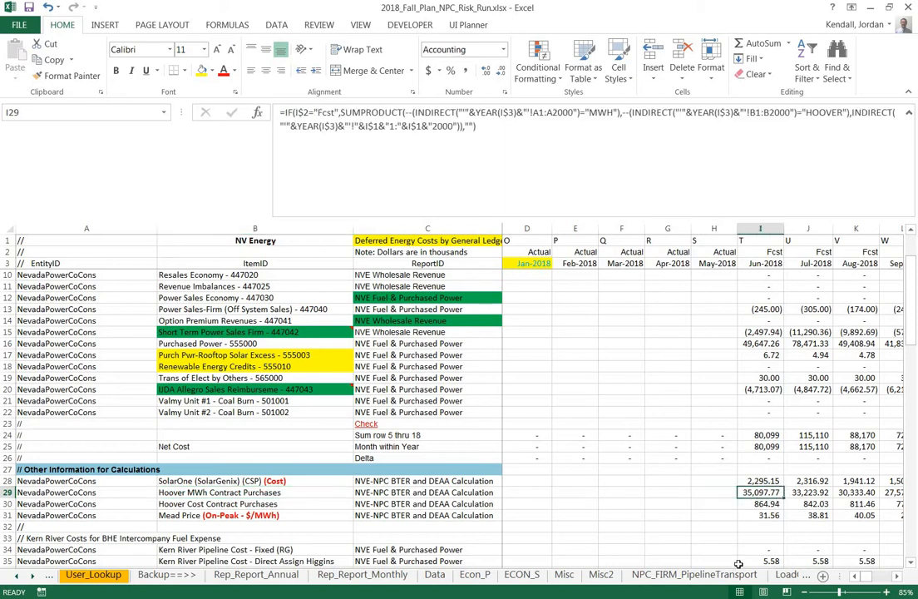
{"action": "key", "text": "Up"}
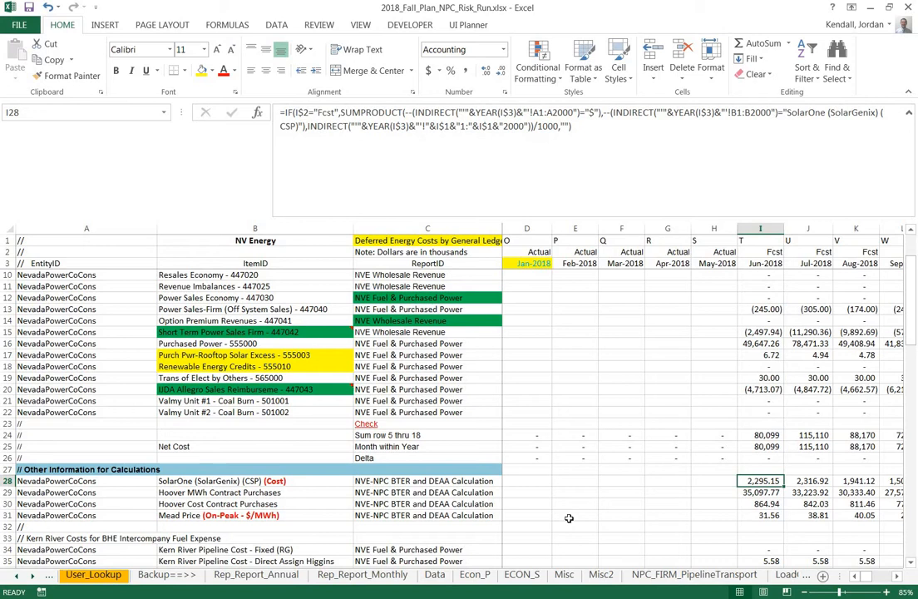
Compare the Imbalance Refund lookup formula in I9 with the SolarOne SUMPRODUCT formula in I28
{"action": "scroll", "coordinate": [569, 518], "scroll_direction": "down", "scroll_amount": 1}
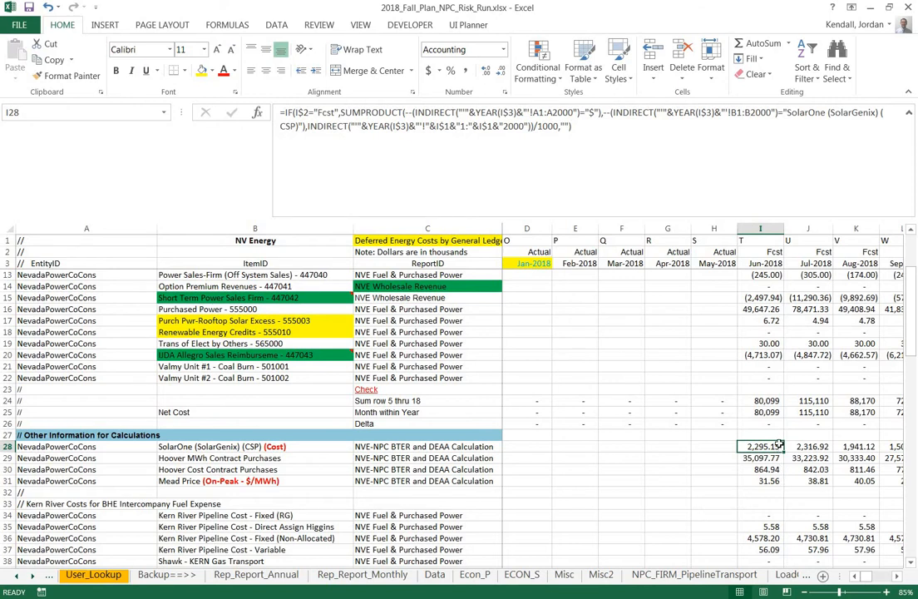
{"action": "scroll", "coordinate": [779, 444], "scroll_direction": "up", "scroll_amount": 3}
{"action": "left_click", "coordinate": [760, 332]}
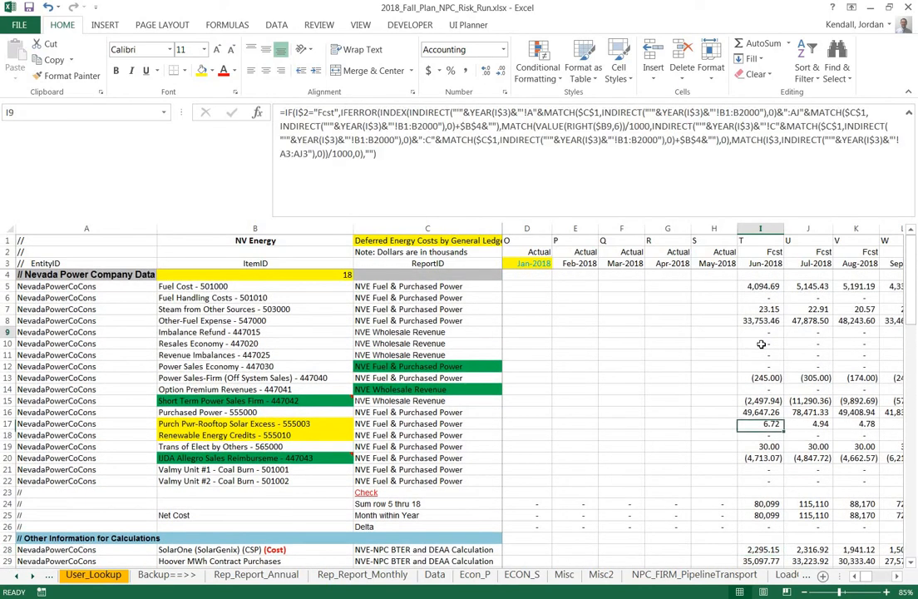
{"action": "scroll", "coordinate": [772, 413], "scroll_direction": "down", "scroll_amount": 4}
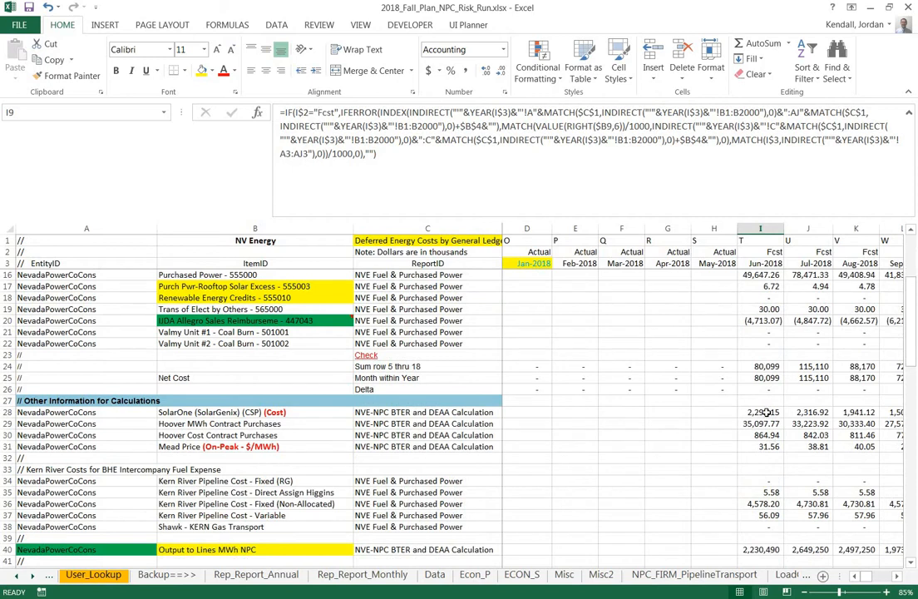
{"action": "left_click", "coordinate": [760, 412]}
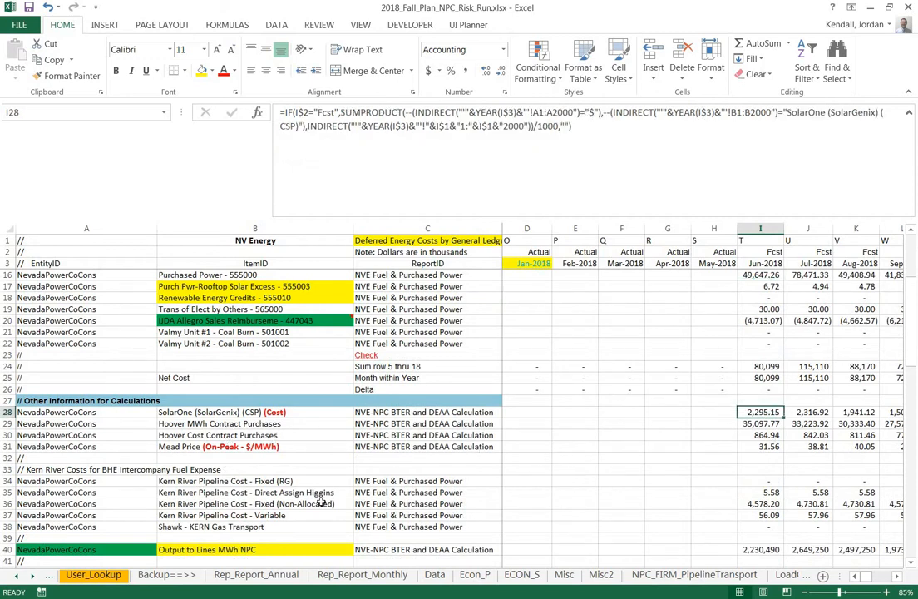
Compare the Kern River Direct Assign Higgins formula in I35 with the Purch Pwr-Rooftop Solar Excess formula in I17
{"action": "left_click", "coordinate": [776, 491]}
{"action": "scroll", "coordinate": [780, 499], "scroll_direction": "down", "scroll_amount": 4}
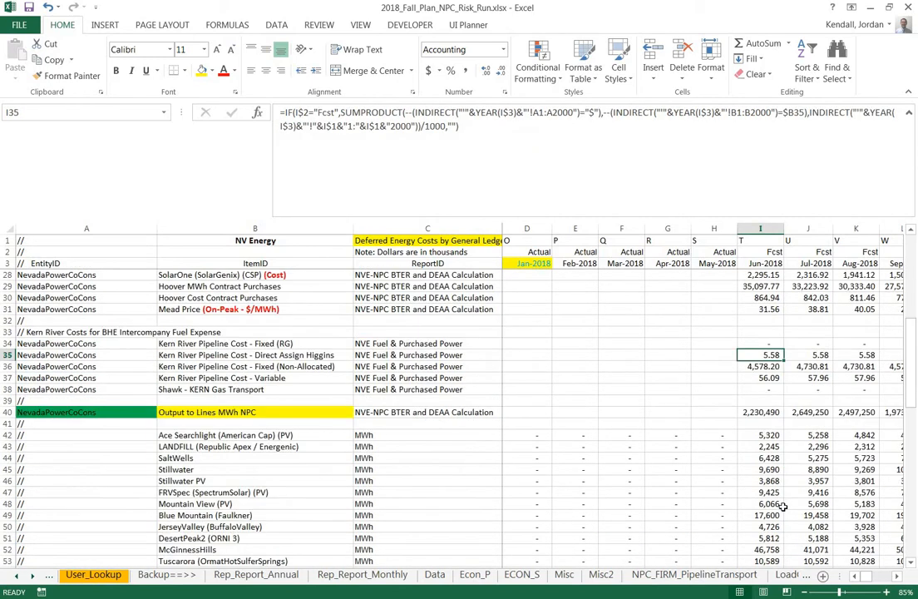
{"action": "scroll", "coordinate": [782, 506], "scroll_direction": "down", "scroll_amount": 4}
{"action": "scroll", "coordinate": [782, 507], "scroll_direction": "up", "scroll_amount": 12}
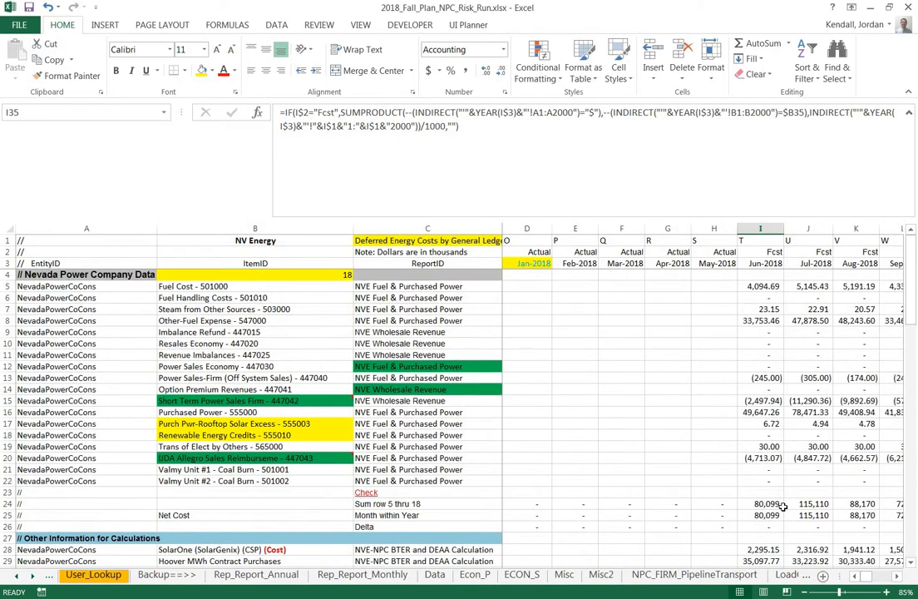
{"action": "left_click", "coordinate": [786, 424]}
{"action": "scroll", "coordinate": [789, 423], "scroll_direction": "down", "scroll_amount": 4}
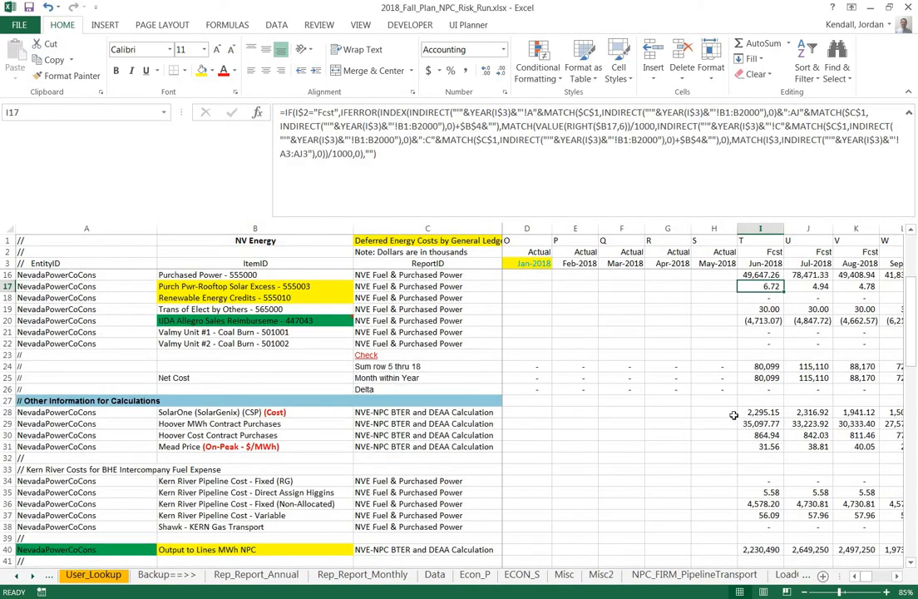
{"action": "left_click", "coordinate": [771, 493]}
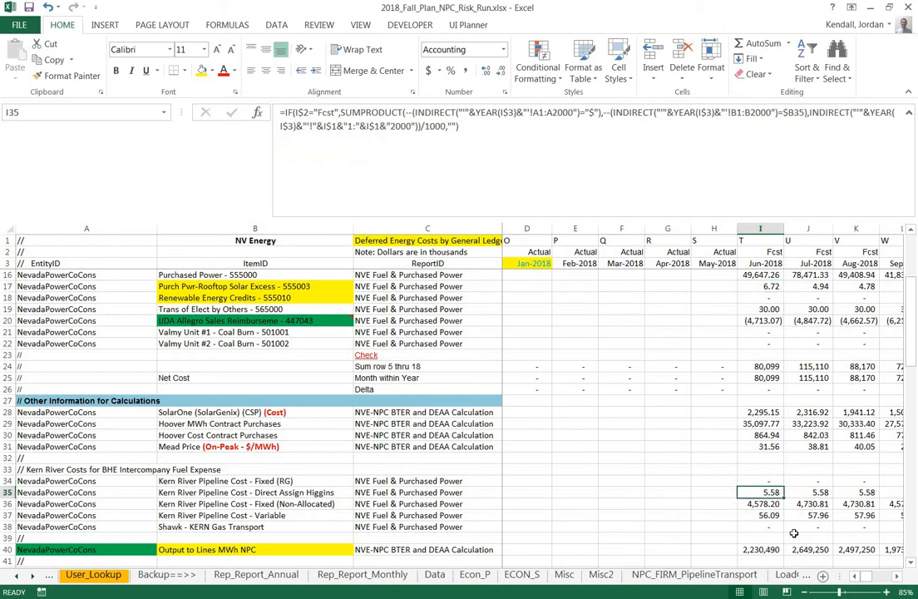
Review the MWh and Cost rows down to R-BTER Cost, and examine the formulas for Valmy Unit #2 in I22 and Short Term Power Sales Firm in I15
{"action": "scroll", "coordinate": [794, 533], "scroll_direction": "down", "scroll_amount": 8}
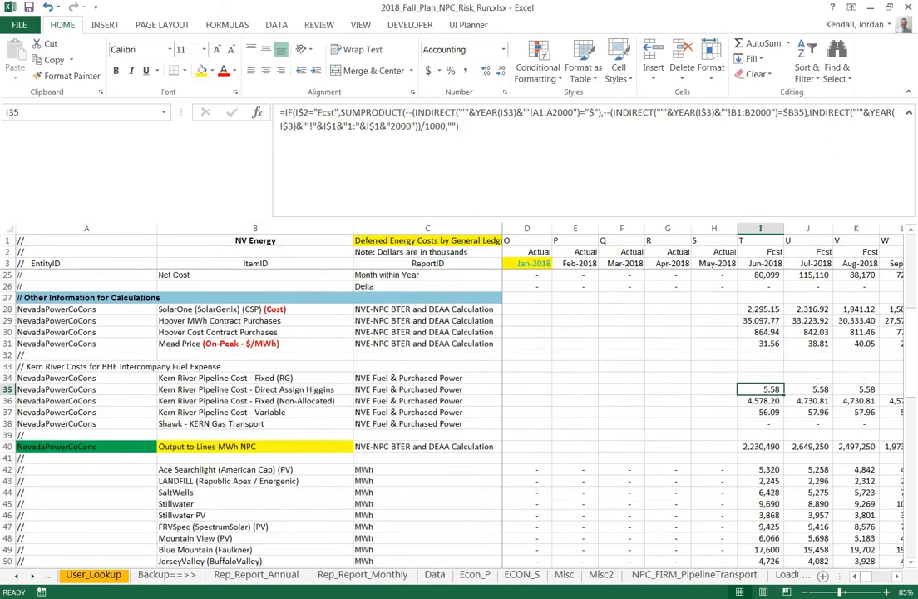
{"action": "scroll", "coordinate": [794, 533], "scroll_direction": "down", "scroll_amount": 10}
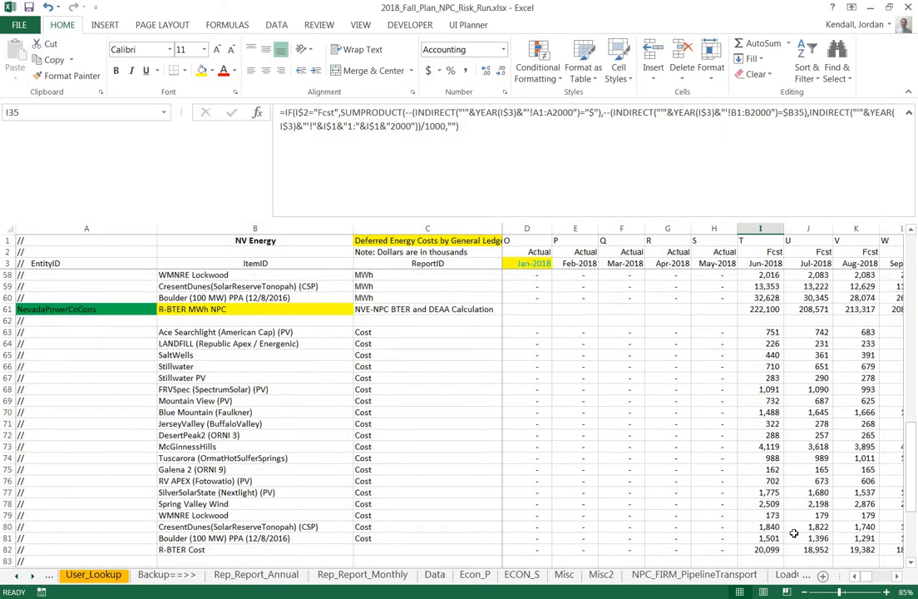
{"action": "scroll", "coordinate": [795, 533], "scroll_direction": "up", "scroll_amount": 20}
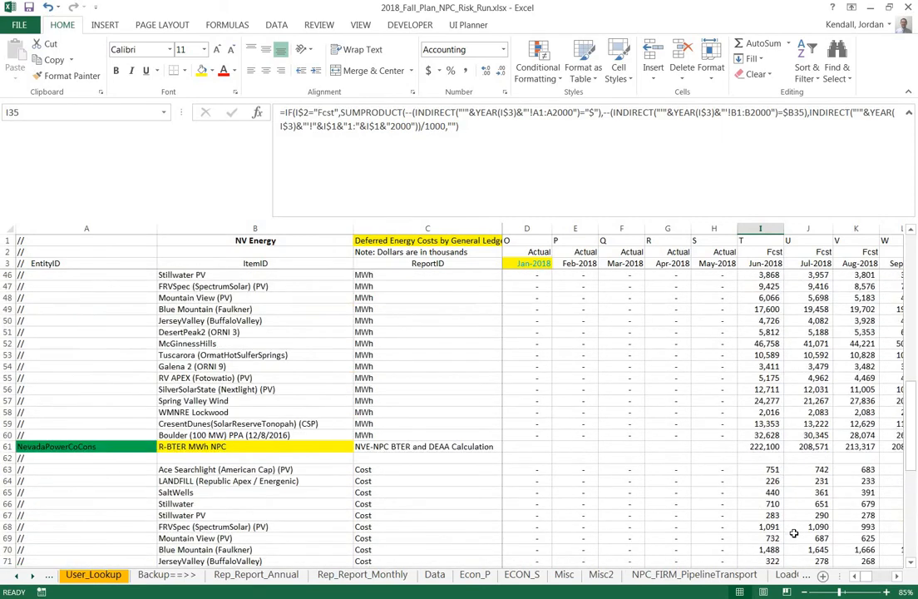
{"action": "scroll", "coordinate": [794, 533], "scroll_direction": "up", "scroll_amount": 1}
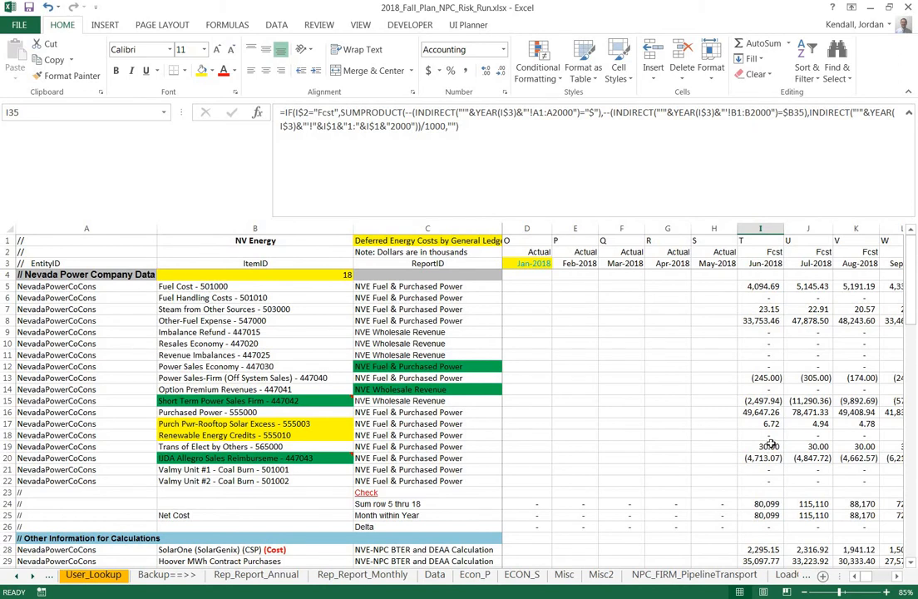
{"action": "left_click", "coordinate": [761, 480]}
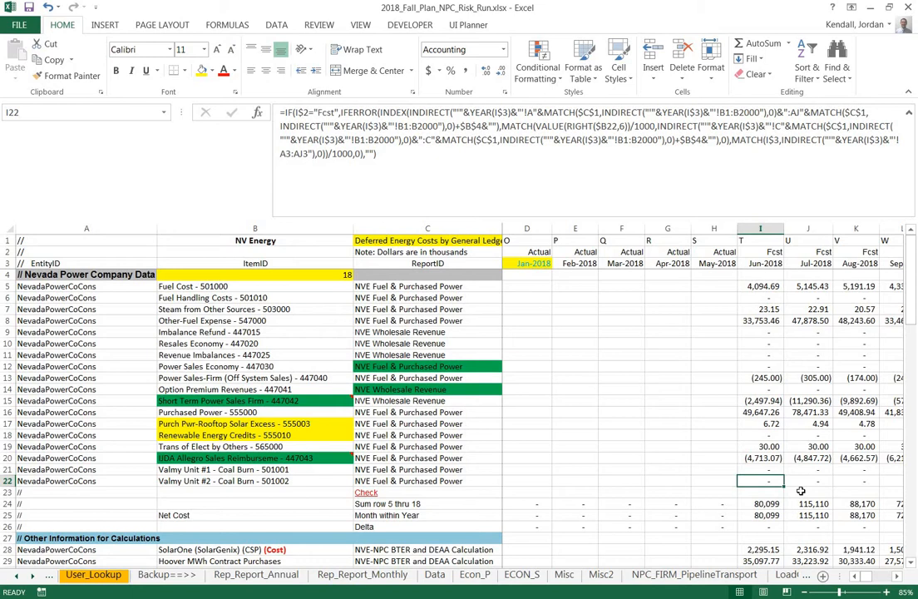
{"action": "left_click", "coordinate": [774, 402]}
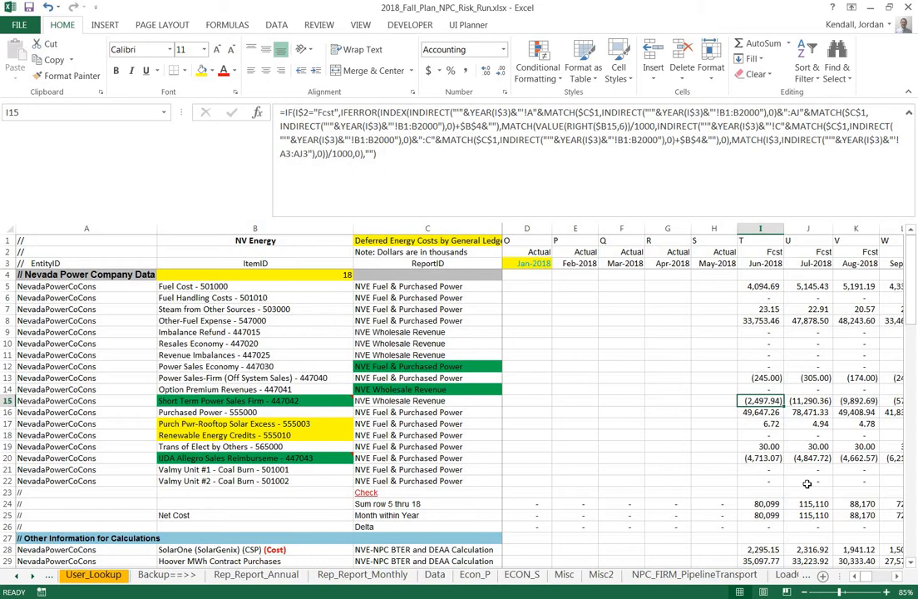
Review the Other Information for Calculations, Kern River cost and MWh rows against the general ledger cost rows above
{"action": "scroll", "coordinate": [809, 480], "scroll_direction": "down", "scroll_amount": 4}
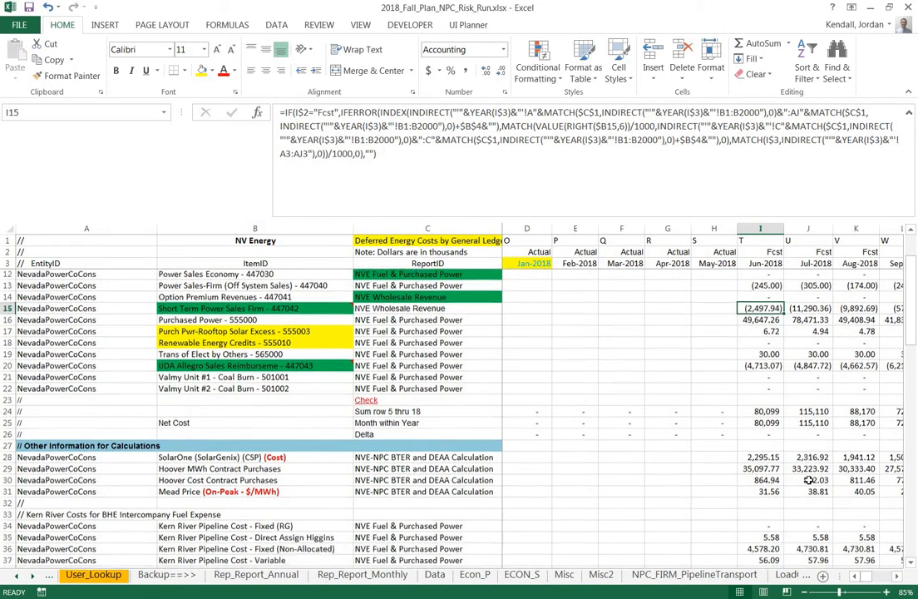
{"action": "scroll", "coordinate": [808, 480], "scroll_direction": "down", "scroll_amount": 1}
{"action": "scroll", "coordinate": [808, 480], "scroll_direction": "up", "scroll_amount": 5}
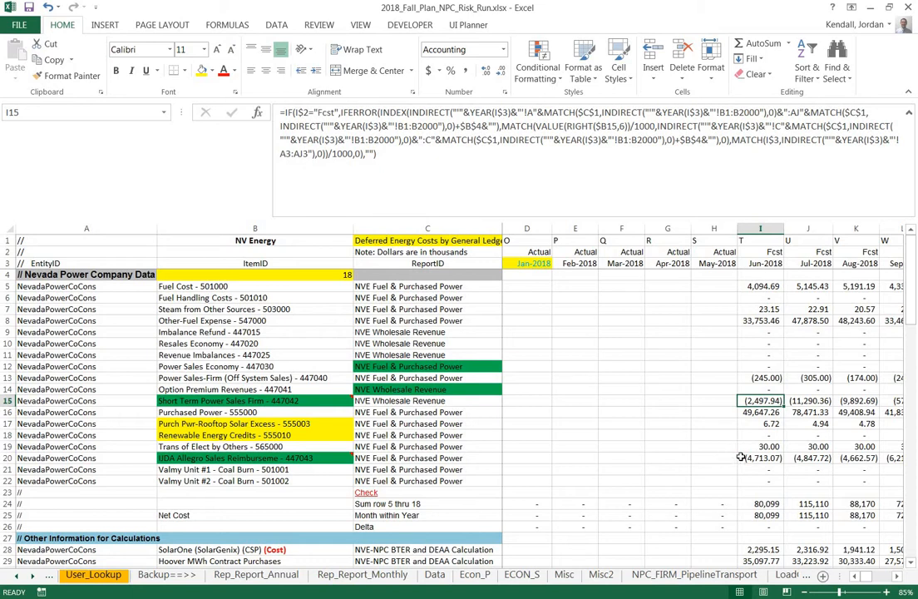
{"action": "scroll", "coordinate": [797, 449], "scroll_direction": "down", "scroll_amount": 2}
{"action": "scroll", "coordinate": [796, 449], "scroll_direction": "down", "scroll_amount": 3}
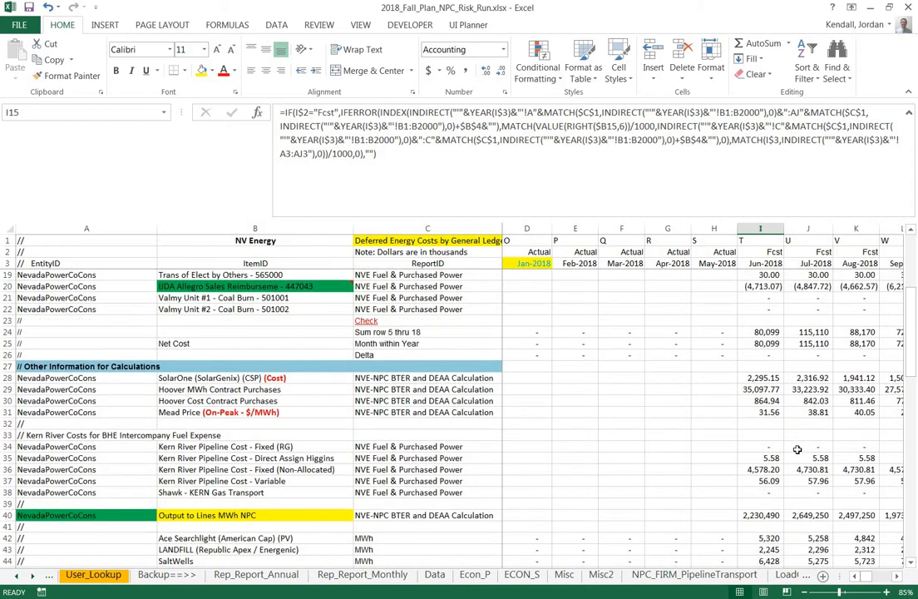
{"action": "scroll", "coordinate": [797, 449], "scroll_direction": "down", "scroll_amount": 3}
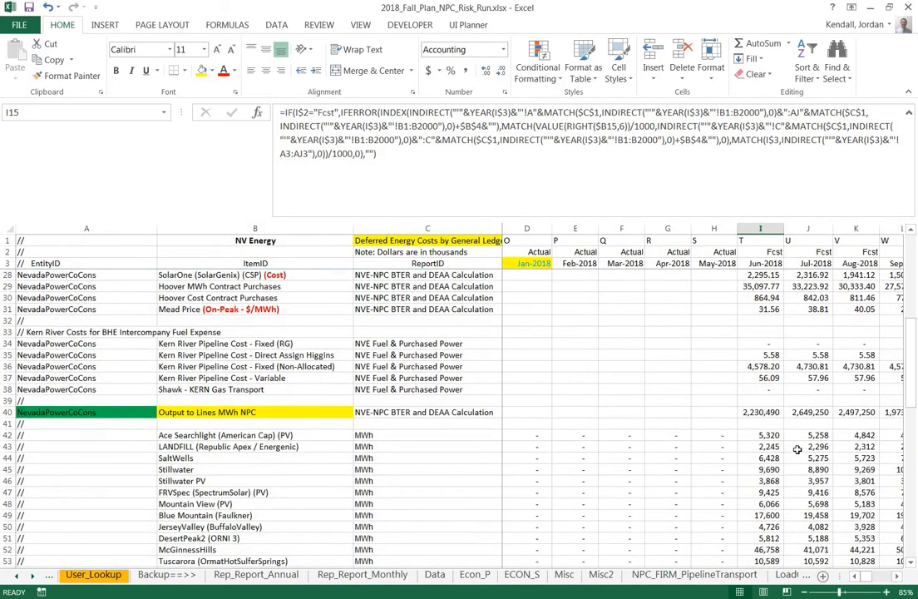
{"action": "scroll", "coordinate": [797, 449], "scroll_direction": "up", "scroll_amount": 8}
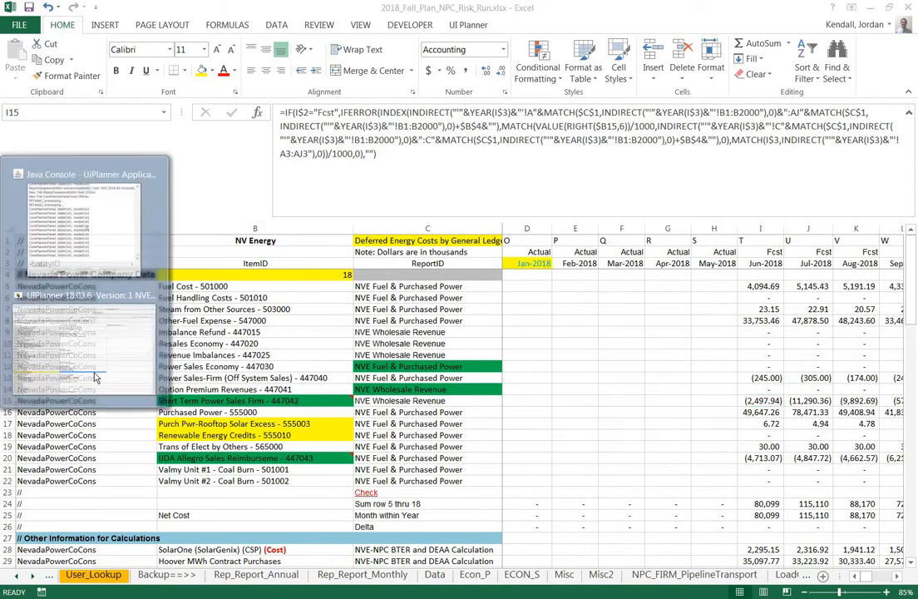
Switch to UIPlanner, go to Model Import, and open the import file browser
{"action": "left_click", "coordinate": [94, 309]}
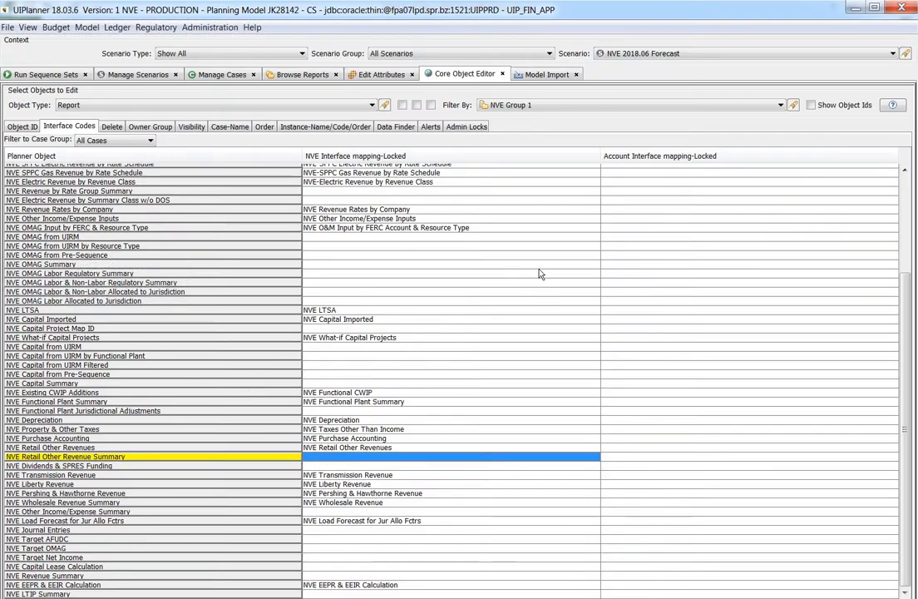
{"action": "left_click", "coordinate": [551, 74]}
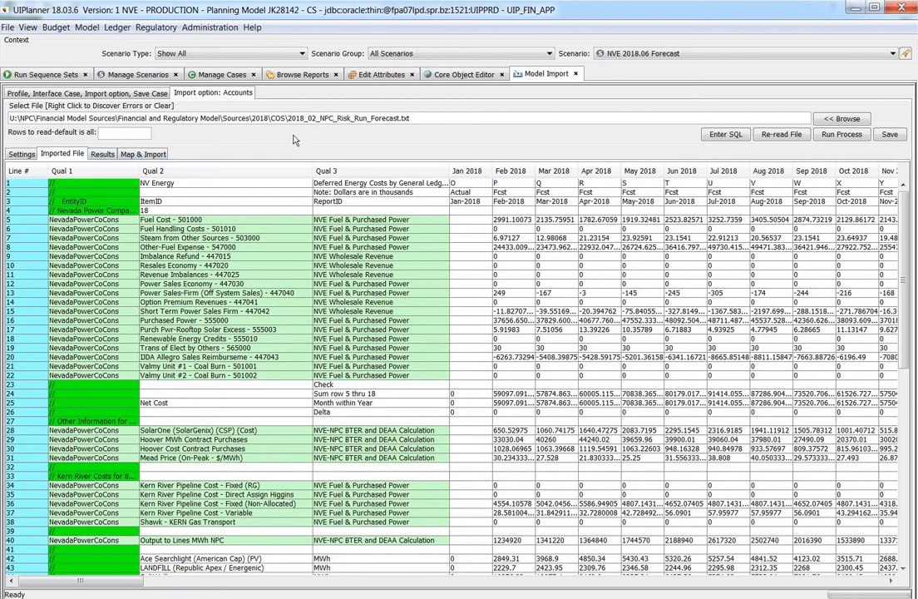
{"action": "left_click", "coordinate": [842, 119]}
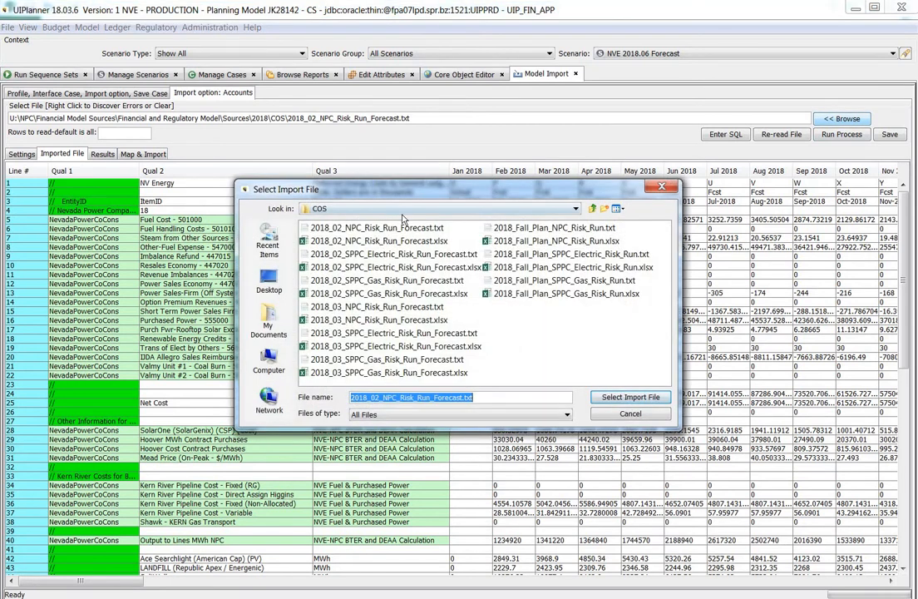
Go up to the Sources folder in the import file browser and open its 2018\Ledger Actuals folder
{"action": "left_click", "coordinate": [576, 208]}
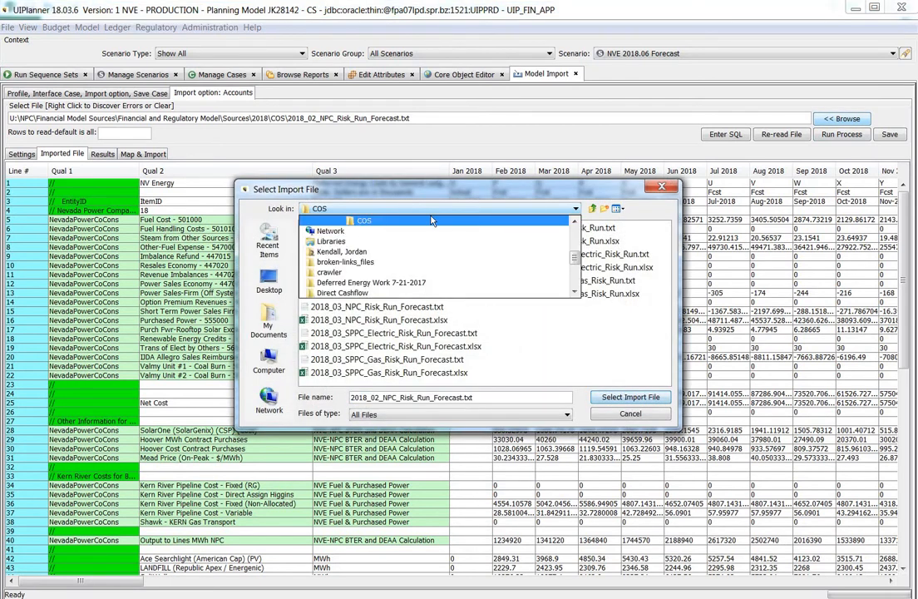
{"action": "left_click", "coordinate": [575, 224]}
{"action": "left_click", "coordinate": [575, 224]}
{"action": "left_click", "coordinate": [576, 223]}
{"action": "left_click", "coordinate": [576, 223]}
{"action": "left_click", "coordinate": [575, 224]}
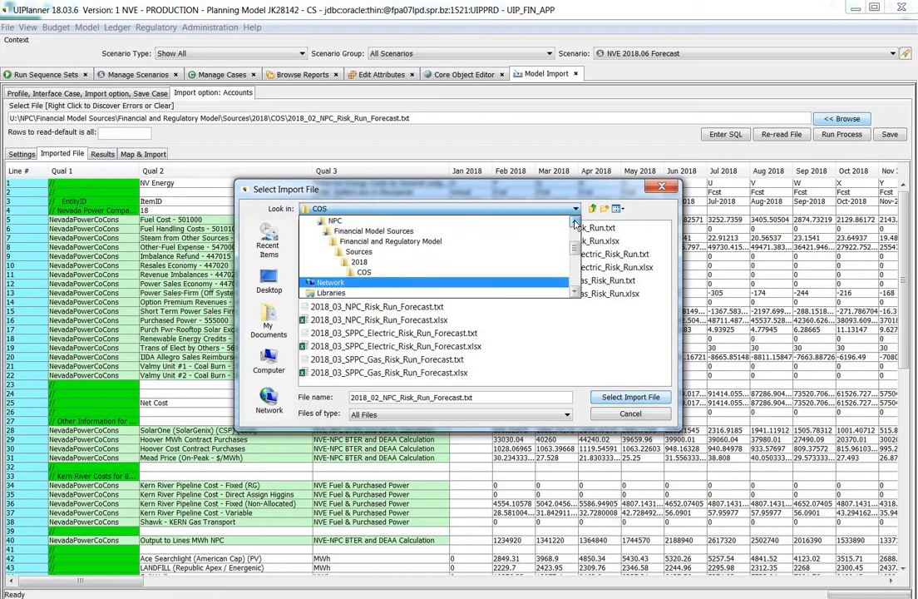
{"action": "left_click", "coordinate": [449, 252]}
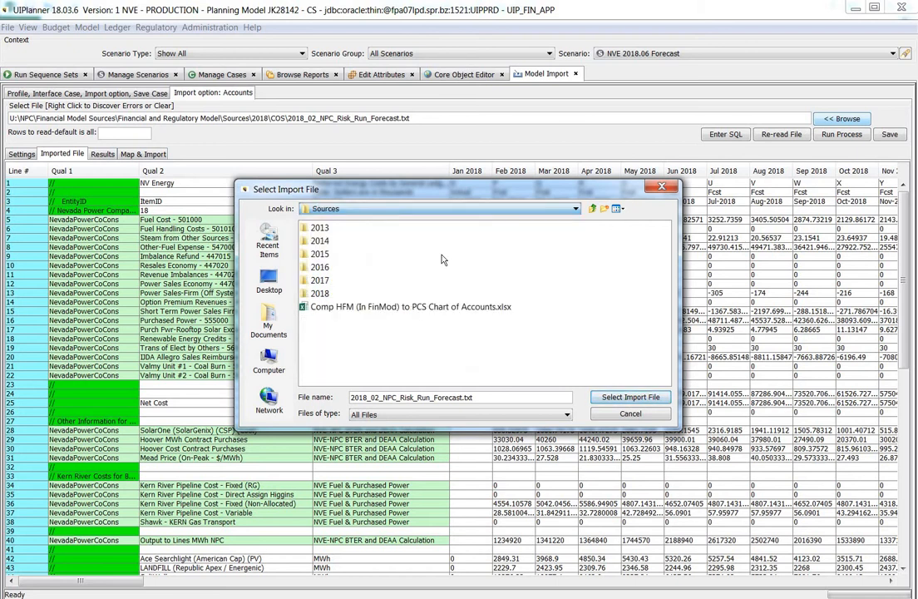
{"action": "double_click", "coordinate": [321, 293]}
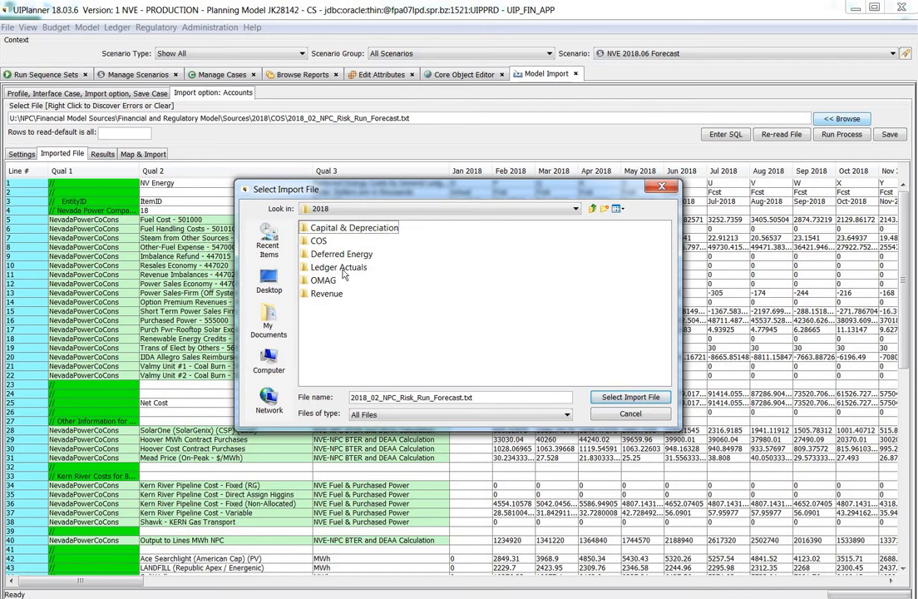
{"action": "double_click", "coordinate": [324, 267]}
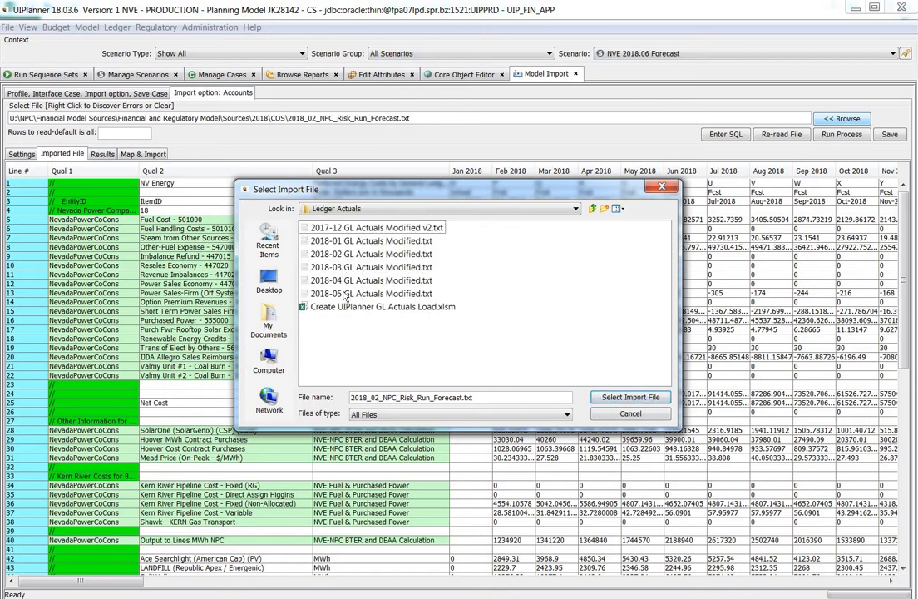
Load 2018-05 GL Actuals Modified.txt as the import file and view its first columns
{"action": "left_click", "coordinate": [333, 293]}
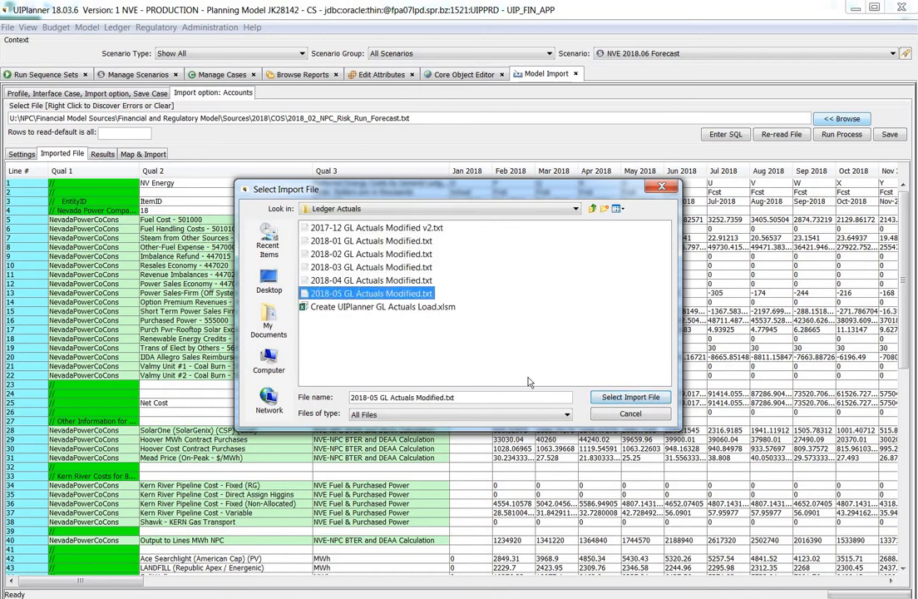
{"action": "left_click", "coordinate": [620, 398]}
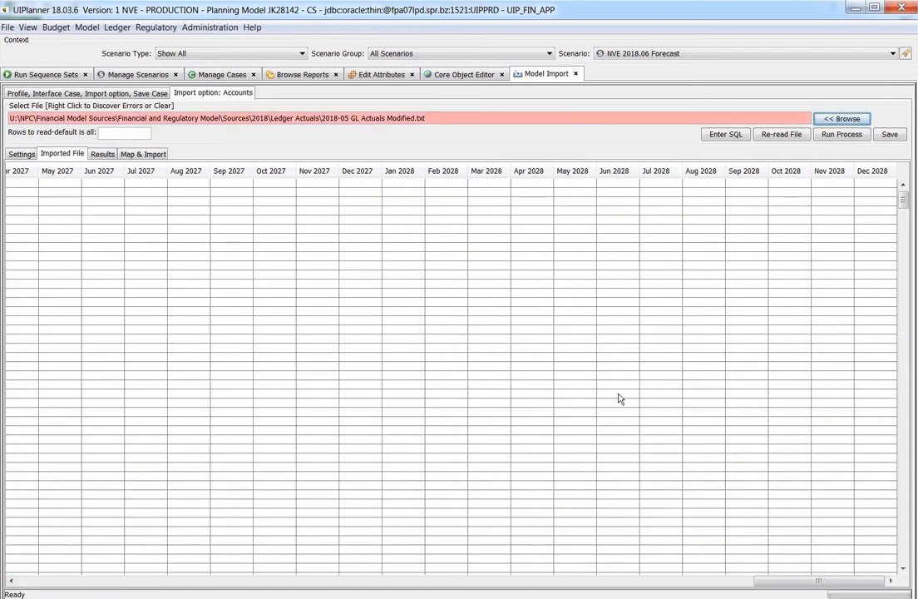
{"action": "left_click_drag", "start_coordinate": [789, 581], "coordinate": [39, 503]}
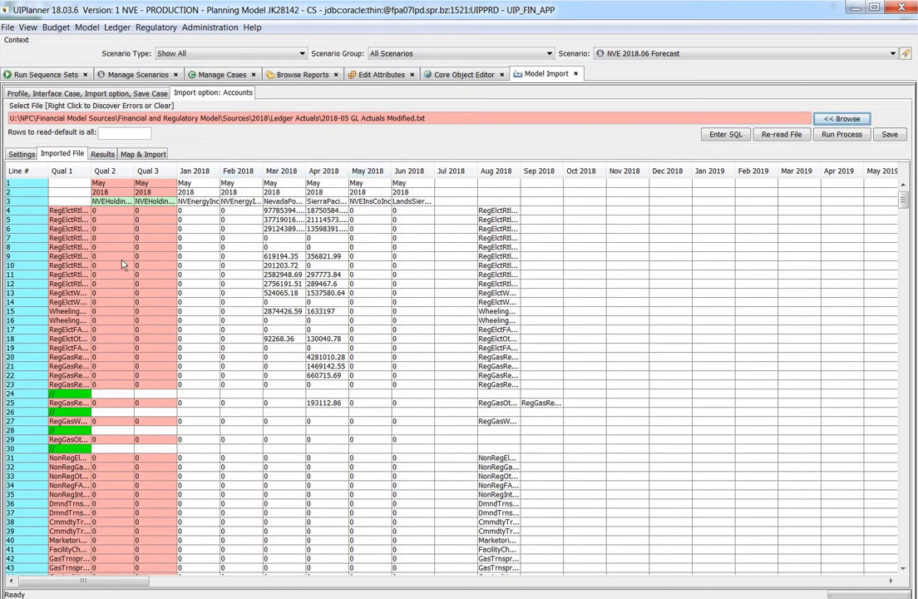
Choose the NVE Ledger Actuals Import profile with Account Interface mapping-Locked as the interface case
{"action": "left_click", "coordinate": [65, 94]}
{"action": "left_click", "coordinate": [46, 117]}
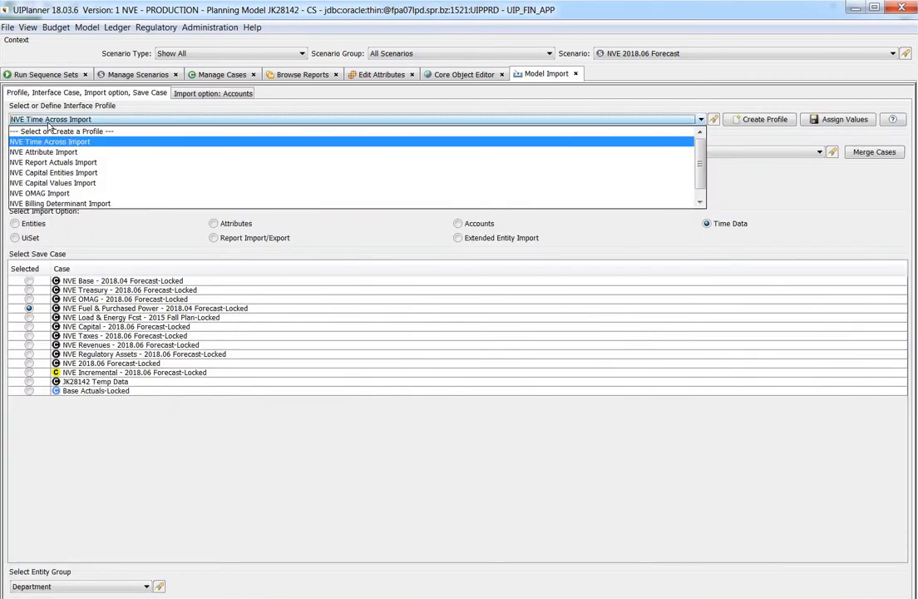
{"action": "scroll", "coordinate": [98, 191], "scroll_direction": "down", "scroll_amount": 1}
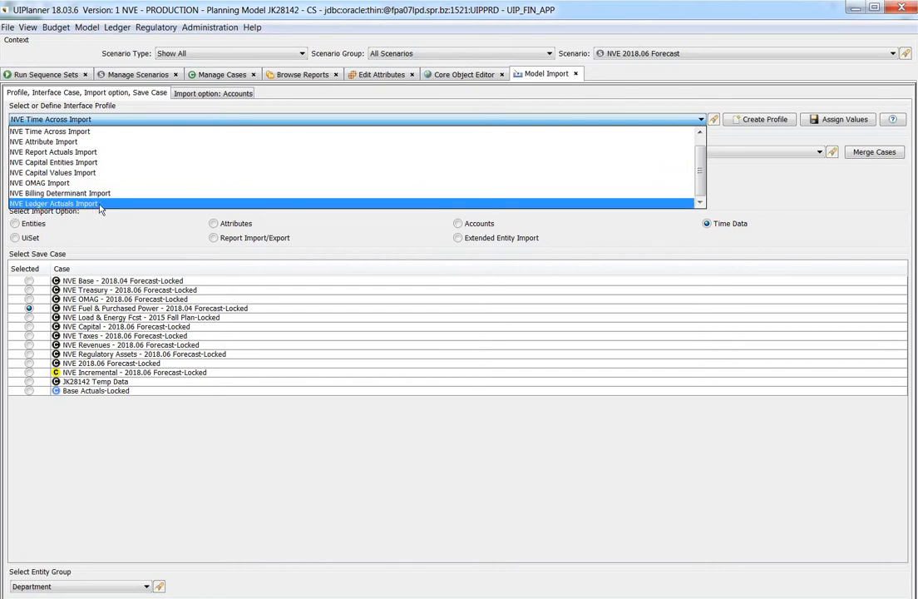
{"action": "left_click", "coordinate": [100, 204]}
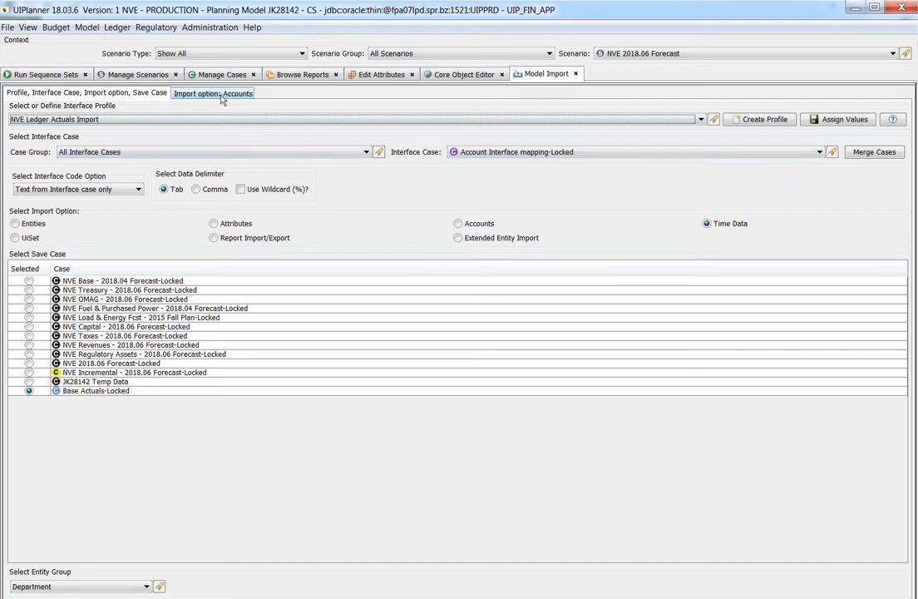
{"action": "left_click", "coordinate": [469, 152]}
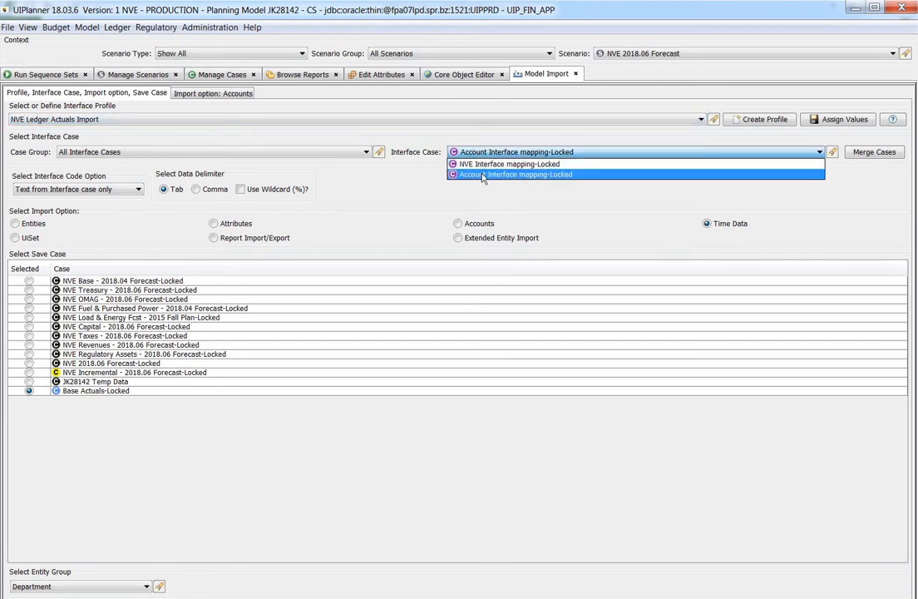
{"action": "left_click", "coordinate": [482, 174]}
Display the imported ledger file in the Accounts import option and widen columns A through G to show the full account and entity codes
{"action": "left_click", "coordinate": [207, 97]}
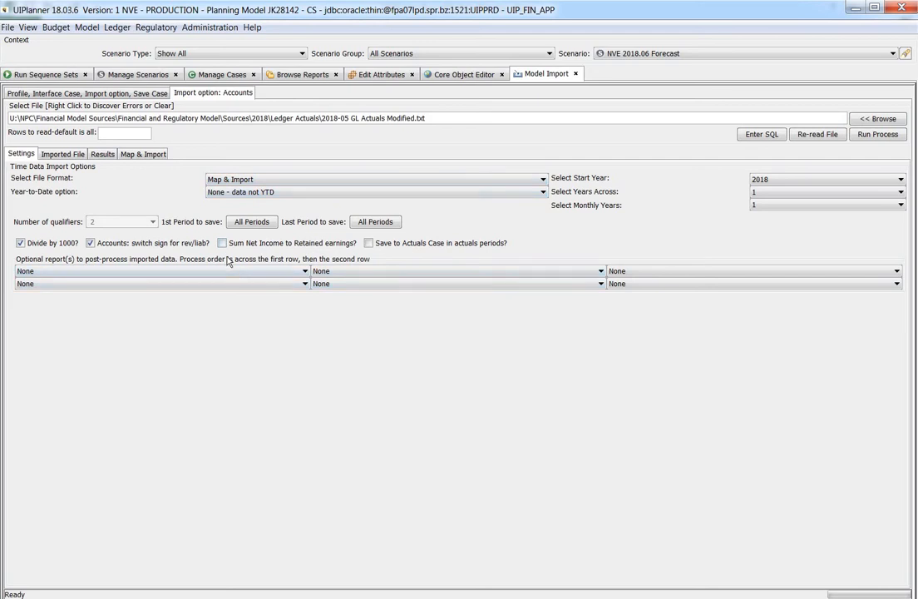
{"action": "left_click", "coordinate": [77, 156]}
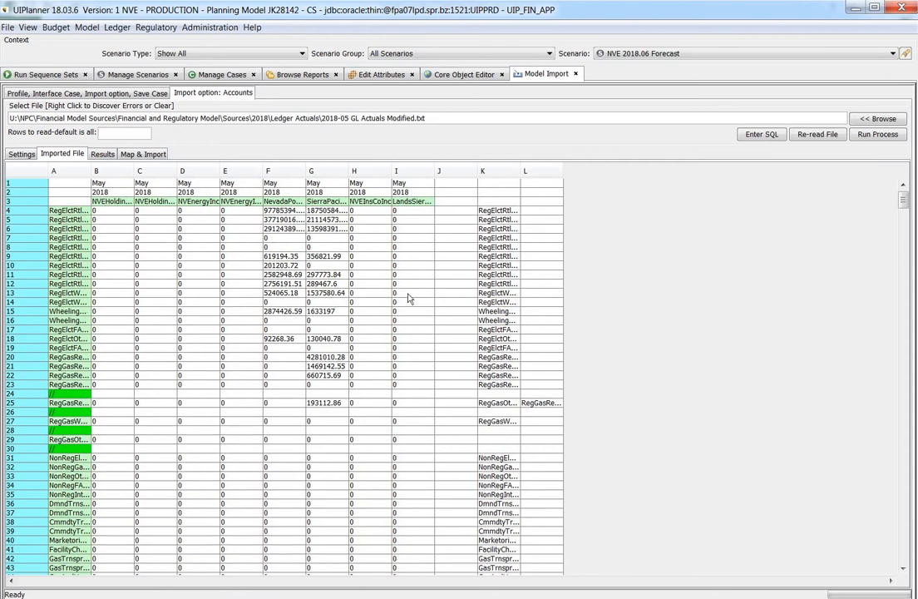
{"action": "left_click_drag", "start_coordinate": [106, 172], "coordinate": [186, 172]}
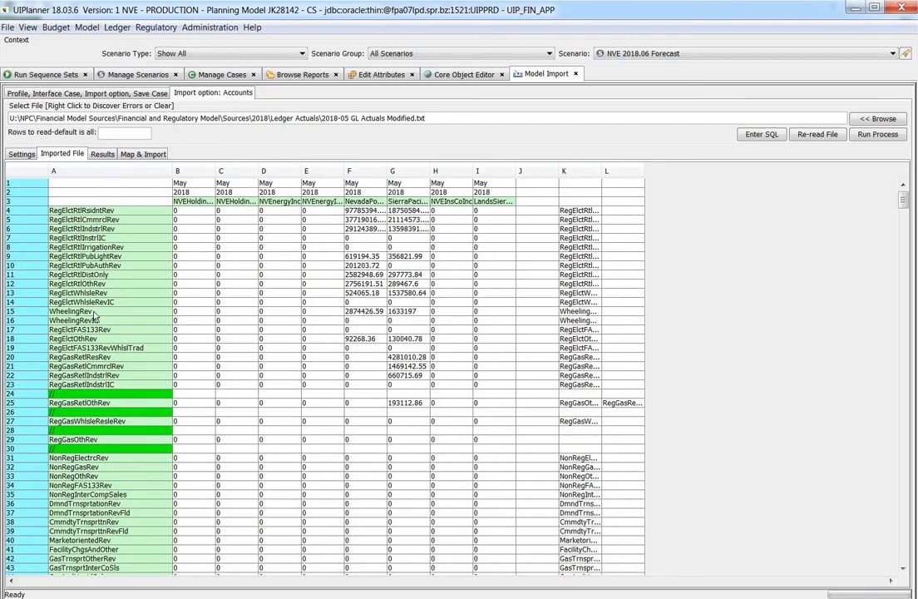
{"action": "left_click", "coordinate": [91, 212]}
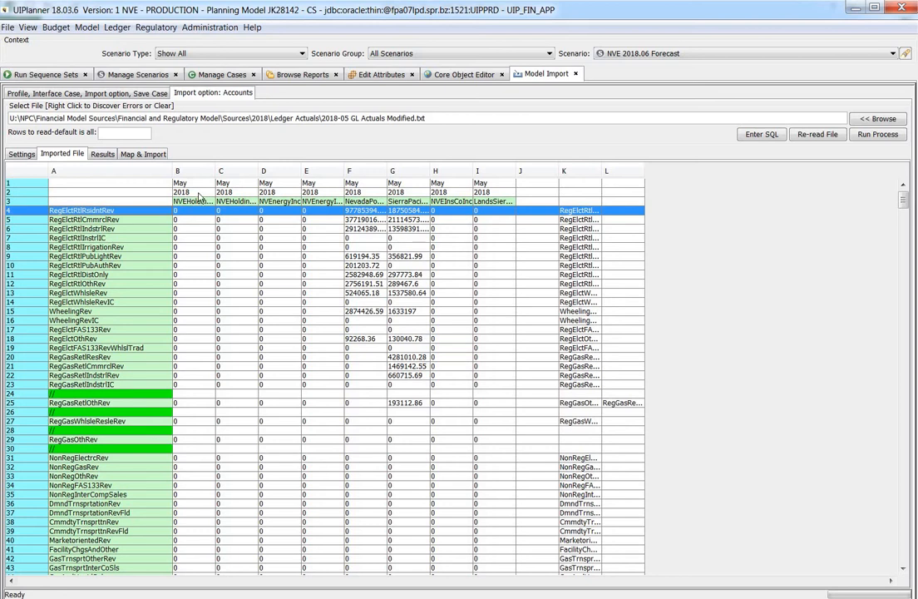
{"action": "left_click_drag", "start_coordinate": [217, 171], "coordinate": [285, 172]}
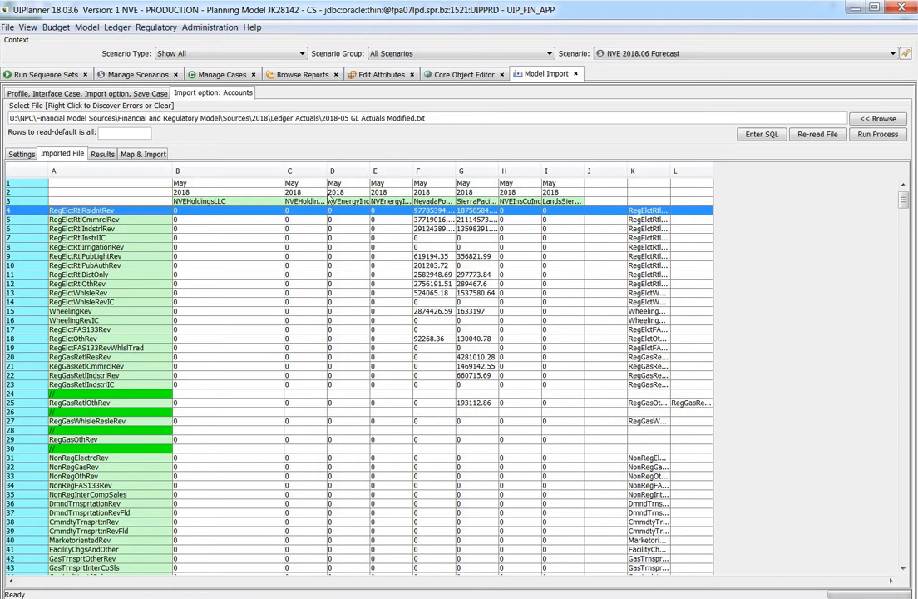
{"action": "left_click_drag", "start_coordinate": [280, 171], "coordinate": [665, 174]}
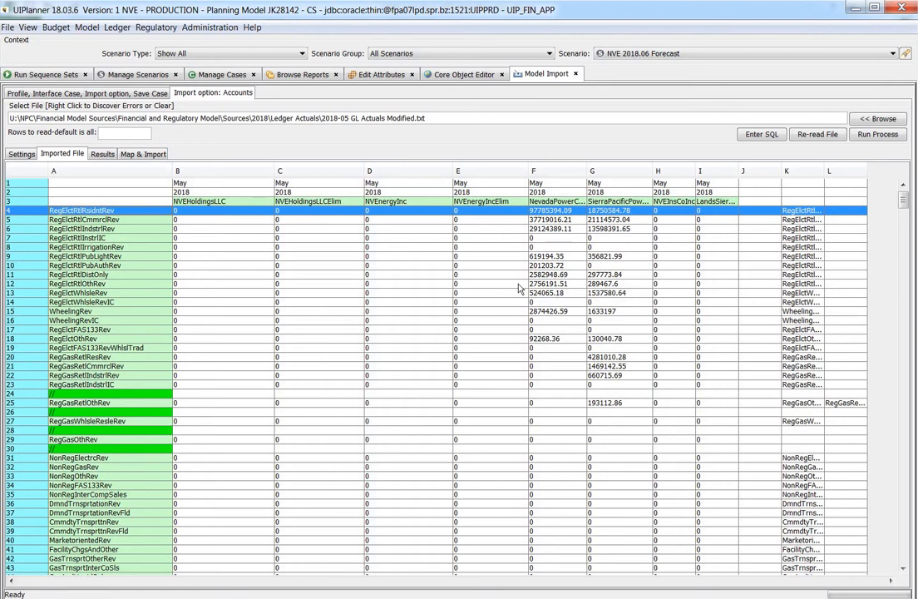
Compare the mapping setup's data start row and column interface code row with the corresponding rows of the imported file
{"action": "left_click", "coordinate": [142, 157]}
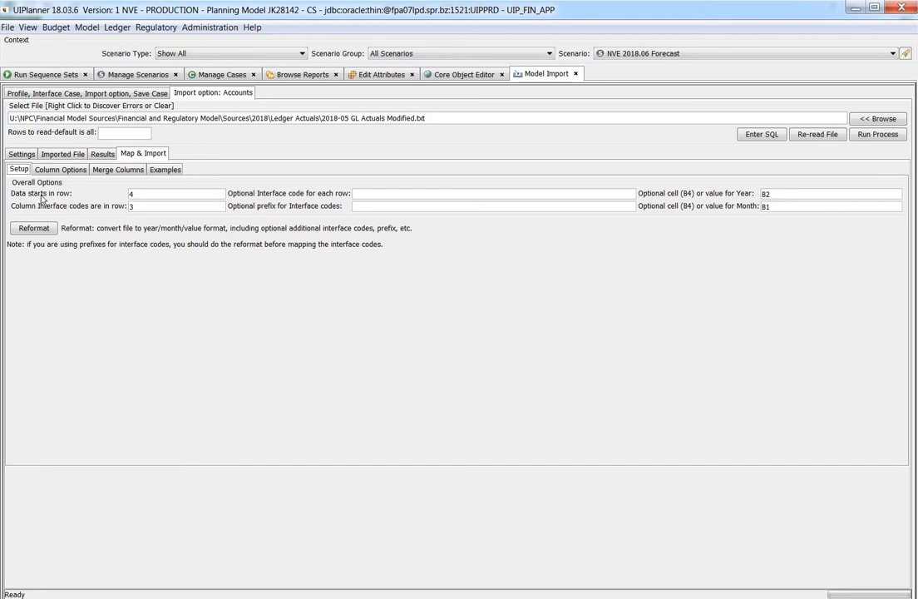
{"action": "left_click", "coordinate": [62, 154]}
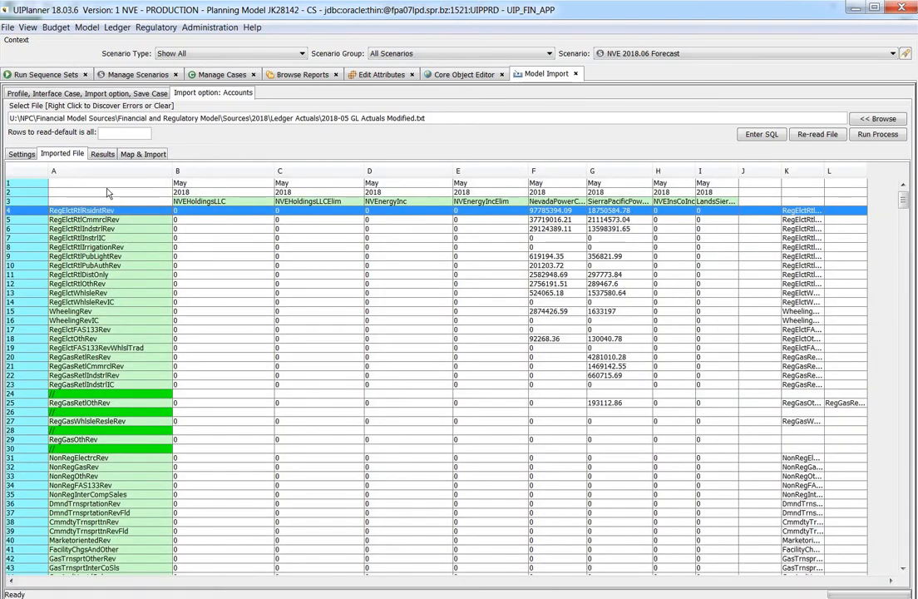
{"action": "left_click", "coordinate": [143, 154]}
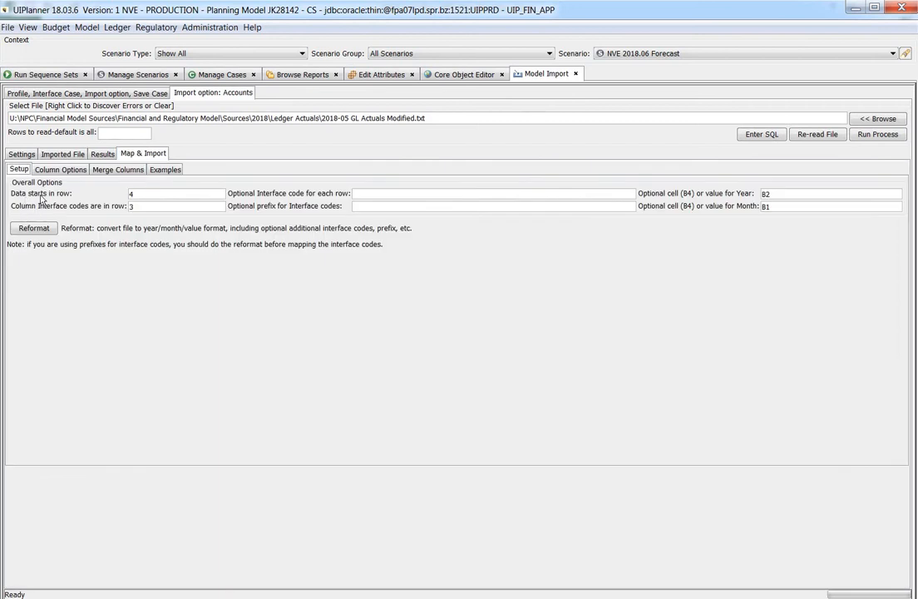
{"action": "left_click", "coordinate": [64, 152]}
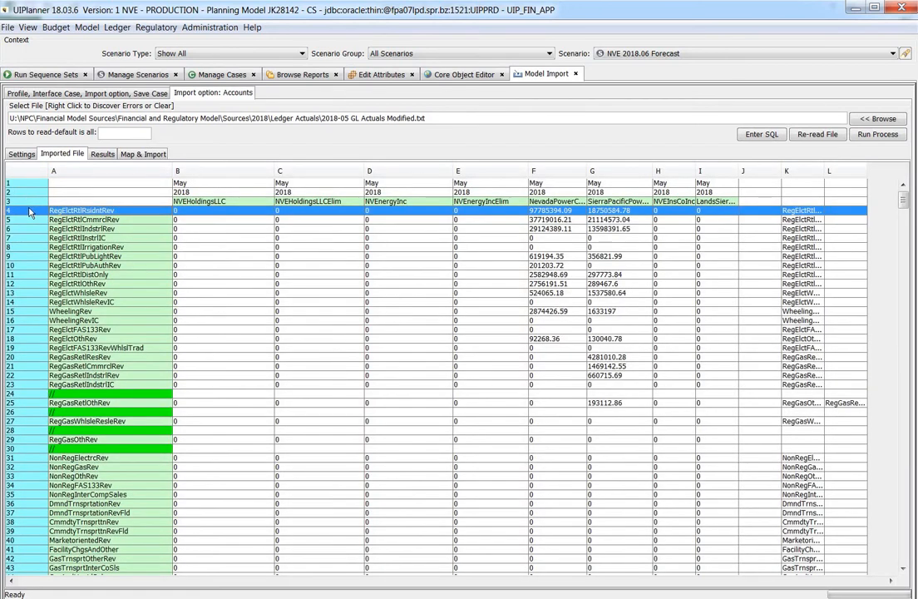
{"action": "left_click", "coordinate": [139, 153]}
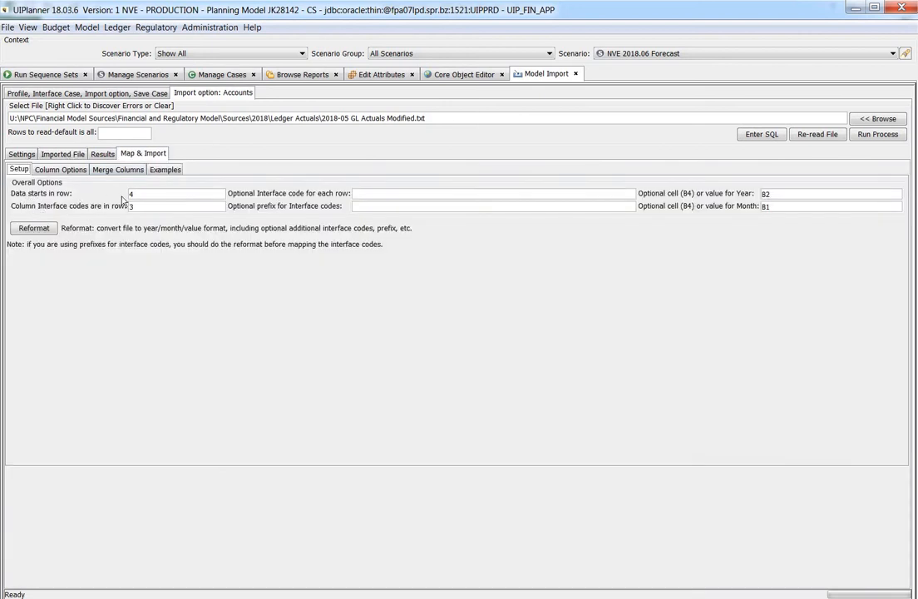
{"action": "left_click", "coordinate": [67, 155]}
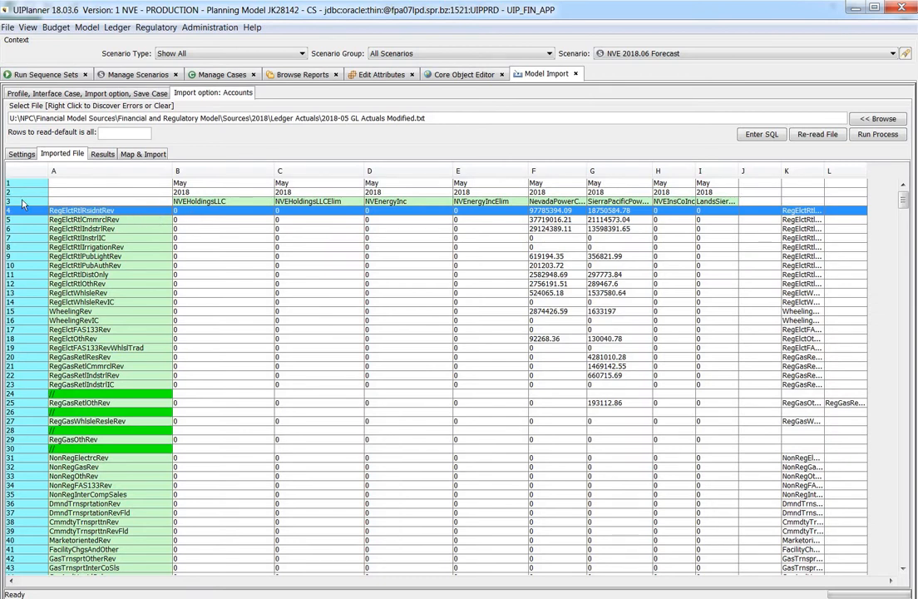
{"action": "left_click", "coordinate": [143, 153]}
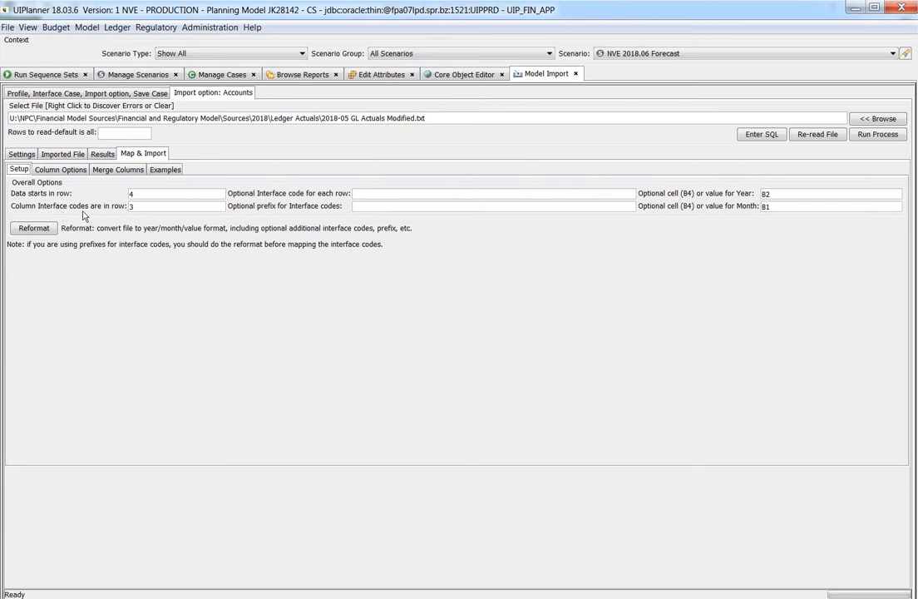
{"action": "left_click", "coordinate": [71, 156]}
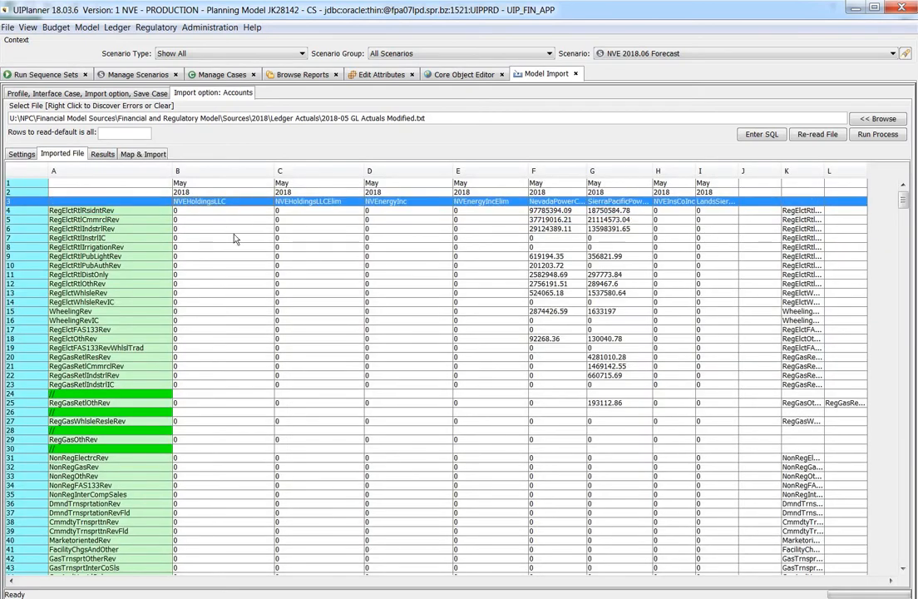
Check the mapping setup's year and month cell references against the year and month rows of the imported file
{"action": "left_click", "coordinate": [137, 153]}
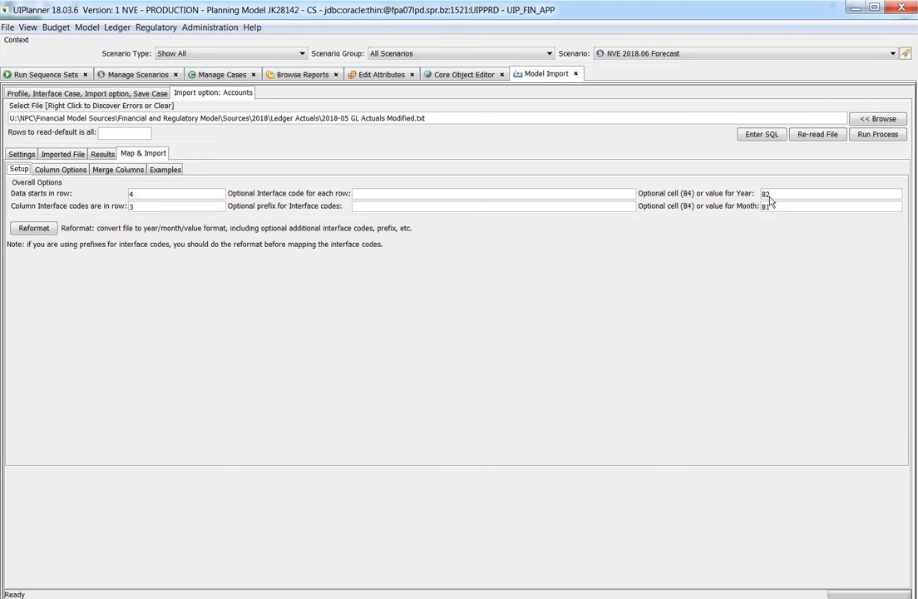
{"action": "left_click", "coordinate": [62, 154]}
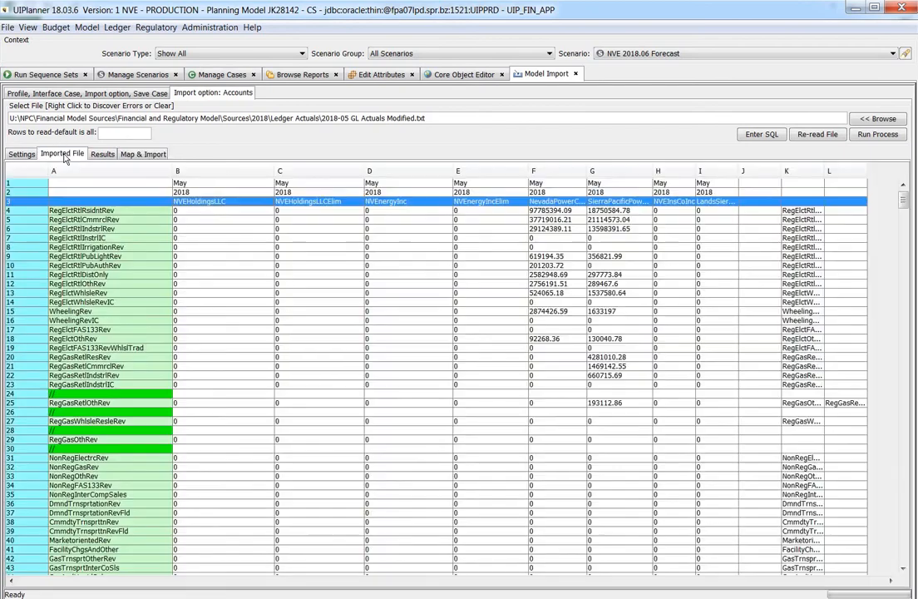
{"action": "left_click", "coordinate": [183, 192]}
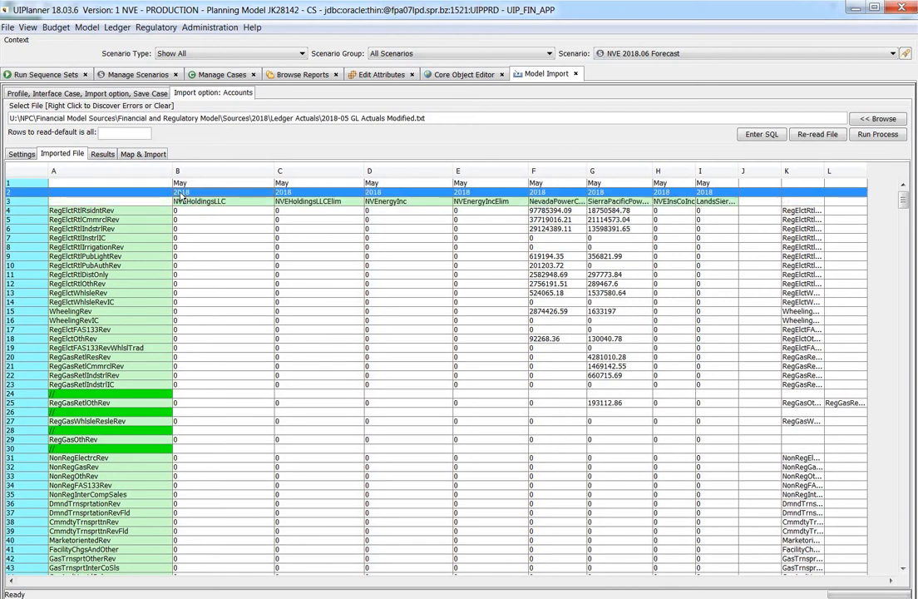
{"action": "left_click", "coordinate": [141, 155]}
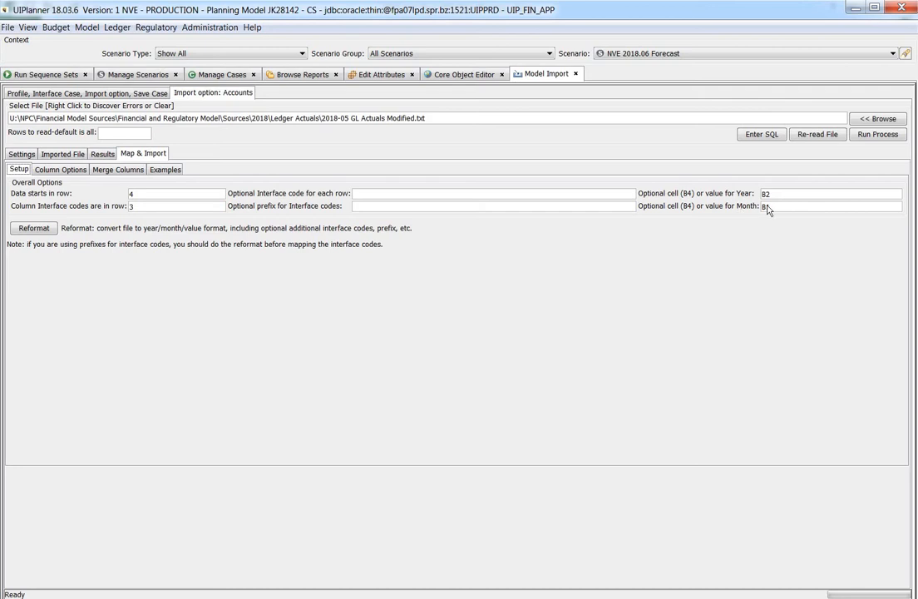
{"action": "left_click", "coordinate": [62, 154]}
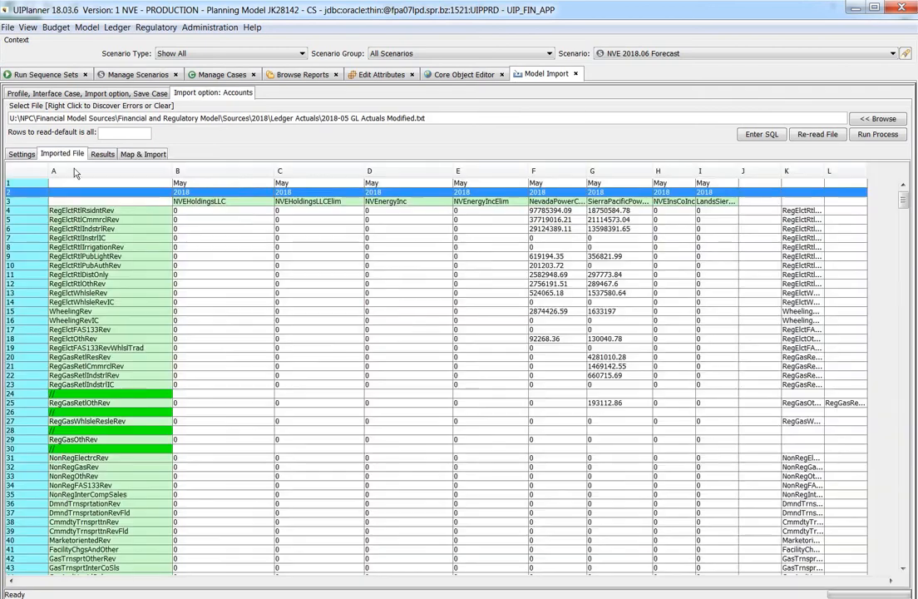
{"action": "left_click", "coordinate": [174, 184]}
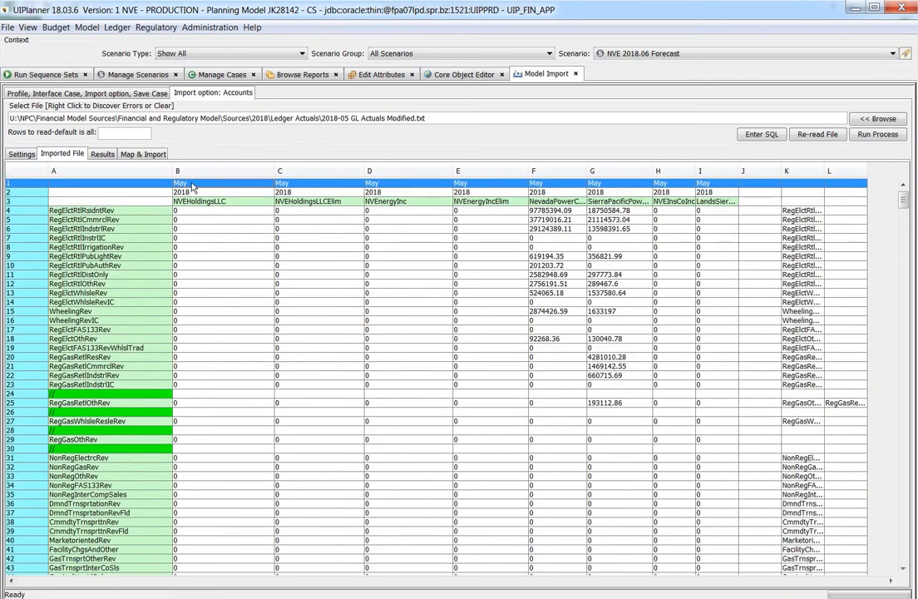
Review the Map & Import column options, merge columns and Example 1, and return to the overall setup options
{"action": "left_click", "coordinate": [145, 155]}
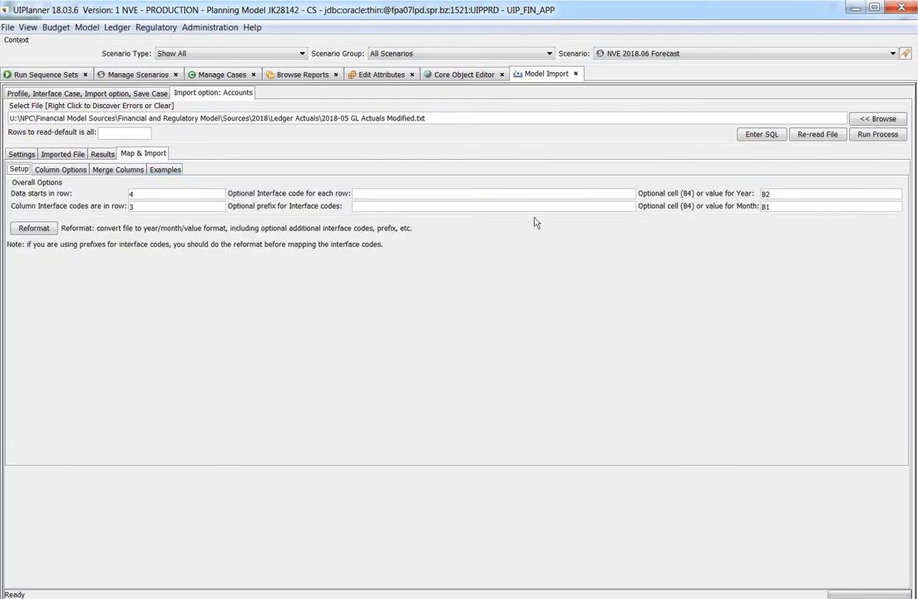
{"action": "left_click", "coordinate": [60, 170]}
{"action": "left_click", "coordinate": [109, 171]}
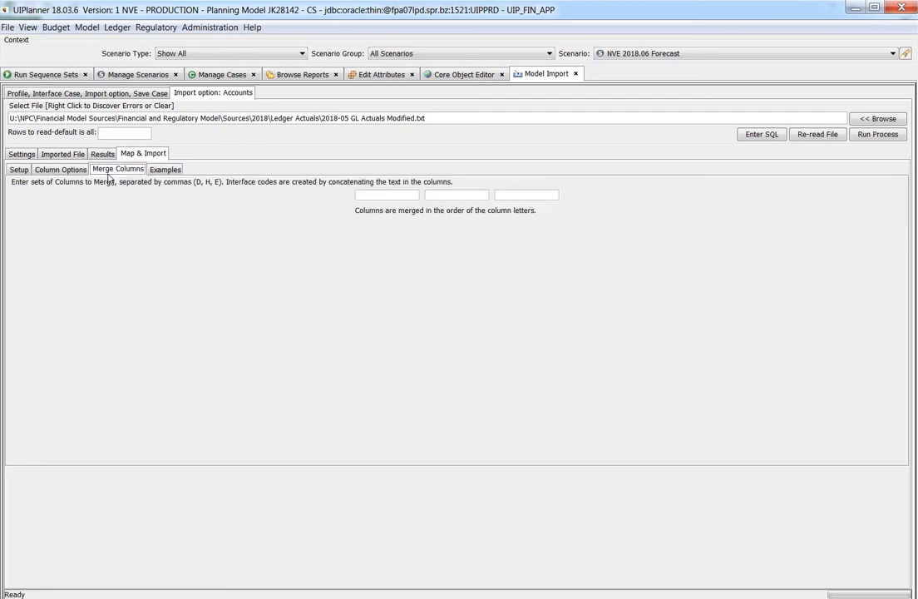
{"action": "left_click", "coordinate": [152, 171]}
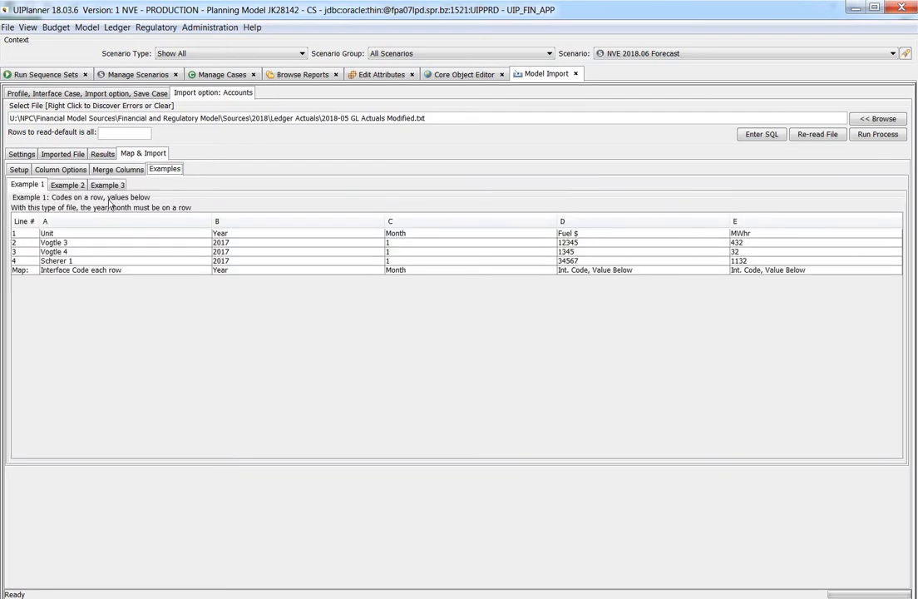
{"action": "left_click", "coordinate": [67, 170]}
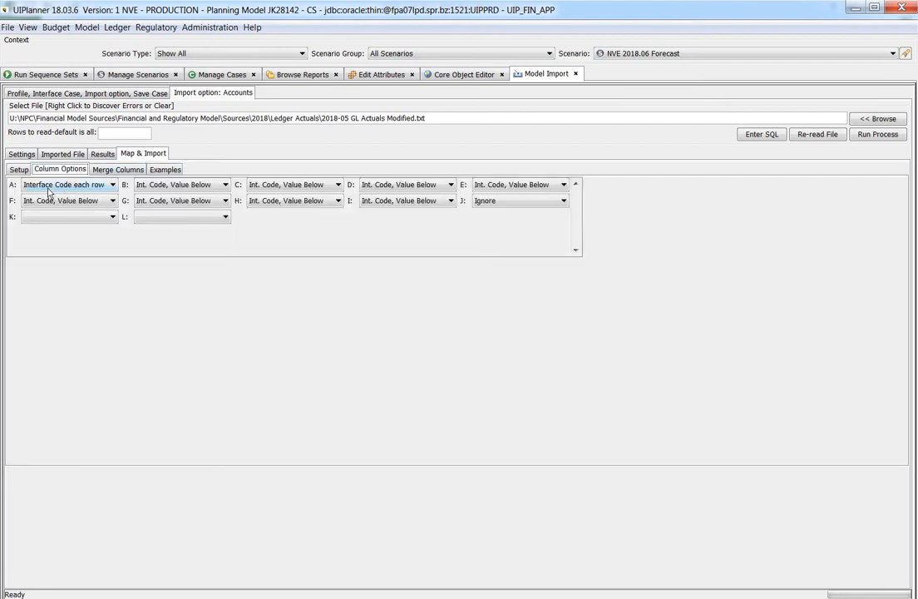
{"action": "left_click", "coordinate": [19, 170]}
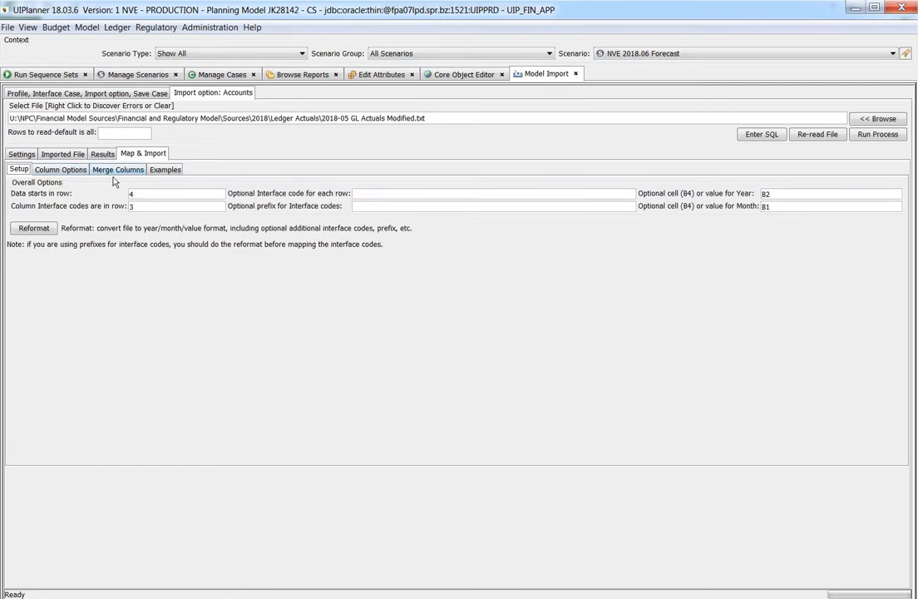
Examine the column mapping options for columns A to L and compare them with the codes in the imported file
{"action": "left_click", "coordinate": [77, 173]}
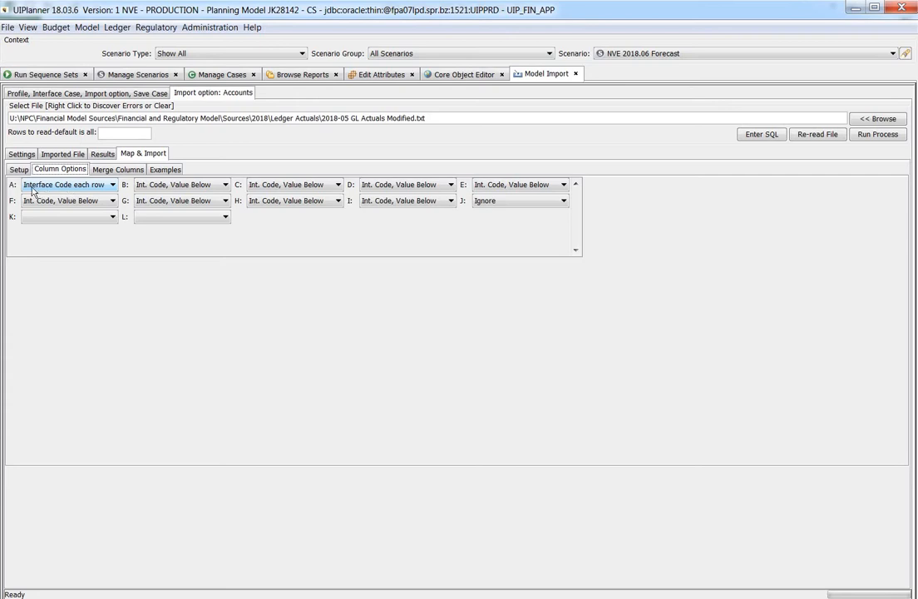
{"action": "left_click", "coordinate": [113, 185]}
{"action": "left_click", "coordinate": [112, 186]}
{"action": "left_click", "coordinate": [60, 155]}
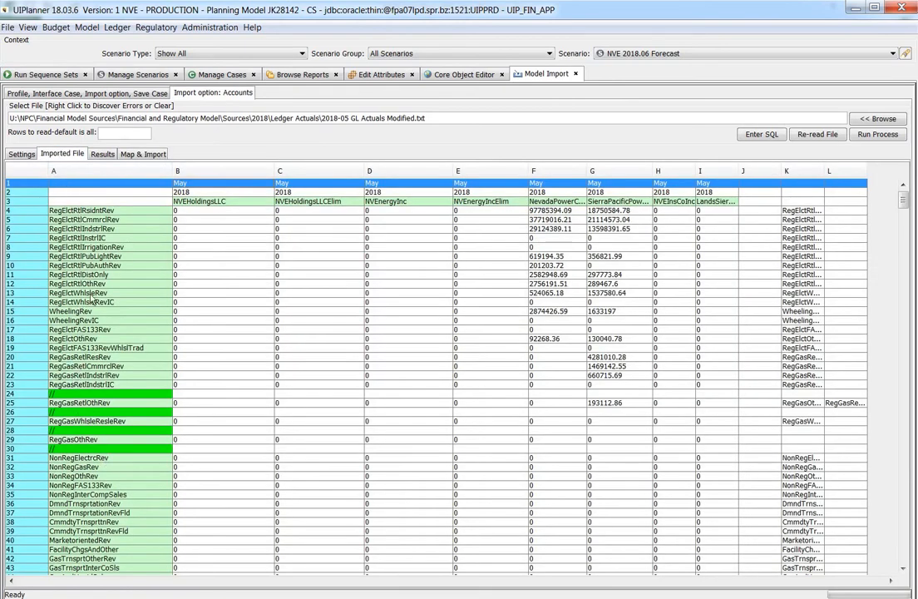
{"action": "left_click", "coordinate": [138, 155]}
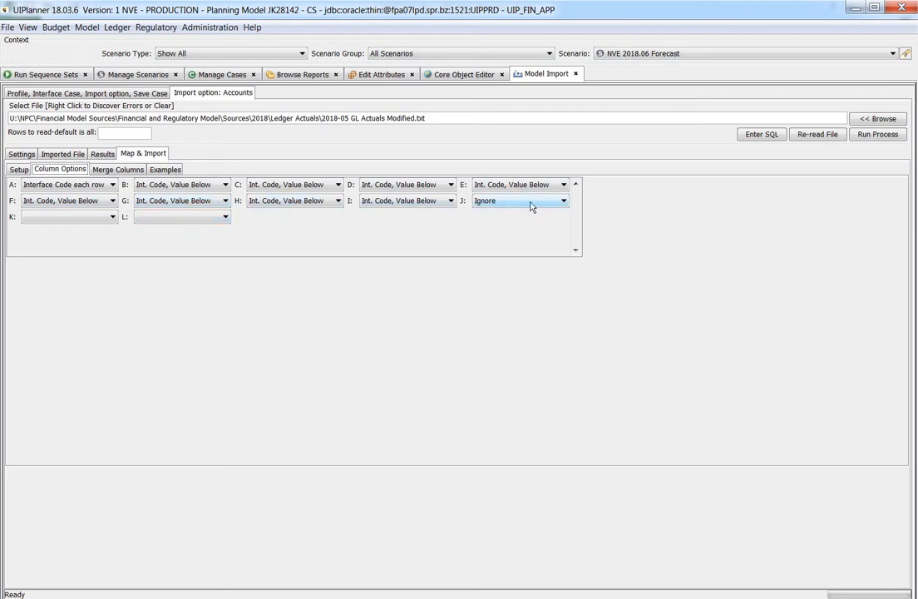
Reformat the ledger actuals file to the year/month/value format from the Map & Import setup and view the reformatted imported file
{"action": "left_click", "coordinate": [64, 154]}
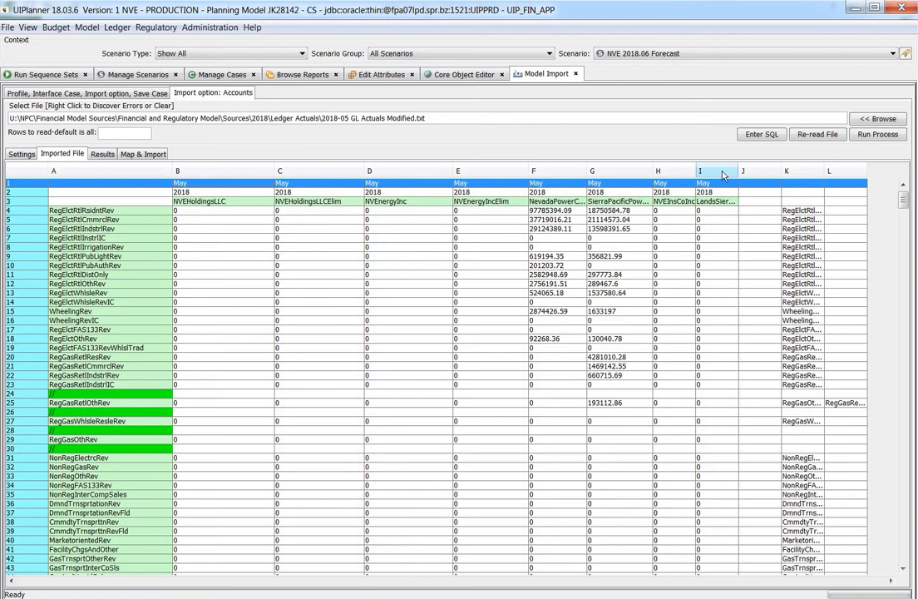
{"action": "left_click", "coordinate": [126, 155]}
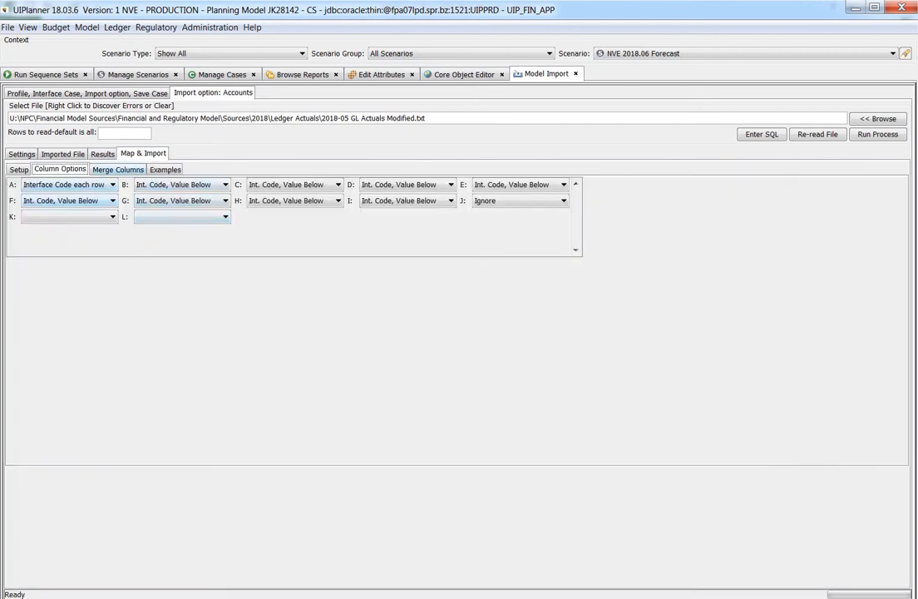
{"action": "left_click", "coordinate": [17, 169]}
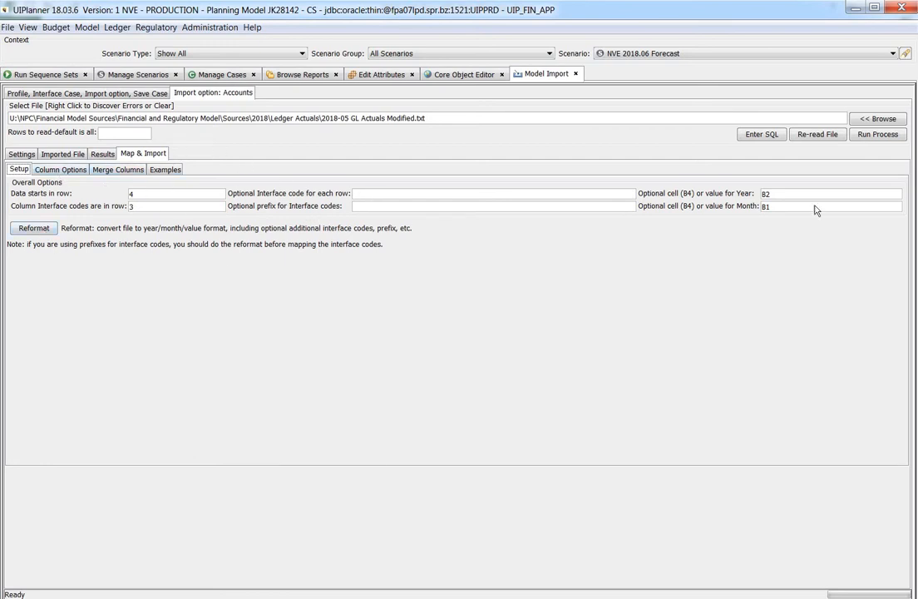
{"action": "left_click", "coordinate": [38, 228]}
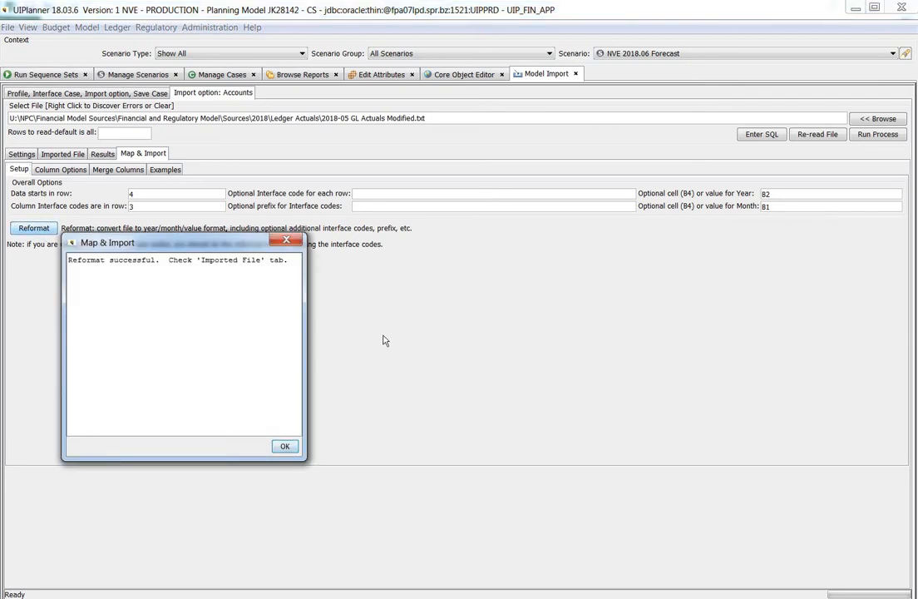
{"action": "left_click", "coordinate": [284, 446]}
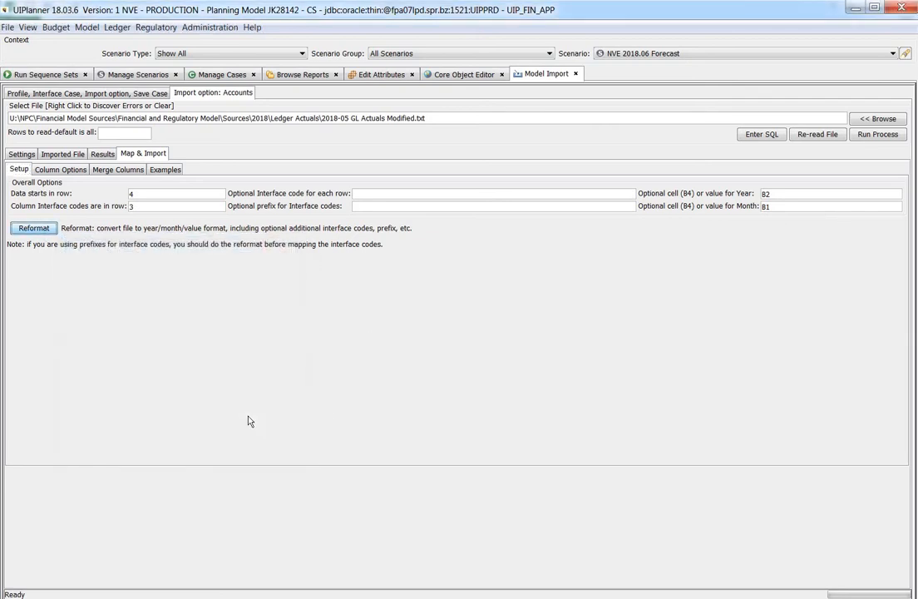
{"action": "left_click", "coordinate": [64, 155]}
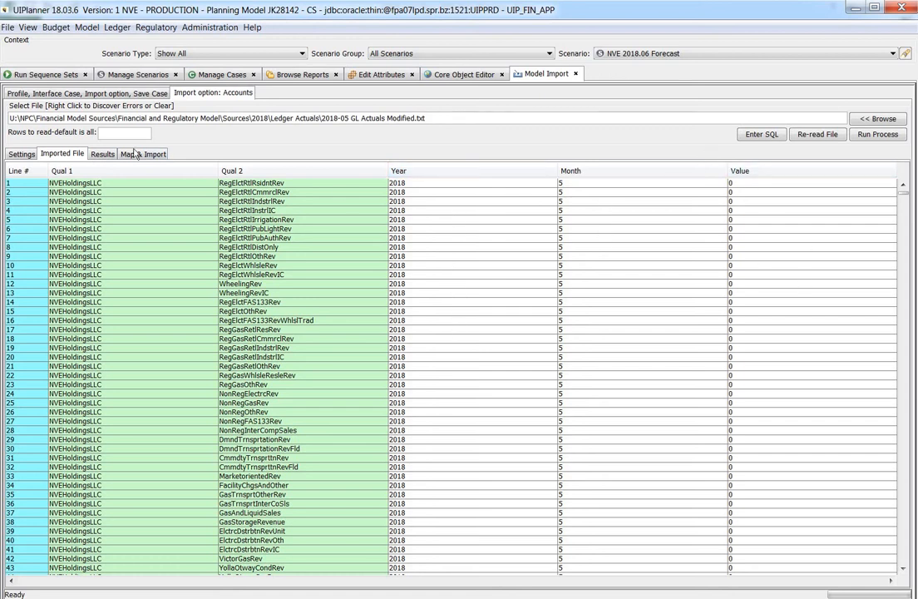
Check the time data import settings, including the divide by 1000 and sign switch options, against the reformatted file
{"action": "left_click", "coordinate": [20, 155]}
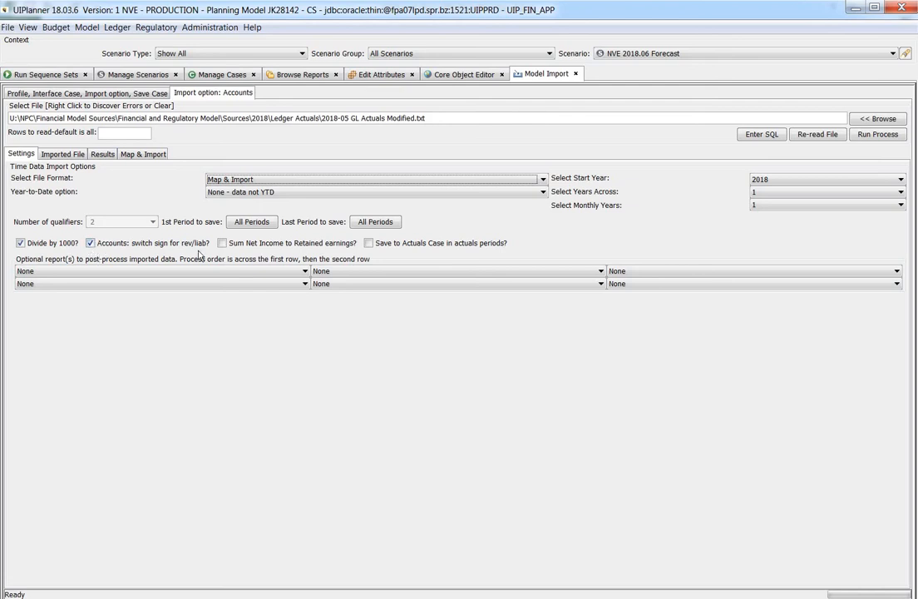
{"action": "left_click", "coordinate": [95, 157]}
{"action": "left_click", "coordinate": [74, 156]}
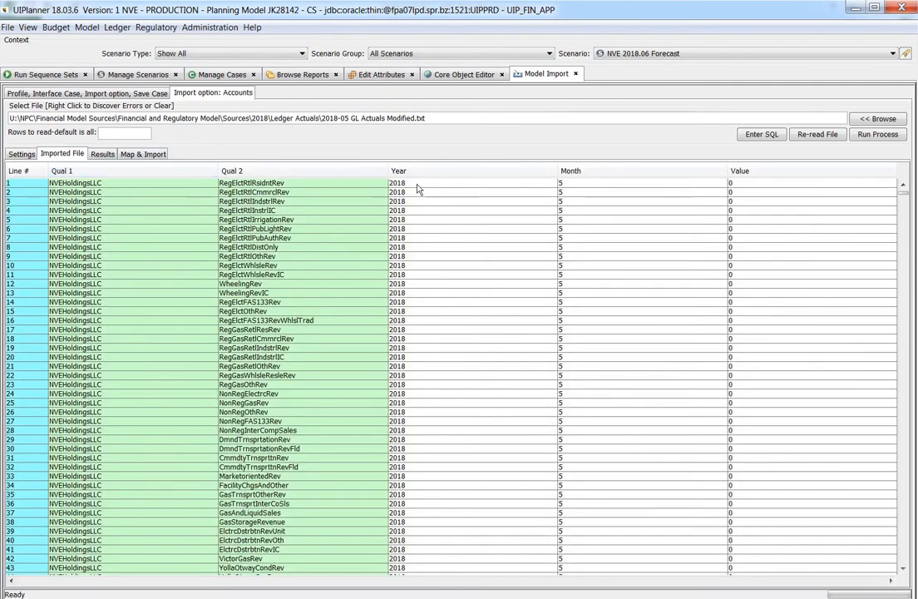
{"action": "left_click", "coordinate": [131, 154]}
{"action": "left_click", "coordinate": [21, 154]}
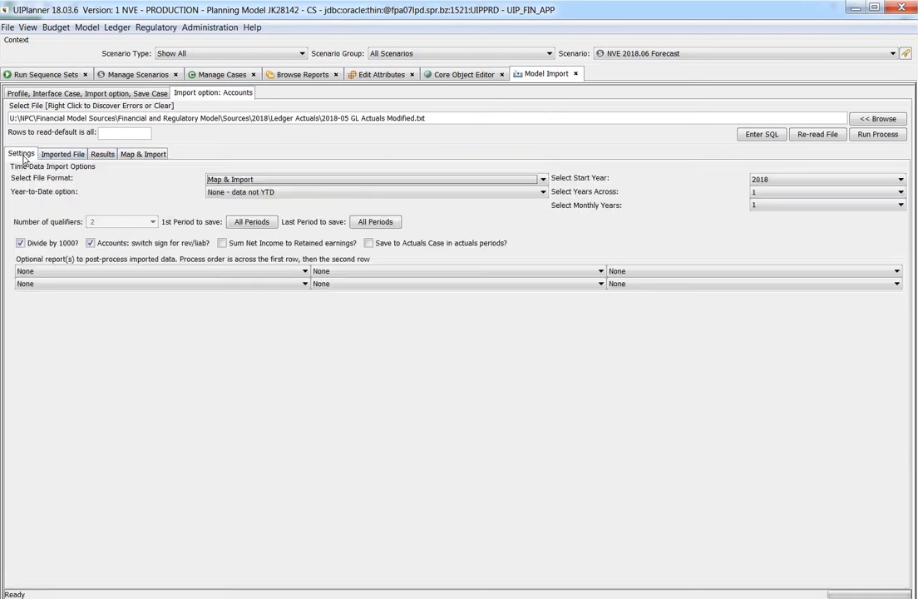
Review the year-to-date and file format choices, keeping None - data not YTD and Map & Import
{"action": "left_click", "coordinate": [273, 197]}
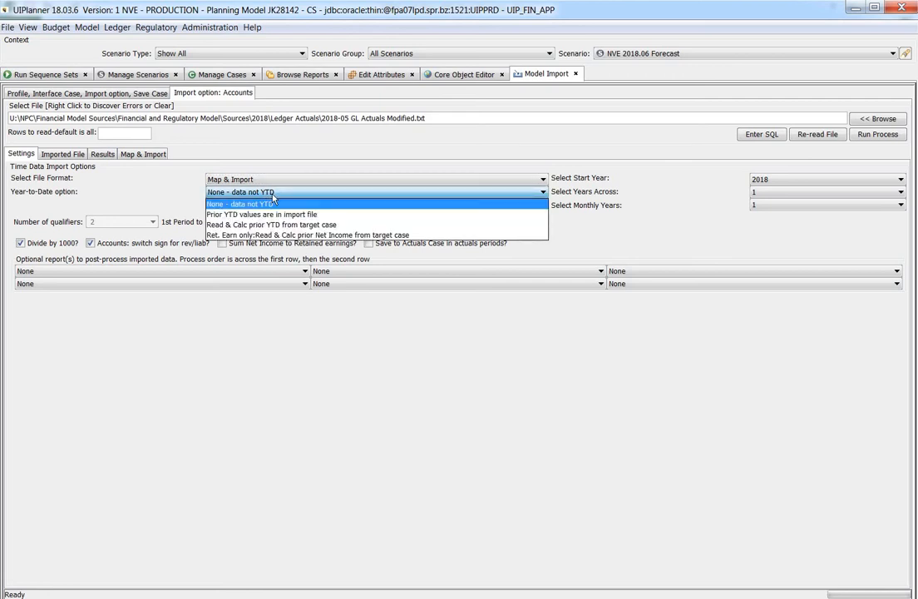
{"action": "left_click", "coordinate": [272, 197]}
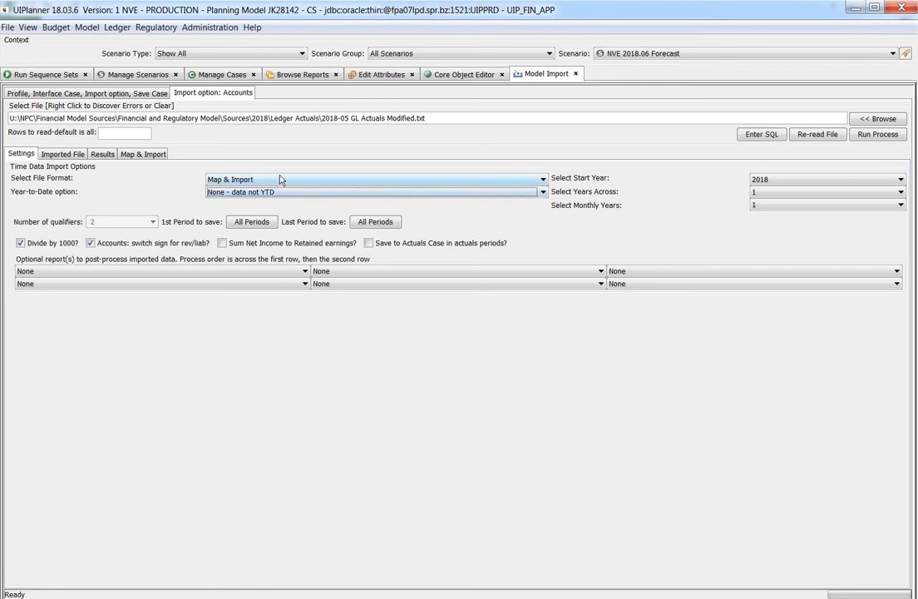
{"action": "left_click", "coordinate": [366, 222]}
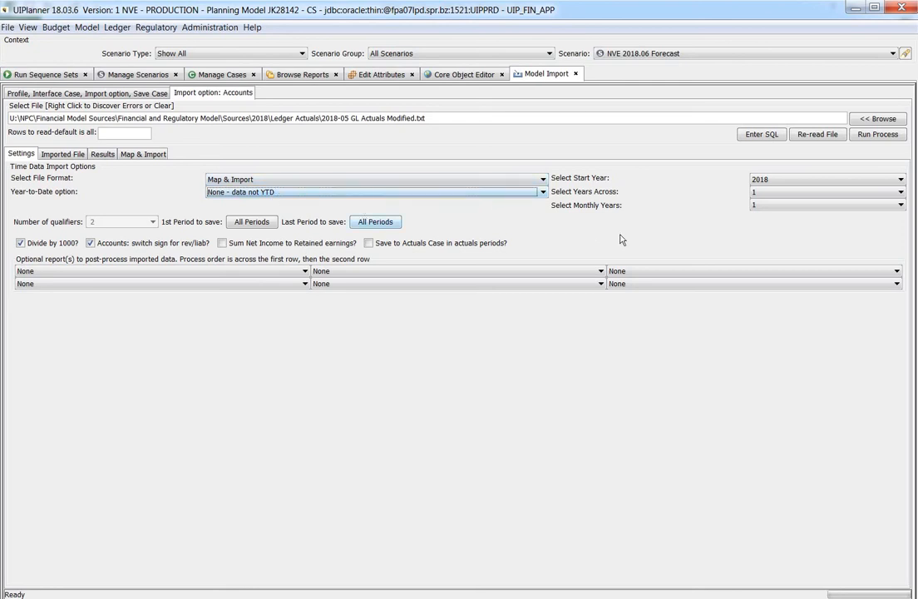
{"action": "left_click", "coordinate": [265, 193]}
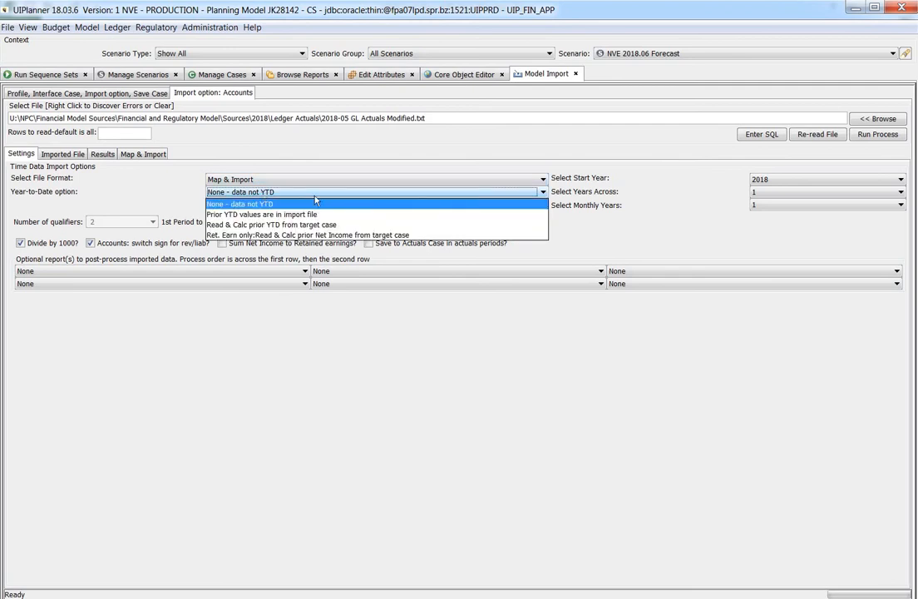
{"action": "left_click", "coordinate": [315, 201]}
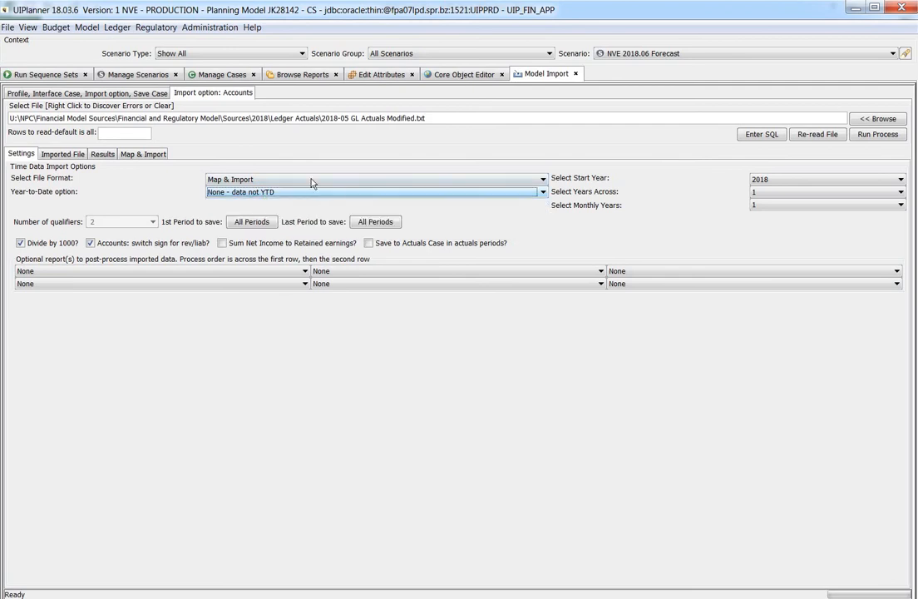
{"action": "left_click", "coordinate": [313, 181]}
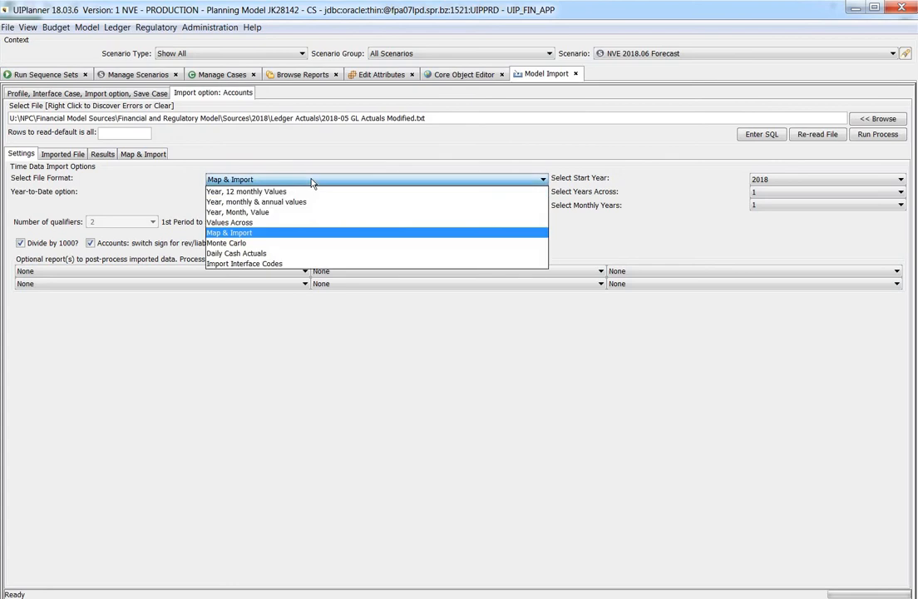
{"action": "left_click", "coordinate": [294, 234]}
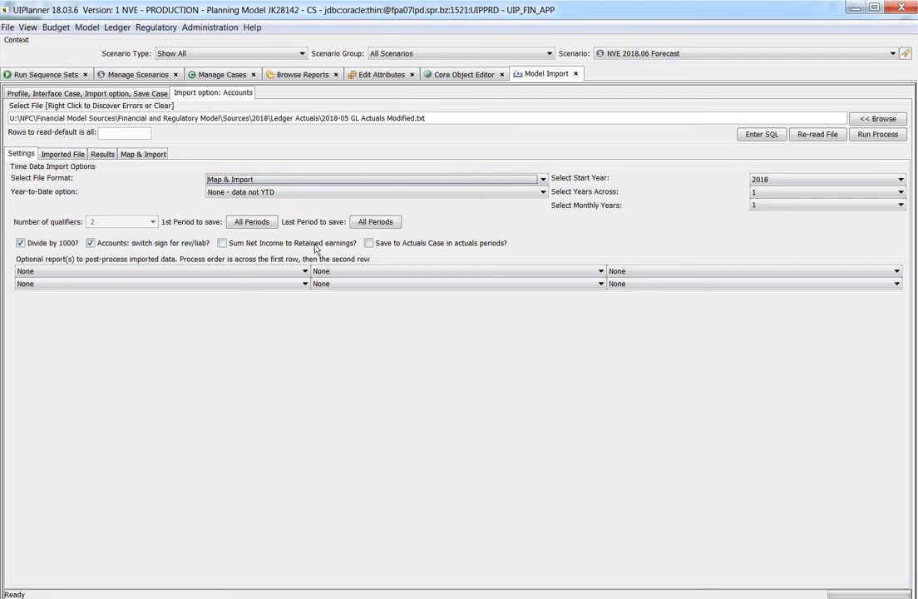
Select the NVE Time Across Import interface profile and open its time data import settings
{"action": "left_click", "coordinate": [34, 94]}
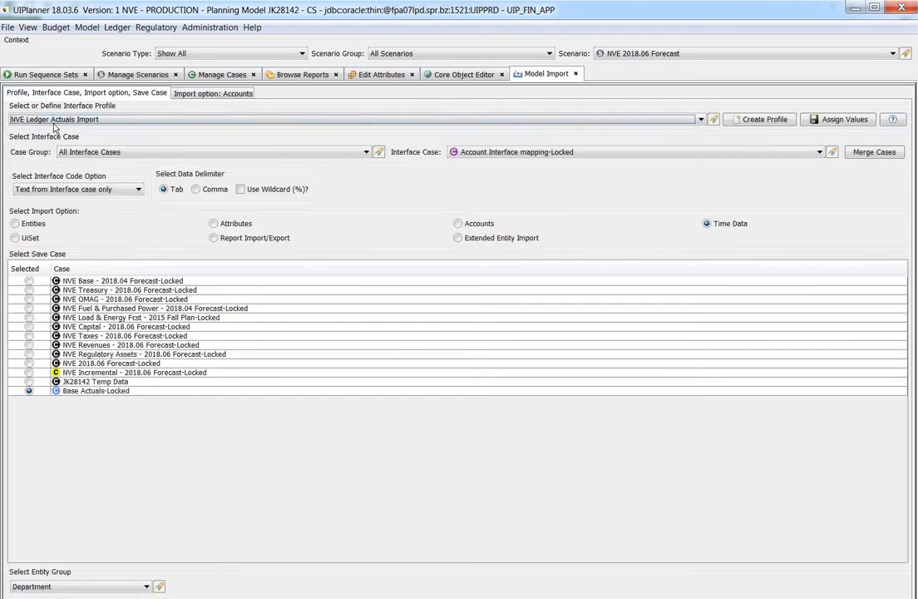
{"action": "left_click", "coordinate": [55, 120]}
{"action": "left_click", "coordinate": [177, 131]}
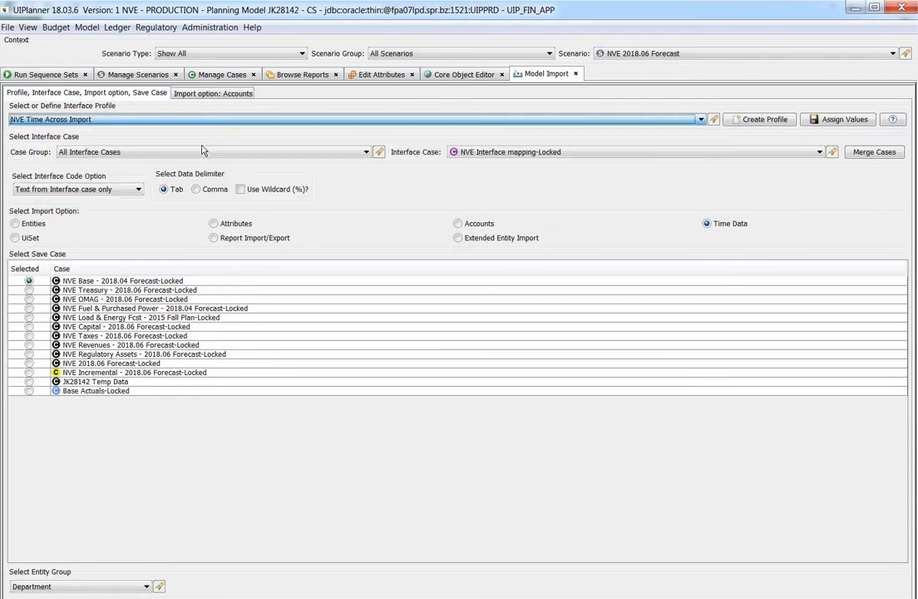
{"action": "left_click", "coordinate": [200, 93]}
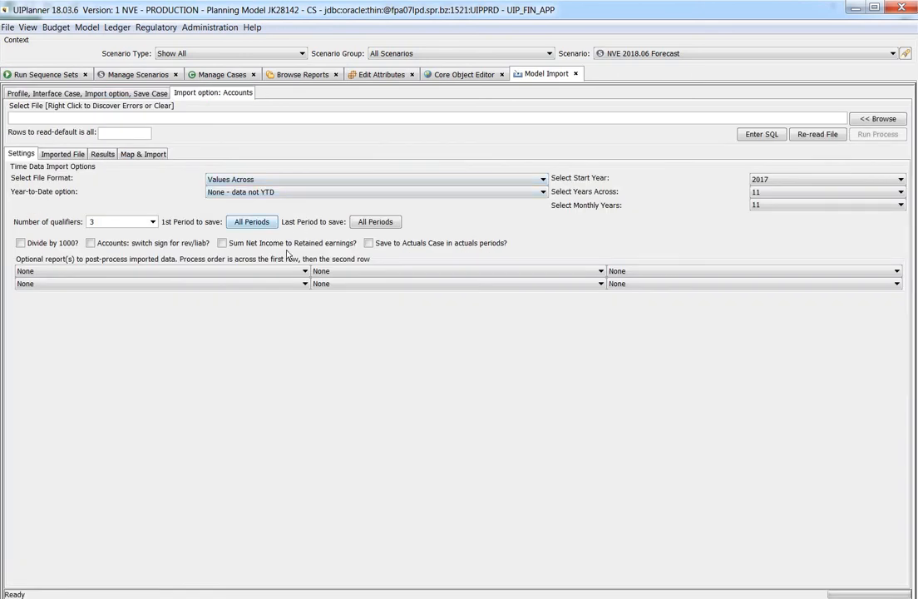
Review the available file formats and examine the imported file column layout for Values Across
{"action": "left_click", "coordinate": [259, 181]}
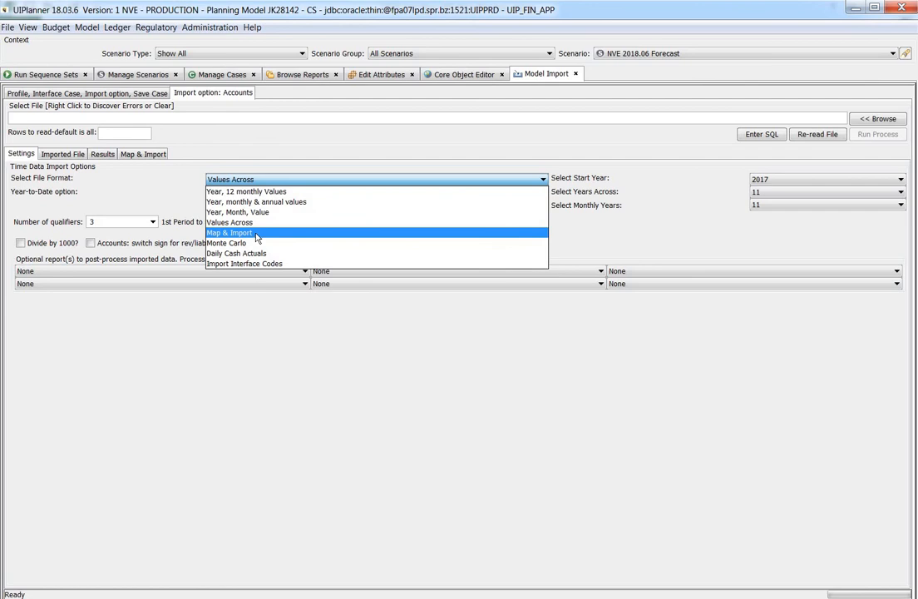
{"action": "left_click", "coordinate": [169, 194]}
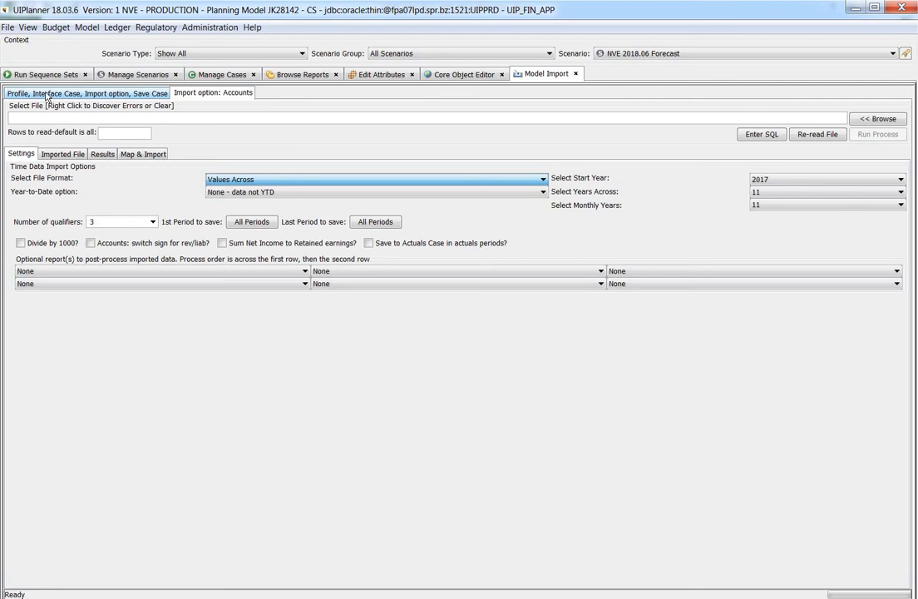
{"action": "left_click", "coordinate": [61, 153]}
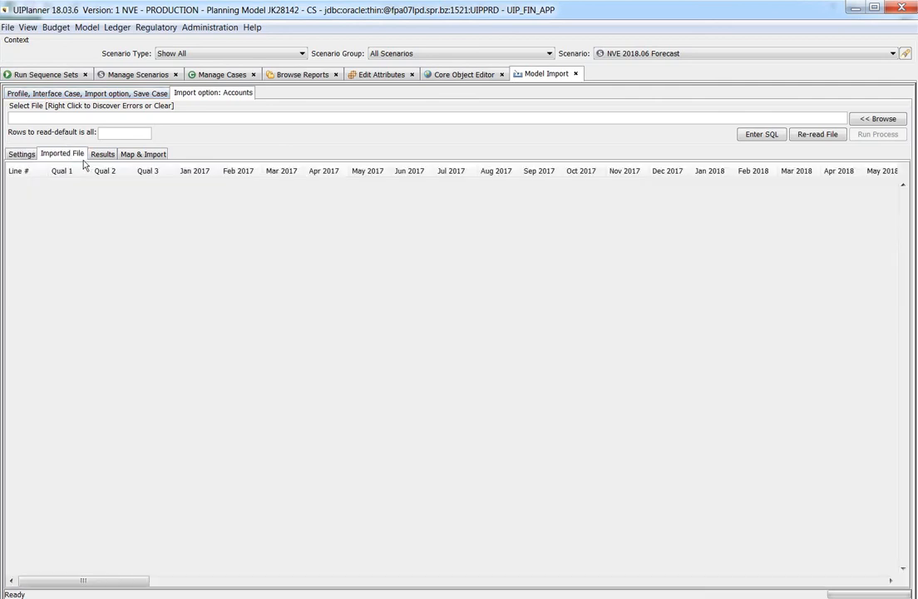
Set the file format to Year, 12 monthly Values and examine the imported file's column layout
{"action": "left_click", "coordinate": [22, 154]}
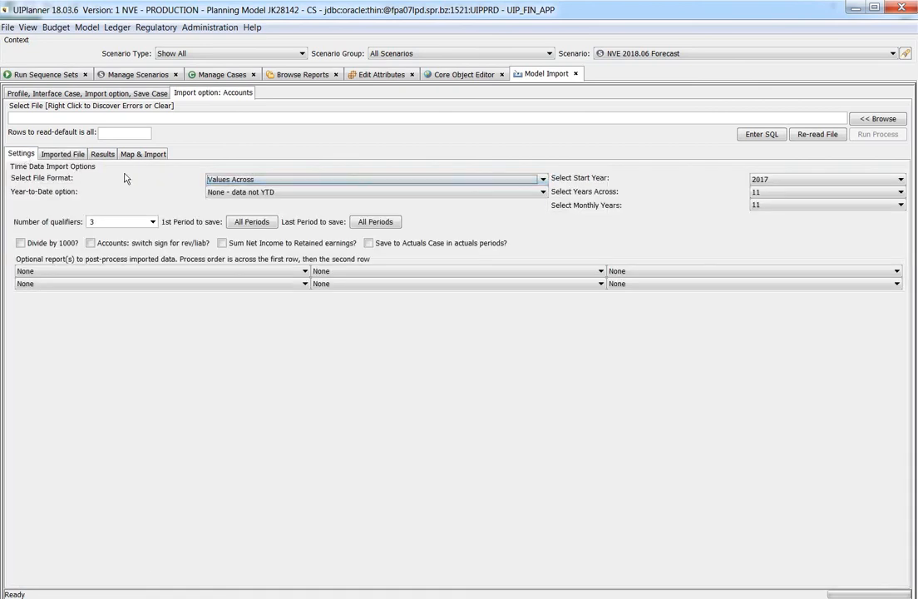
{"action": "left_click", "coordinate": [233, 180]}
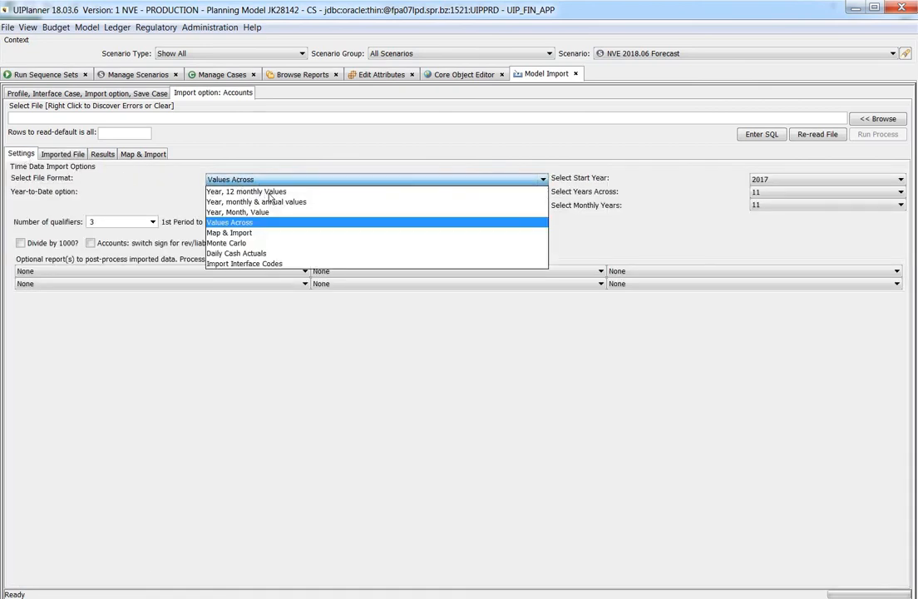
{"action": "left_click", "coordinate": [265, 193]}
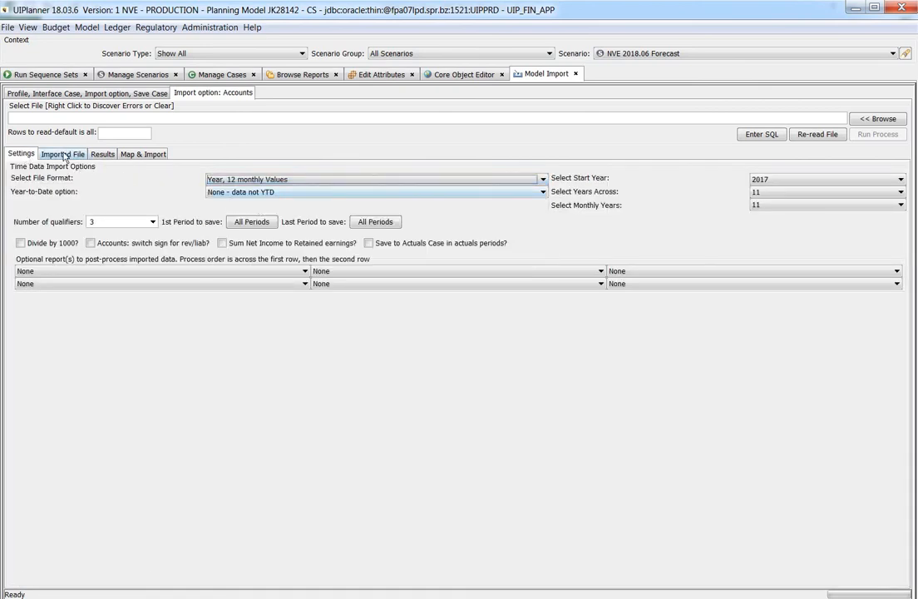
{"action": "left_click", "coordinate": [63, 154]}
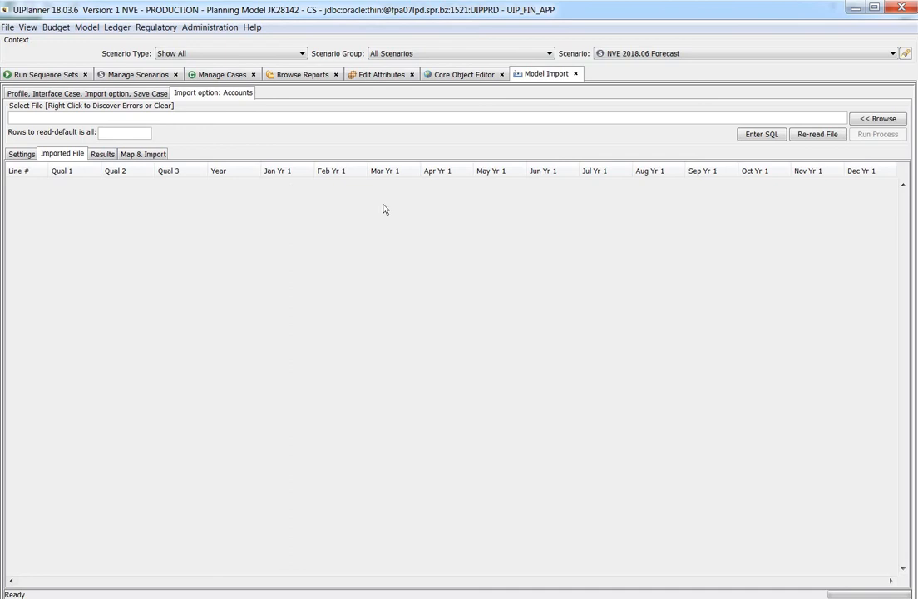
Set the file format to Year, monthly & annual values and examine the imported file's columns across the years
{"action": "left_click", "coordinate": [19, 154]}
{"action": "left_click", "coordinate": [267, 180]}
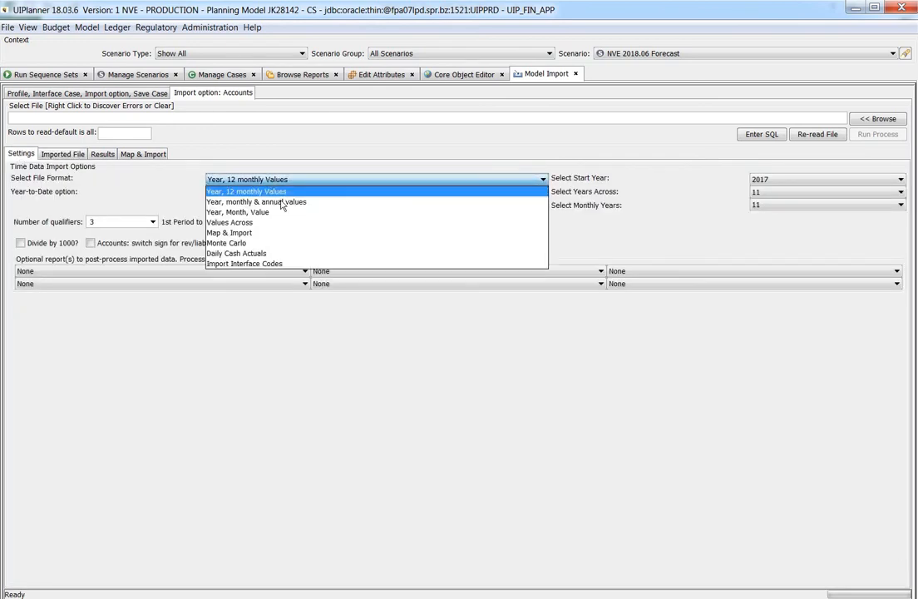
{"action": "left_click", "coordinate": [241, 201]}
{"action": "left_click", "coordinate": [67, 154]}
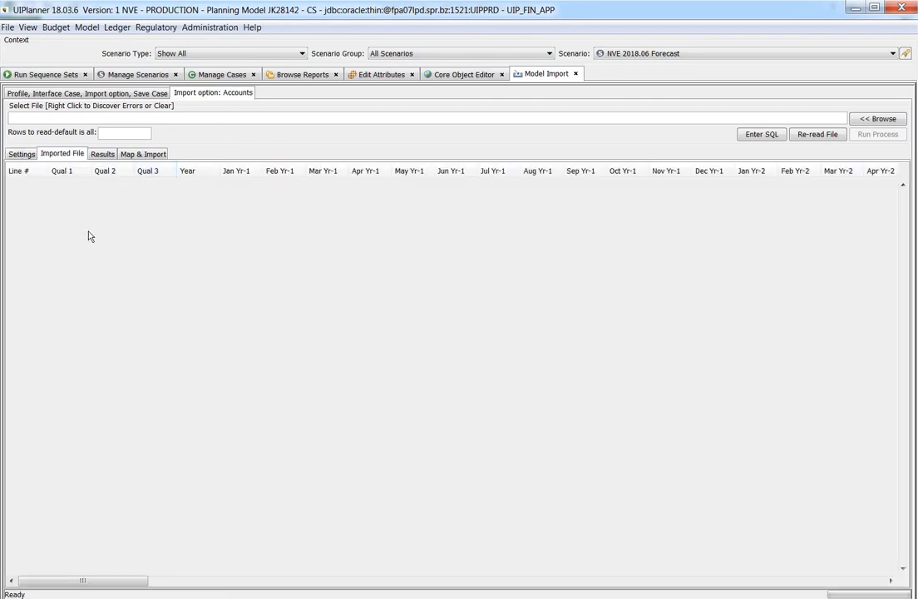
{"action": "left_click", "coordinate": [24, 156]}
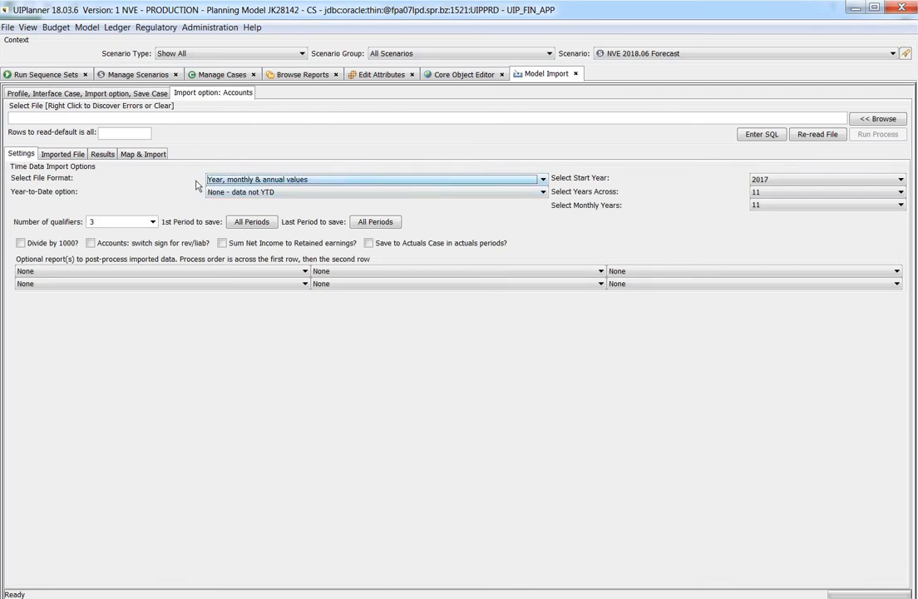
{"action": "left_click", "coordinate": [50, 157]}
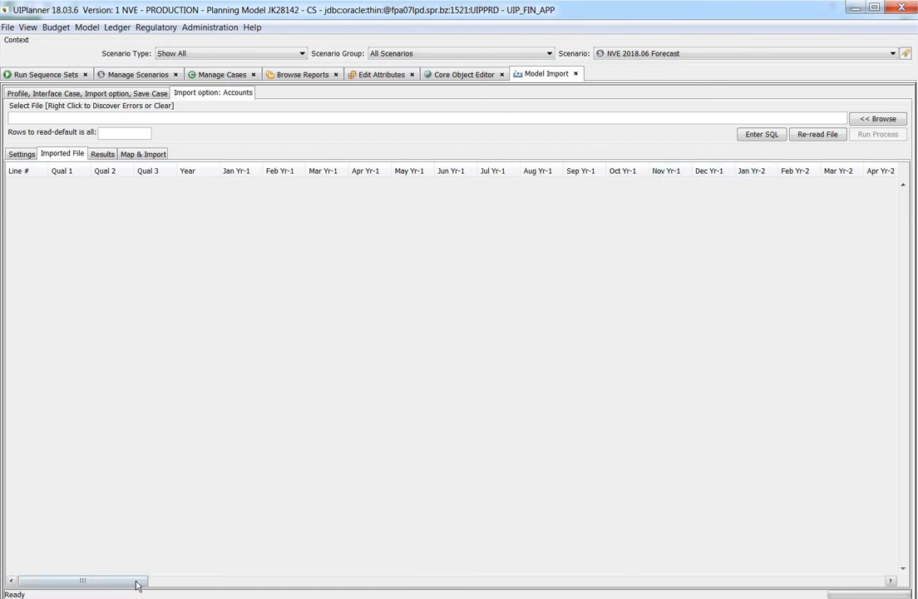
{"action": "mouse_move", "coordinate": [139, 584]}
{"action": "left_mouse_down"}
{"action": "mouse_move", "coordinate": [523, 587]}
{"action": "mouse_move", "coordinate": [886, 570]}
{"action": "mouse_move", "coordinate": [125, 579]}
{"action": "left_mouse_up"}
Set the file format to Year, Month, Value, examine the imported file's columns and return to the import settings
{"action": "left_click", "coordinate": [22, 152]}
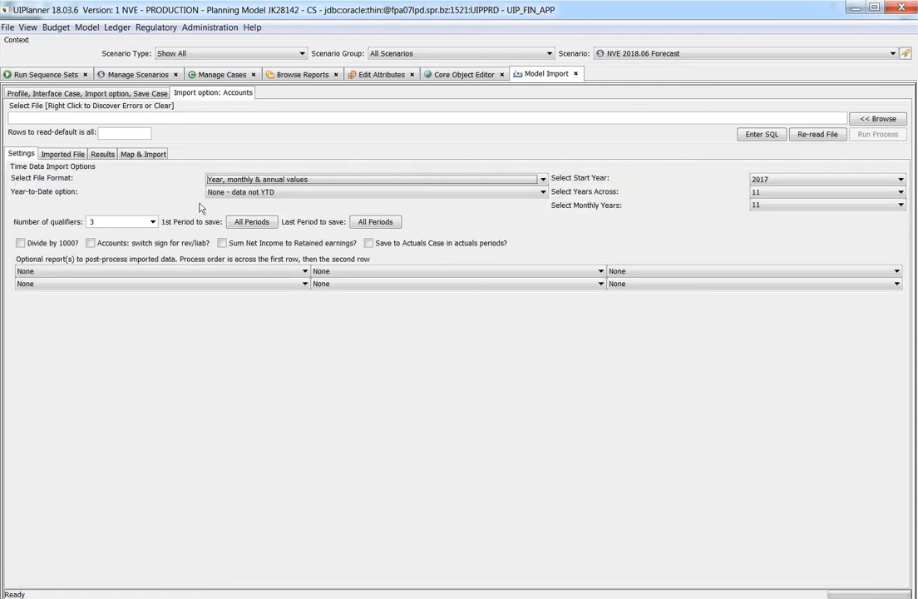
{"action": "left_click", "coordinate": [257, 193]}
{"action": "left_click", "coordinate": [258, 179]}
{"action": "left_click", "coordinate": [258, 178]}
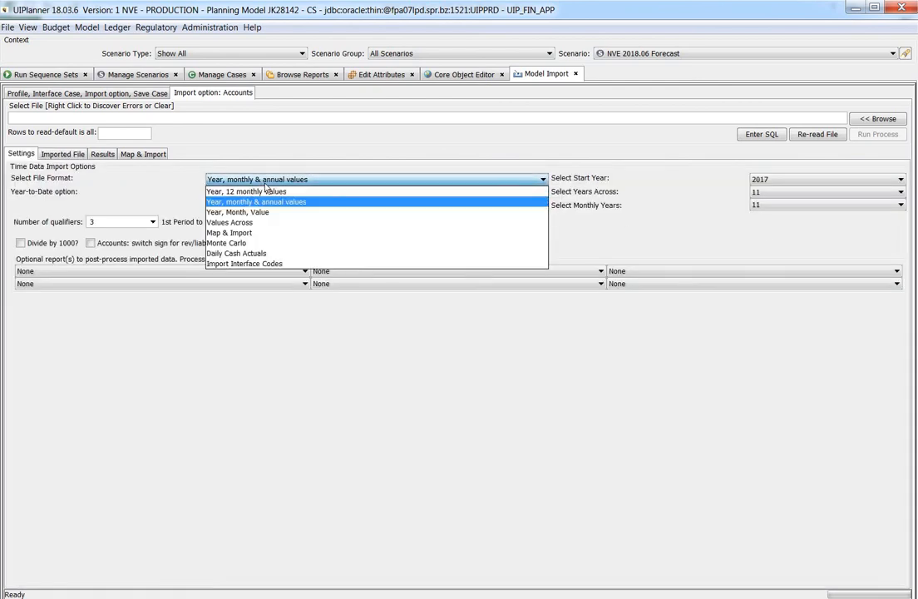
{"action": "left_click", "coordinate": [272, 213]}
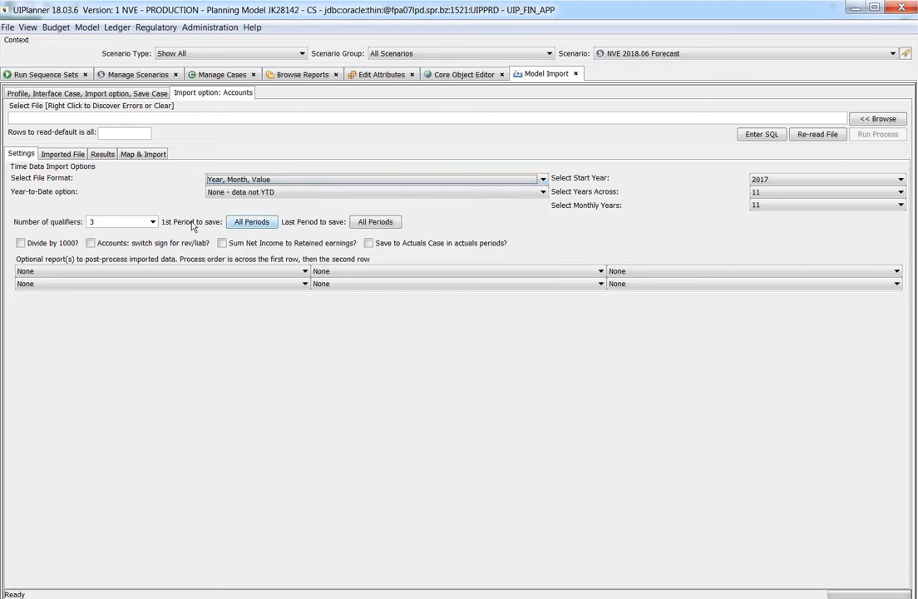
{"action": "left_click", "coordinate": [63, 153]}
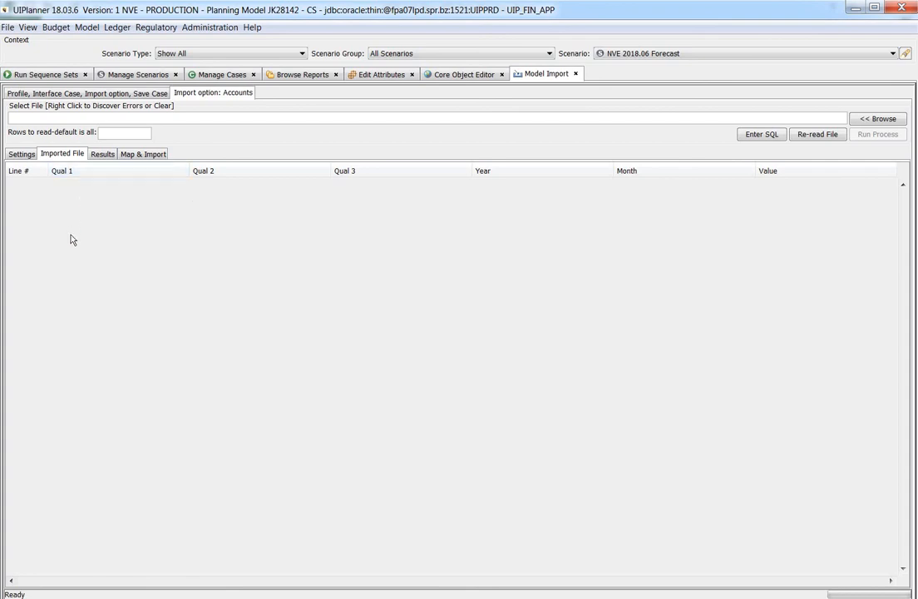
{"action": "left_click", "coordinate": [22, 153]}
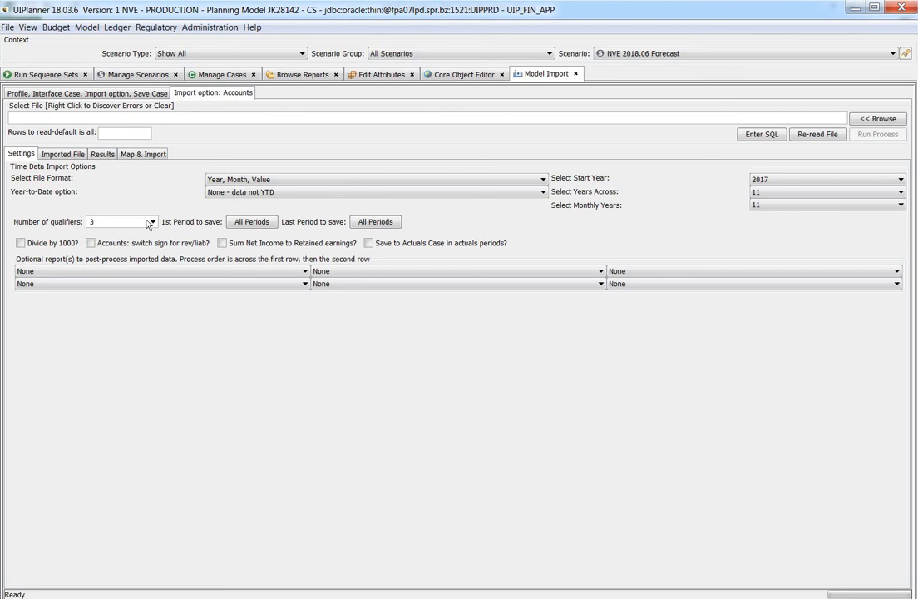
Set the number of qualifiers to 2, examine the imported file's columns and return to the import settings
{"action": "left_click", "coordinate": [131, 221]}
{"action": "left_click", "coordinate": [124, 233]}
{"action": "left_click", "coordinate": [63, 154]}
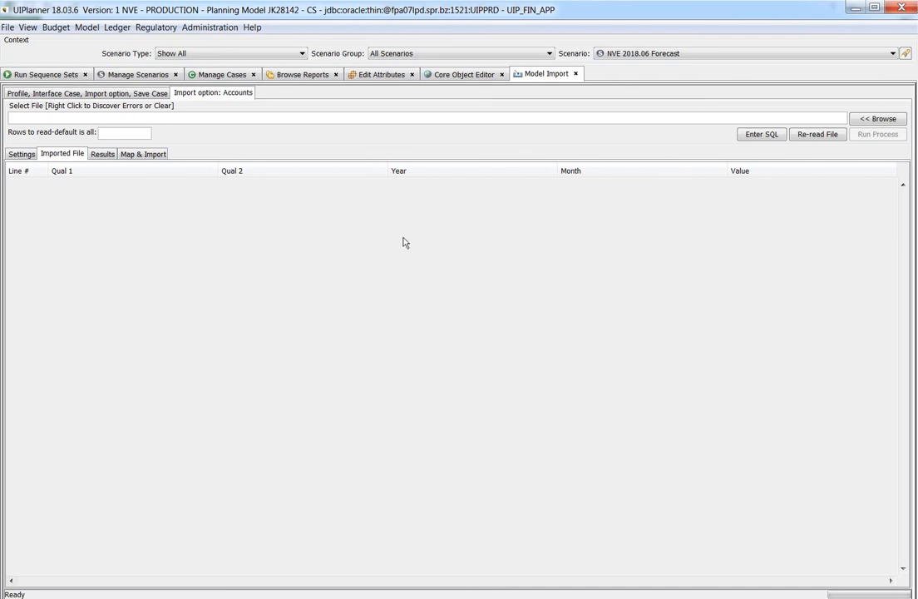
{"action": "left_click", "coordinate": [15, 157]}
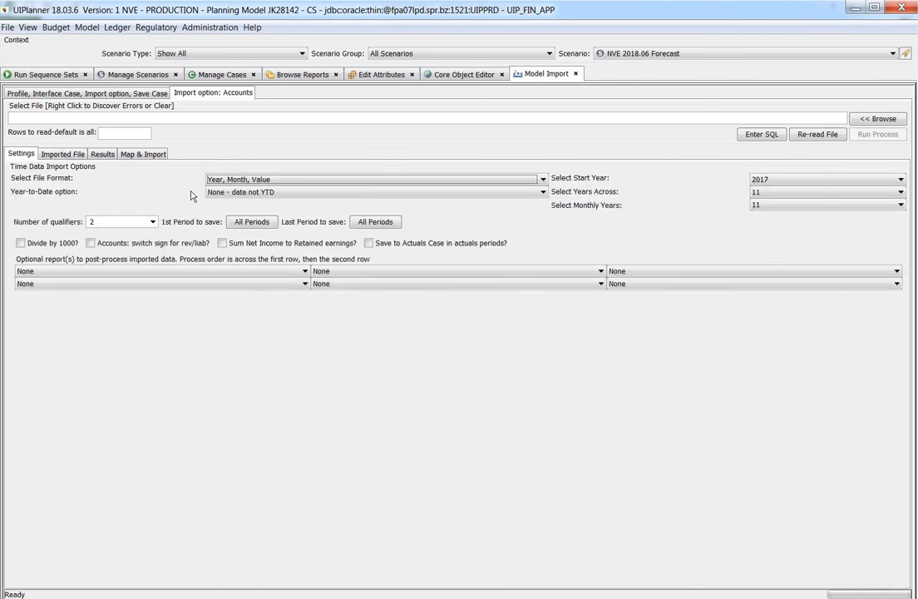
Set the file format to Monte Carlo, examine the imported file's column layout and review the remaining file format options
{"action": "left_click", "coordinate": [237, 179]}
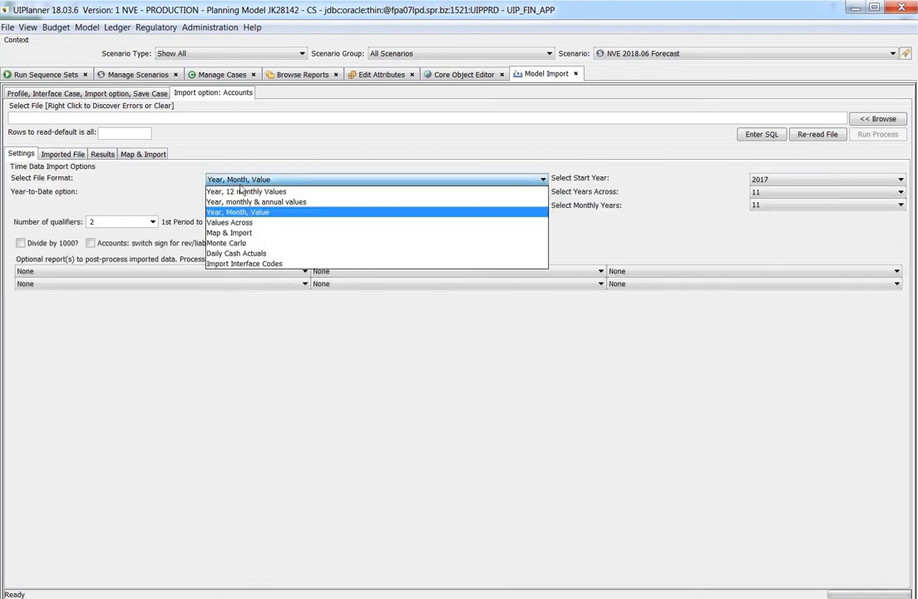
{"action": "left_click", "coordinate": [258, 243]}
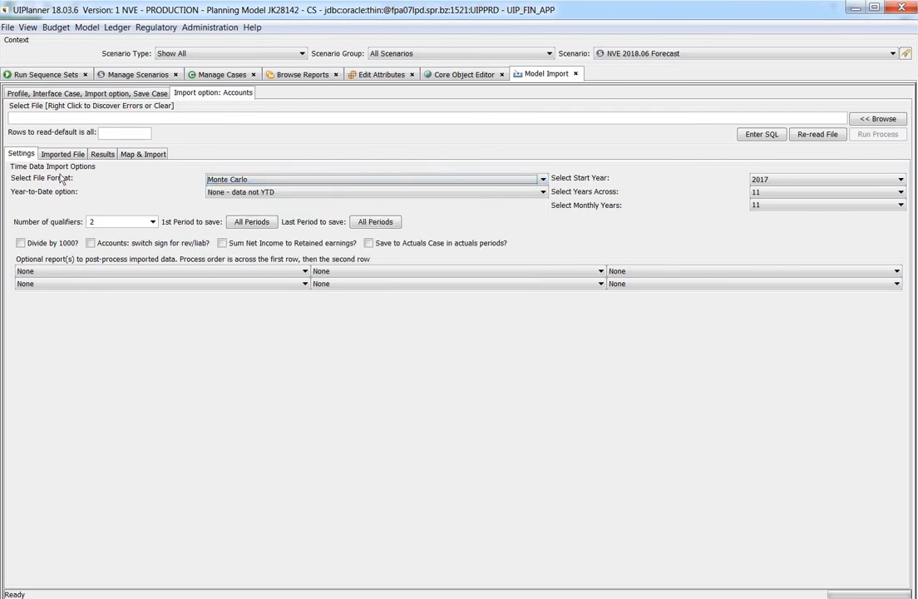
{"action": "left_click", "coordinate": [61, 154]}
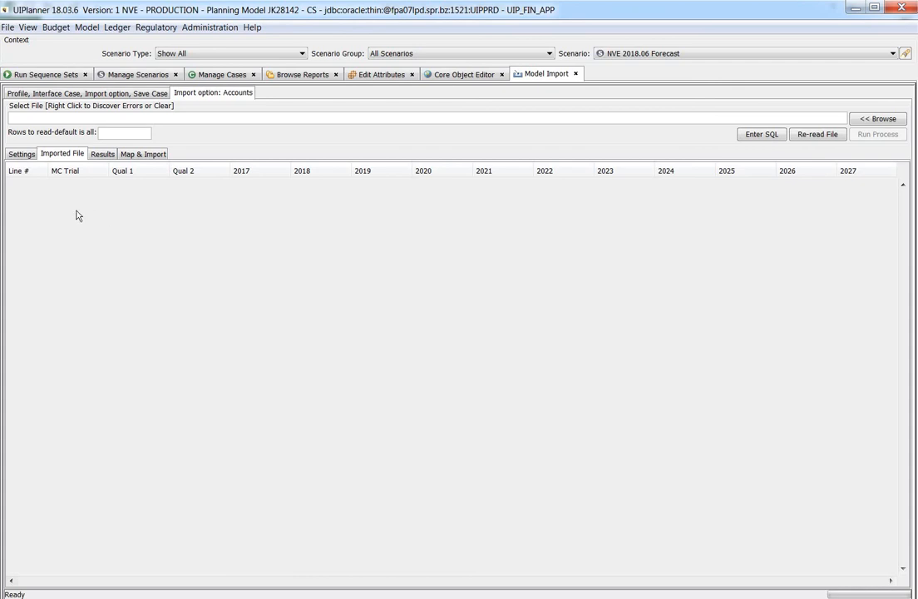
{"action": "left_click", "coordinate": [23, 155]}
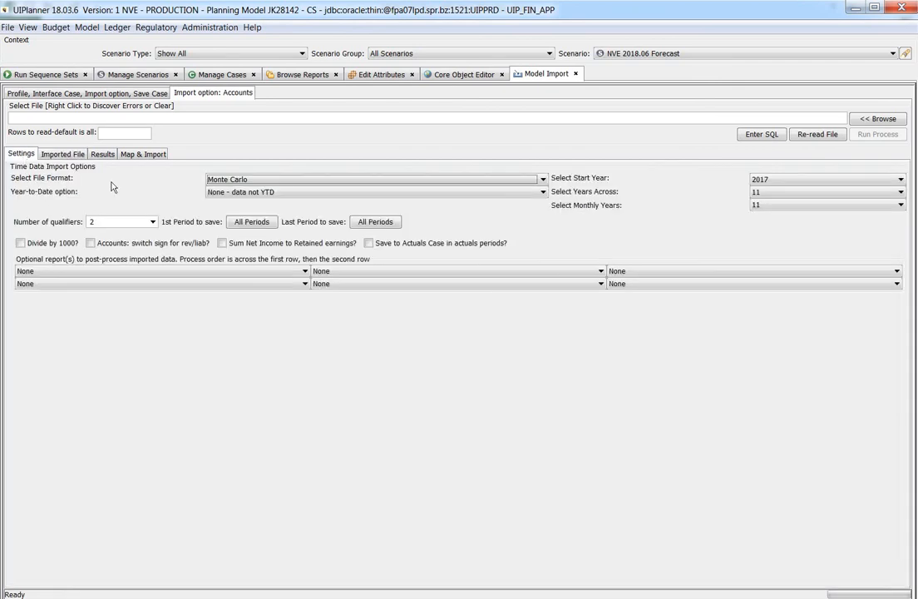
{"action": "left_click", "coordinate": [279, 182]}
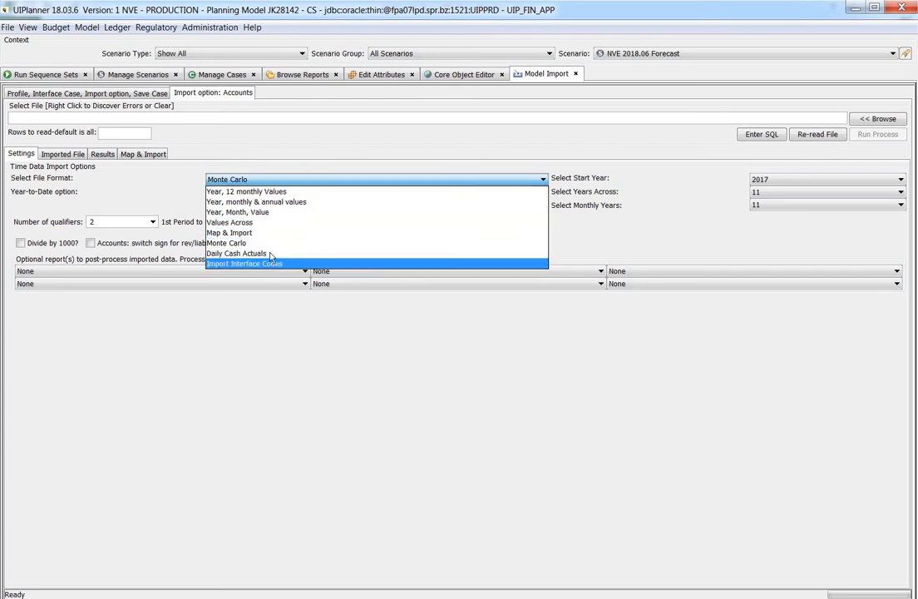
{"action": "left_click", "coordinate": [278, 165]}
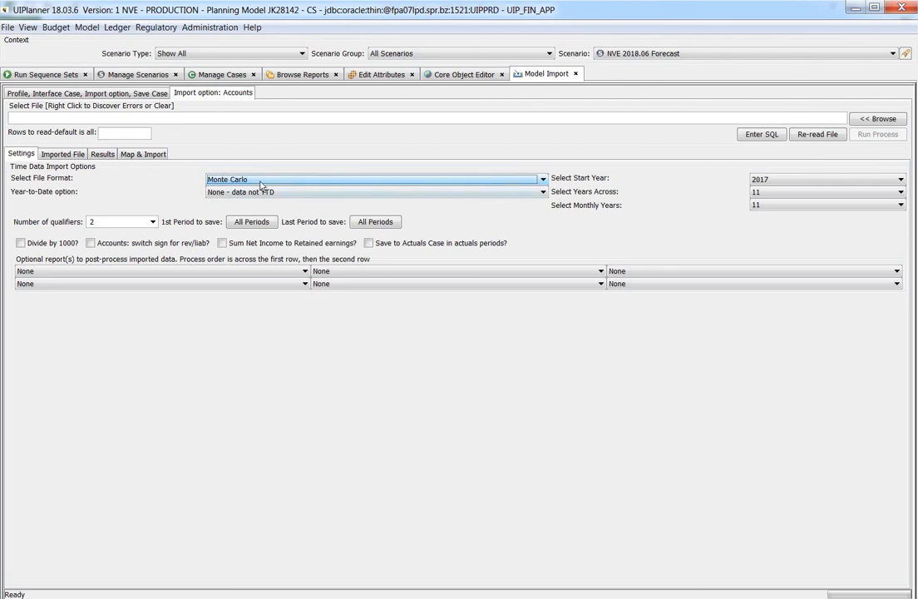